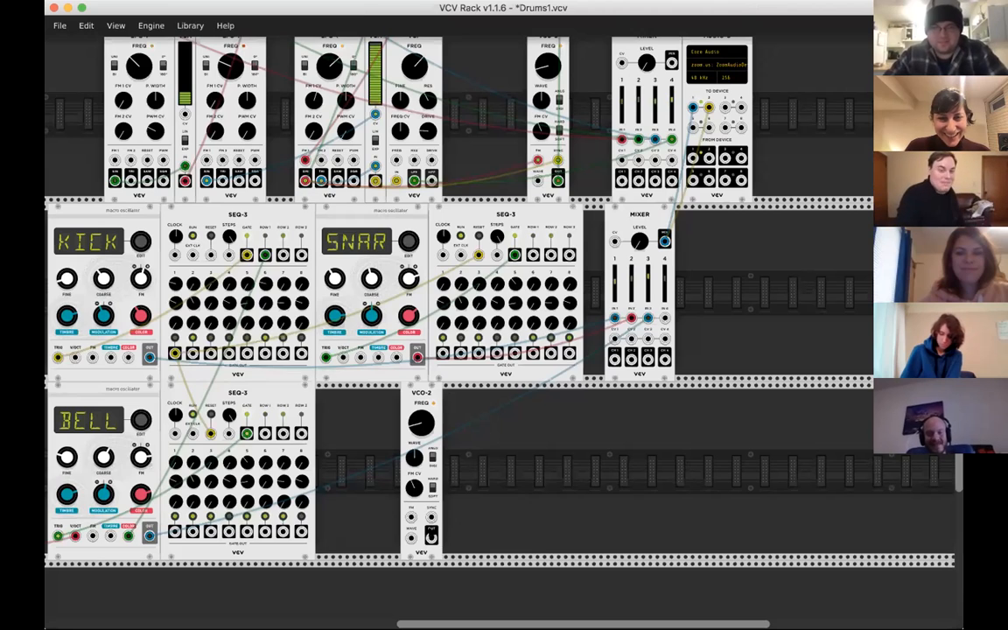
# - Patch the VCO-2 output into the Steps input of the snare's SEQ-3 and check the VCO-2 frequency
pyautogui.moveTo(432, 537); pyautogui.dragTo(497, 254)
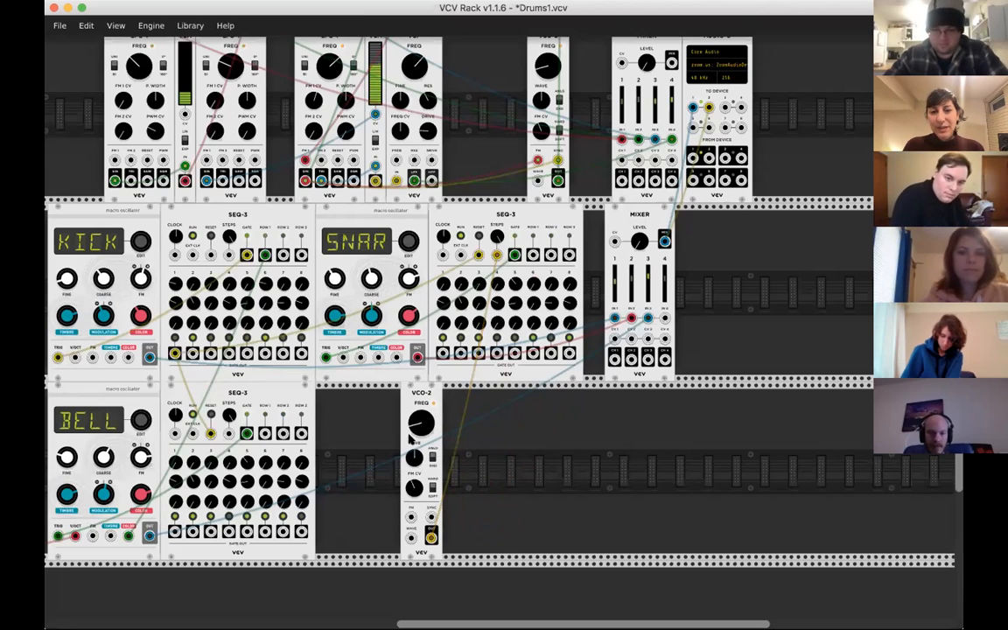
pyautogui.moveTo(424, 426)
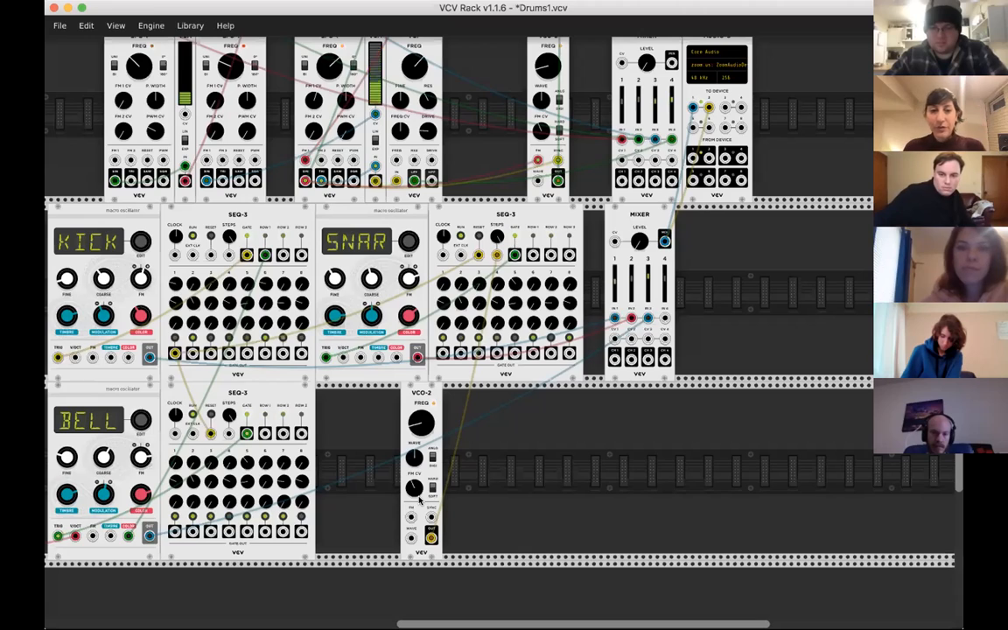
pyautogui.scroll(3, 402, 404)
pyautogui.scroll(-6, 407, 324)
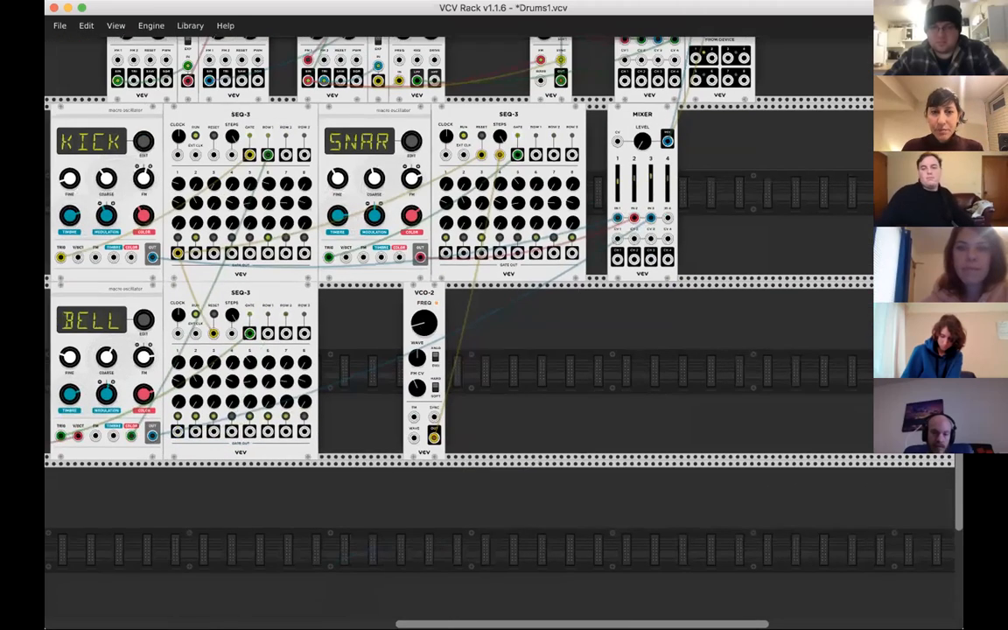
pyautogui.moveTo(419, 326)
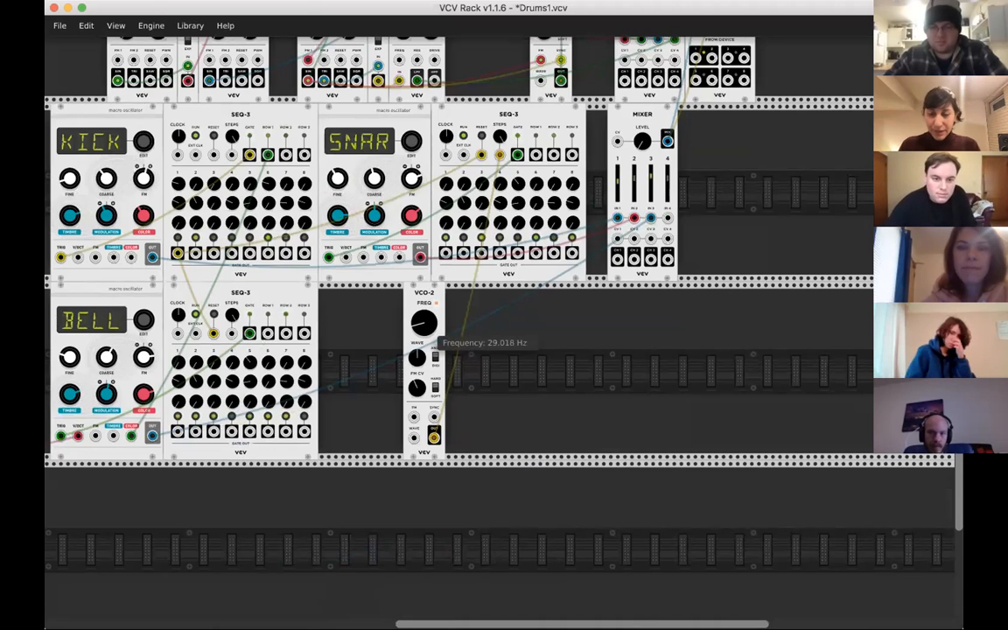
pyautogui.scroll(2, 421, 356)
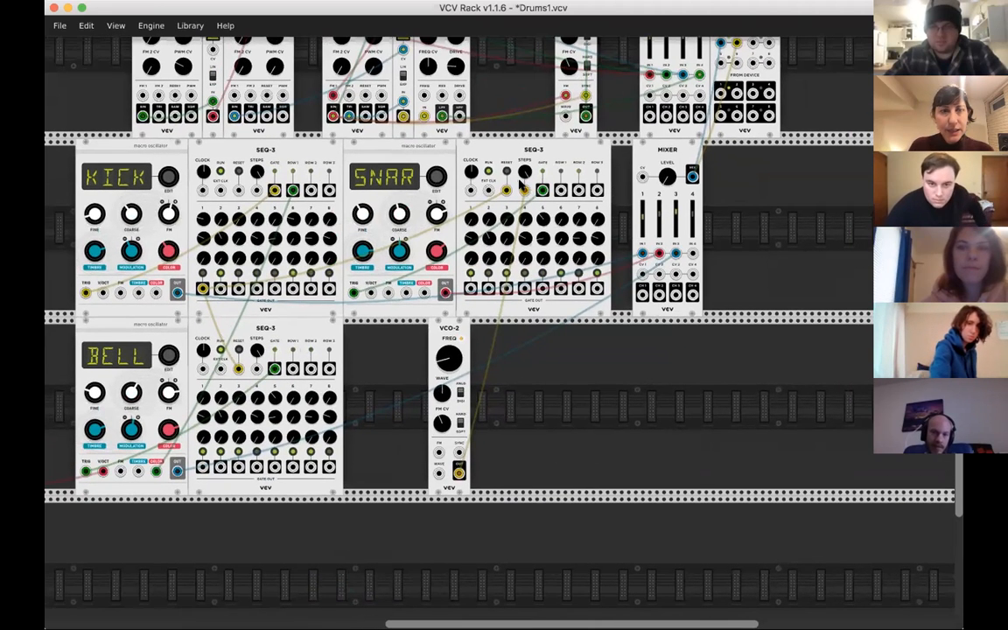
# - Isolate the snare on the drum mixer by turning down channel 3 and setting channel 1 to -inf dB
pyautogui.moveTo(679, 234)
pyautogui.moveTo(676, 216); pyautogui.dragTo(641, 234)
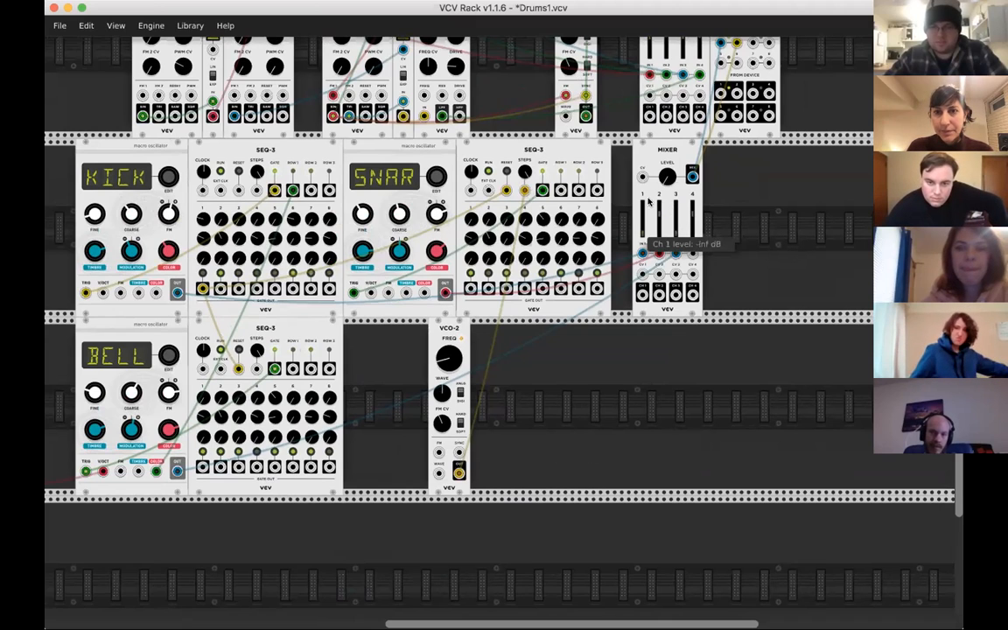
pyautogui.moveTo(667, 178)
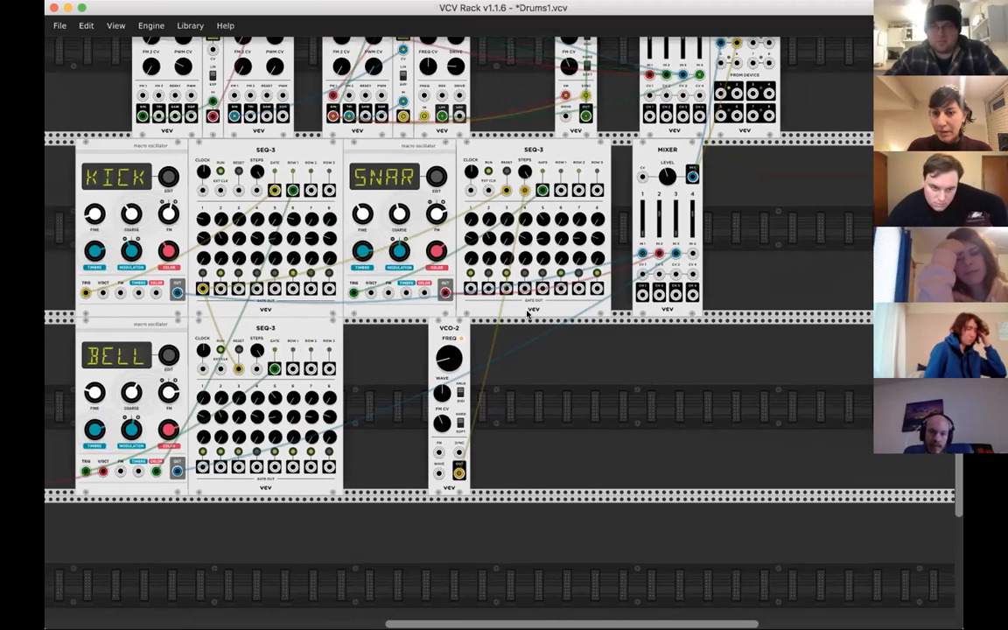
# - Raise the VCO-2 frequency to speed up the modulation of the snare sequencer's step count
pyautogui.hscroll(1, 520, 351)
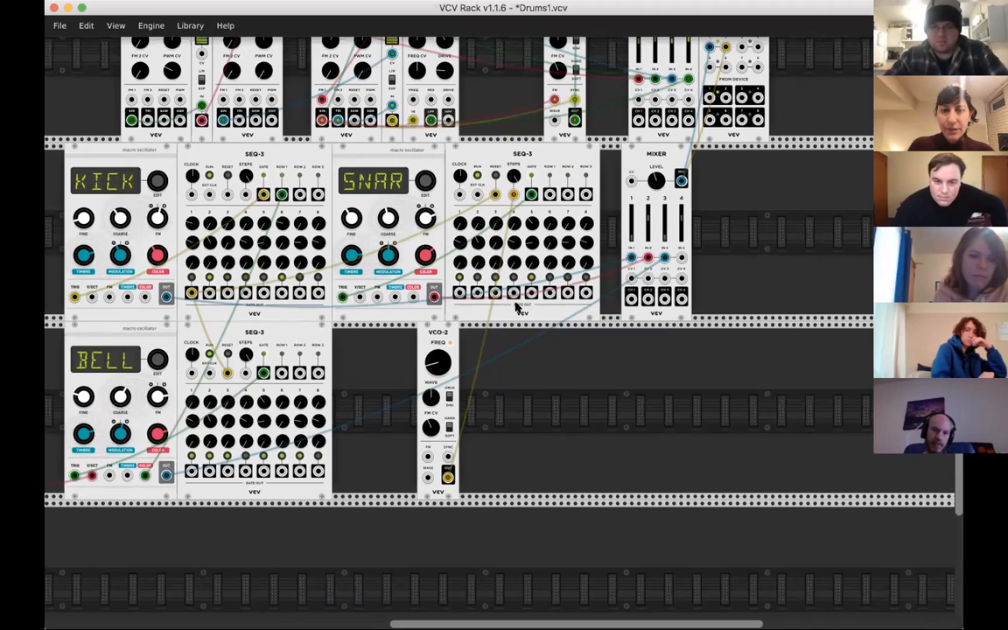
pyautogui.moveTo(437, 361); pyautogui.dragTo(438, 340)
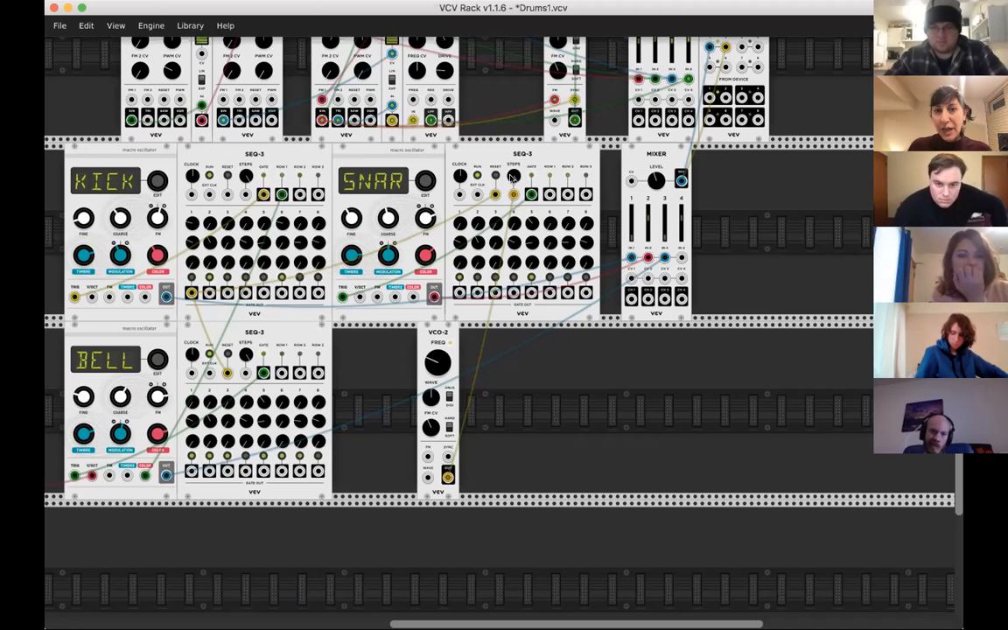
pyautogui.moveTo(511, 174)
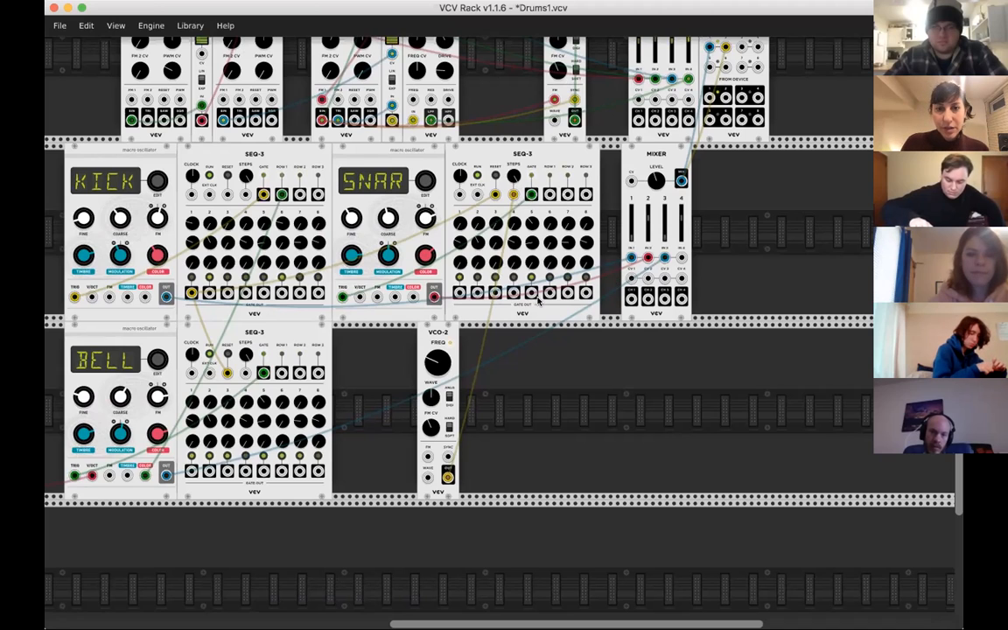
# - Patch gate output 5 of the snare's SEQ-3 into the VCO-2 FM input, and move that cable end to the bell's FM input
pyautogui.moveTo(532, 294)
pyautogui.mouseDown()
pyautogui.moveTo(498, 368)
pyautogui.moveTo(534, 289)
pyautogui.mouseUp()
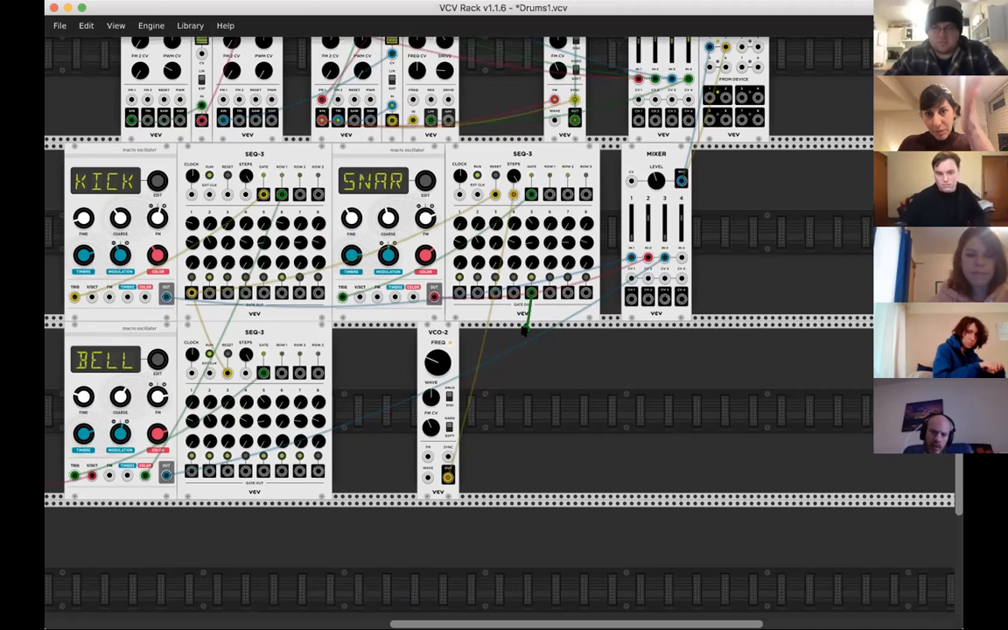
pyautogui.moveTo(522, 350); pyautogui.dragTo(427, 457)
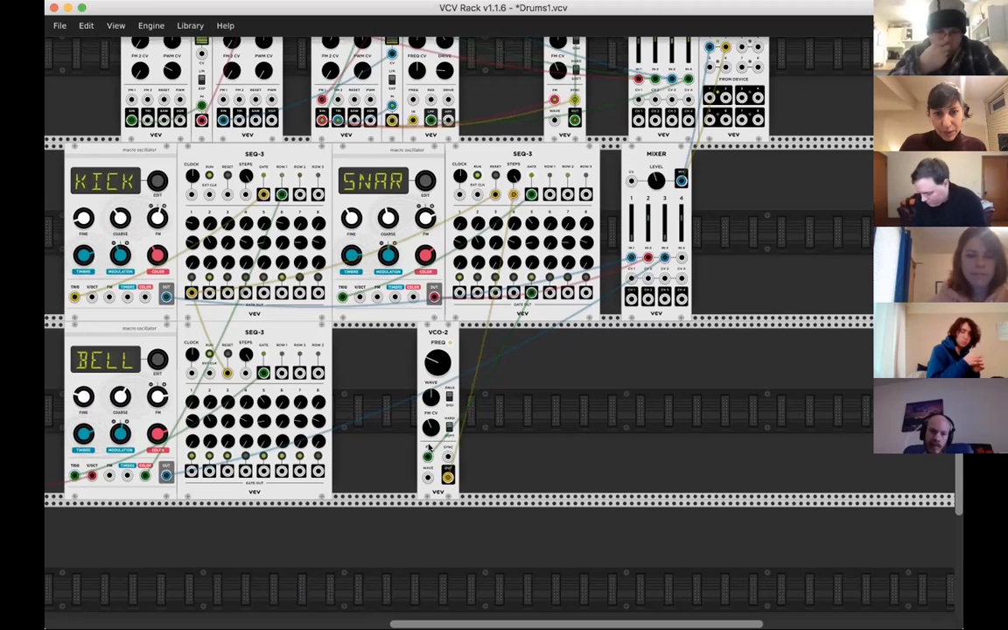
pyautogui.moveTo(426, 456); pyautogui.dragTo(526, 149)
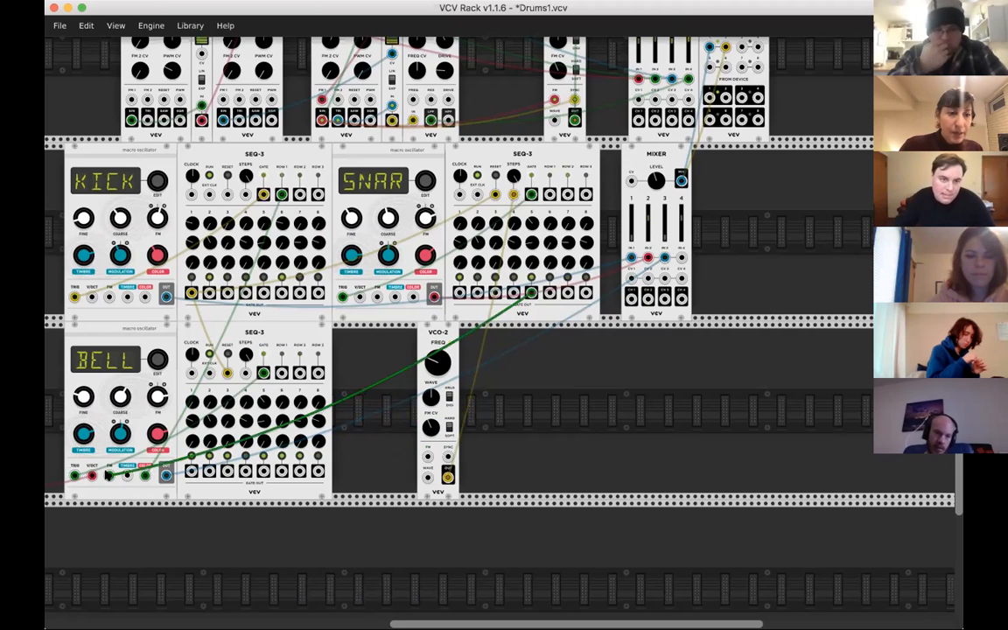
pyautogui.moveTo(108, 475); pyautogui.dragTo(127, 396)
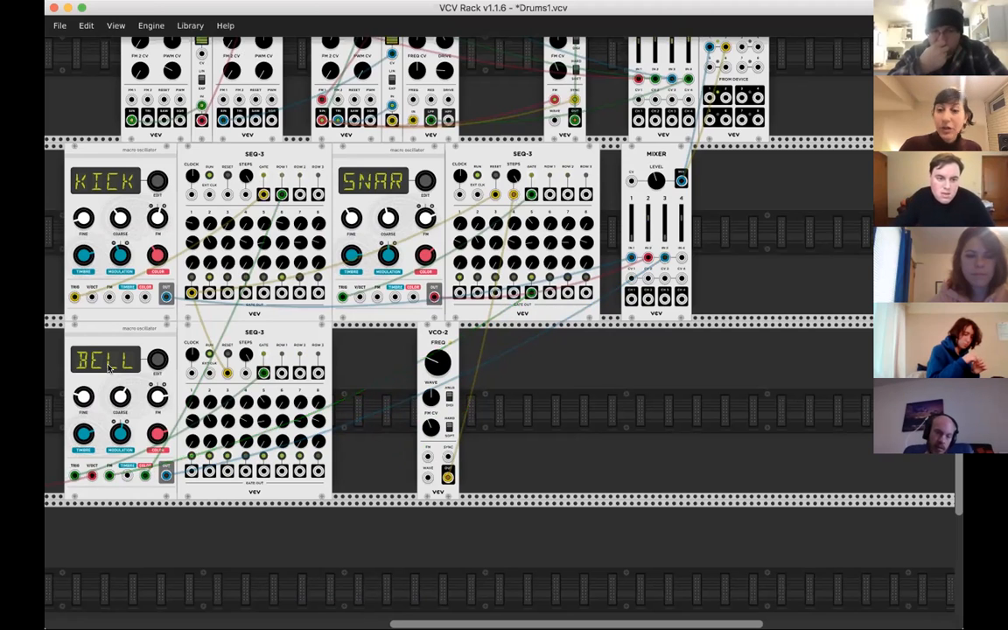
# - Raise channel 3 on the drum mixer to bring back the bell, and fine-tune the bell oscillator's FM amount
pyautogui.hscroll(-1, 232, 400)
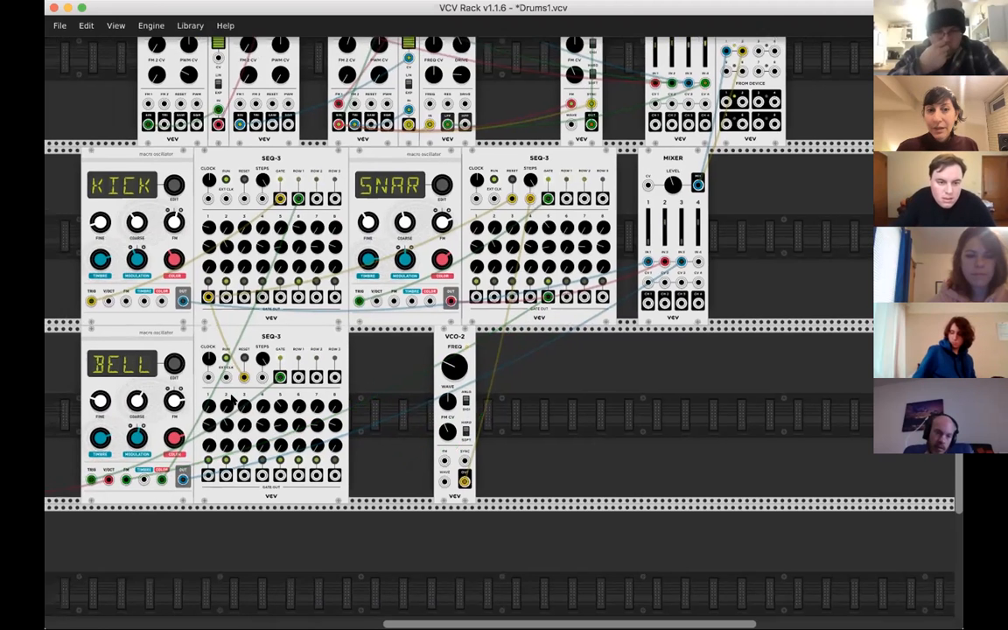
pyautogui.hscroll(-2, 231, 400)
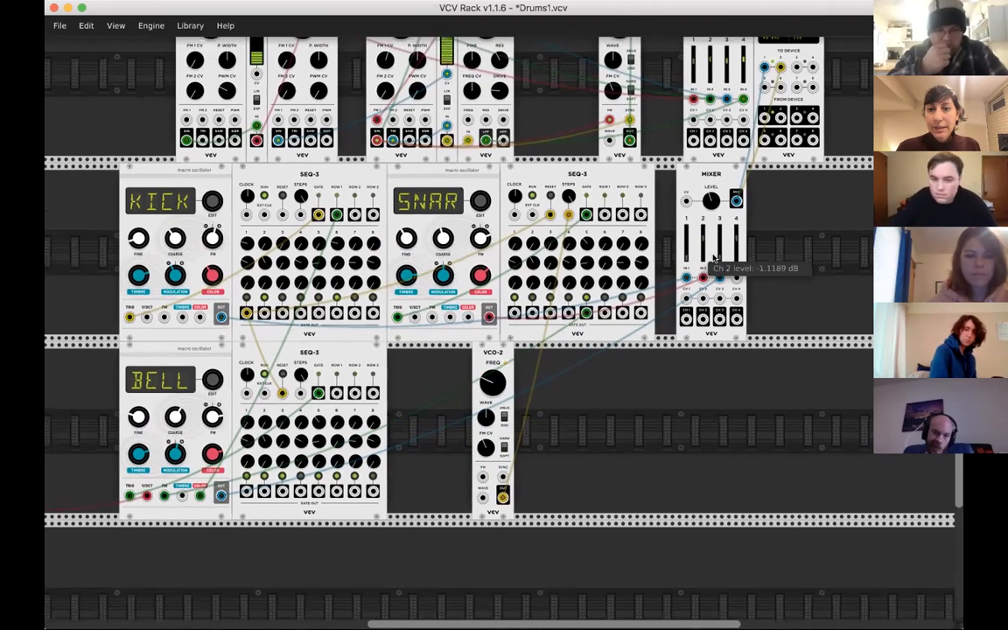
pyautogui.moveTo(723, 262); pyautogui.dragTo(721, 255)
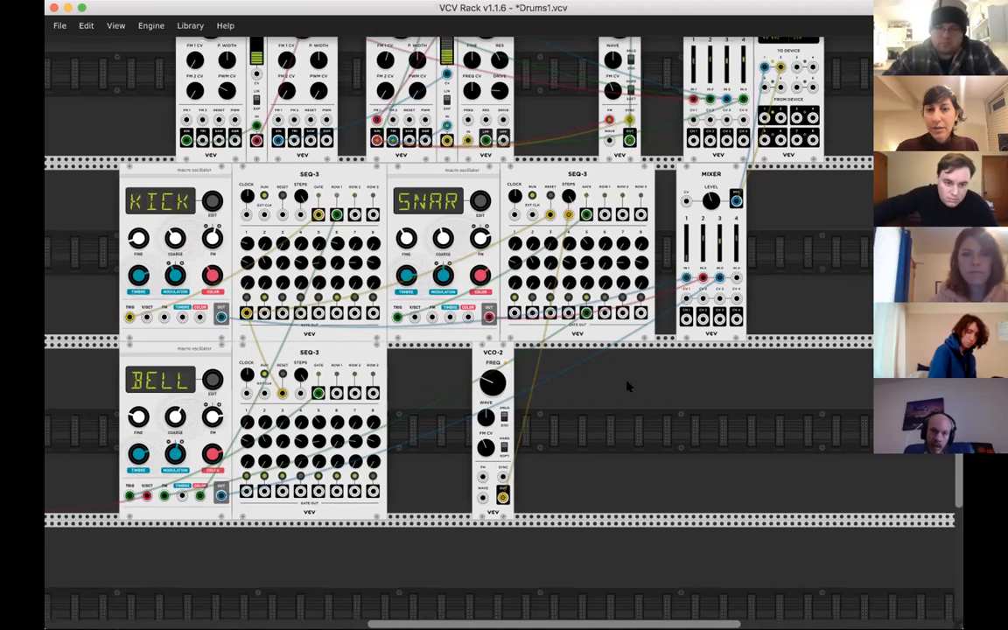
pyautogui.moveTo(210, 414); pyautogui.dragTo(210, 417)
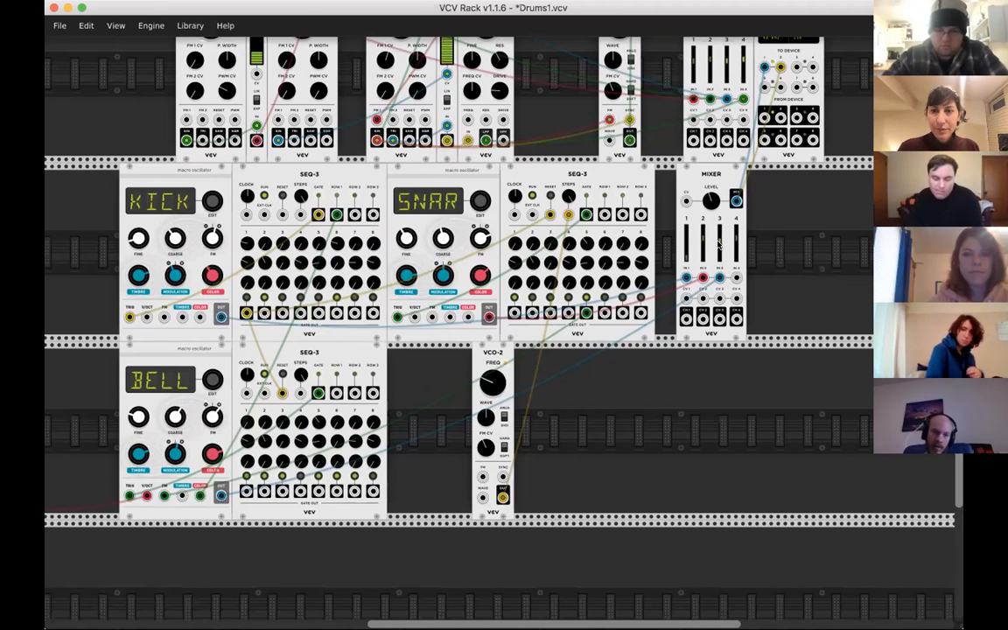
# - Raise channel 1 on the drum mixer to bring back the kick, and lower the mixer's master level
pyautogui.moveTo(685, 256)
pyautogui.mouseDown()
pyautogui.moveTo(685, 229)
pyautogui.moveTo(685, 238)
pyautogui.mouseUp()
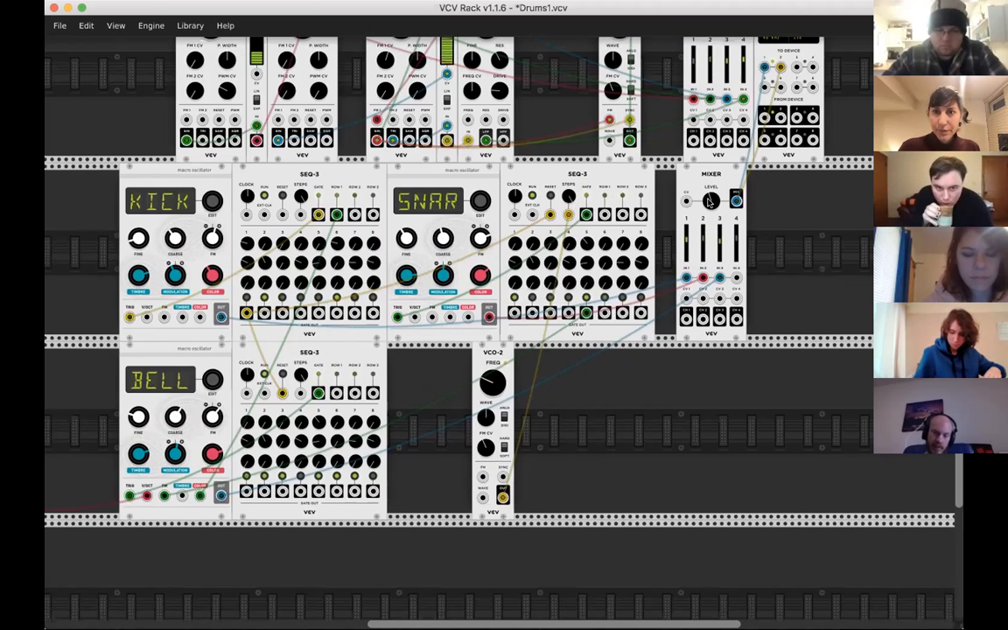
pyautogui.moveTo(709, 202); pyautogui.dragTo(710, 206)
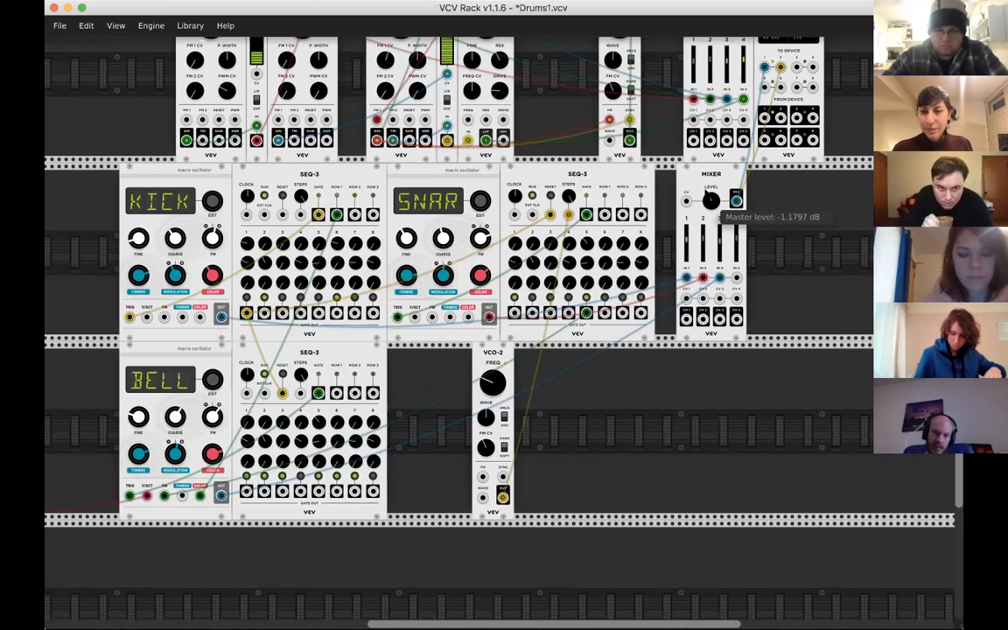
pyautogui.moveTo(710, 207); pyautogui.dragTo(710, 229)
# - Shift the VCO-2 module slightly to the right within its rack row
pyautogui.scroll(-3, 707, 197)
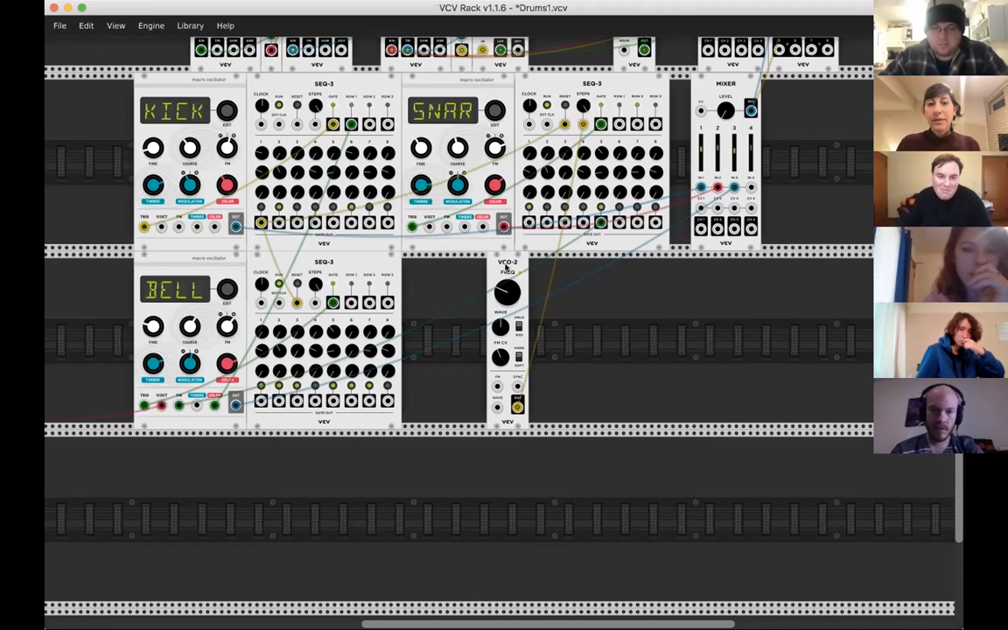
pyautogui.moveTo(505, 267); pyautogui.dragTo(535, 267)
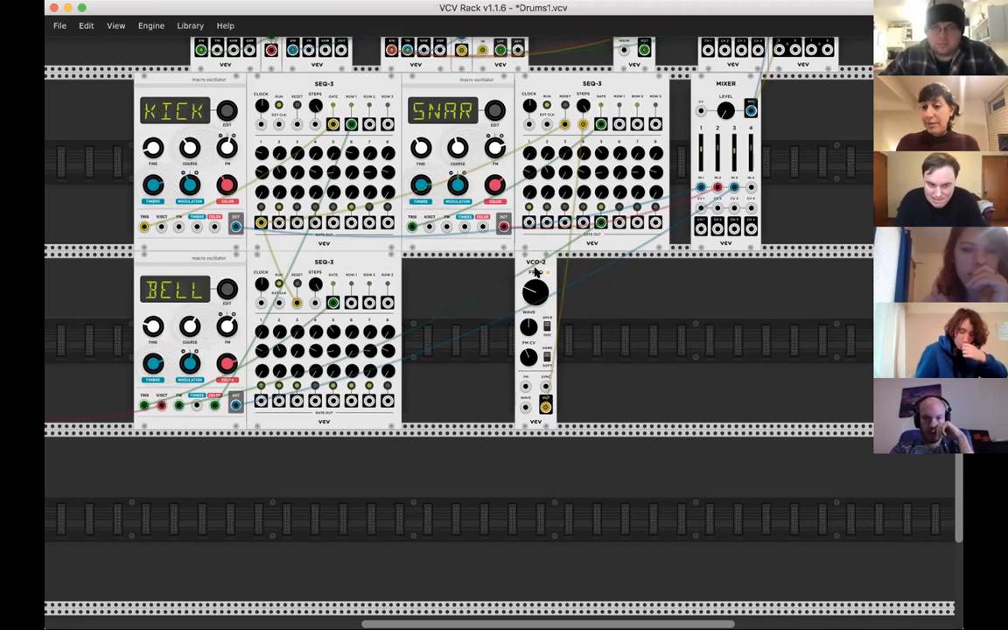
pyautogui.moveTo(531, 336)
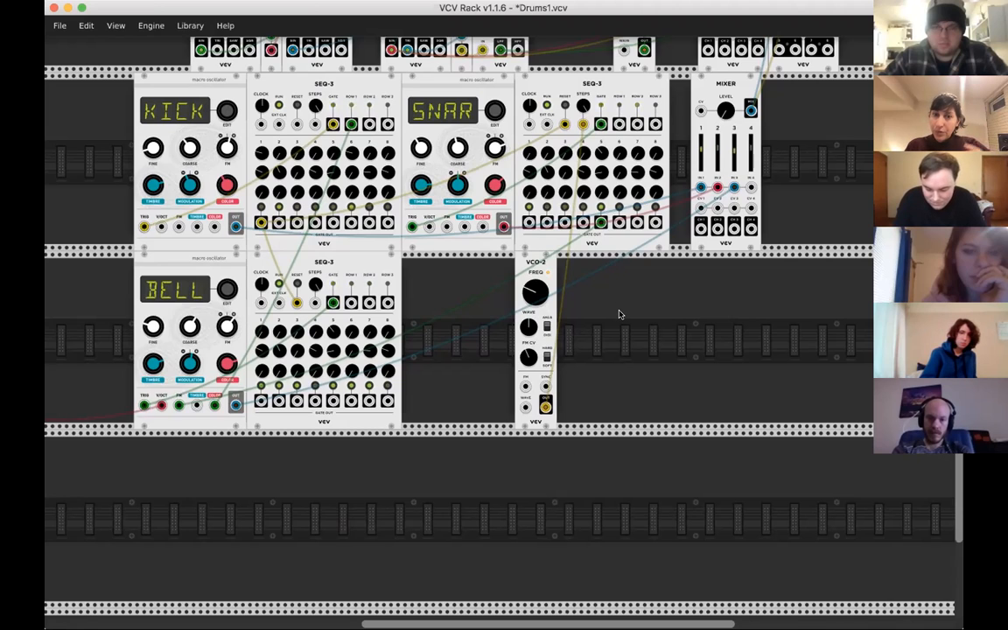
pyautogui.moveTo(530, 291)
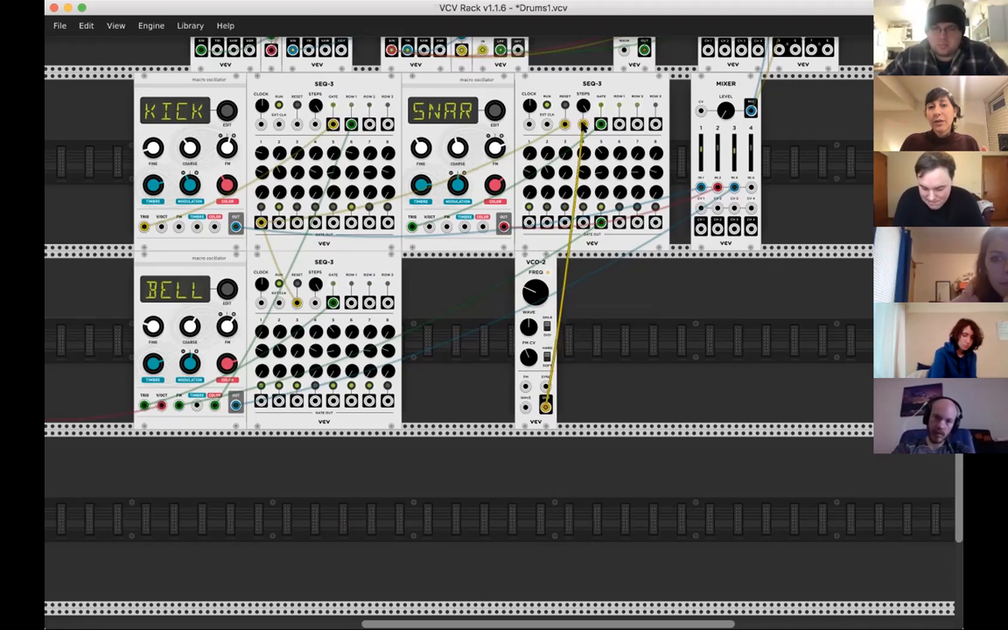
# - Turn down drum mixer channels 1 and 2, and move the VCO-2 cable from the snare SEQ-3's Steps input to the bell SEQ-3's
pyautogui.moveTo(545, 388); pyautogui.dragTo(584, 124)
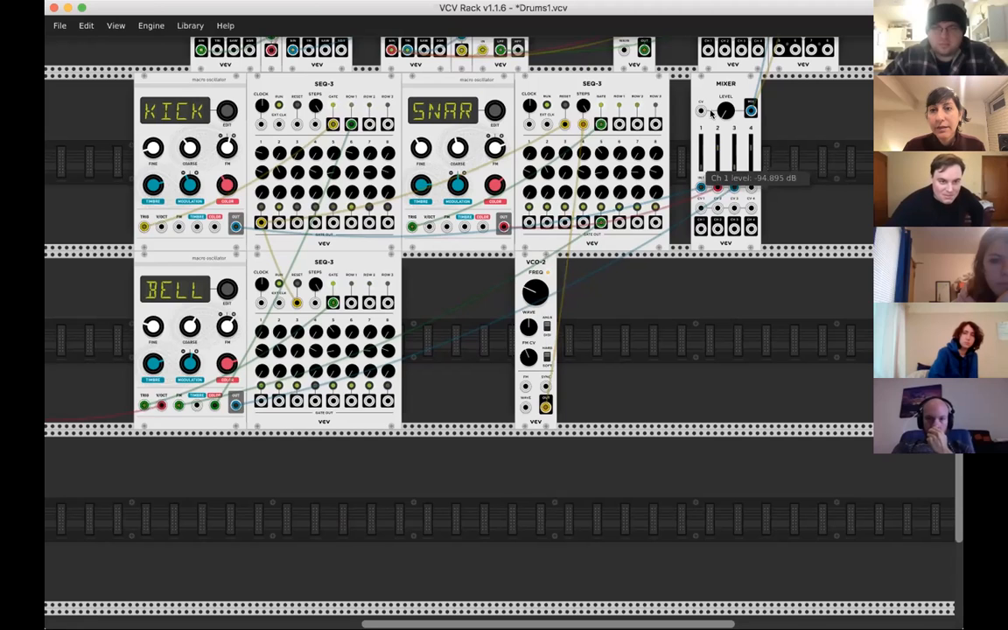
pyautogui.moveTo(719, 113); pyautogui.dragTo(720, 112)
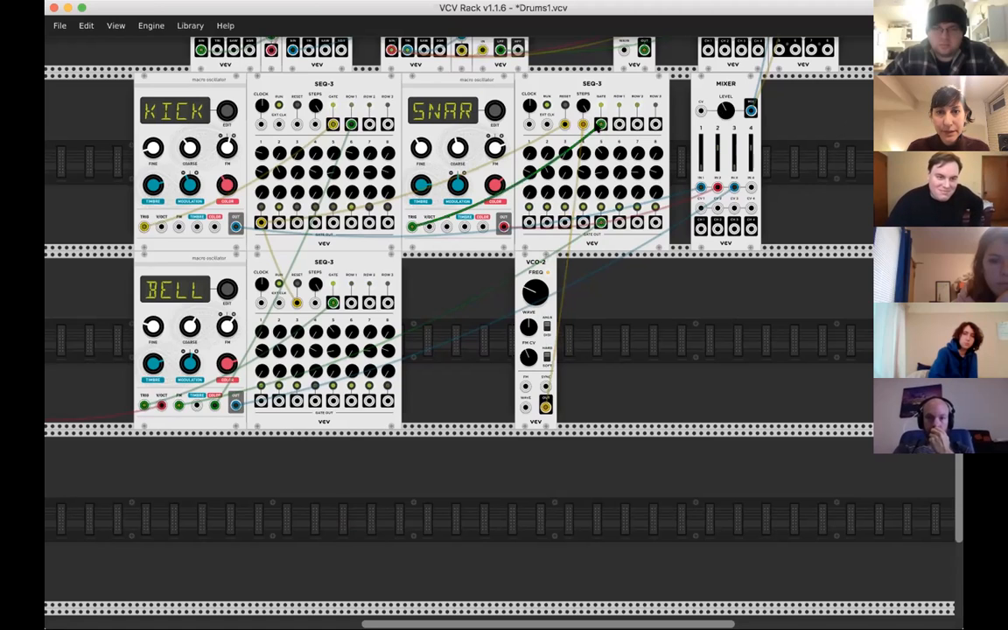
pyautogui.moveTo(522, 107); pyautogui.dragTo(315, 303)
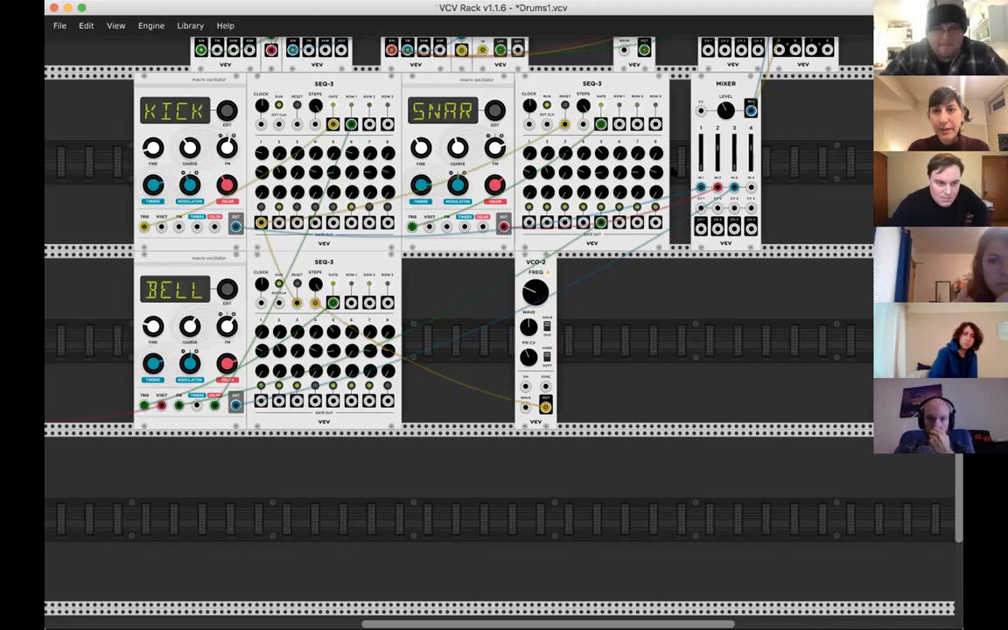
pyautogui.moveTo(720, 162); pyautogui.dragTo(719, 182)
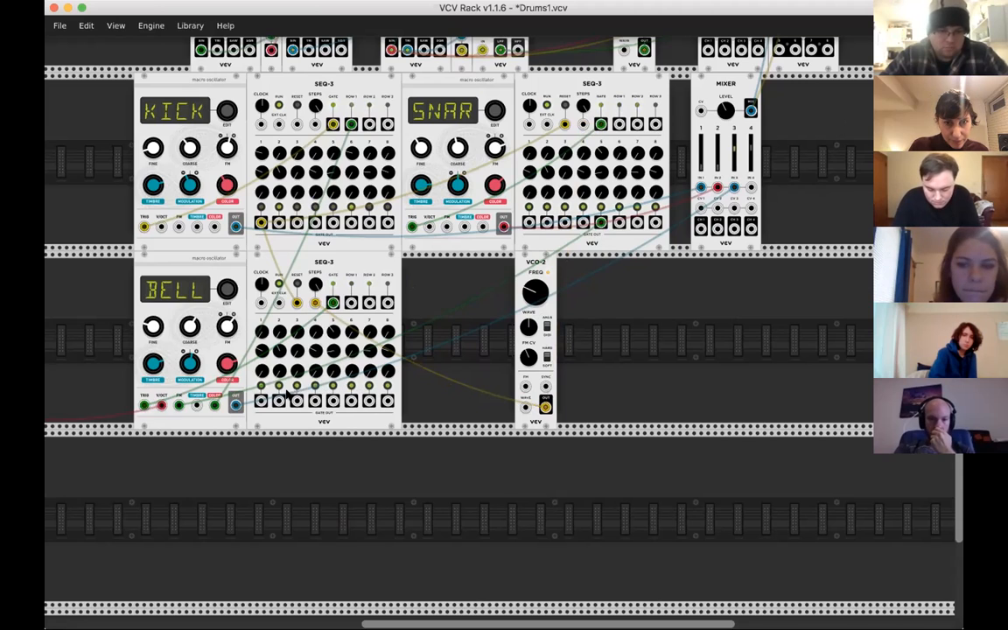
# - Lower the VCO-2 frequency and remove the cable between the snare SEQ-3's gate output 5 and the bell's FM input
pyautogui.moveTo(536, 292); pyautogui.dragTo(536, 329)
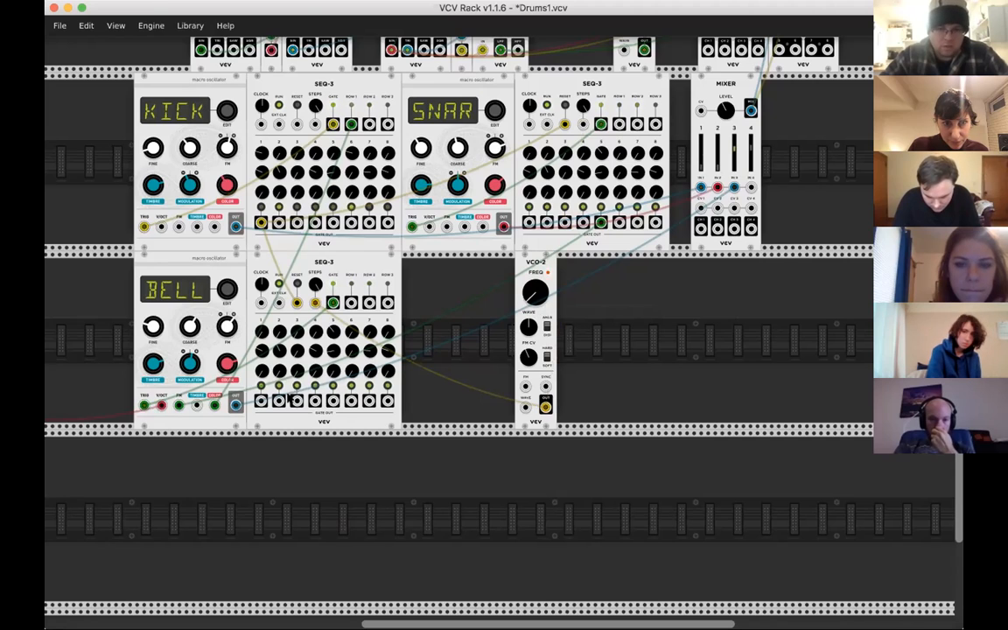
pyautogui.moveTo(289, 398); pyautogui.dragTo(332, 302)
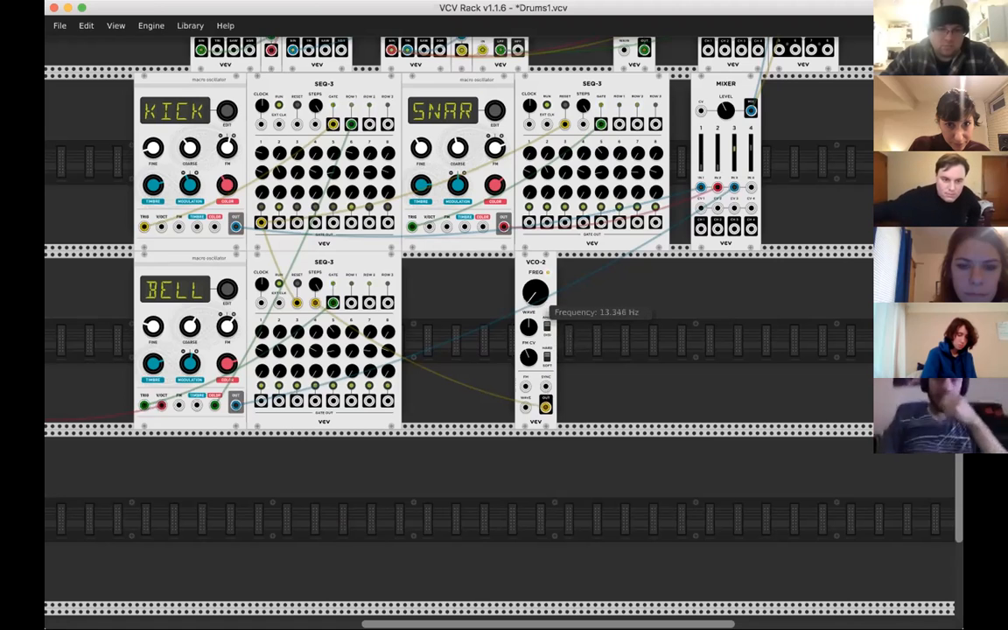
# - Set the VCO-2 wave to 0 and raise its frequency to about 96 Hz
pyautogui.moveTo(536, 293); pyautogui.dragTo(536, 282)
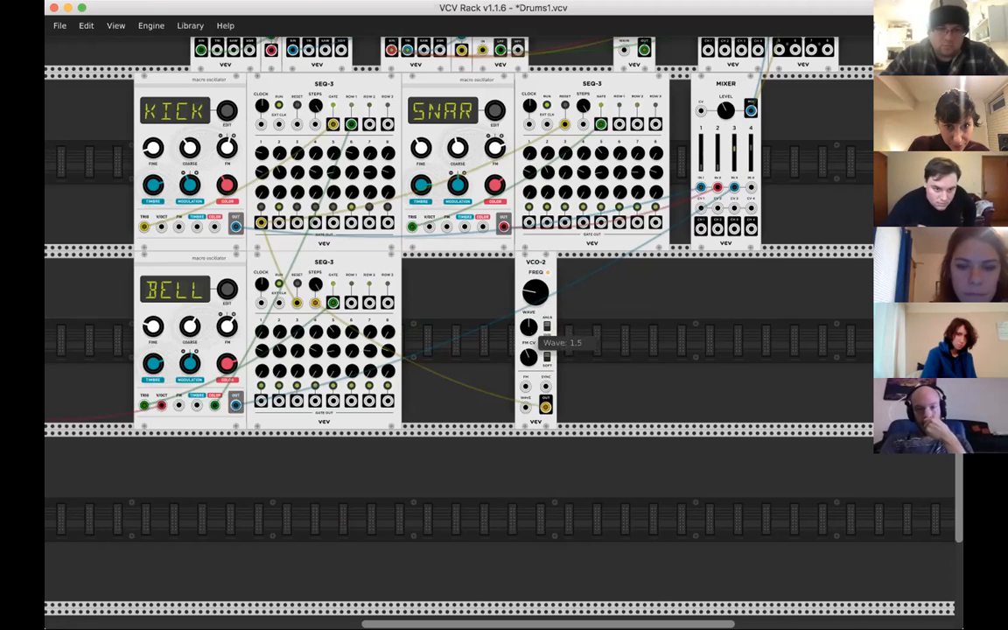
pyautogui.moveTo(529, 327); pyautogui.dragTo(529, 359)
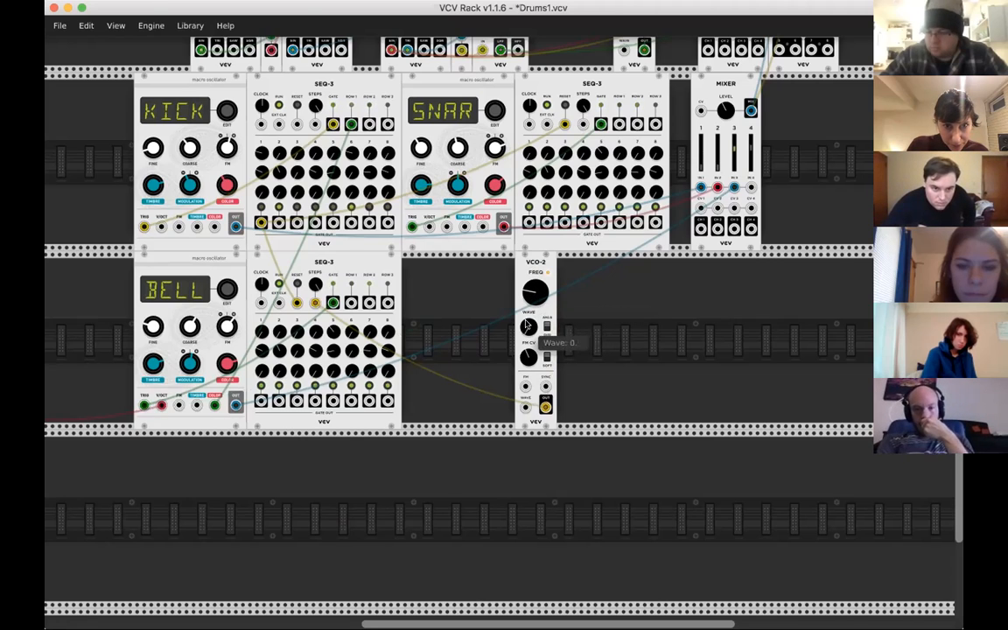
pyautogui.moveTo(536, 293); pyautogui.dragTo(536, 279)
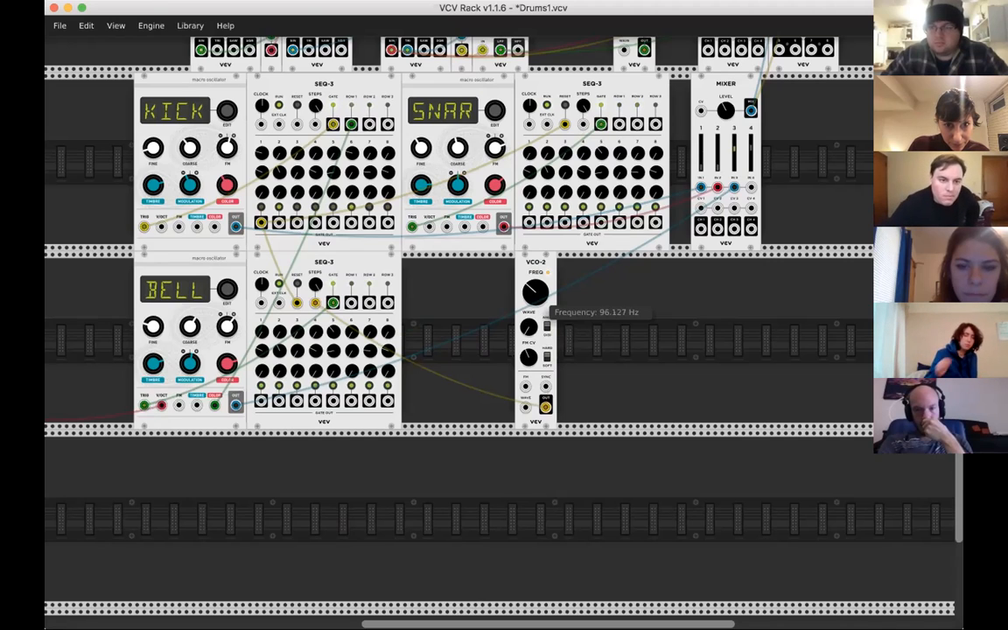
# - Lower the VCO-2 frequency and adjust the bell's level on drum mixer channel 3
pyautogui.moveTo(528, 292)
pyautogui.mouseDown()
pyautogui.moveTo(528, 324)
pyautogui.moveTo(528, 302)
pyautogui.mouseUp()
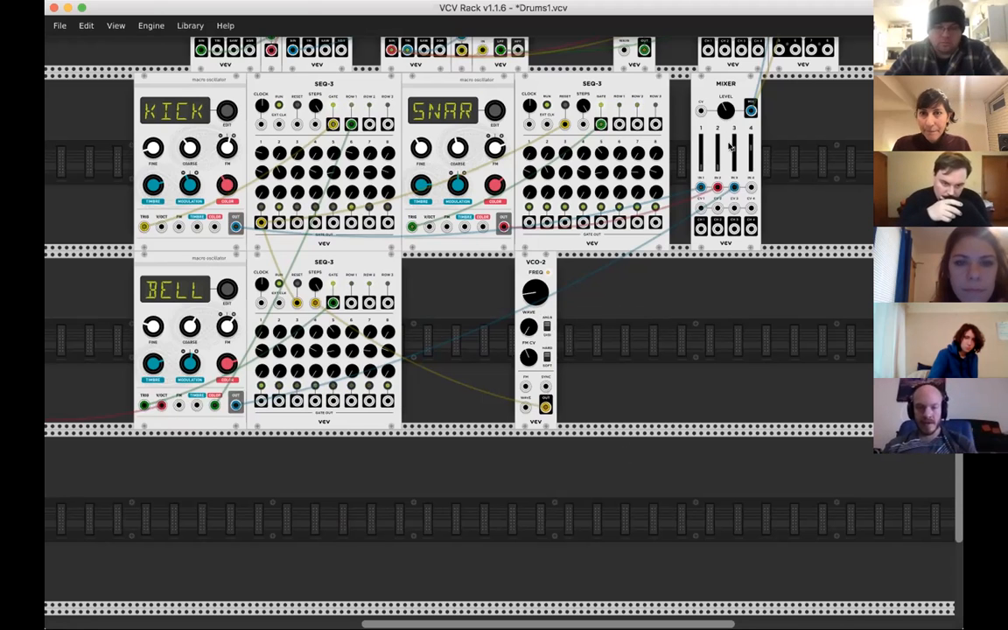
pyautogui.moveTo(738, 158); pyautogui.dragTo(732, 147)
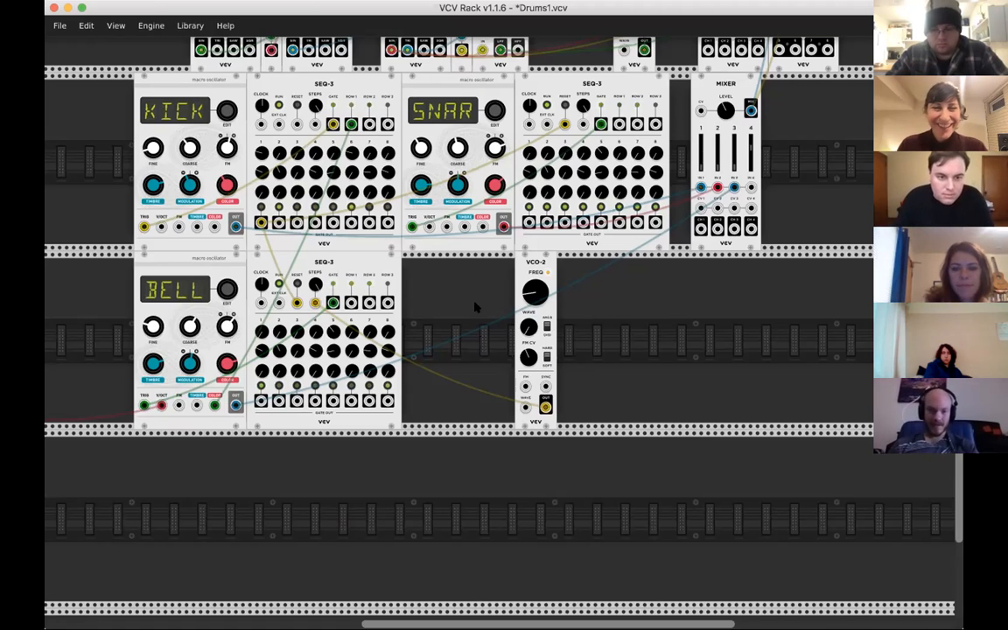
# - Raise the kick's level on channel 1 of the drum mixer
pyautogui.scroll(2, 474, 300)
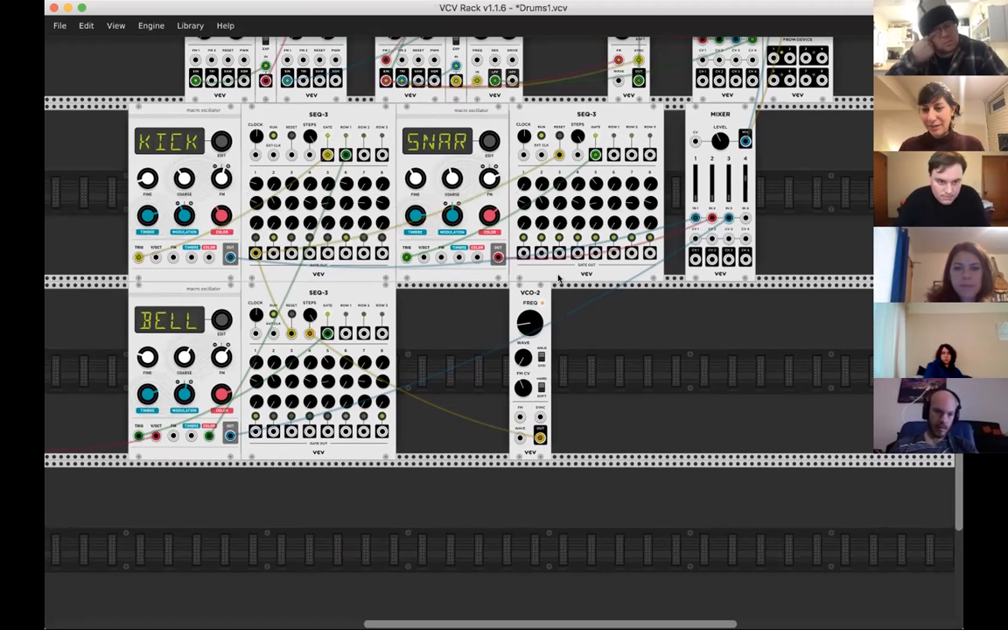
pyautogui.scroll(2, 703, 273)
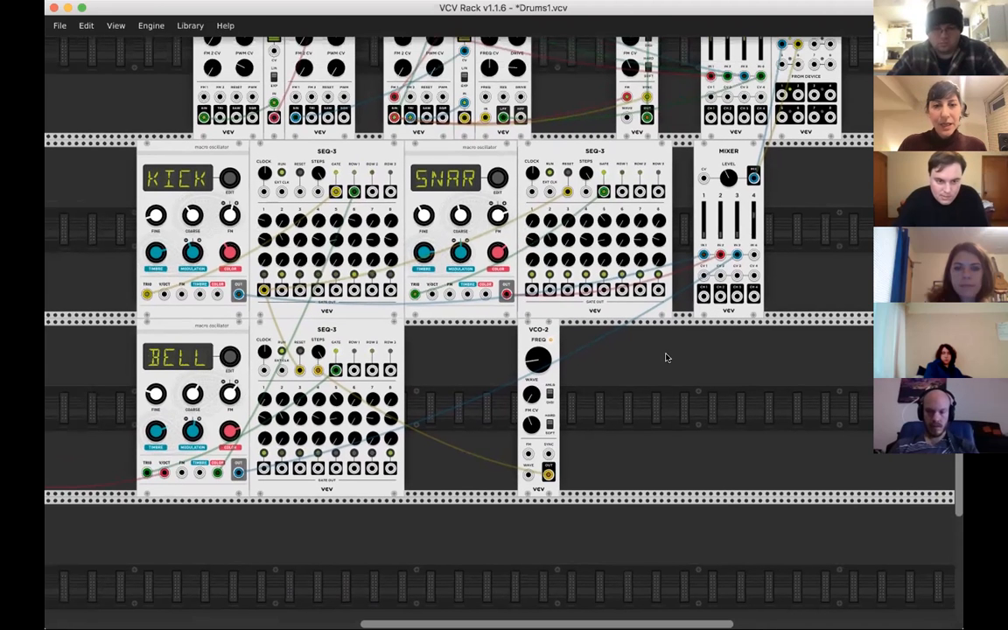
pyautogui.scroll(-1, 663, 375)
pyautogui.moveTo(744, 222)
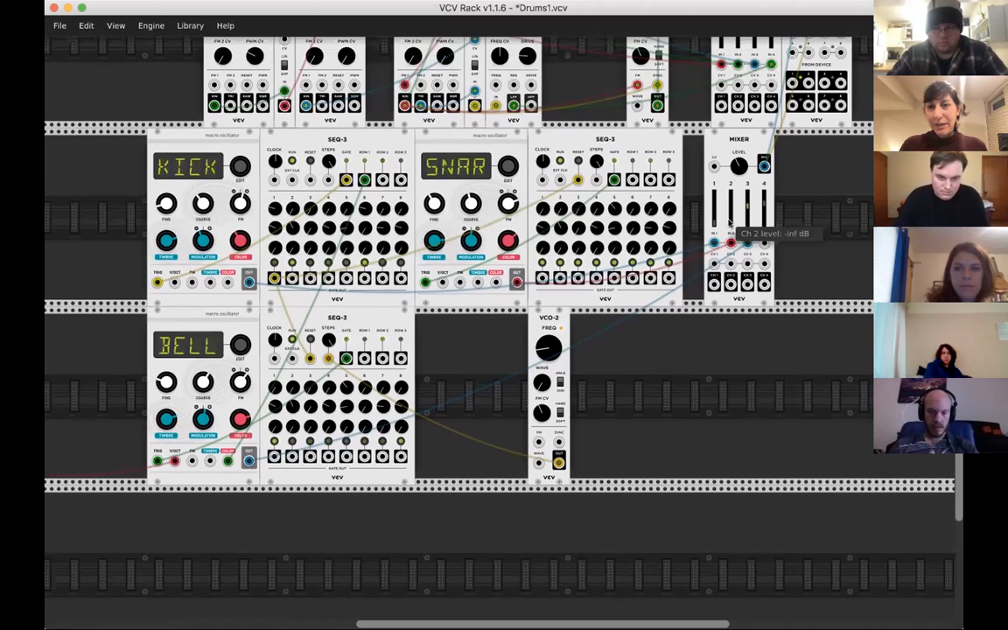
pyautogui.moveTo(716, 224); pyautogui.dragTo(716, 205)
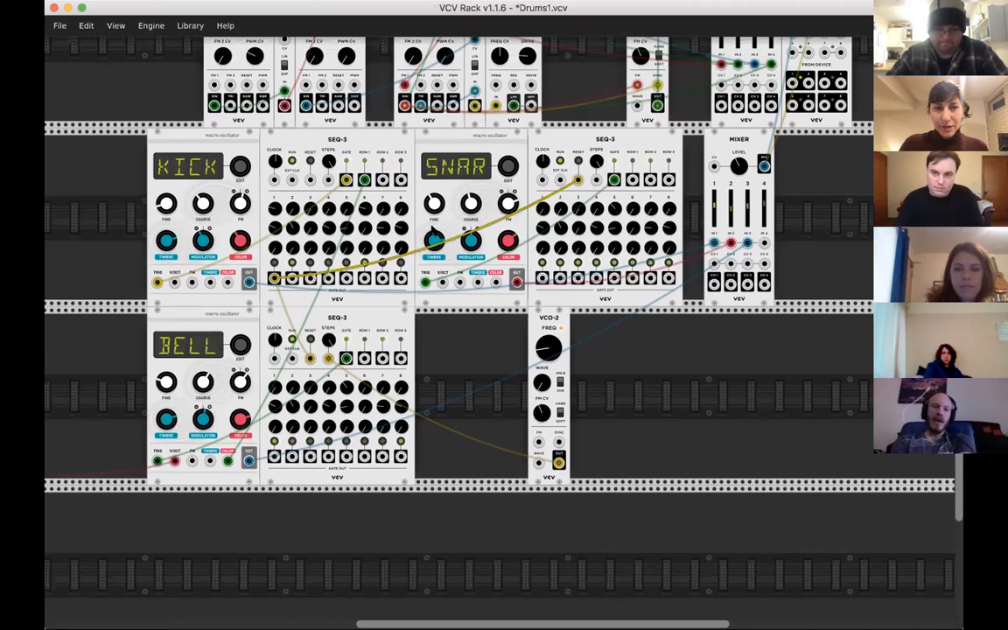
# - Move the snare SEQ-3's reset cable to the kick SEQ-3's gate output 2, and the bell's reset cable to the snare SEQ-3's gate output 4
pyautogui.moveTo(274, 278)
pyautogui.mouseDown()
pyautogui.moveTo(322, 276)
pyautogui.moveTo(275, 278)
pyautogui.mouseUp()
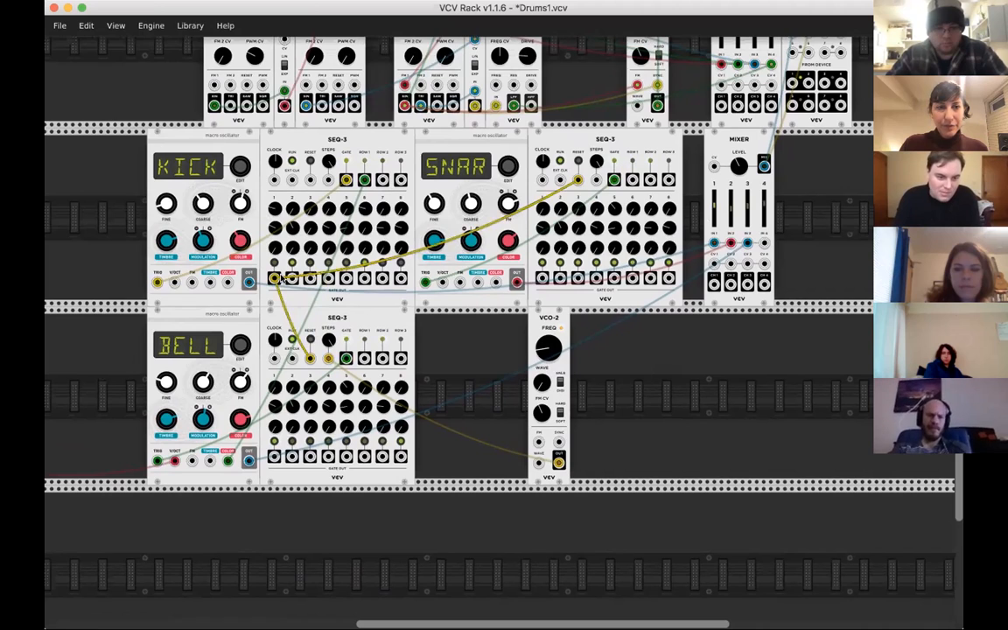
pyautogui.moveTo(276, 278); pyautogui.dragTo(293, 278)
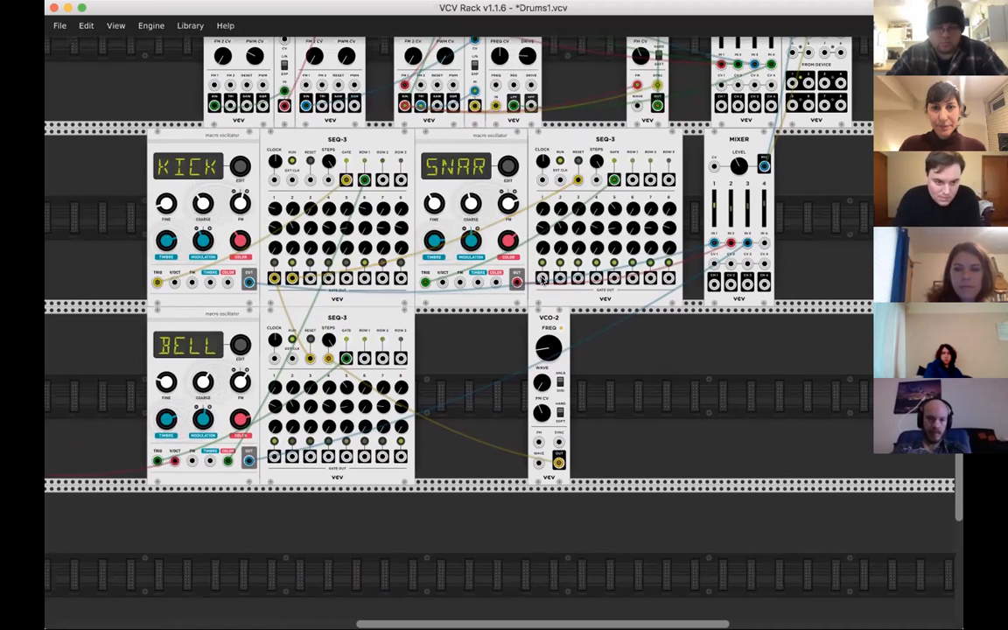
pyautogui.moveTo(592, 288); pyautogui.dragTo(344, 468)
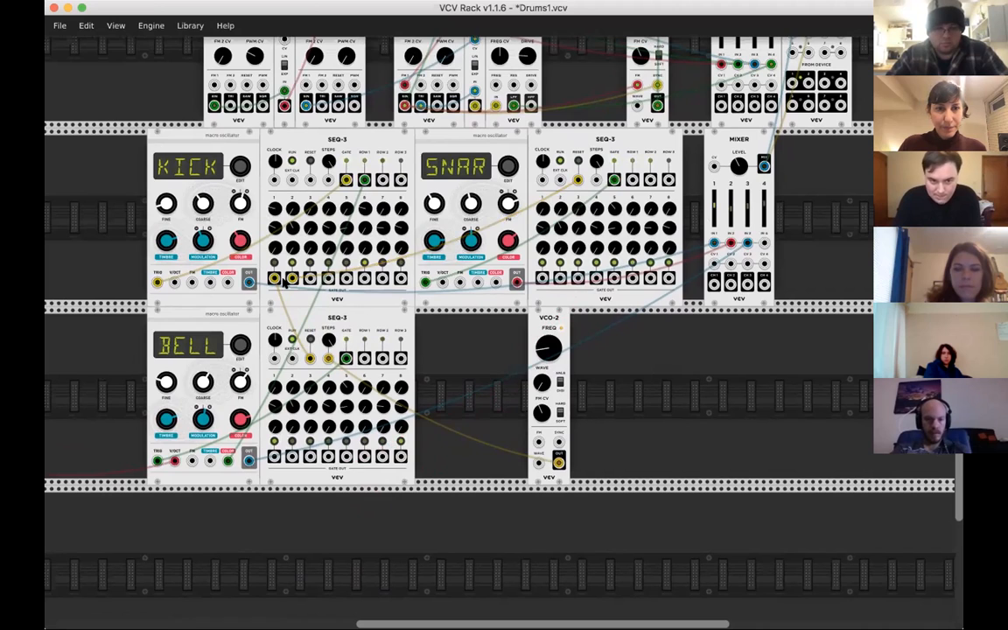
pyautogui.moveTo(310, 358); pyautogui.dragTo(595, 278)
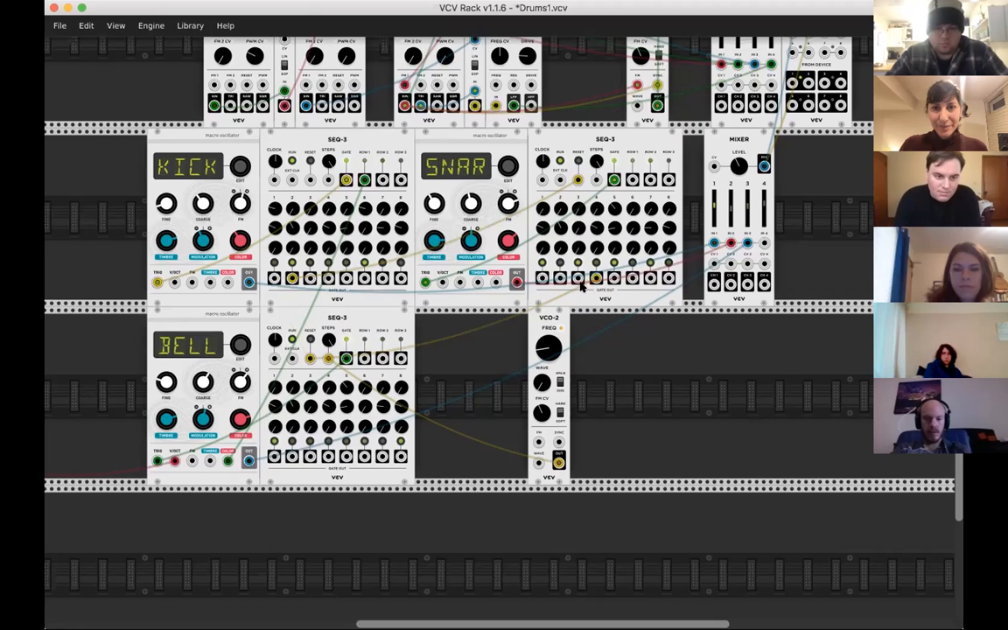
# - Patch the snare SEQ-3's gate output 1 into the bell's Timbre input and adjust the VCO-2 frequency
pyautogui.moveTo(542, 278); pyautogui.dragTo(210, 461)
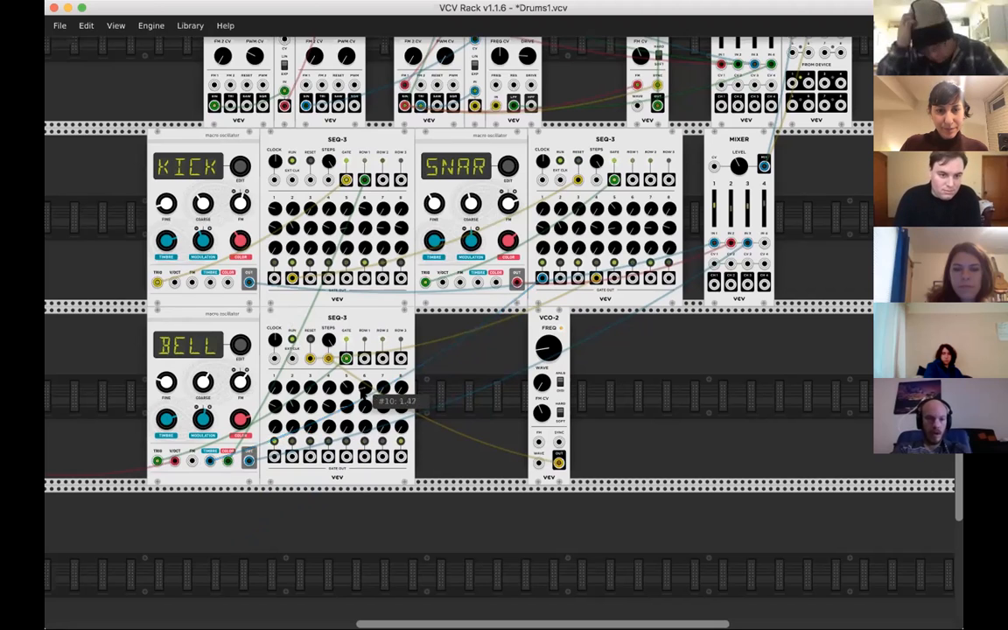
pyautogui.moveTo(553, 353)
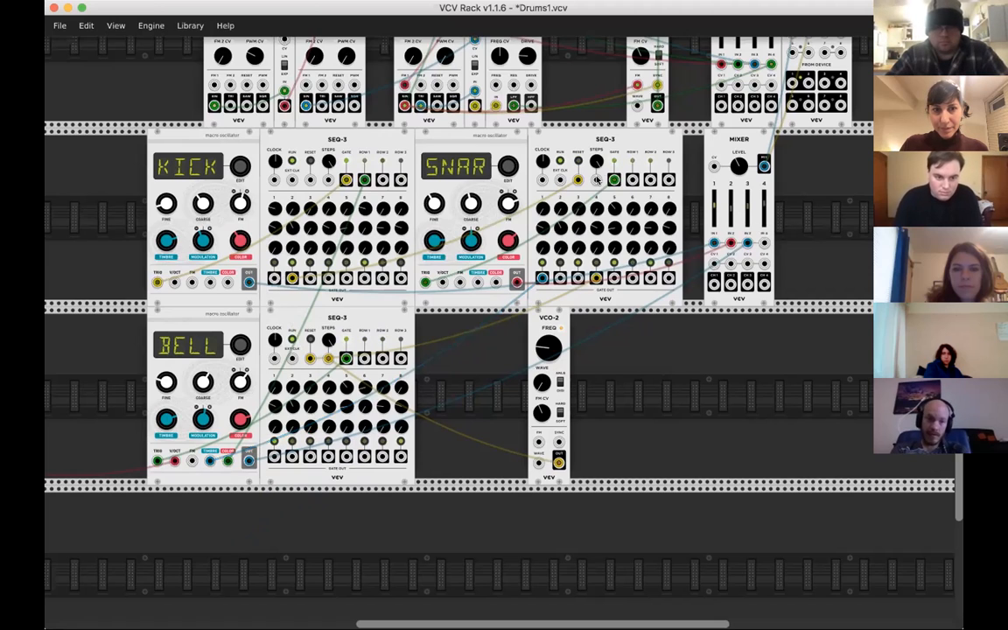
# - Open the Drums2.vcv patch from the Drums-Patches folder, discarding the unsaved changes to the current patch
pyautogui.moveTo(742, 169)
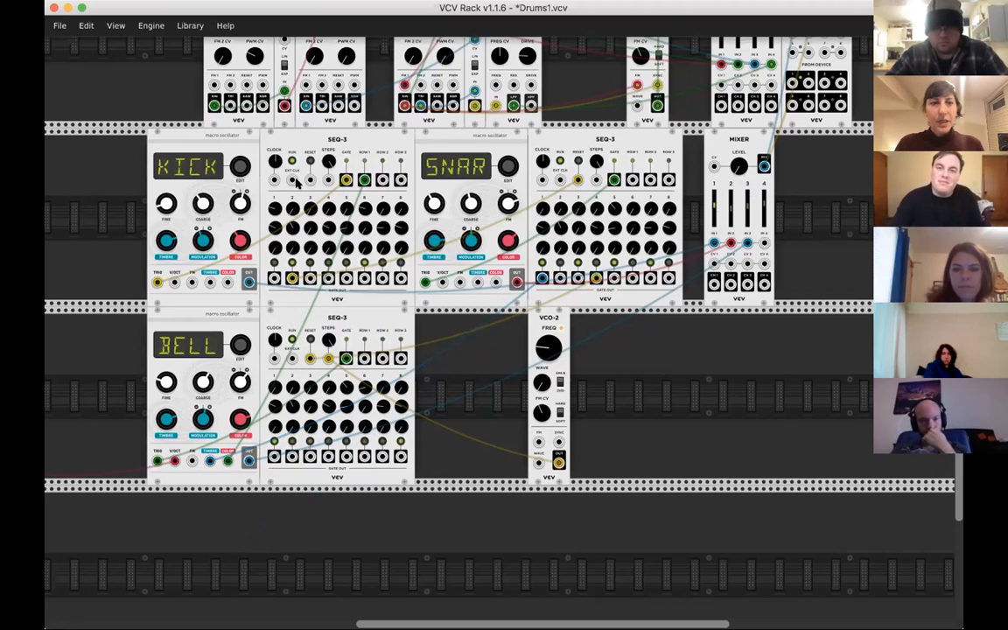
pyautogui.click(55, 25)
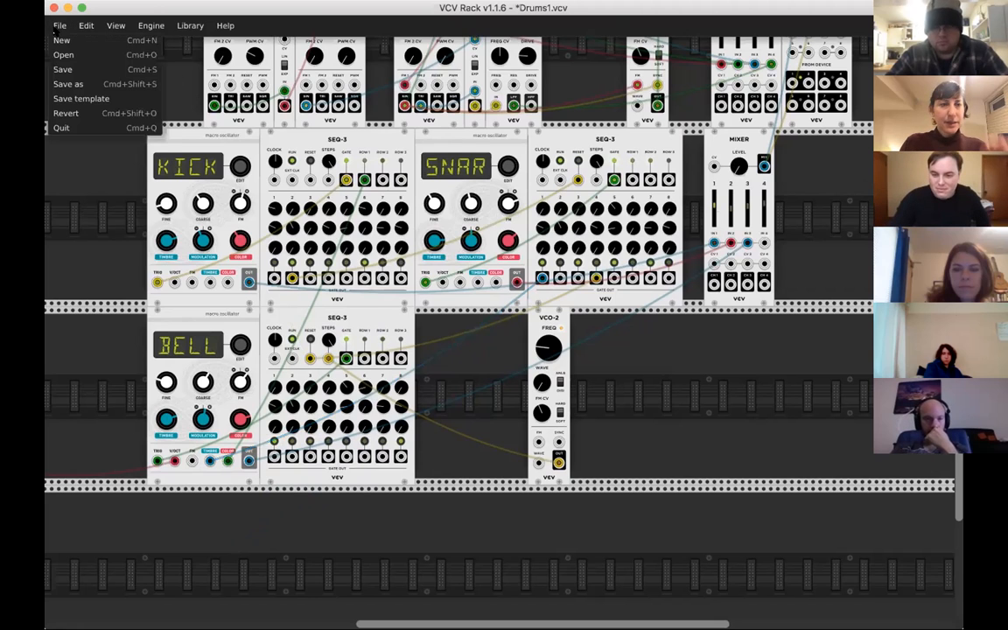
pyautogui.click(70, 57)
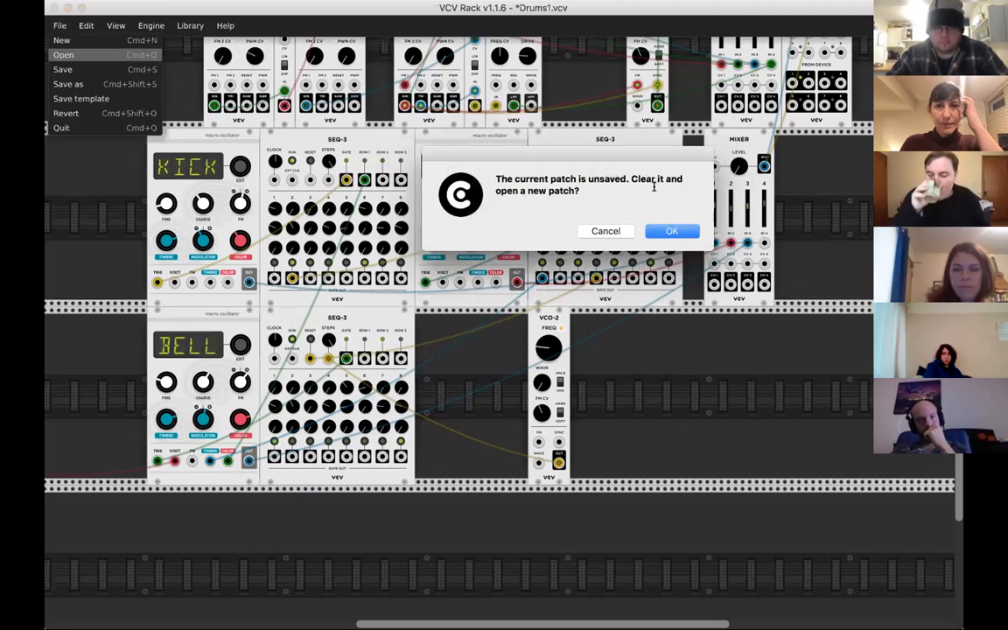
pyautogui.click(661, 233)
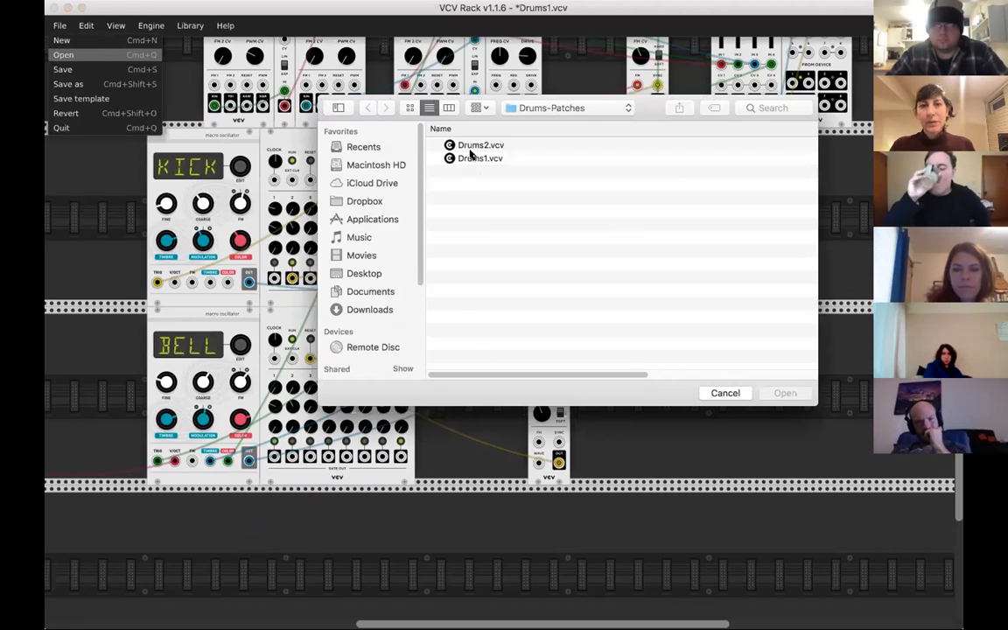
pyautogui.click(470, 148)
pyautogui.doubleClick(470, 147)
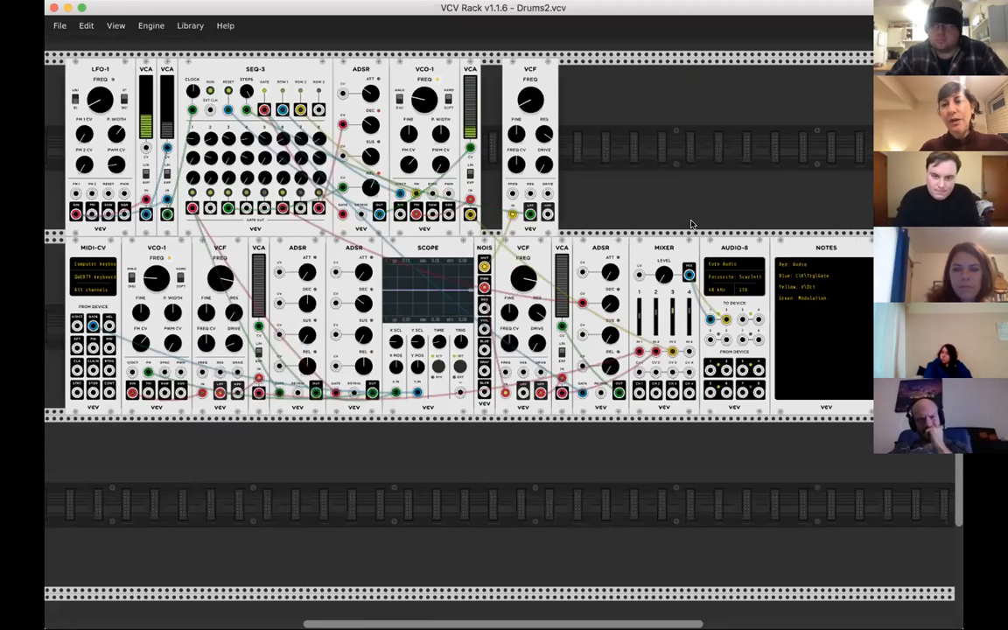
# - Raise the mixer's master level to about -3.5 dB and set the AUDIO-8 device to zoom.us: ZoomAudioDevice (1-2 in, 1-2 out)
pyautogui.scroll(3, 691, 223)
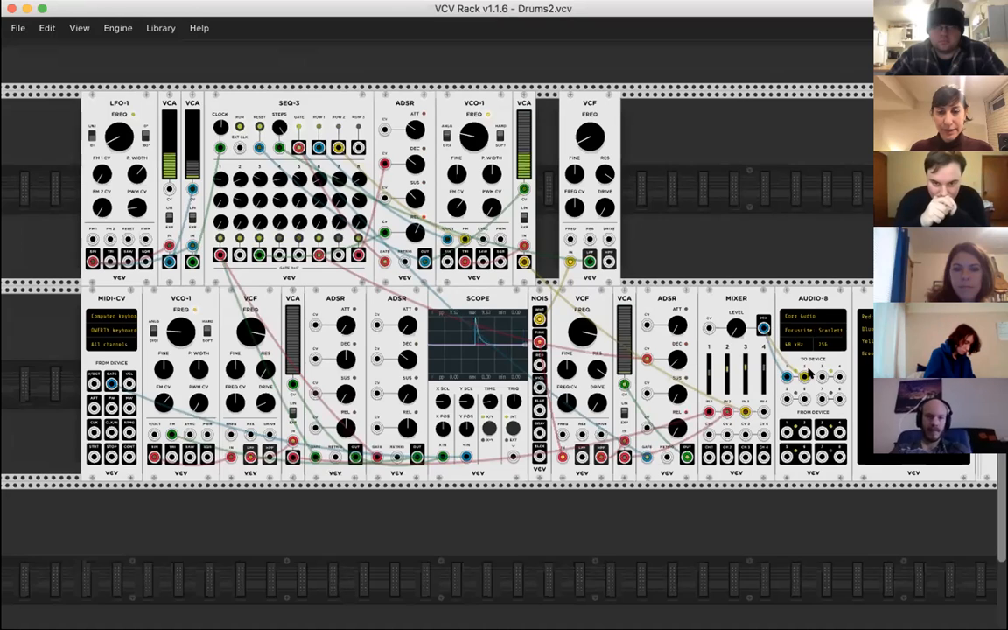
pyautogui.moveTo(738, 331)
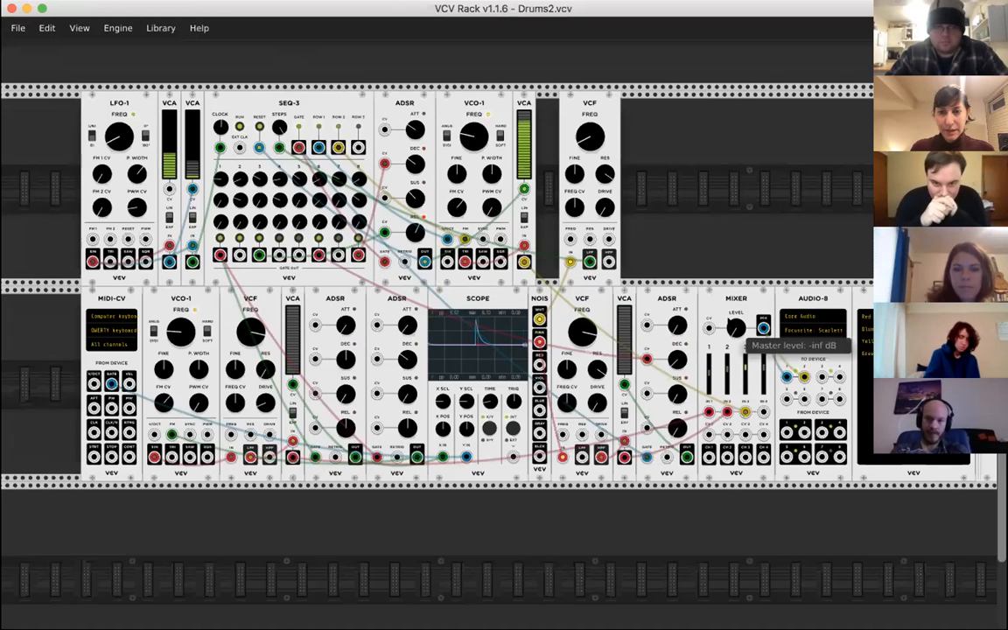
pyautogui.moveTo(730, 321); pyautogui.dragTo(729, 309)
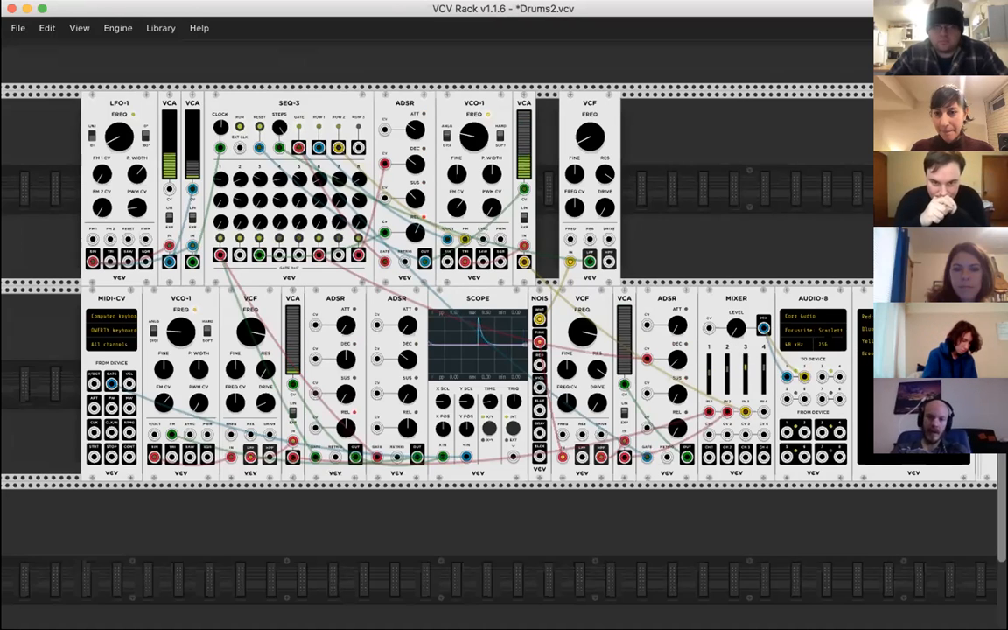
pyautogui.click(813, 338)
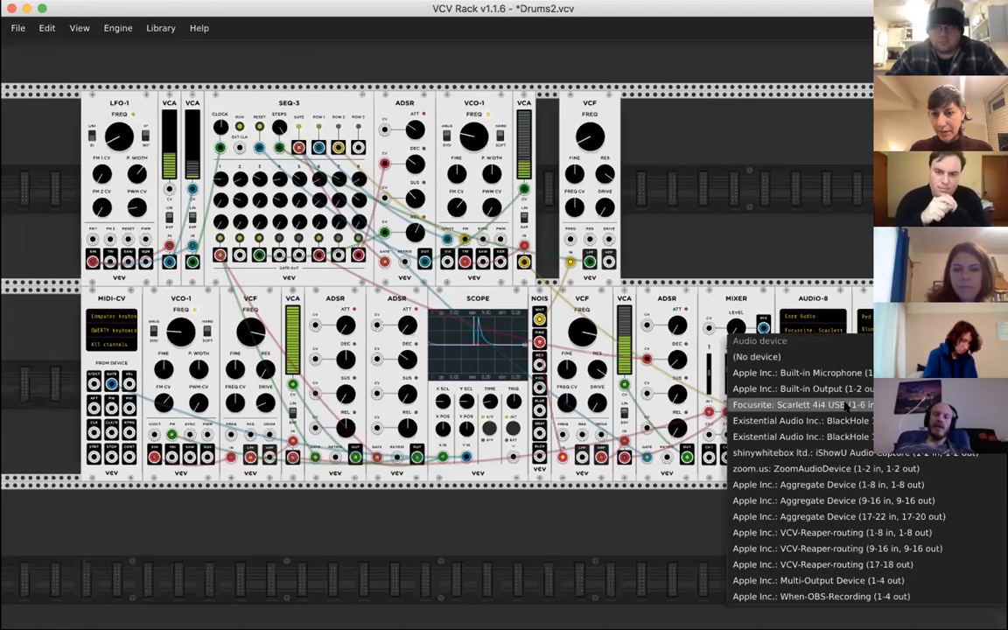
pyautogui.click(832, 468)
# - Adjust the mixer's master level and raise the fader of channel 1
pyautogui.moveTo(737, 327)
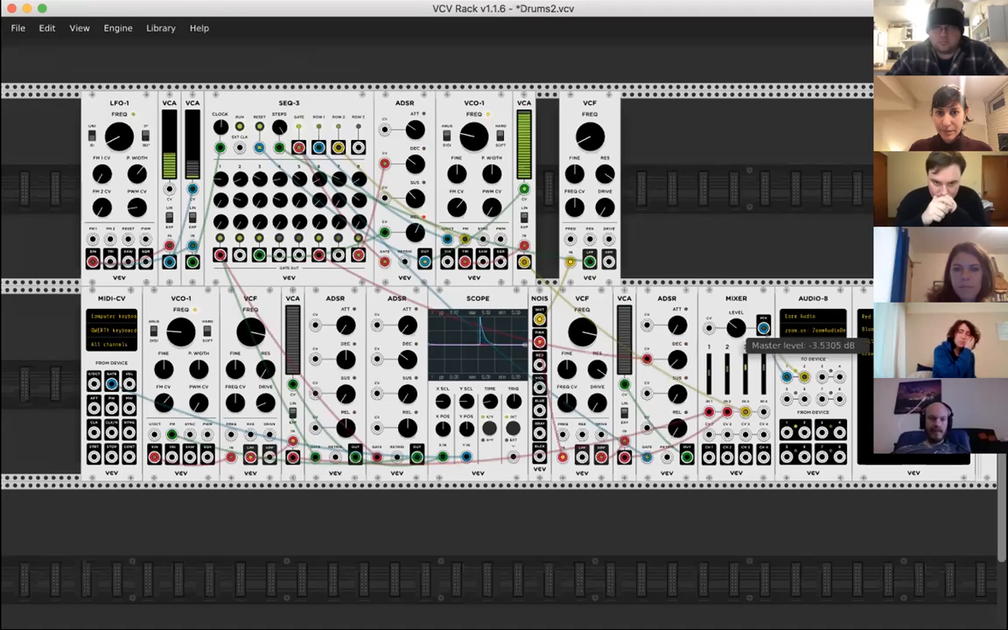
pyautogui.moveTo(737, 327); pyautogui.dragTo(737, 320)
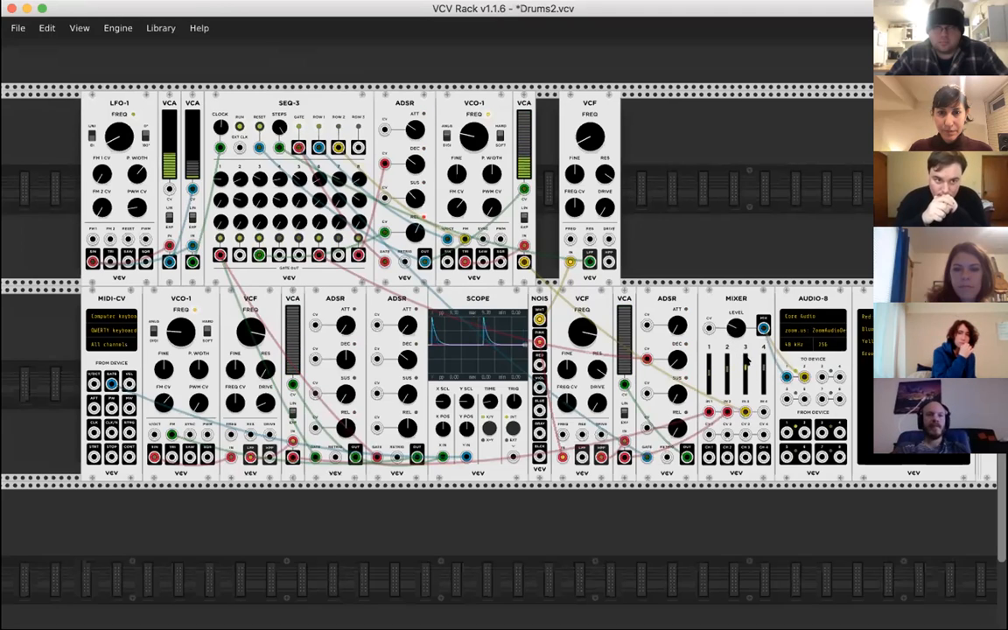
pyautogui.moveTo(709, 369); pyautogui.dragTo(709, 363)
# - Examine the modules and cabling of the Drums2 patch across both rows, from the LFO-1 and SEQ-3 to the mixer
pyautogui.hscroll(-1, 710, 366)
pyautogui.scroll(-1, 709, 366)
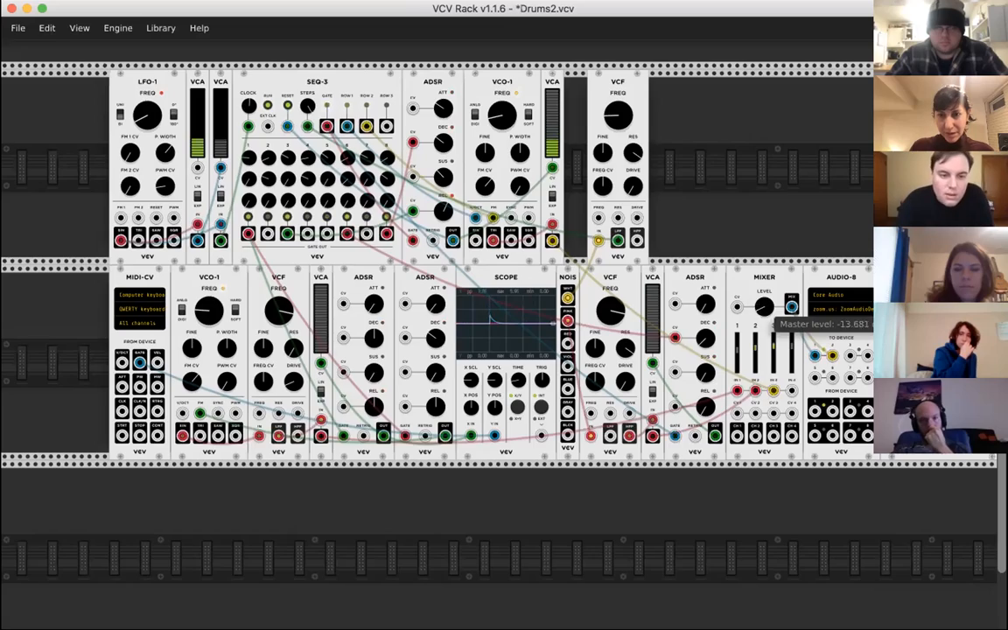
pyautogui.scroll(-5, 753, 302)
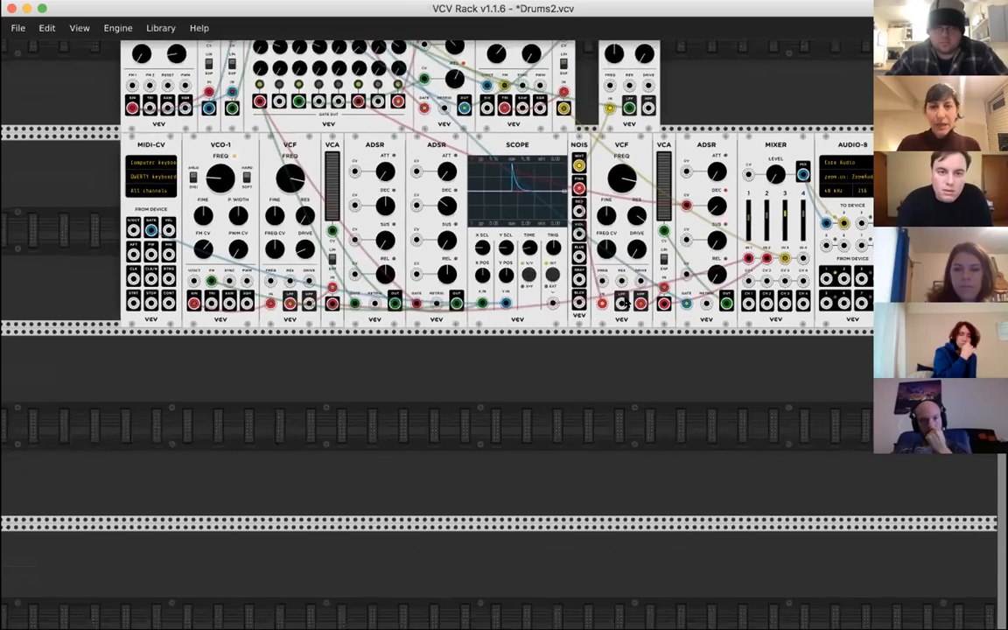
pyautogui.scroll(3, 627, 302)
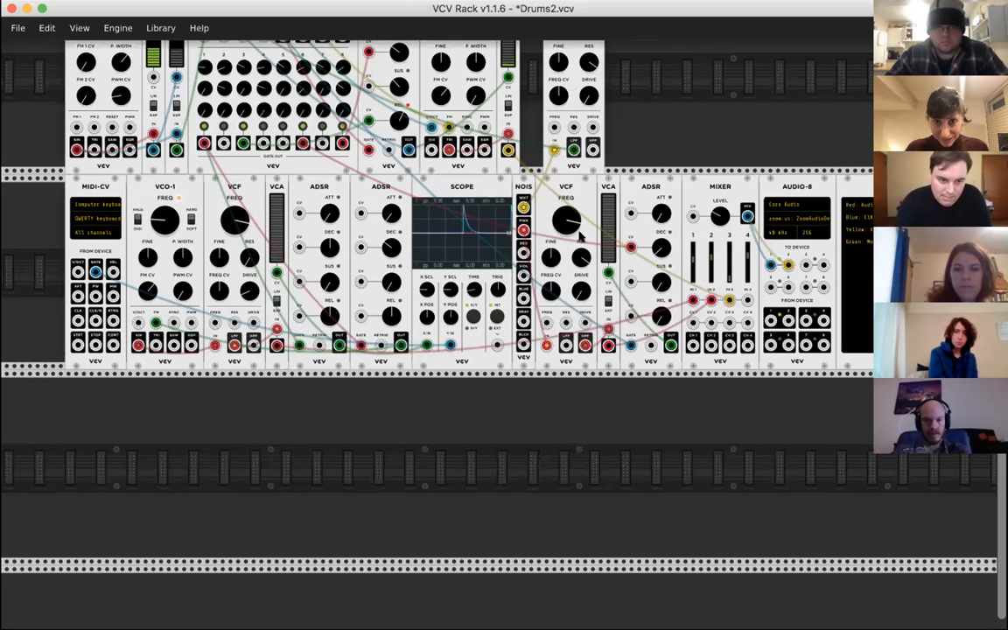
pyautogui.scroll(3, 566, 177)
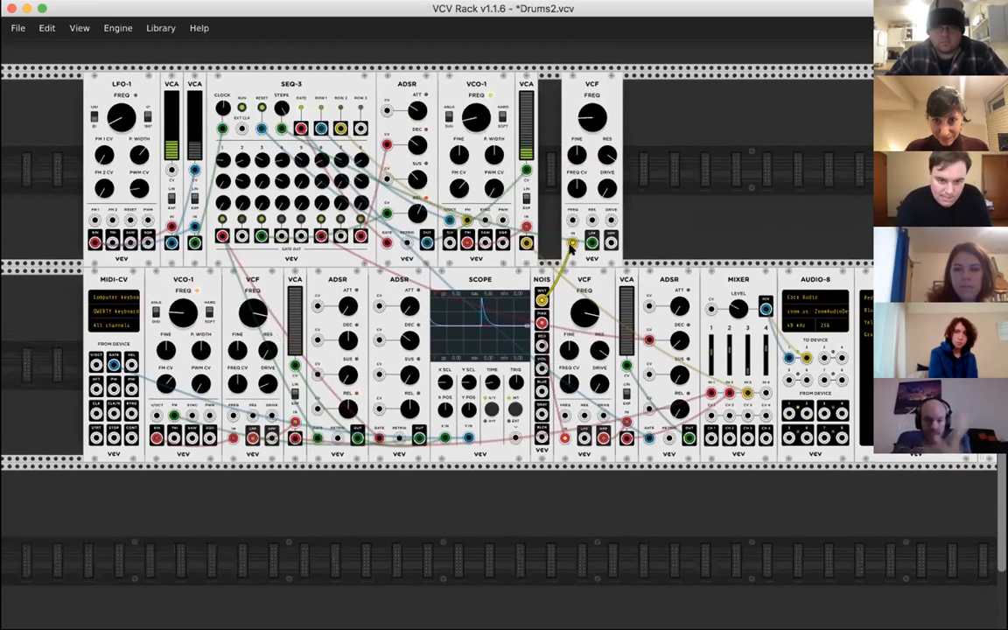
pyautogui.moveTo(732, 310)
pyautogui.scroll(-5, 731, 310)
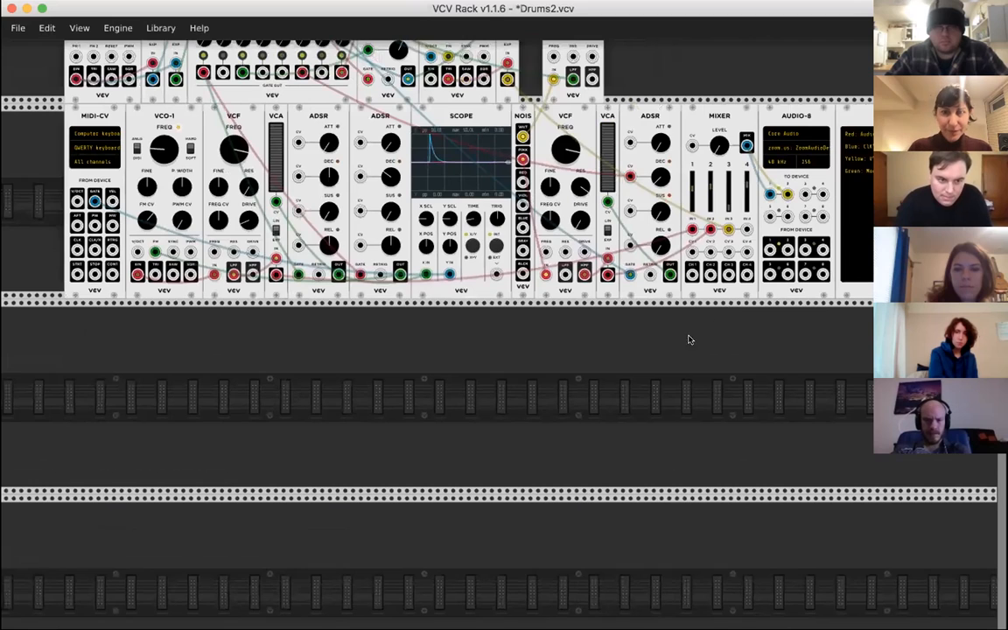
pyautogui.hscroll(5, 688, 339)
pyautogui.hscroll(-8, 688, 339)
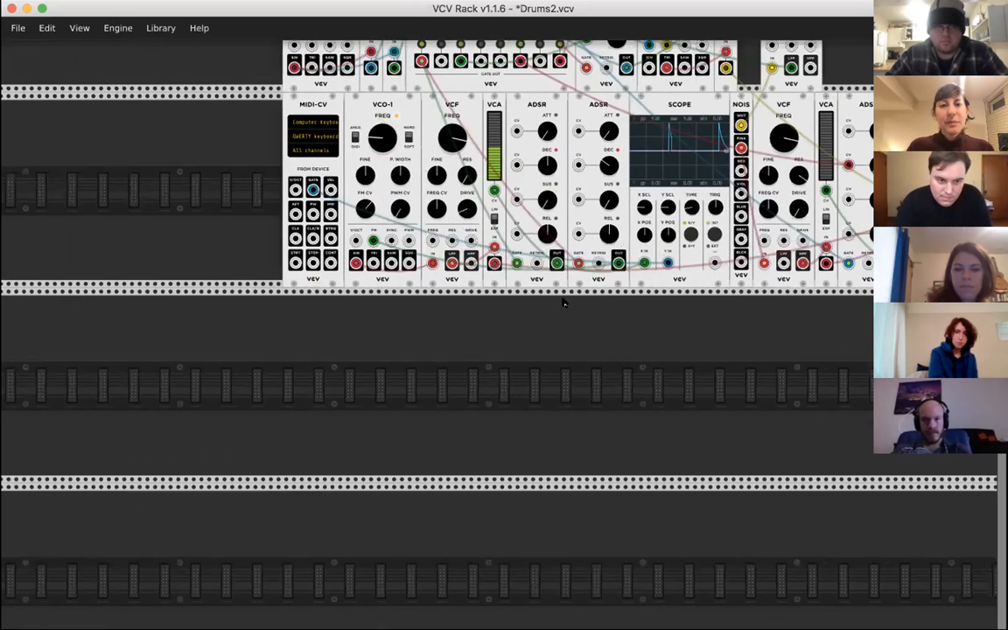
# - Duplicate the lower row's VCO-1 and place the copy in the empty row directly beneath the original
pyautogui.scroll(2, 564, 304)
pyautogui.hscroll(2, 563, 304)
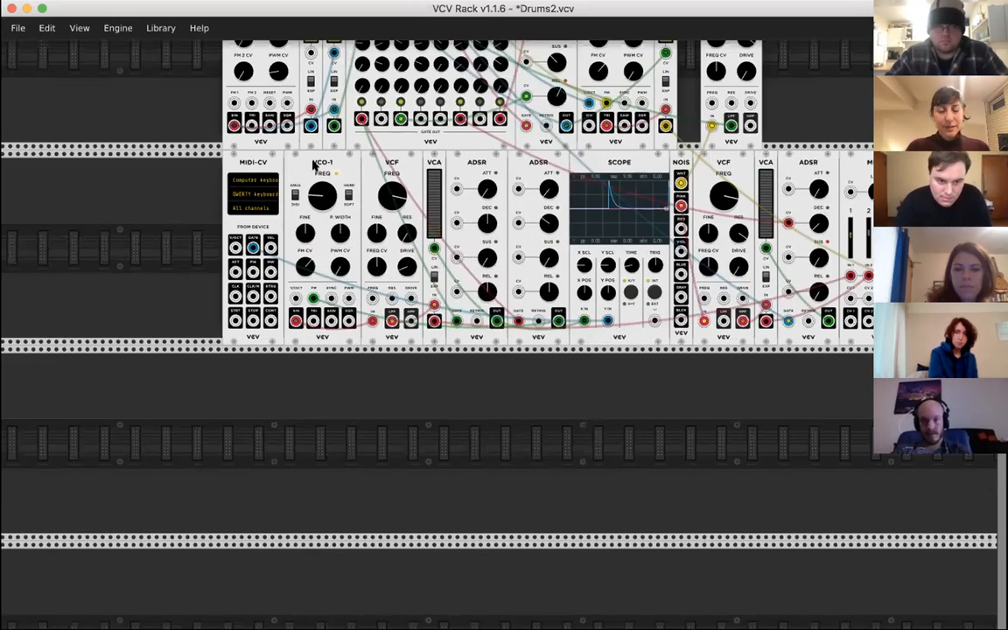
pyautogui.press('super+d')
pyautogui.moveTo(189, 173); pyautogui.dragTo(301, 400)
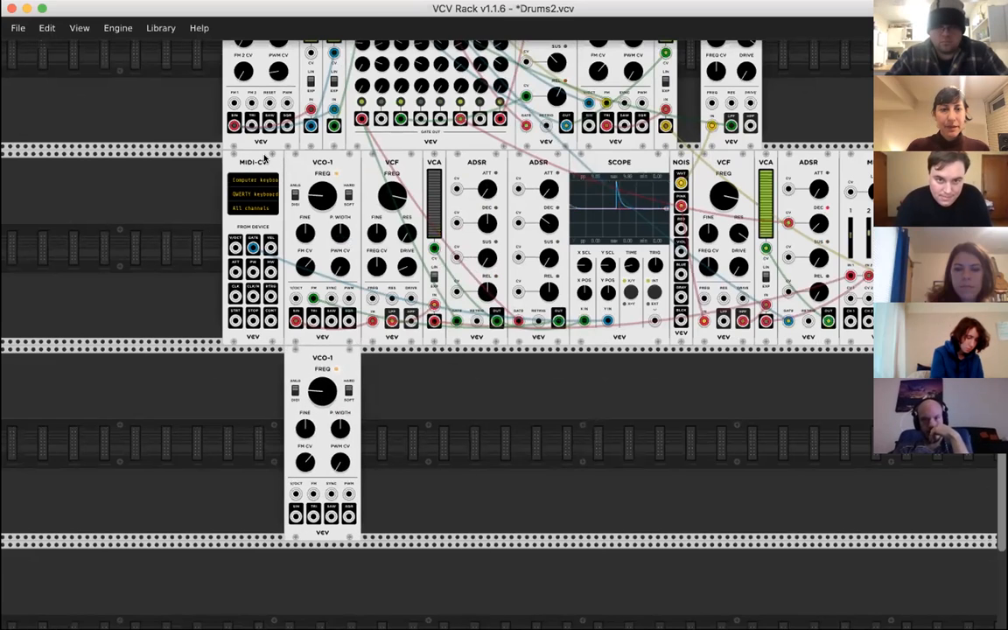
# - Move the MIDI-CV module beside the copied VCO-1 and the SCOPE straight down into the same new row
pyautogui.moveTo(259, 163); pyautogui.dragTo(261, 321)
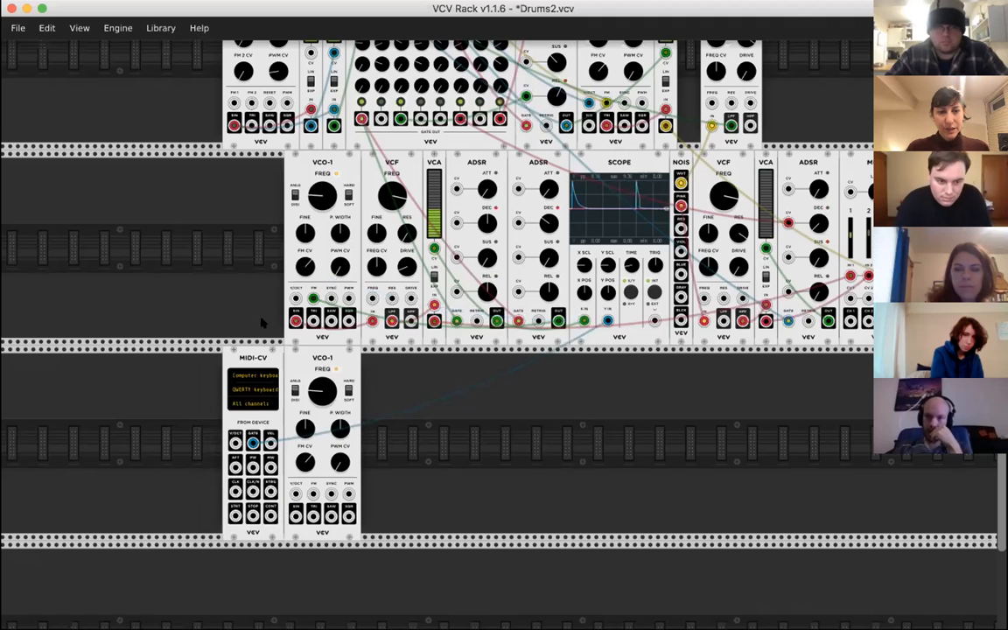
pyautogui.scroll(-3, 545, 301)
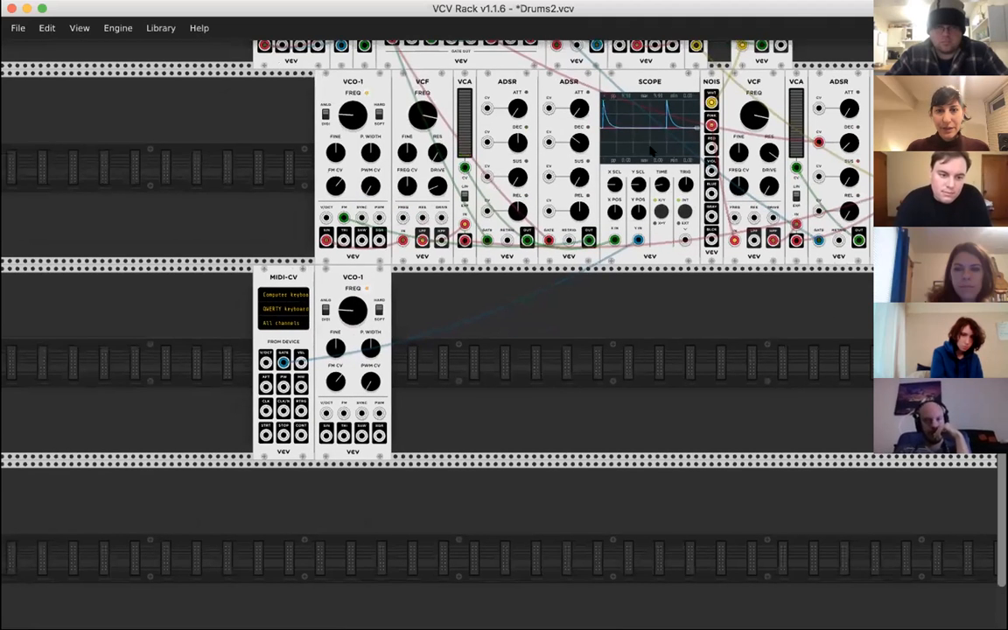
pyautogui.moveTo(651, 150); pyautogui.dragTo(652, 306)
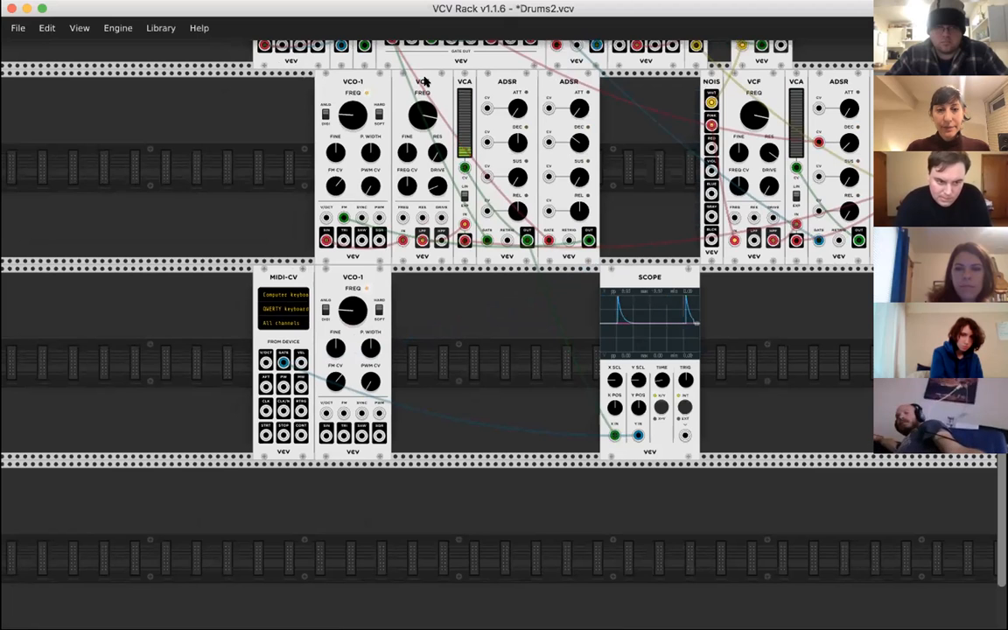
# - Duplicate the VCF, the VCA and the first ADSR, lining up the copies beside the copied VCO-1 in the new row
pyautogui.press('super+d')
pyautogui.moveTo(281, 90); pyautogui.dragTo(407, 292)
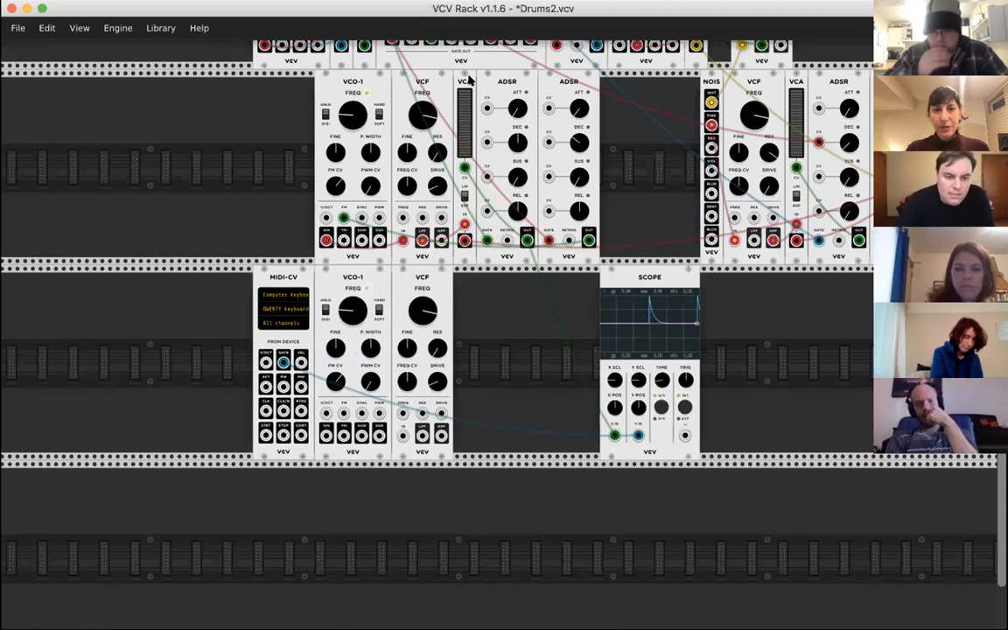
pyautogui.press('super+d')
pyautogui.click(592, 84)
pyautogui.moveTo(602, 81); pyautogui.dragTo(456, 276)
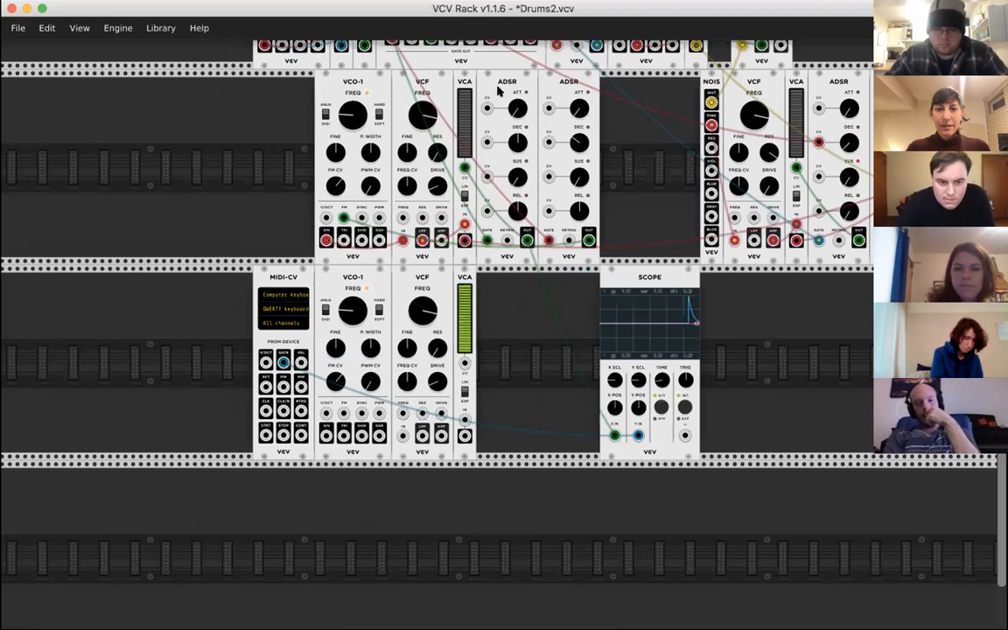
pyautogui.hotkey('ctrl', 'd')
pyautogui.moveTo(627, 81); pyautogui.dragTo(495, 329)
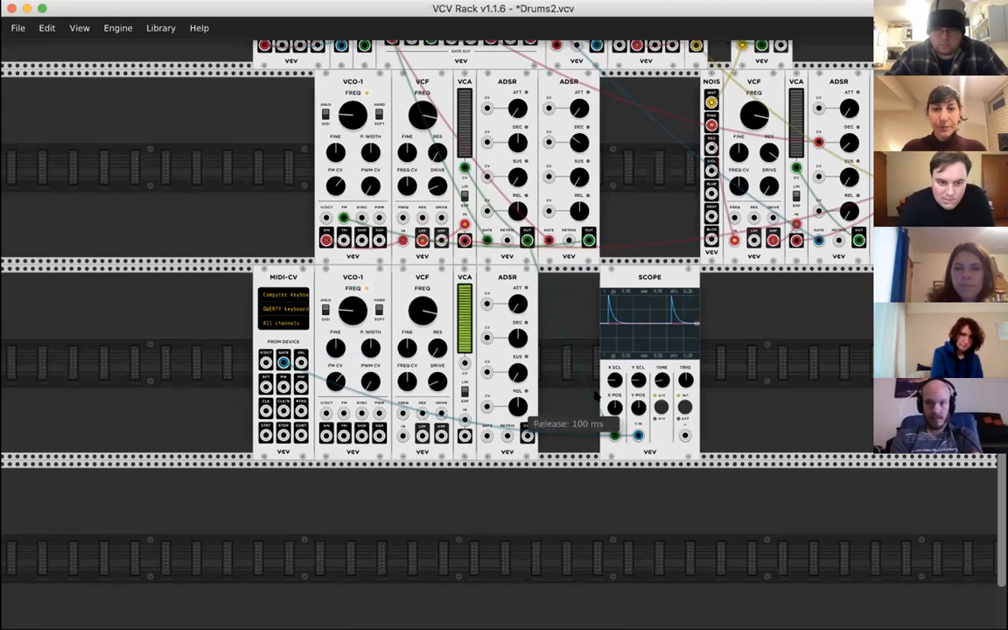
# - Duplicate the MIXER module and place the copy in the new row, some distance beyond the SCOPE
pyautogui.hscroll(5, 620, 317)
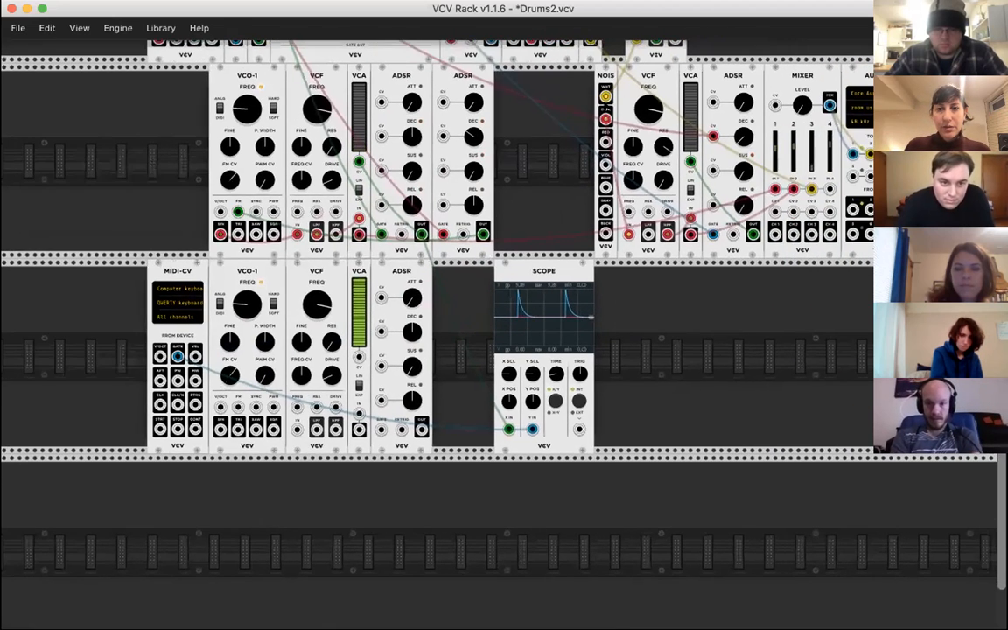
pyautogui.hscroll(2, 723, 180)
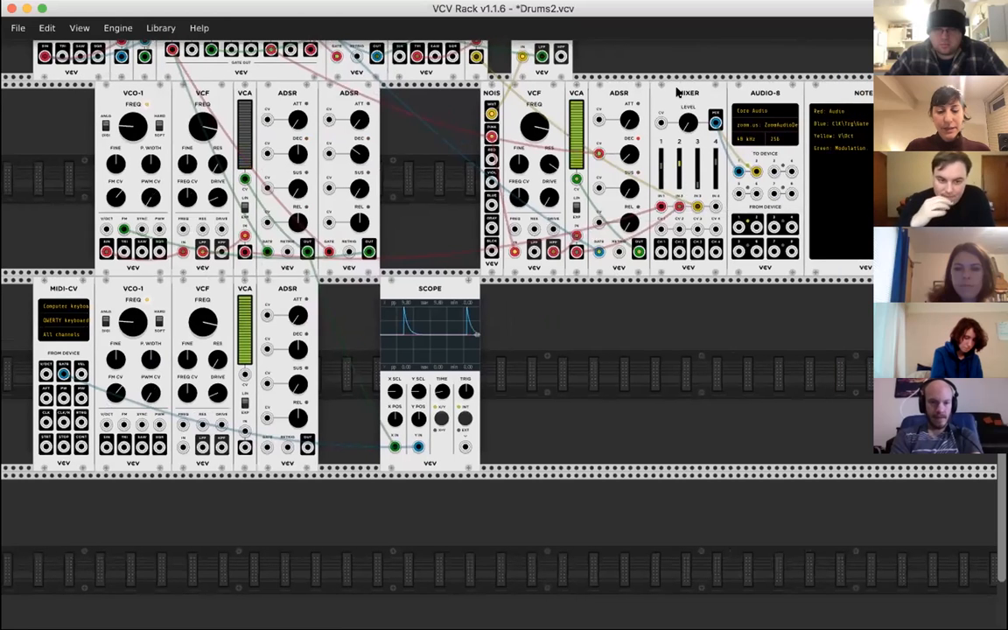
pyautogui.press('super+d')
pyautogui.moveTo(674, 77); pyautogui.dragTo(650, 470)
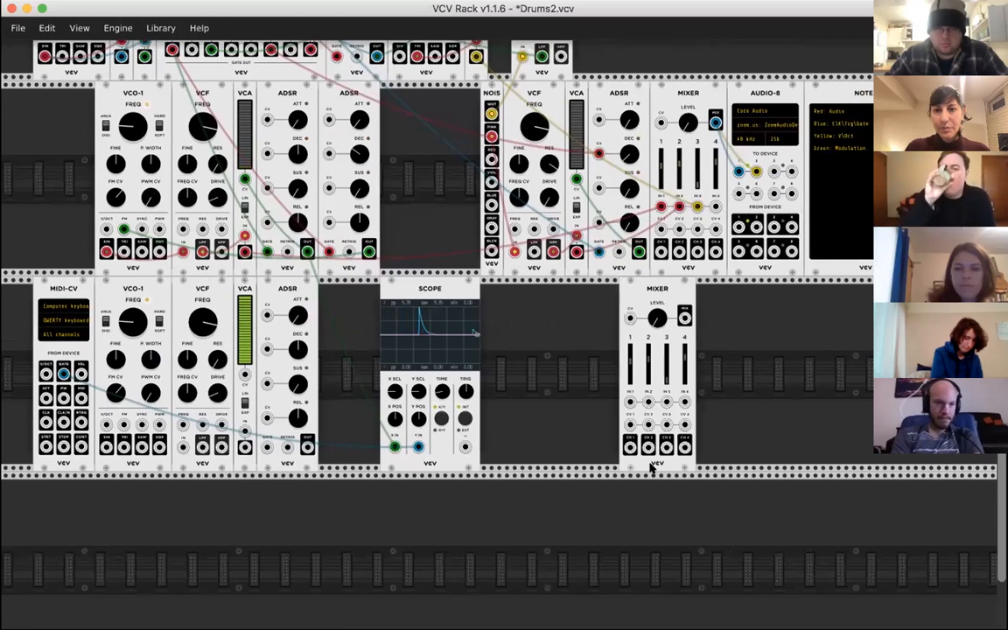
# - Move both AUDIO-8 device cables, inputs 1 and 2, from the original mixer's MIX output to the copied mixer's MIX output
pyautogui.hscroll(5, 651, 470)
pyautogui.moveTo(607, 184); pyautogui.dragTo(554, 329)
pyautogui.moveTo(584, 135); pyautogui.dragTo(553, 328)
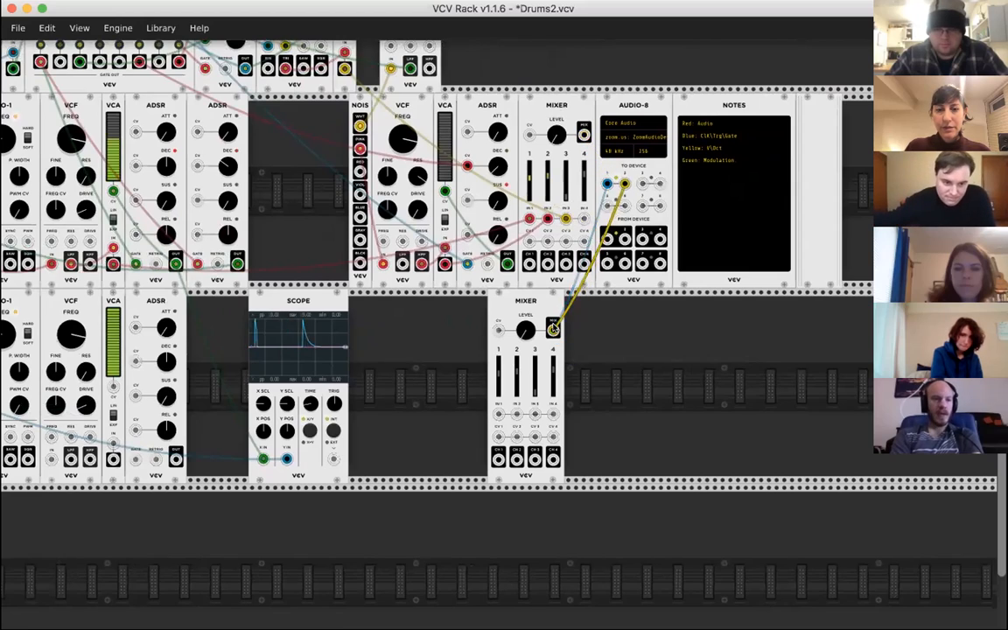
# - Patch the copied VCO-1's SIN output into the audio input of the copied VCF
pyautogui.hscroll(-7, 554, 328)
pyautogui.scroll(-2, 553, 328)
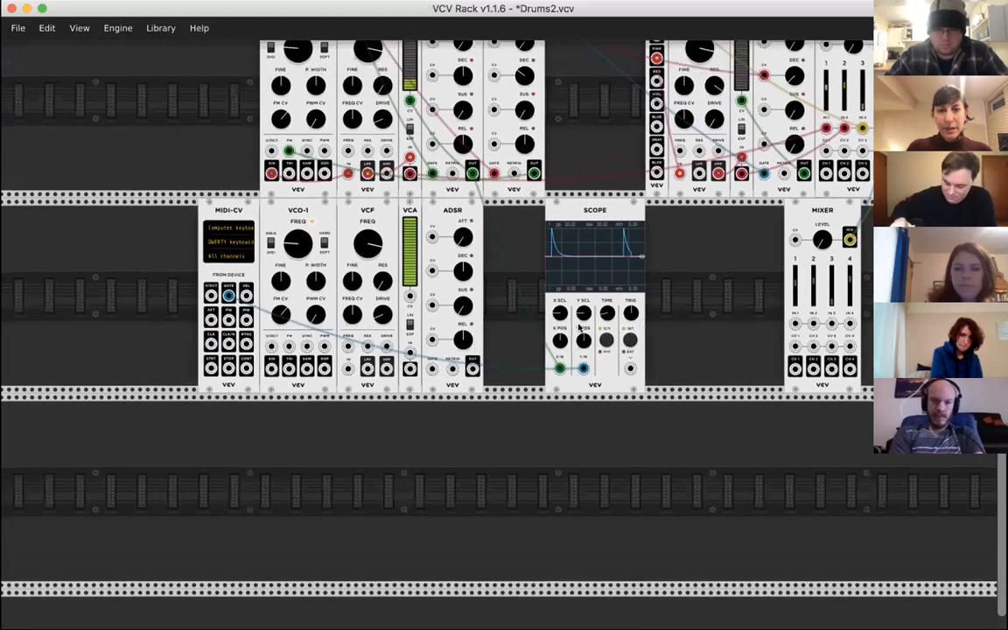
pyautogui.scroll(-2, 579, 326)
pyautogui.scroll(2, 579, 326)
pyautogui.hscroll(5, 579, 326)
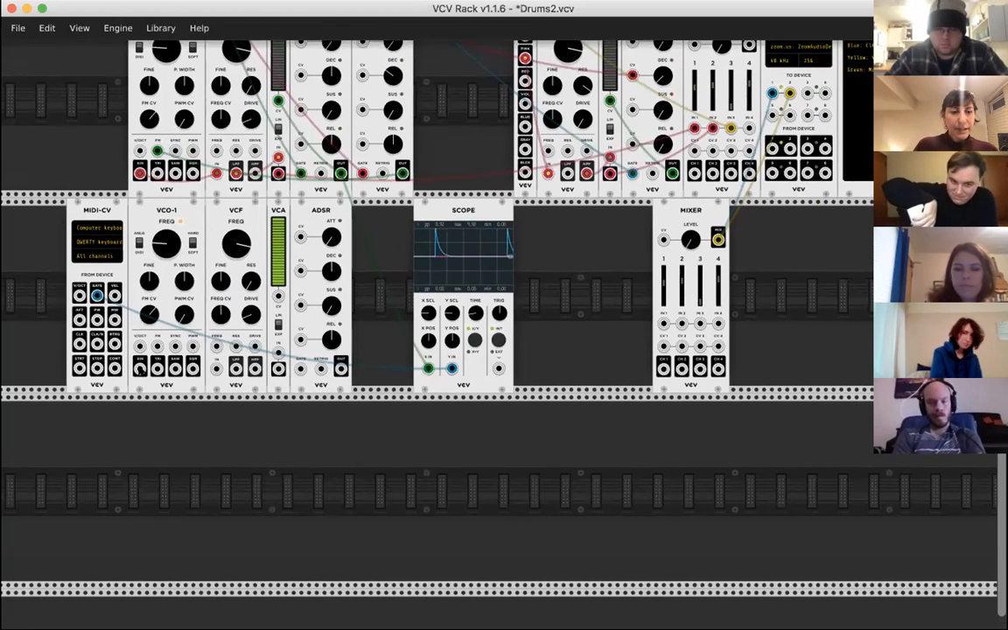
pyautogui.moveTo(138, 367); pyautogui.dragTo(216, 368)
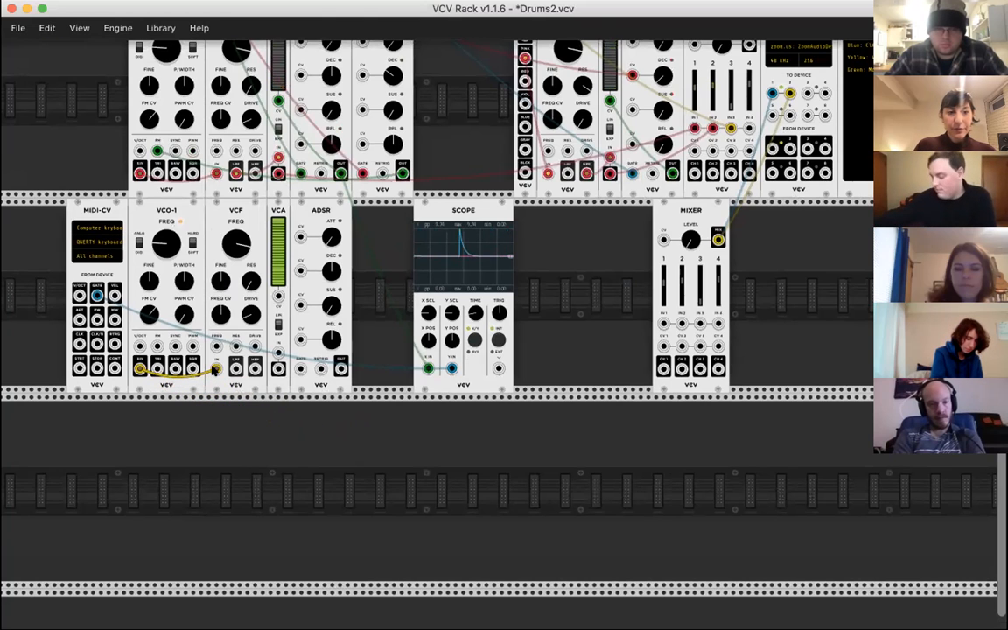
# - Patch the copied VCF's LPF output into the VCA input and the VCA output into channel 1 of the copied mixer
pyautogui.hscroll(-2, 214, 372)
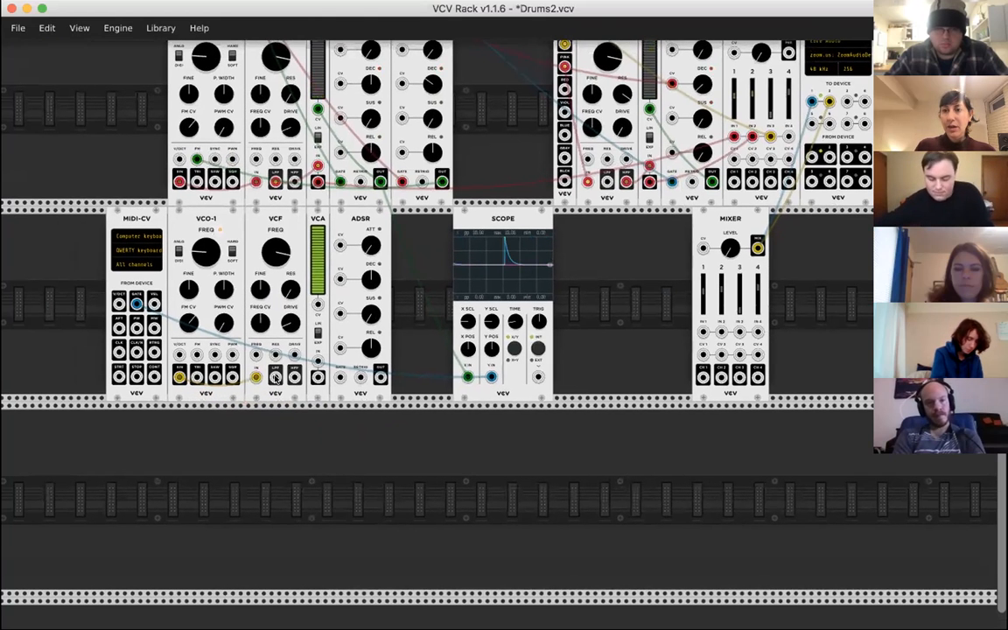
pyautogui.moveTo(274, 377); pyautogui.dragTo(318, 361)
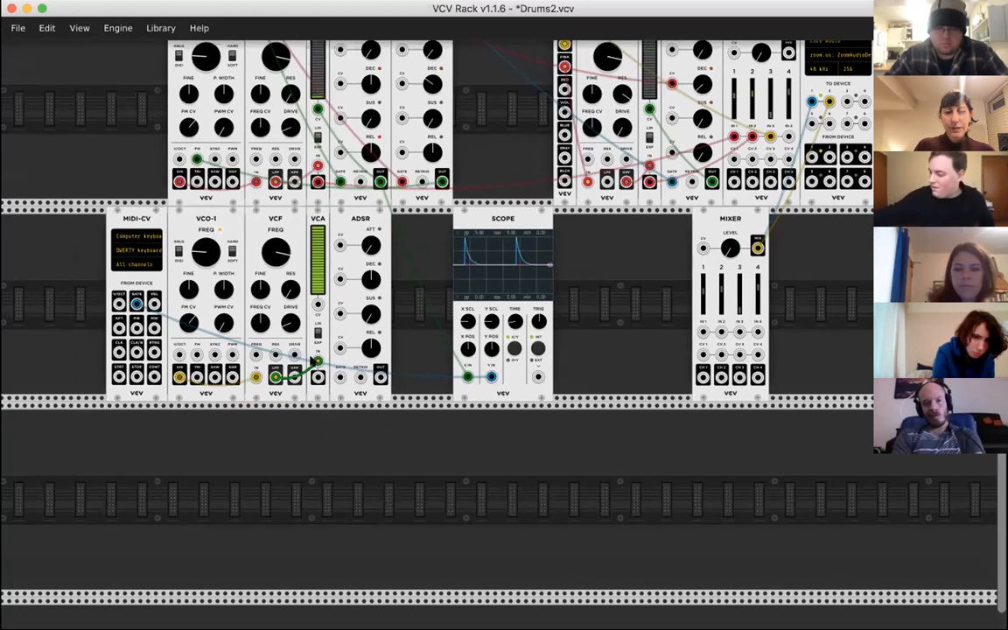
pyautogui.scroll(-2, 315, 221)
pyautogui.moveTo(323, 356); pyautogui.dragTo(711, 314)
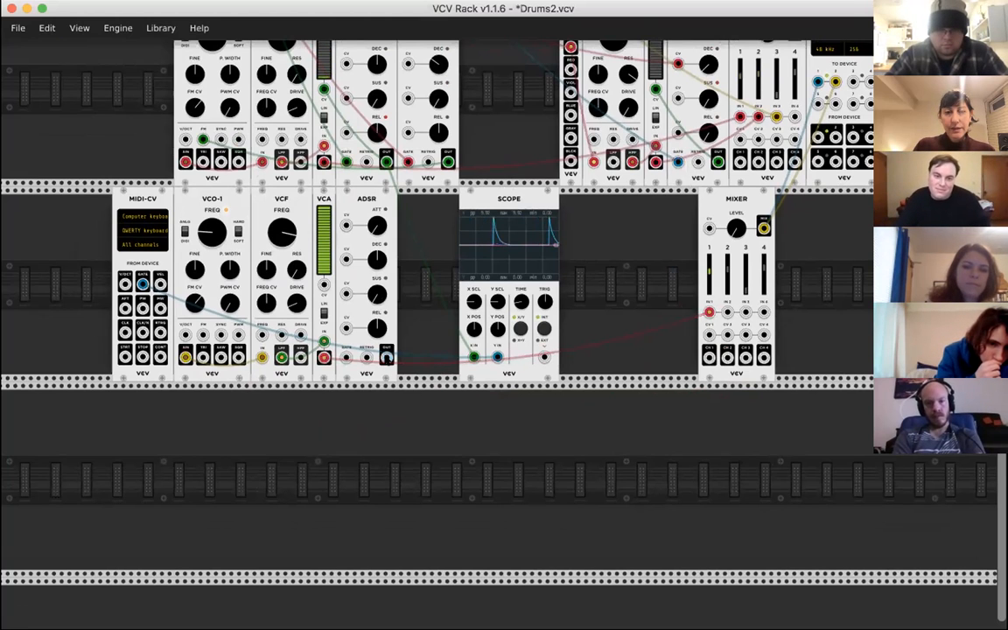
# - Patch the copied ADSR's OUT into the CV input of the copied VCA, unplugging and reconnecting it to compare the sound
pyautogui.moveTo(321, 348); pyautogui.dragTo(324, 279)
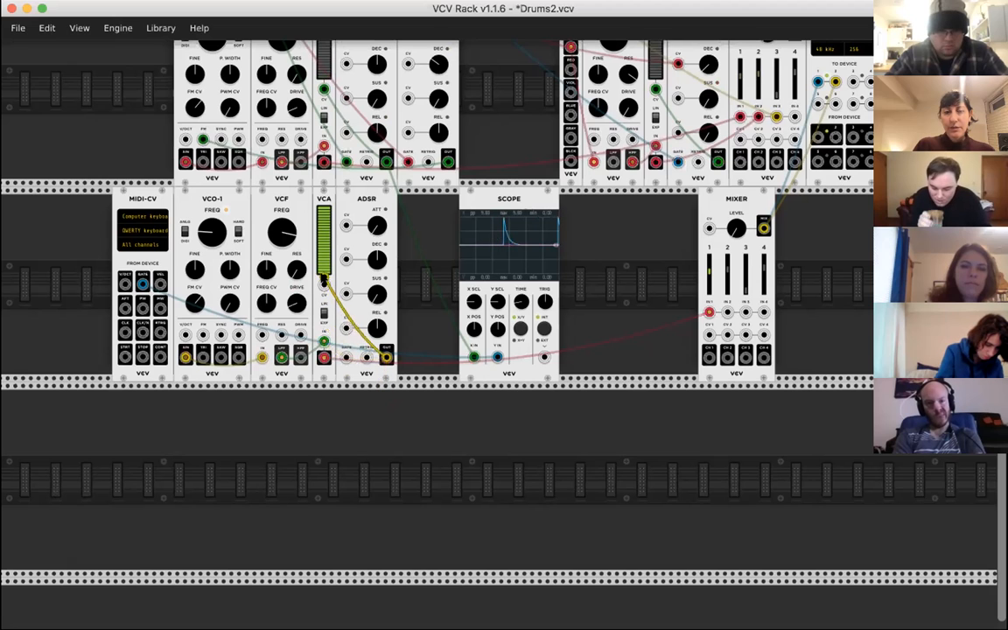
pyautogui.moveTo(389, 373); pyautogui.dragTo(592, 316)
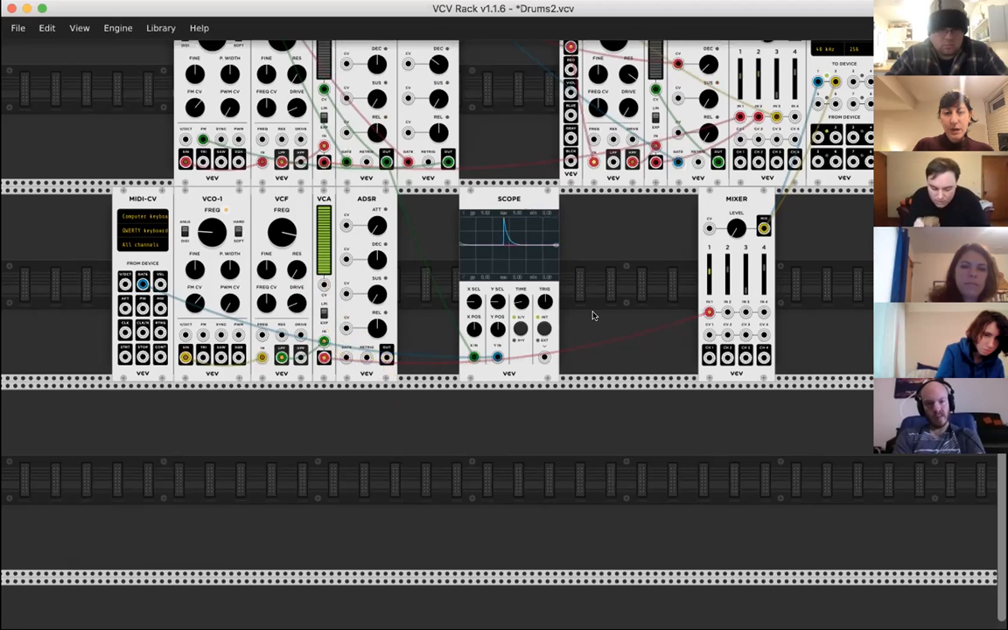
pyautogui.hscroll(-2, 593, 316)
pyautogui.scroll(1, 592, 316)
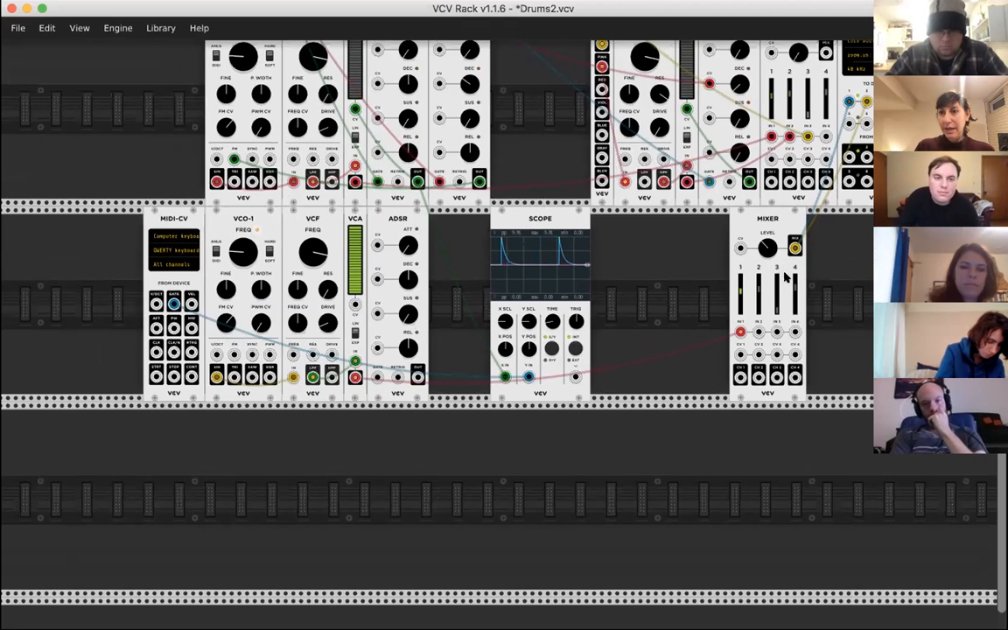
pyautogui.scroll(2, 785, 276)
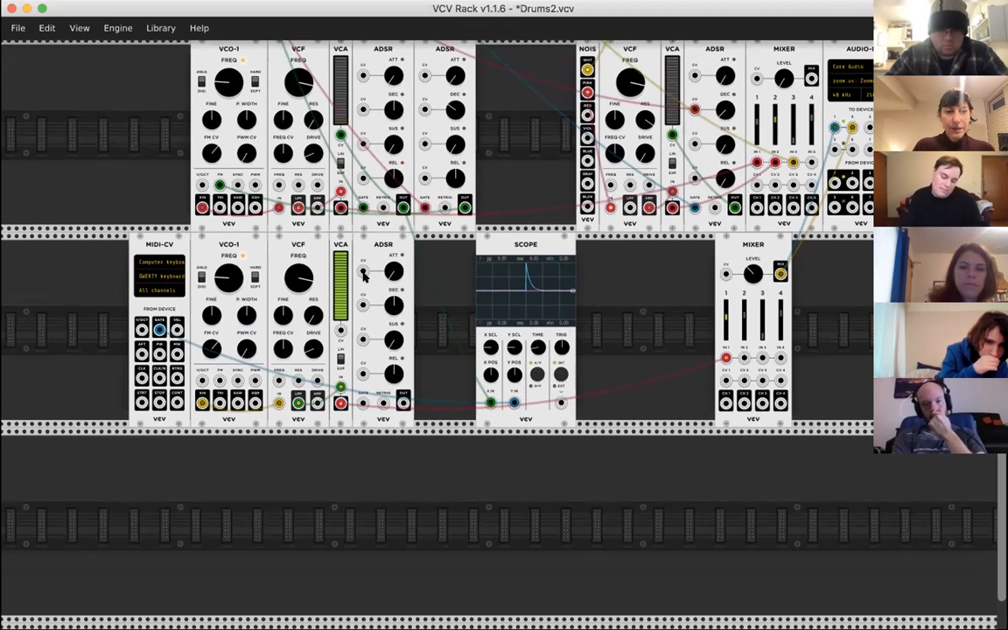
pyautogui.moveTo(403, 403); pyautogui.dragTo(340, 335)
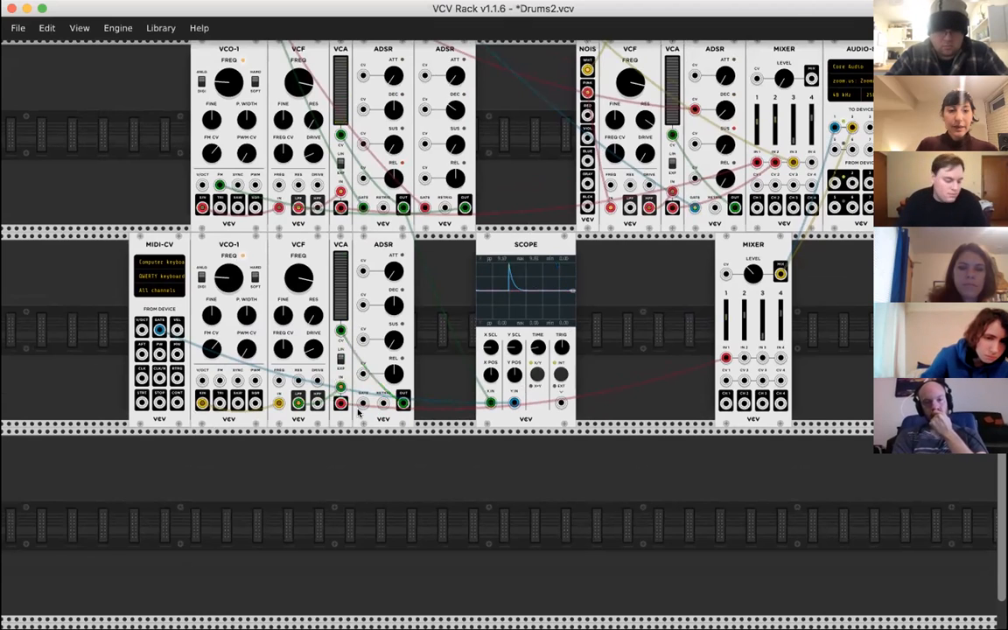
# - Connect the MIDI-CV GATE output to the copied ADSR's GATE input and re-patch the same output to the SCOPE's Y input
pyautogui.moveTo(362, 403); pyautogui.dragTo(157, 328)
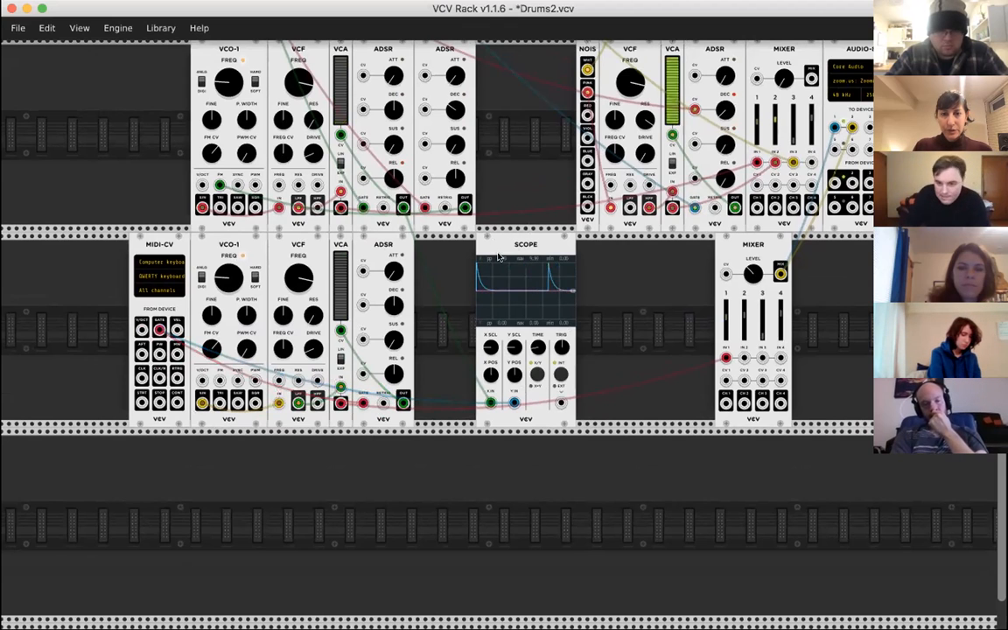
pyautogui.moveTo(516, 405); pyautogui.dragTo(234, 459)
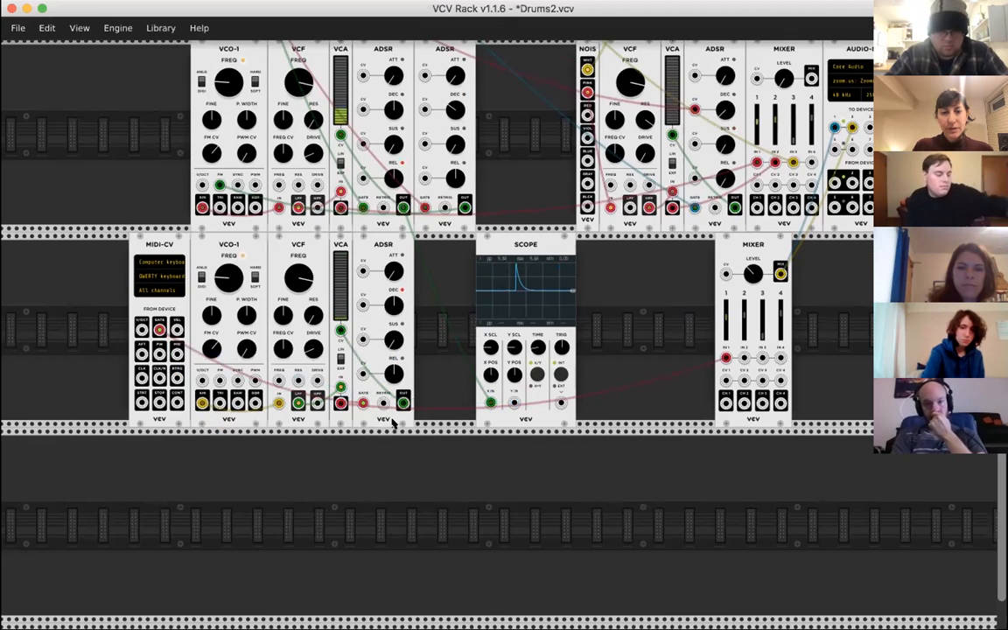
pyautogui.moveTo(514, 403); pyautogui.dragTo(160, 329)
# - Adjust channel 1's level on the copied mixer and tune the copied VCO-1's frequency lower, trying 28.658 Hz and 41.28 Hz
pyautogui.moveTo(726, 318)
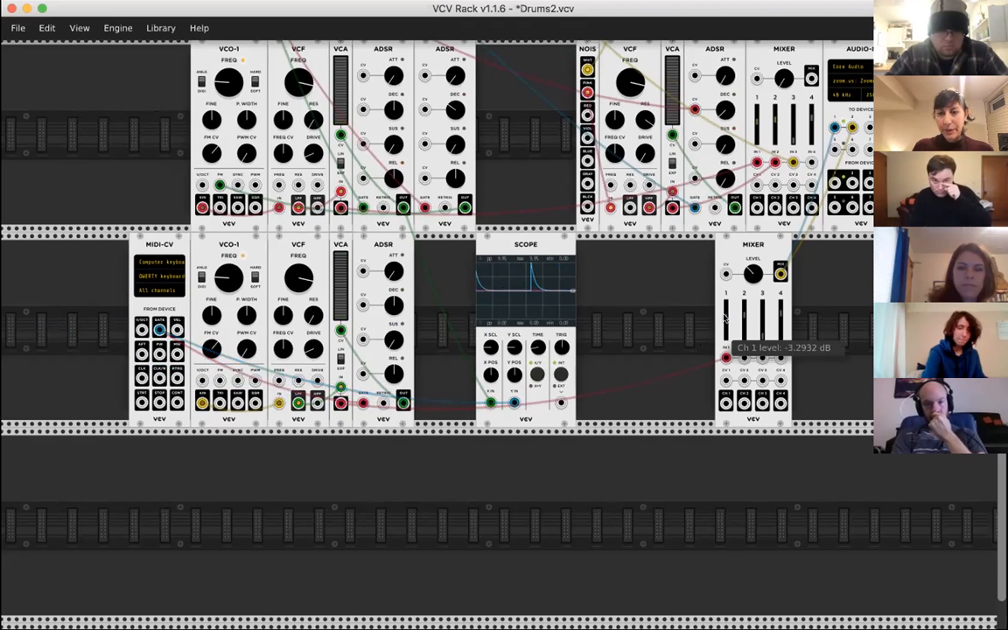
pyautogui.moveTo(726, 319); pyautogui.dragTo(726, 316)
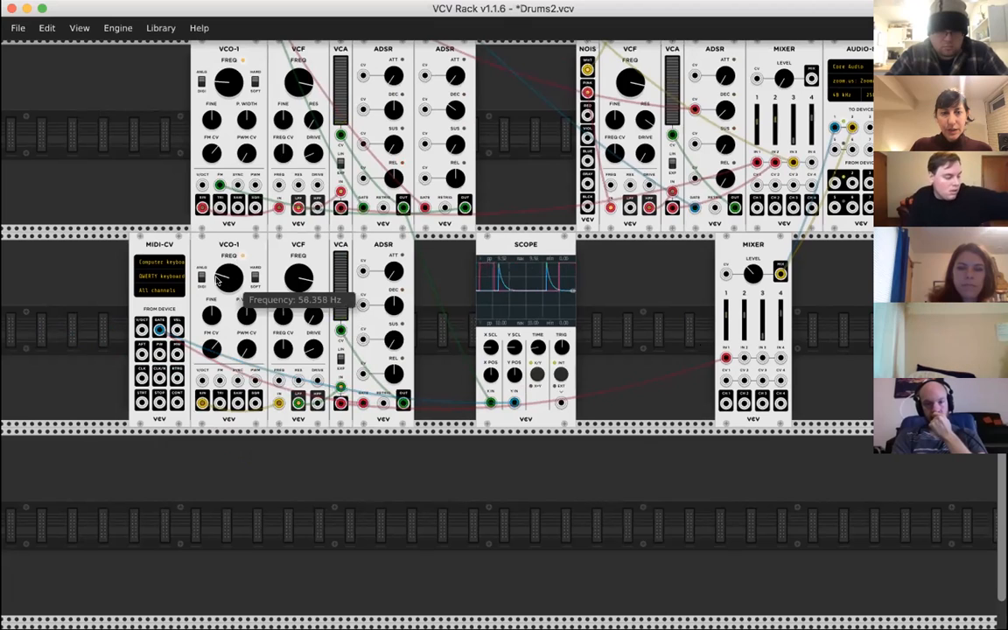
pyautogui.moveTo(234, 280)
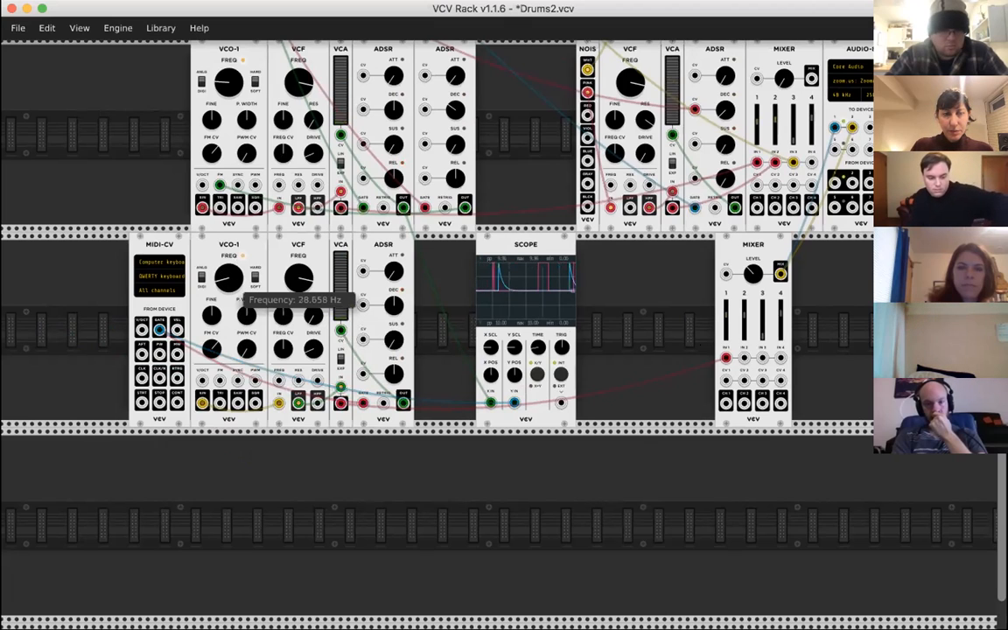
pyautogui.moveTo(228, 277); pyautogui.dragTo(228, 274)
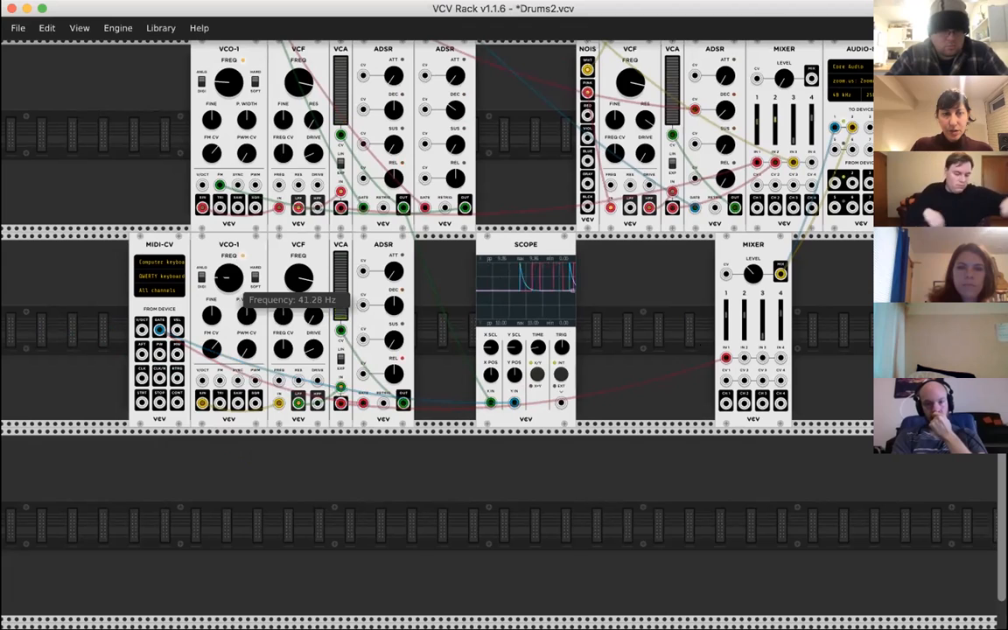
pyautogui.moveTo(758, 280)
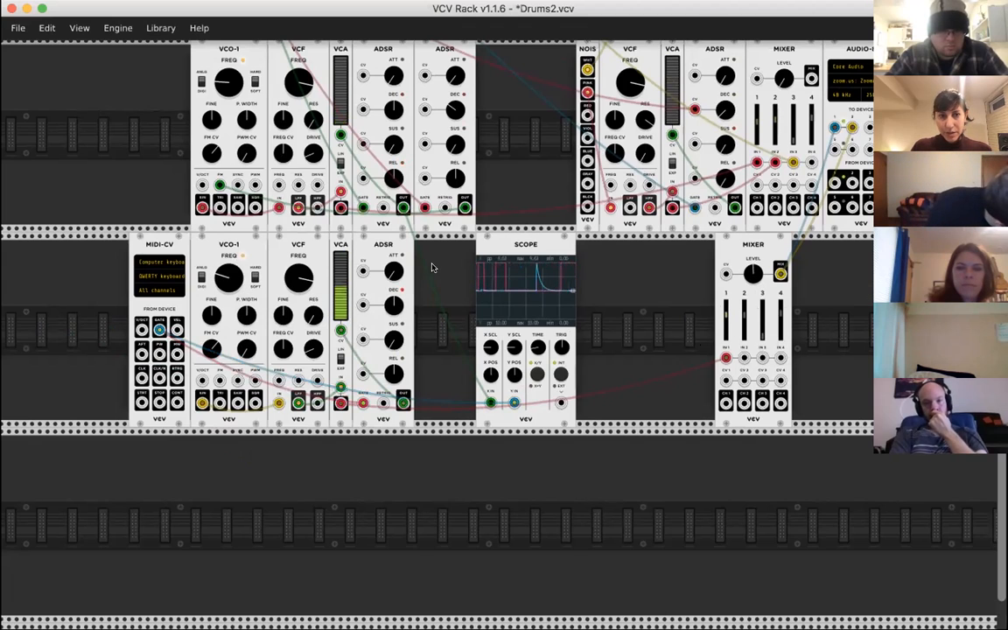
pyautogui.moveTo(234, 282)
pyautogui.moveTo(229, 277); pyautogui.dragTo(229, 280)
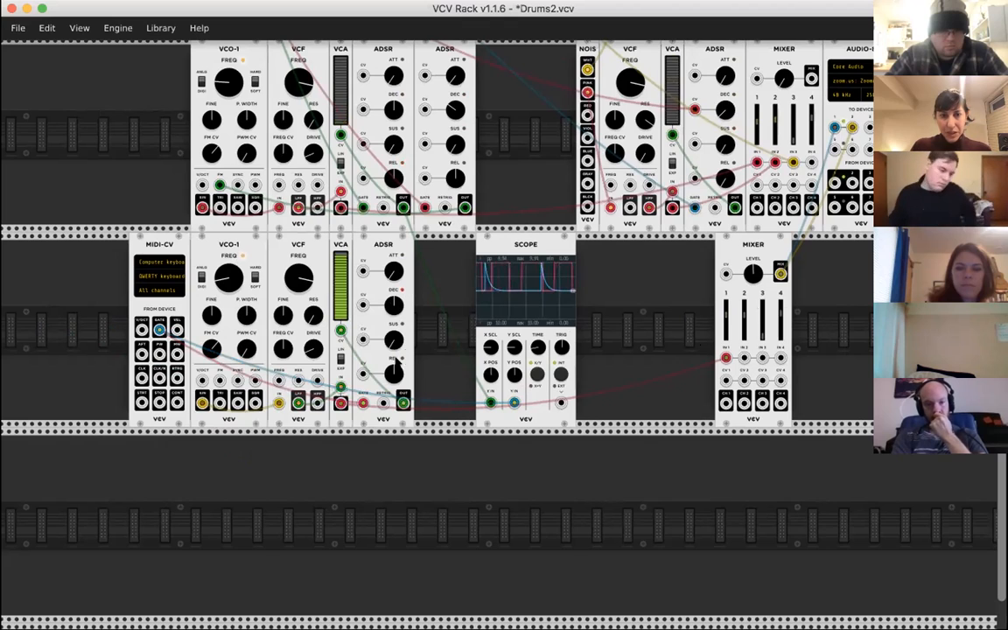
# - Duplicate the new row's ADSR into the gap before the SCOPE and set the duplicate's release to 302 ms
pyautogui.moveTo(396, 273)
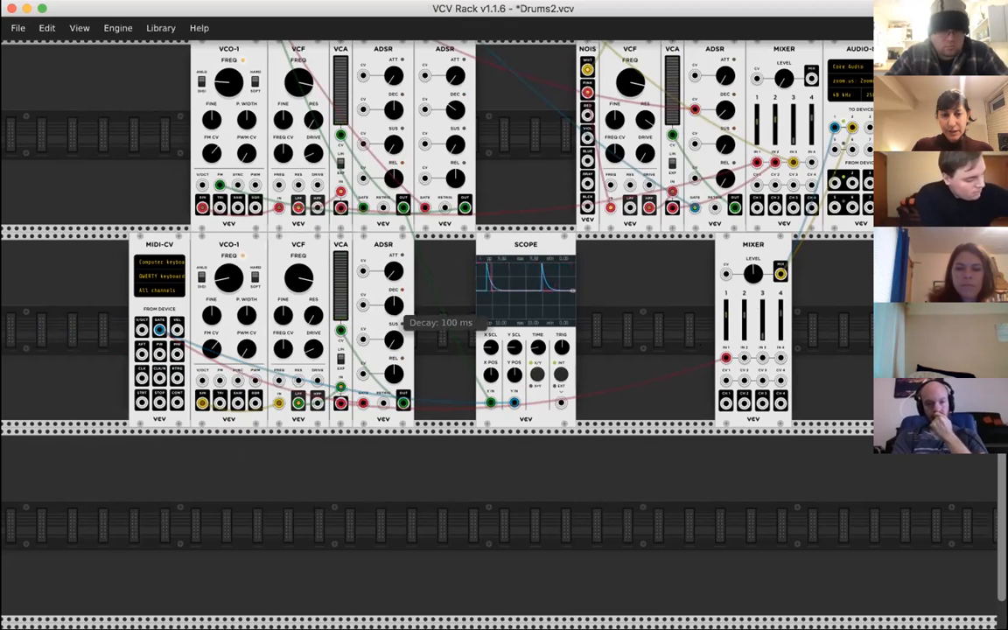
pyautogui.moveTo(389, 341)
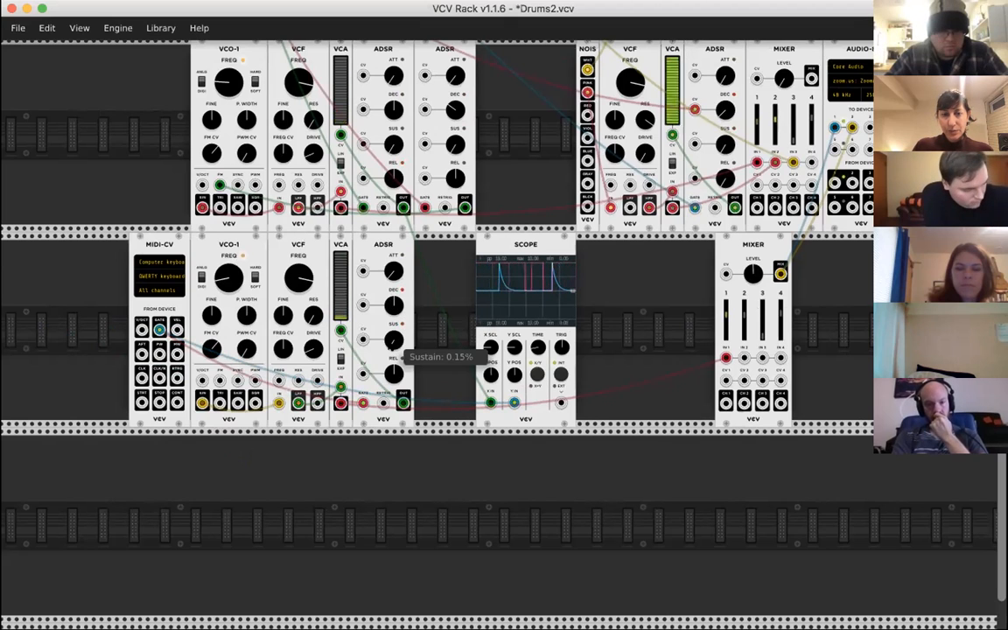
pyautogui.moveTo(388, 377)
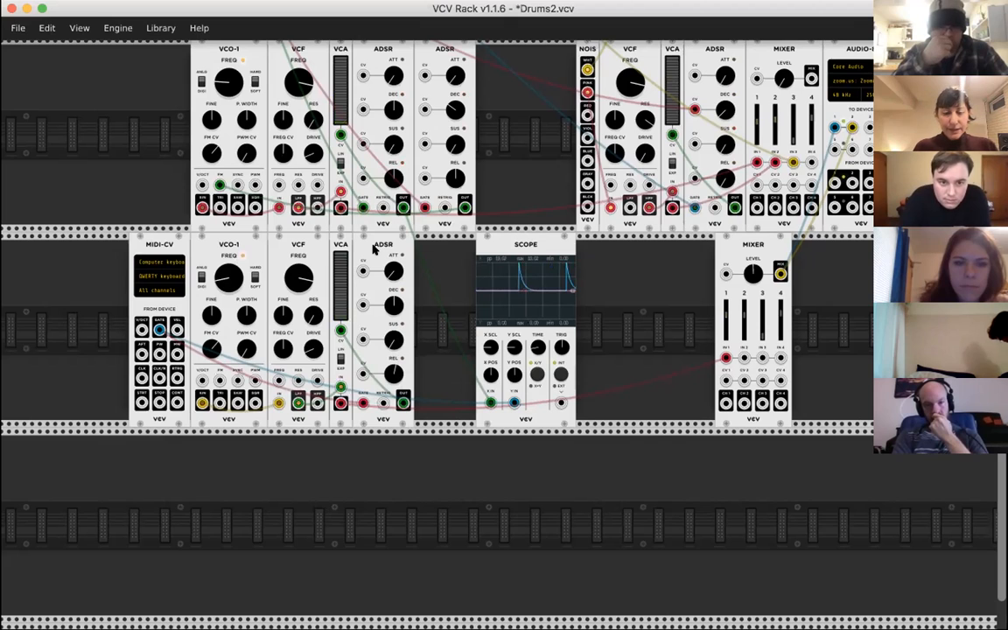
pyautogui.hotkey('ctrl', 'd')
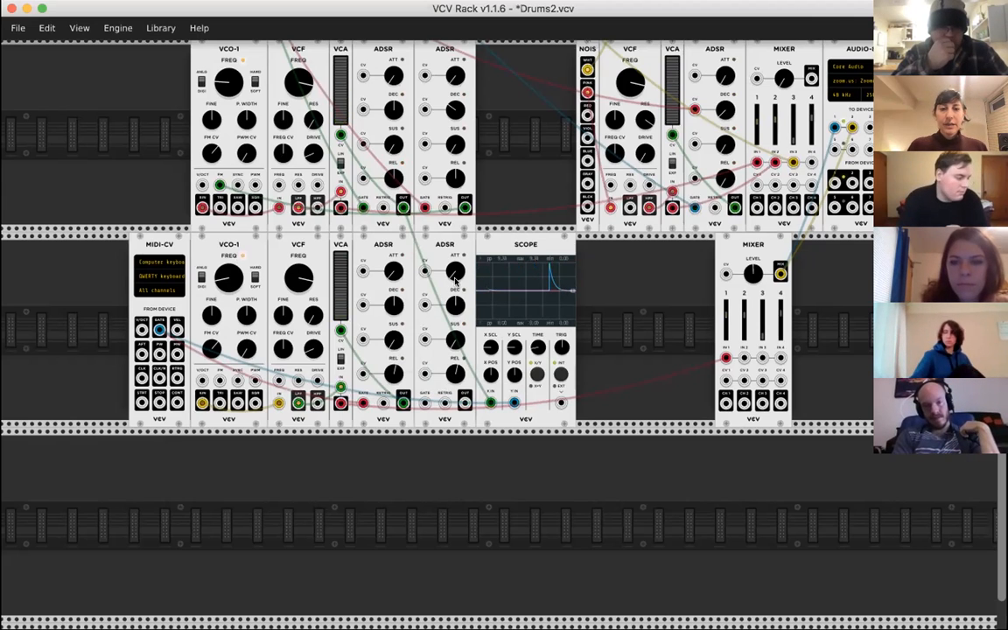
pyautogui.moveTo(454, 307); pyautogui.dragTo(455, 382)
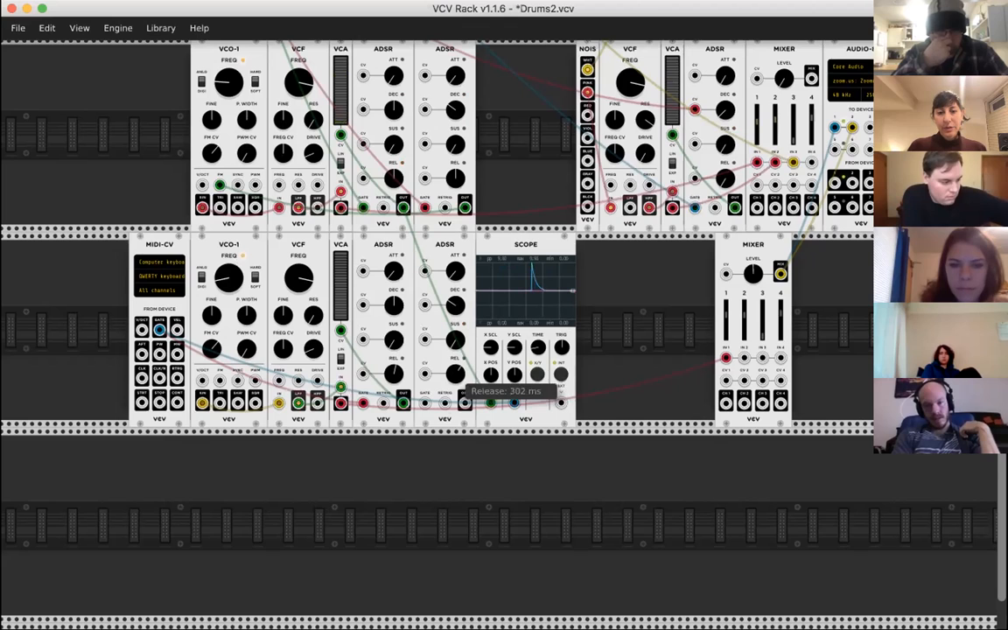
# - Patch the second ADSR's OUT into the copied VCO-1's FM input and the MIDI-CV GATE into that ADSR's GATE input
pyautogui.moveTo(464, 403); pyautogui.dragTo(217, 378)
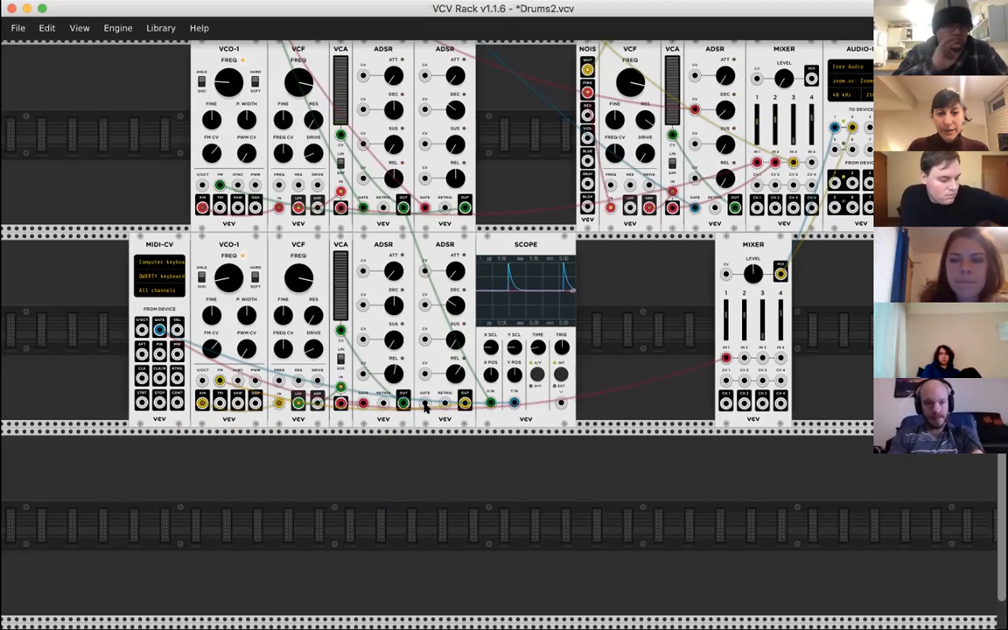
pyautogui.moveTo(425, 404); pyautogui.dragTo(158, 329)
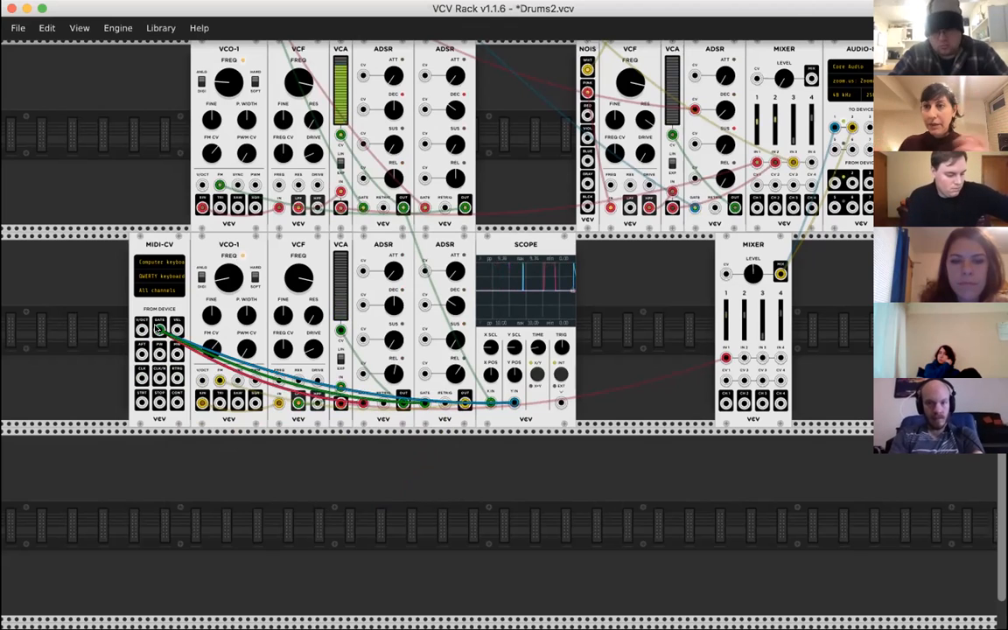
pyautogui.moveTo(158, 328); pyautogui.dragTo(161, 349)
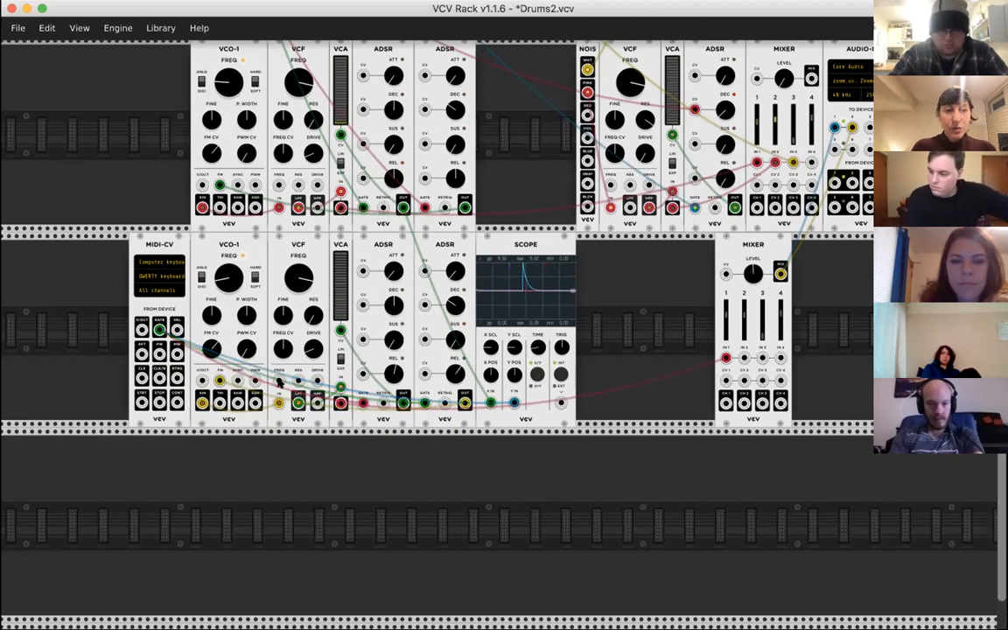
pyautogui.moveTo(280, 375); pyautogui.dragTo(425, 403)
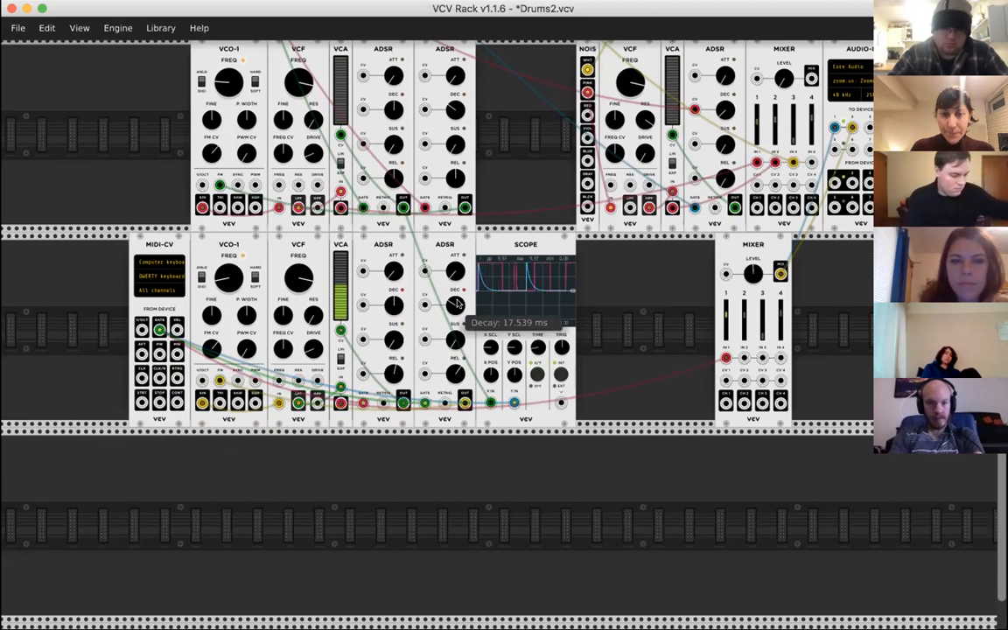
# - Lengthen the second ADSR's decay to 128.23 ms and shorten it again to compare the pitch sweep
pyautogui.moveTo(455, 304); pyautogui.dragTo(455, 275)
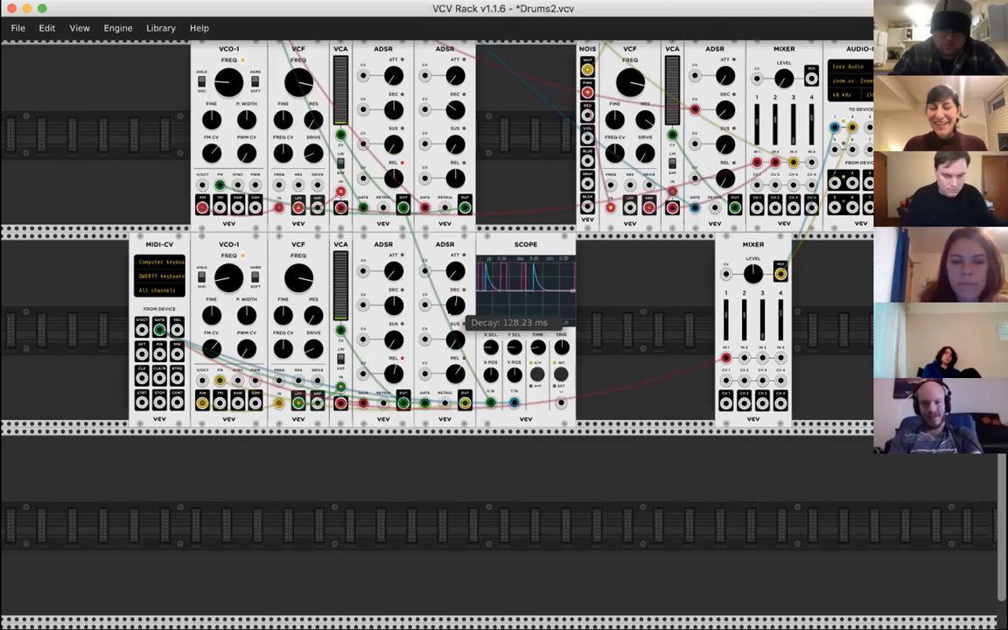
pyautogui.moveTo(456, 304); pyautogui.dragTo(456, 304)
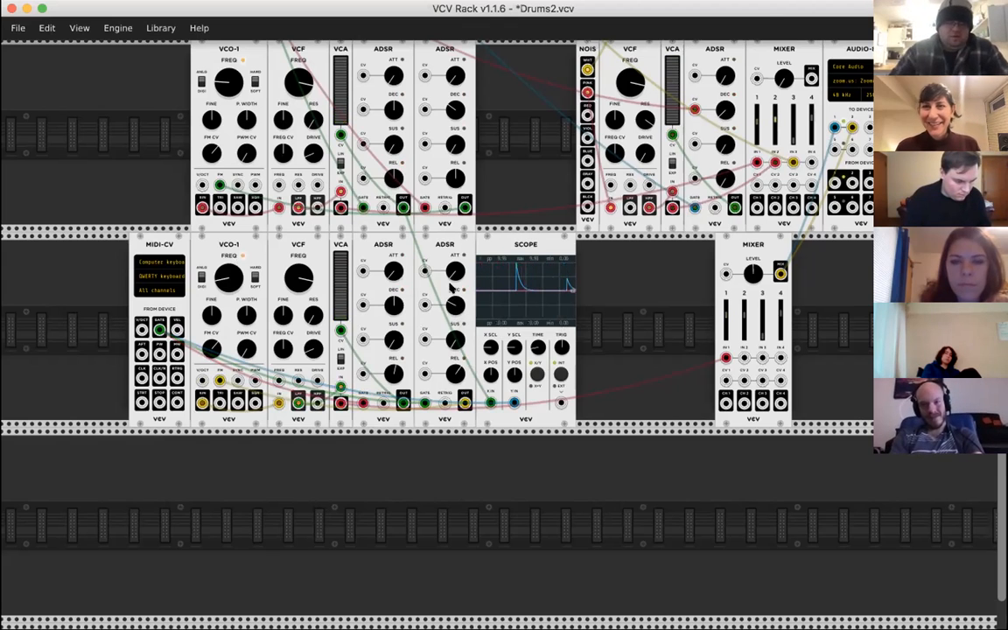
pyautogui.scroll(-2, 454, 332)
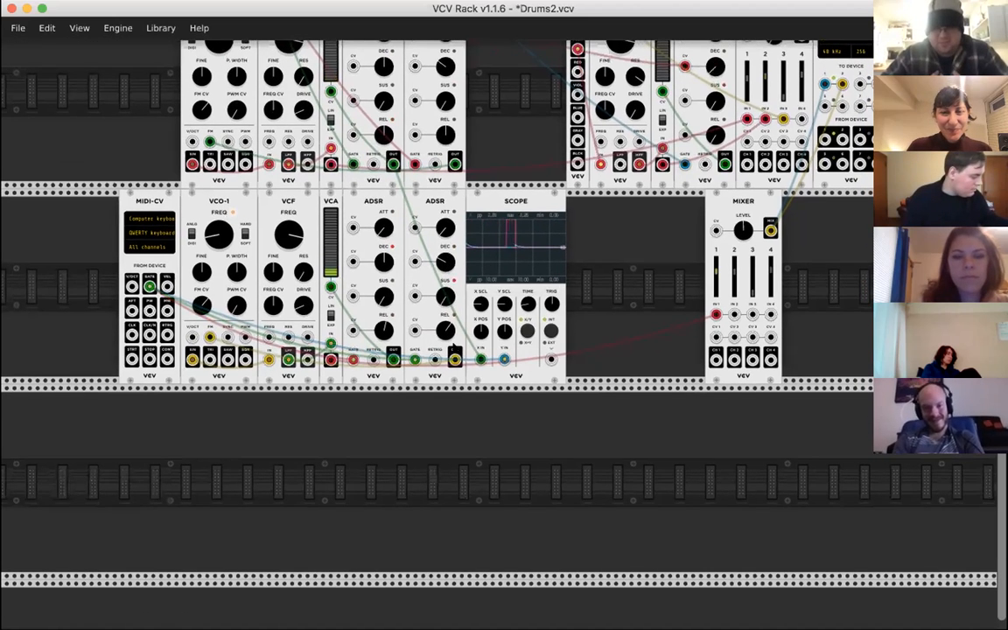
# - Lengthen the second ADSR's release in the new row to 517.61 ms
pyautogui.moveTo(438, 257)
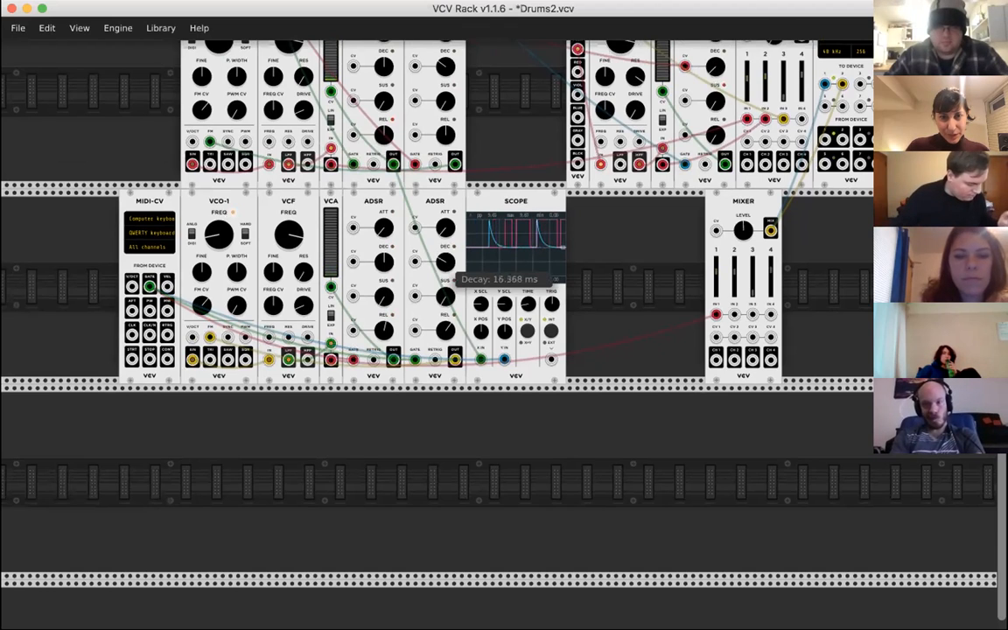
pyautogui.moveTo(446, 330)
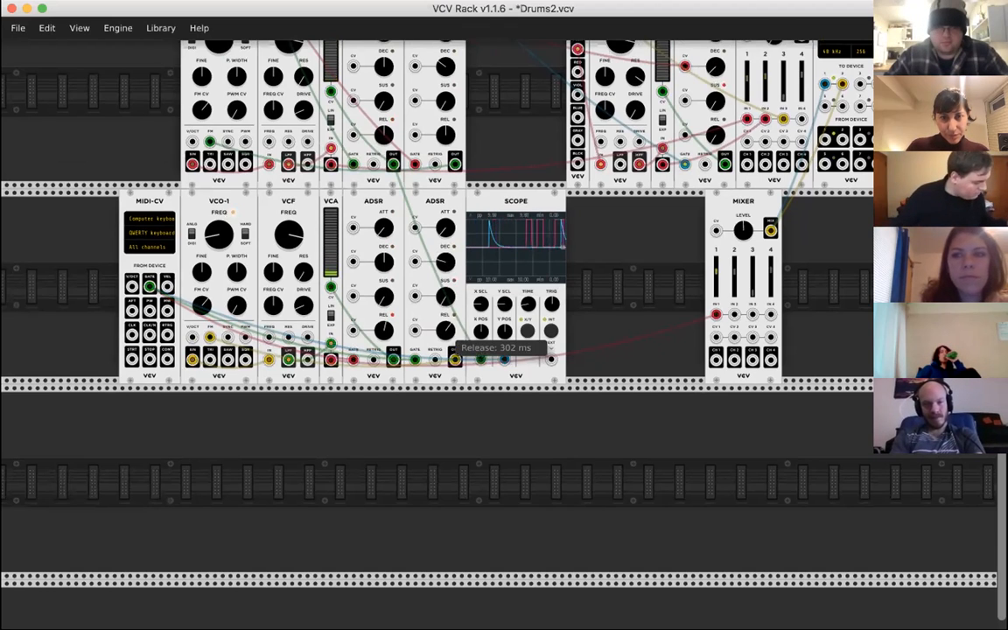
pyautogui.moveTo(447, 329); pyautogui.dragTo(447, 355)
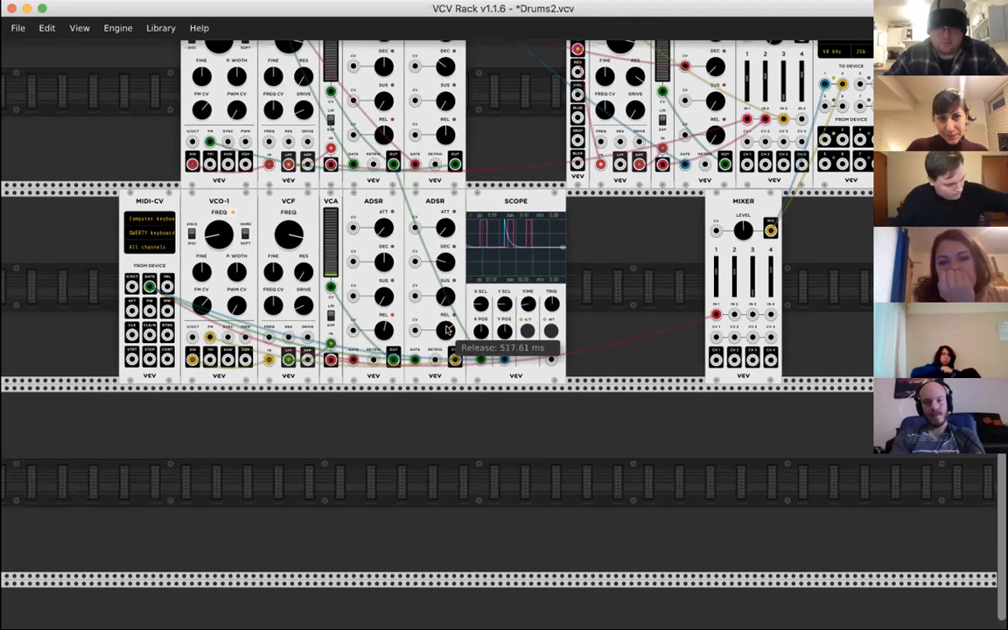
# - Duplicate the NOISE module from the row above and place the copy directly after the SCOPE in the new row
pyautogui.scroll(3, 446, 330)
pyautogui.hscroll(2, 446, 330)
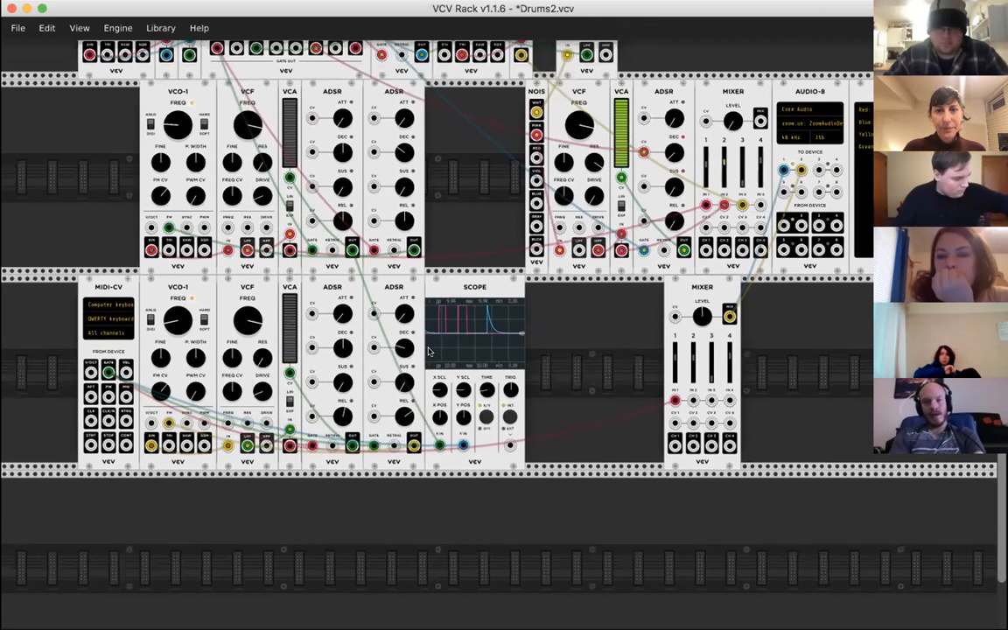
pyautogui.hscroll(2, 429, 351)
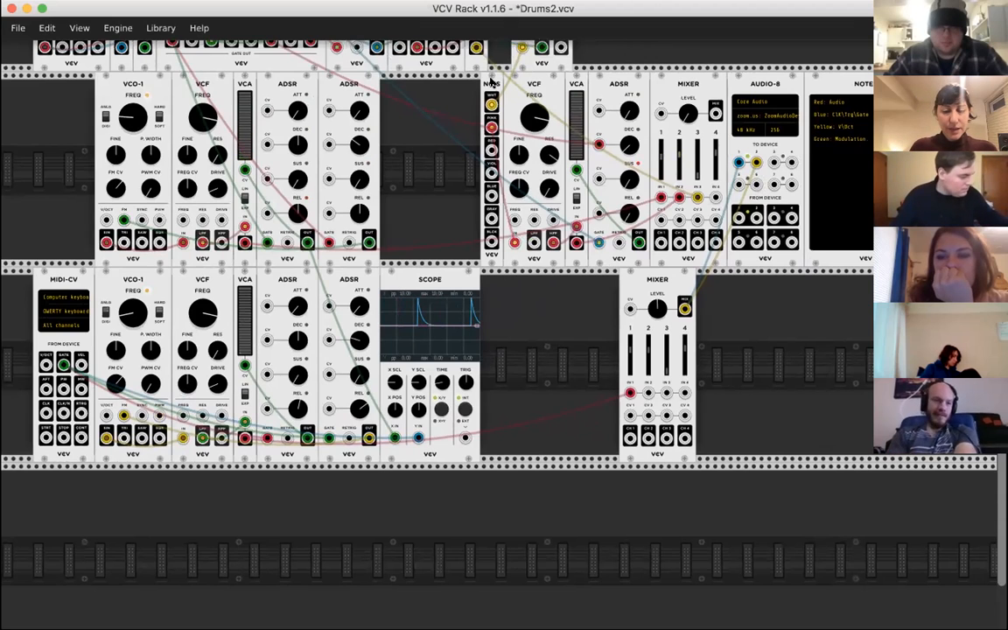
pyautogui.hotkey('ctrl', 'd')
pyautogui.moveTo(467, 79); pyautogui.dragTo(484, 292)
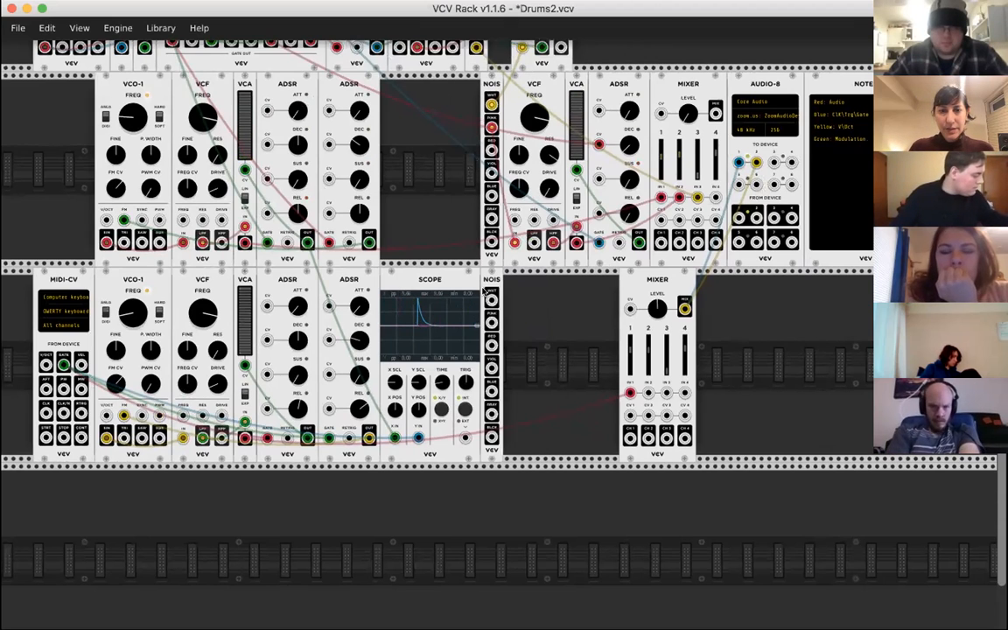
# - Duplicate the VCF that follows the NOISE module and place the copy next to the copied NOISE
pyautogui.scroll(-1, 518, 305)
pyautogui.hscroll(2, 518, 305)
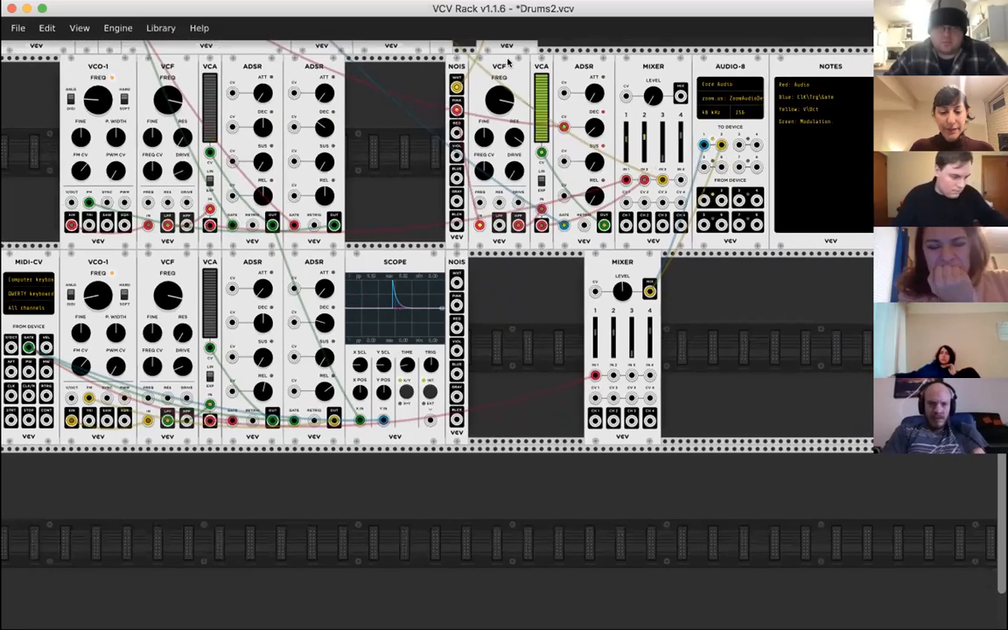
pyautogui.scroll(10, 523, 105)
pyautogui.hscroll(2, 523, 105)
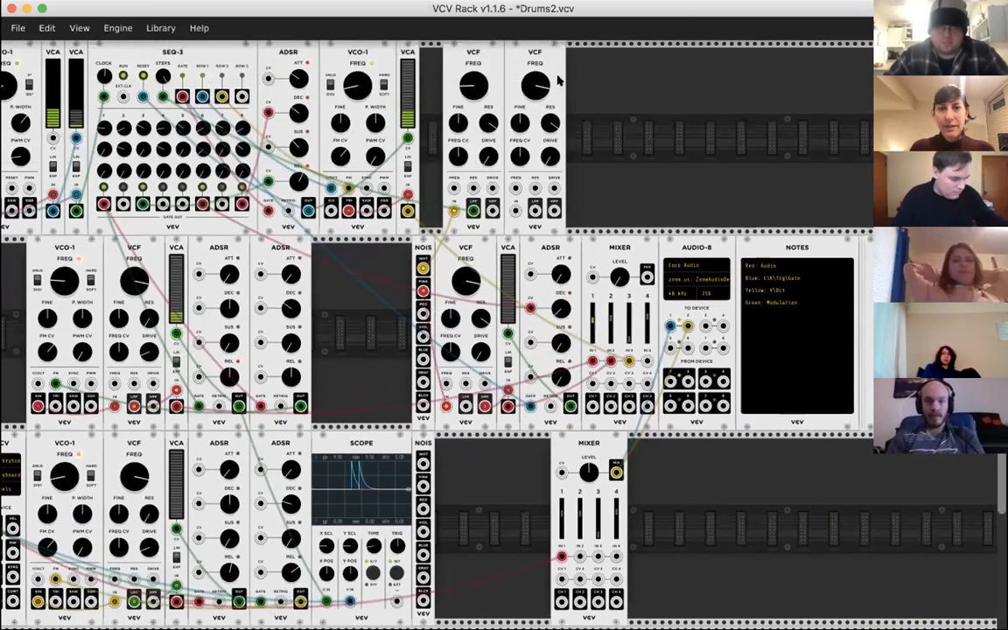
pyautogui.moveTo(528, 361); pyautogui.dragTo(473, 432)
pyautogui.scroll(-10, 556, 445)
pyautogui.hscroll(-1, 557, 445)
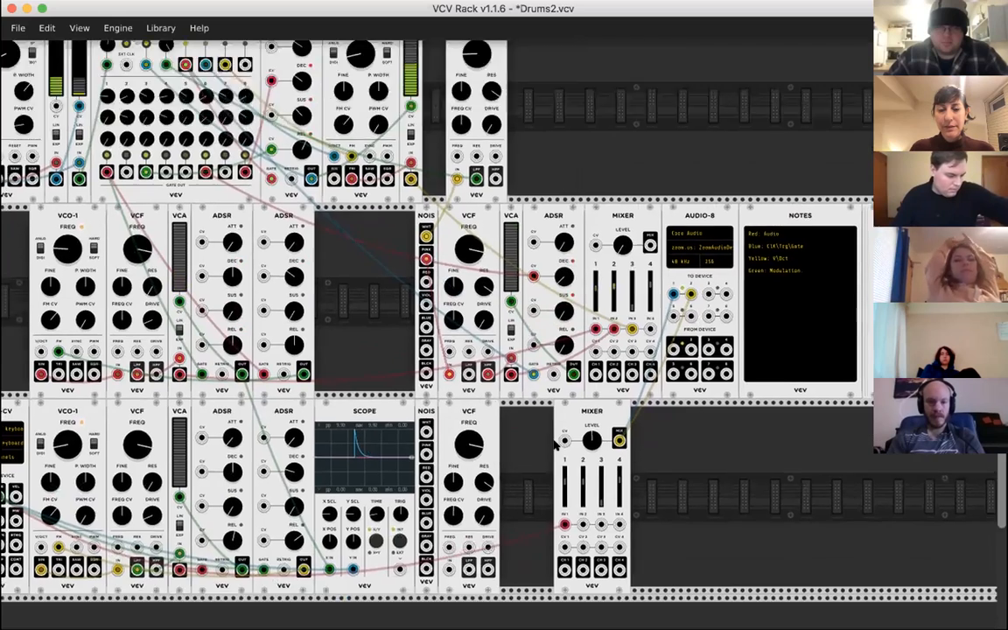
# - Move the new row's MIXER further away from the copied VCF to widen the gap for more modules
pyautogui.scroll(2, 554, 446)
pyautogui.hscroll(2, 555, 445)
pyautogui.moveTo(586, 251); pyautogui.dragTo(618, 250)
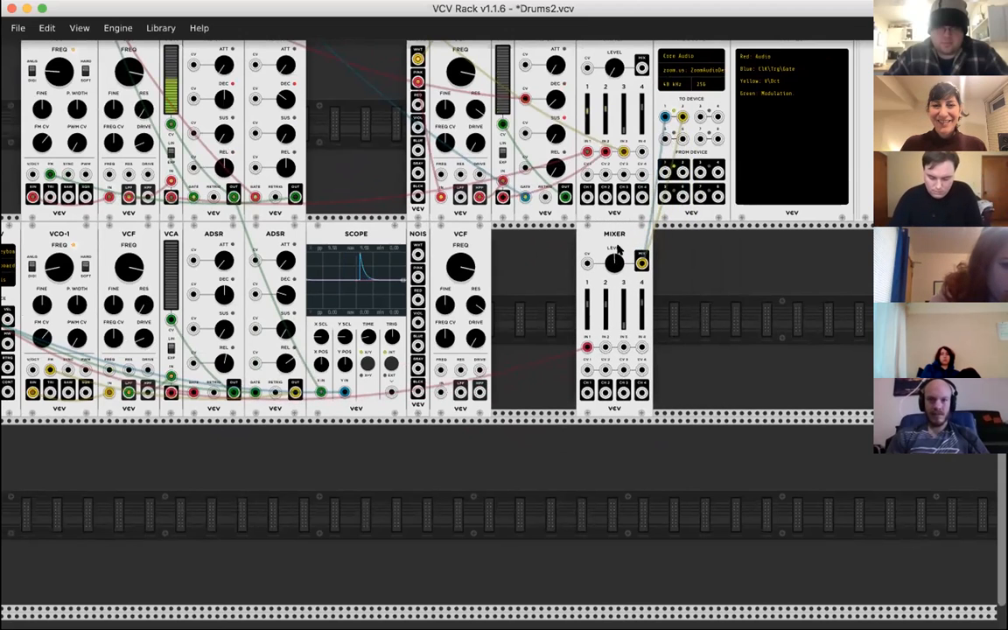
pyautogui.hscroll(-3, 674, 306)
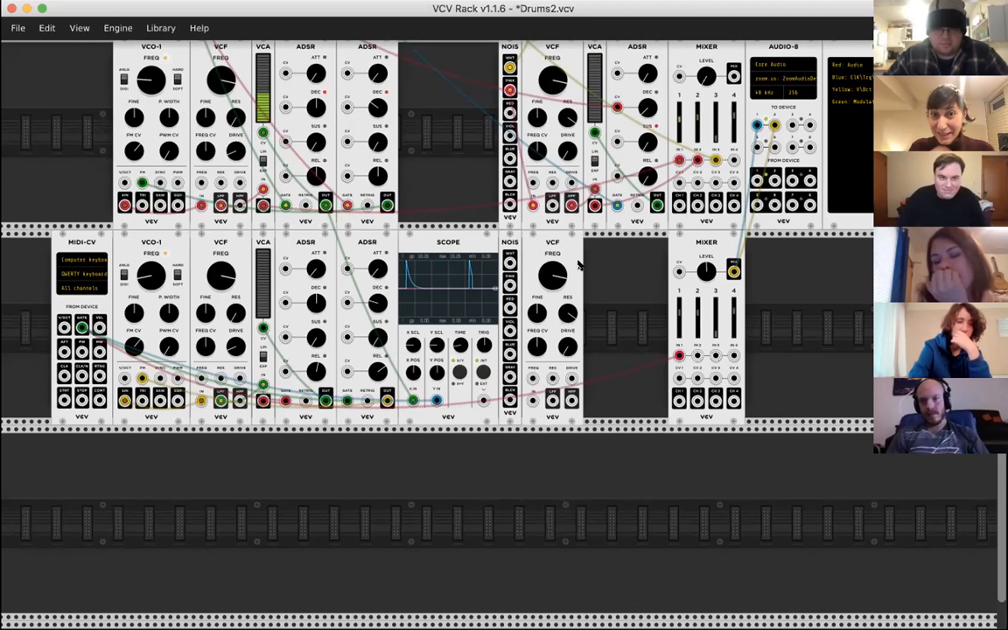
# - Duplicate the noise voice's VCA and ADSR and place the copies between the second VCF and the MIXER in the new row
pyautogui.scroll(2, 571, 262)
pyautogui.hscroll(1, 572, 263)
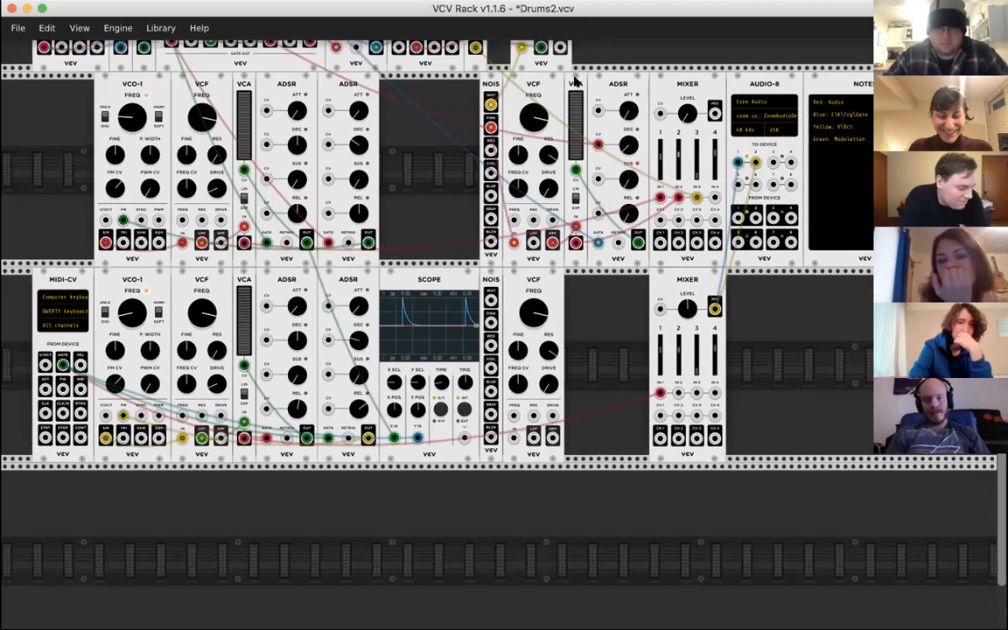
pyautogui.press('super+d')
pyautogui.moveTo(577, 391); pyautogui.dragTo(565, 423)
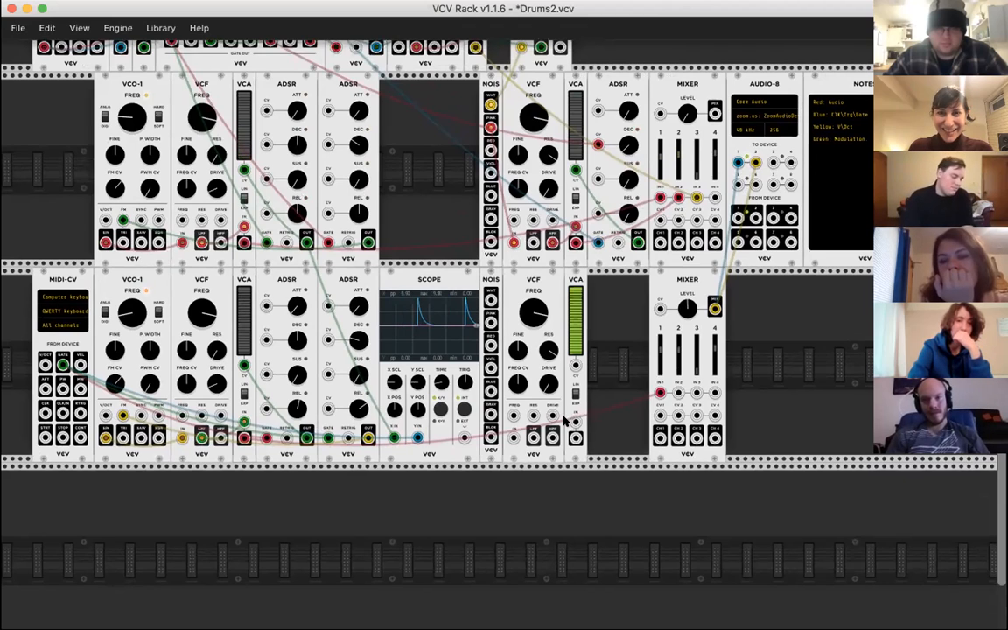
pyautogui.press('super+d')
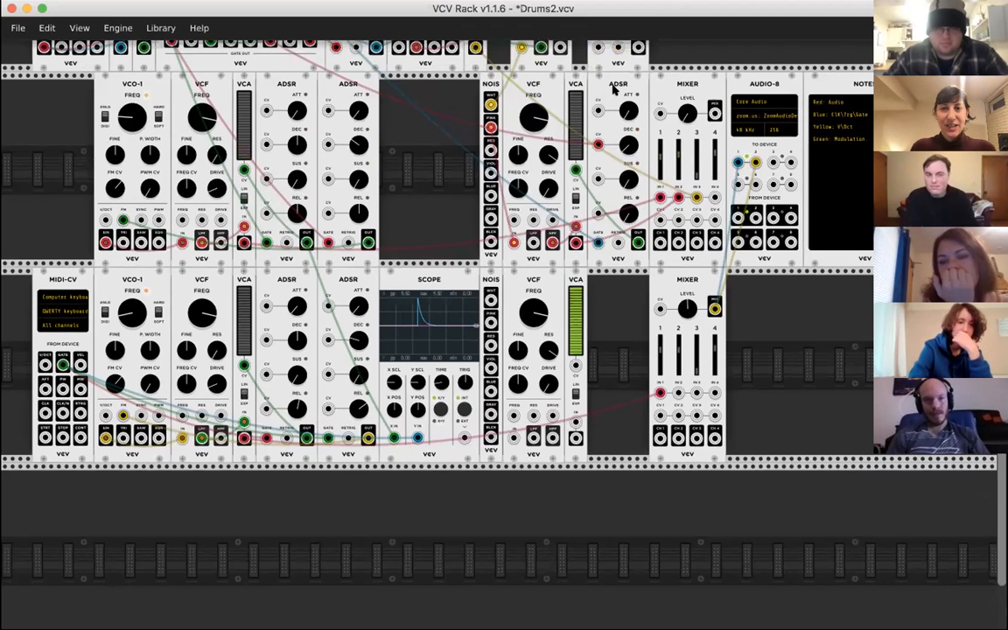
pyautogui.moveTo(582, 401); pyautogui.dragTo(583, 417)
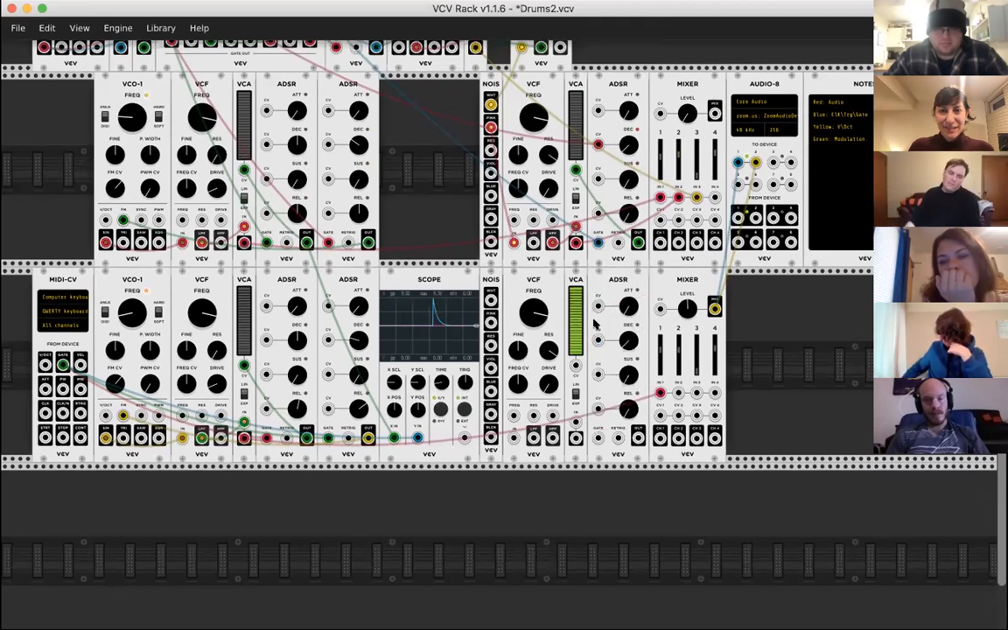
# - Patch the MIDI-CV GATE output to the GATE input of the new row's third ADSR
pyautogui.scroll(-3, 593, 323)
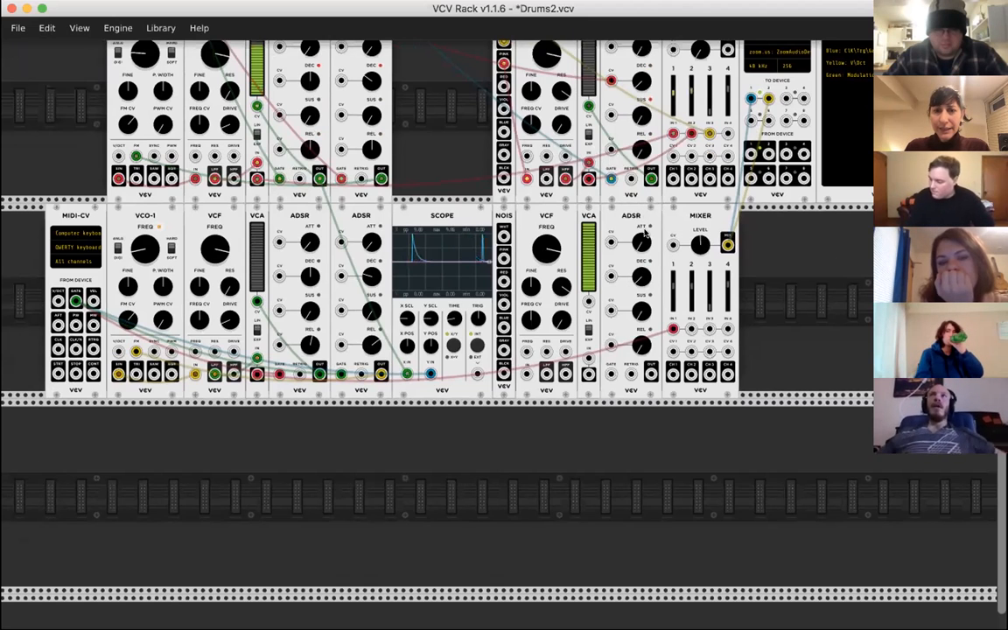
pyautogui.scroll(2, 644, 223)
pyautogui.moveTo(652, 417); pyautogui.dragTo(117, 345)
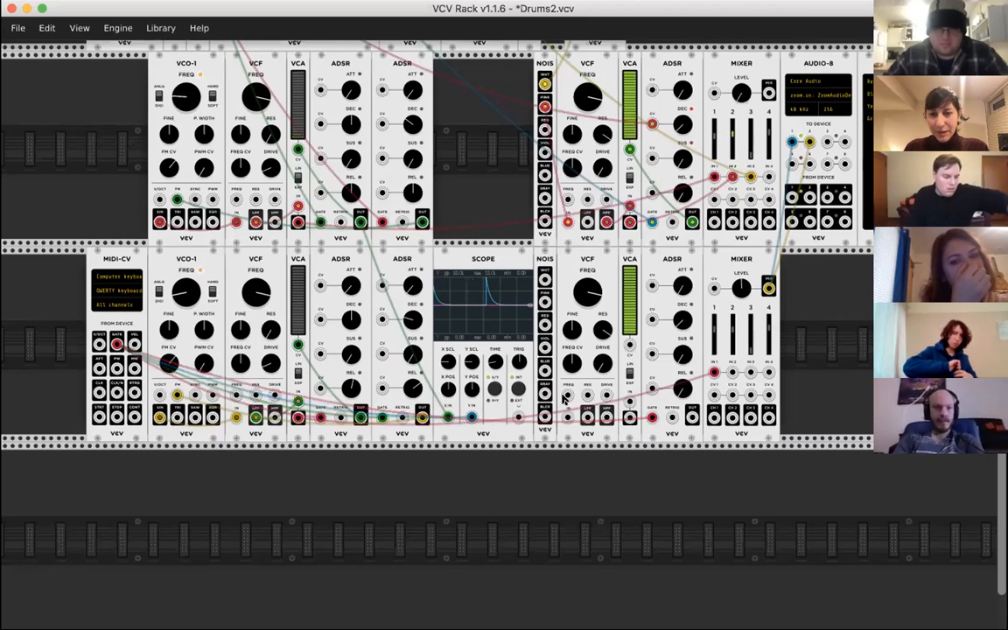
# - Patch the copied NOISE's PINK output into the second VCF's IN and that VCF's HPF output into the second VCA's IN
pyautogui.scroll(-3, 688, 253)
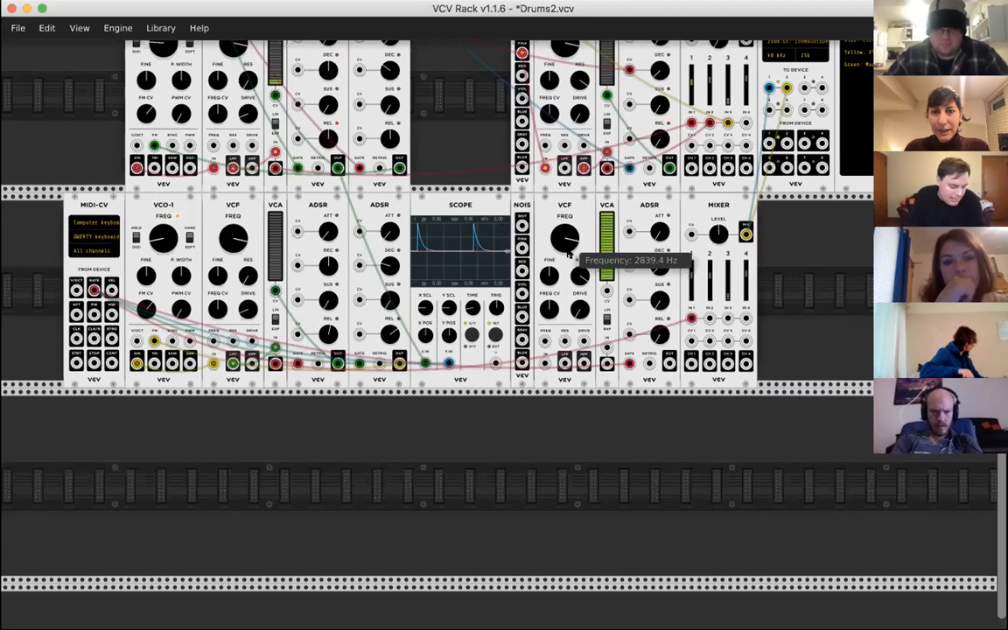
pyautogui.scroll(3, 558, 222)
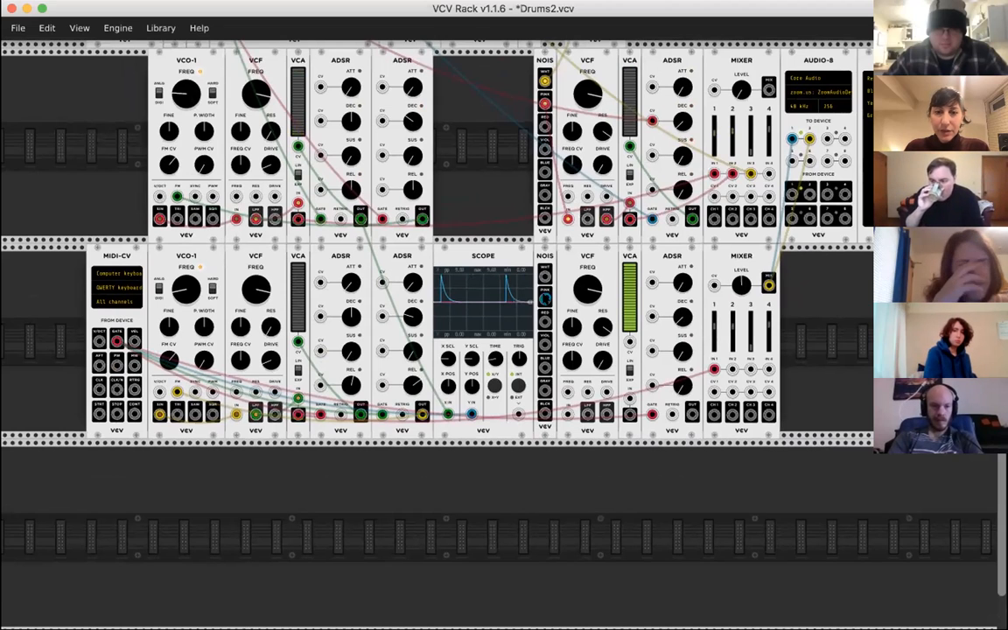
pyautogui.moveTo(544, 299); pyautogui.dragTo(567, 409)
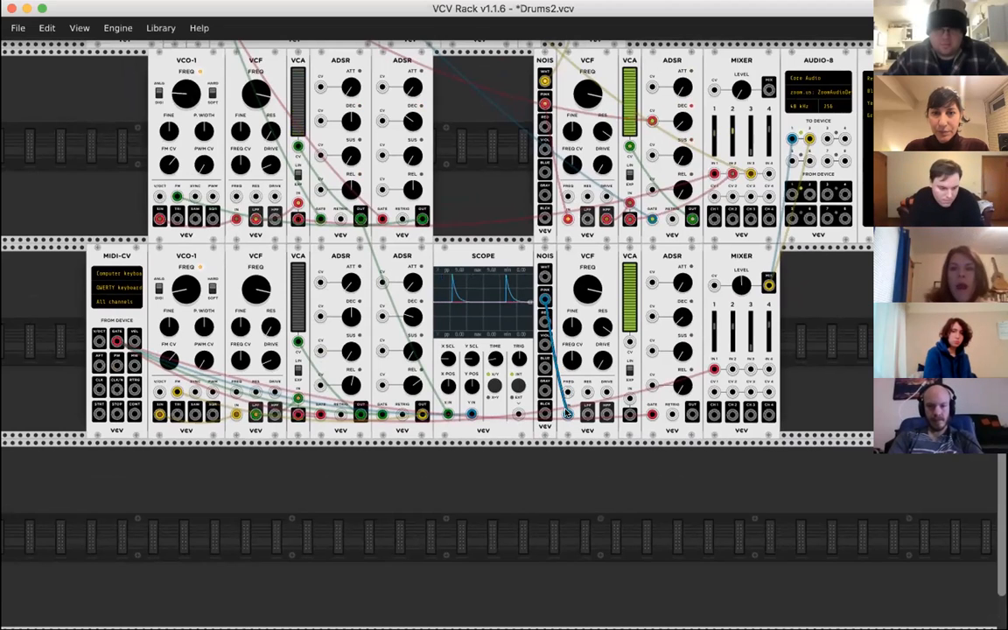
pyautogui.scroll(-2, 567, 411)
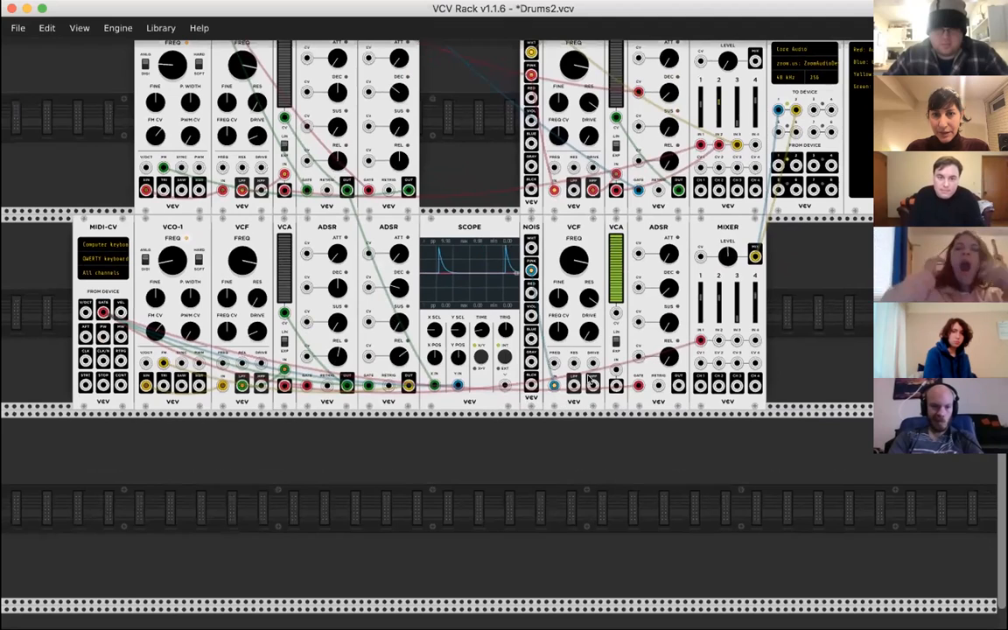
pyautogui.moveTo(592, 386); pyautogui.dragTo(591, 387)
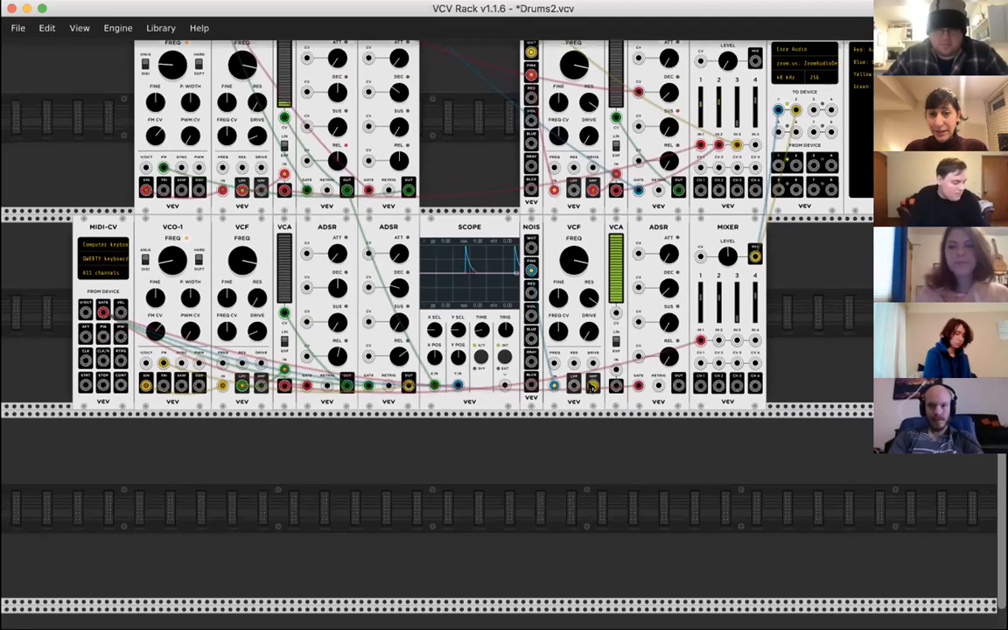
pyautogui.moveTo(592, 386); pyautogui.dragTo(616, 369)
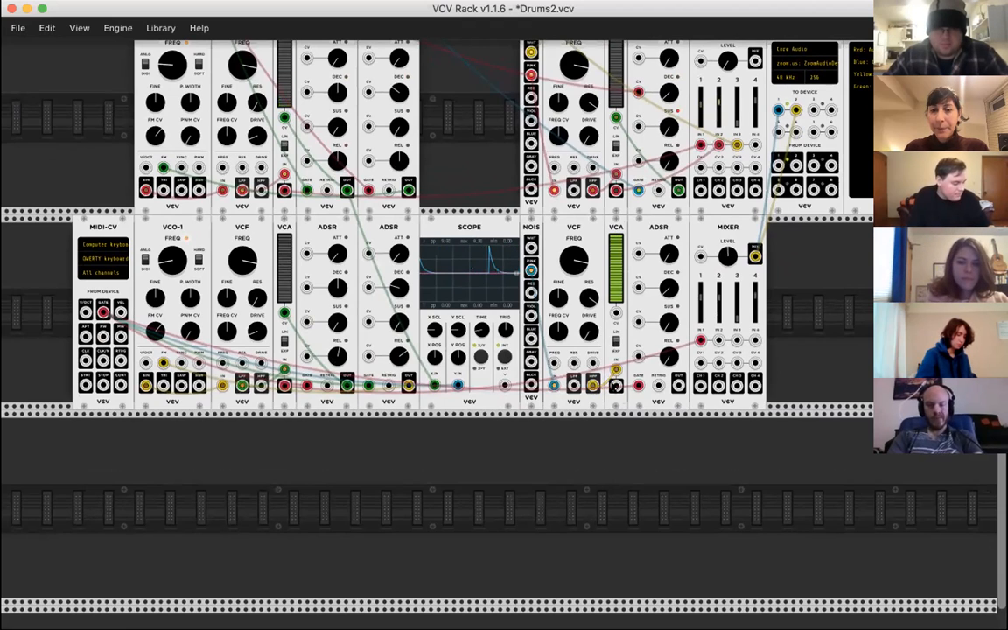
# - Patch the second VCA's OUT into the new MIXER's IN 2 and lower the channel 2 level
pyautogui.moveTo(616, 386); pyautogui.dragTo(616, 388)
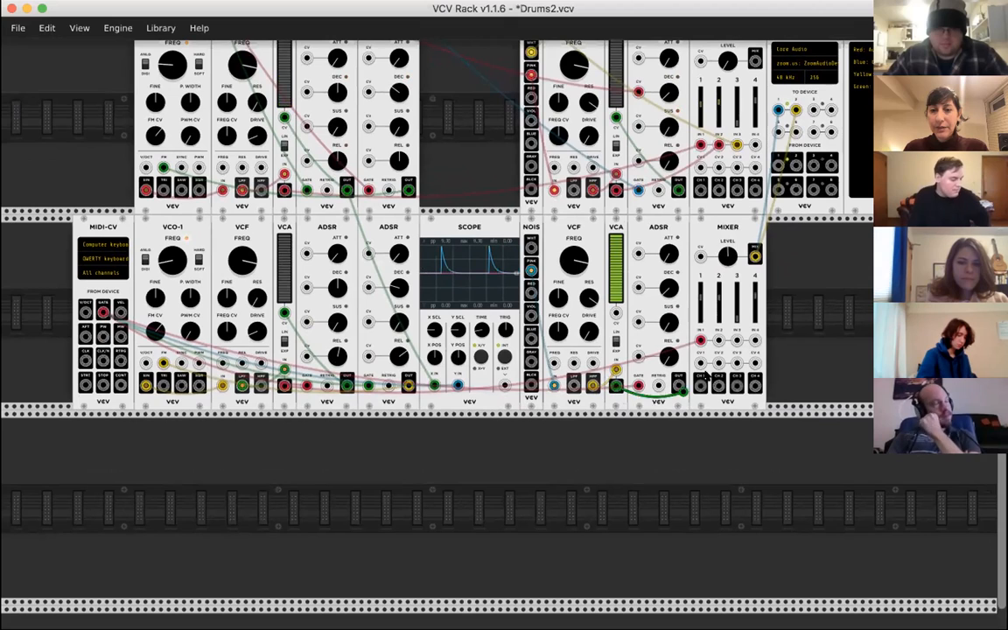
pyautogui.moveTo(705, 376); pyautogui.dragTo(718, 340)
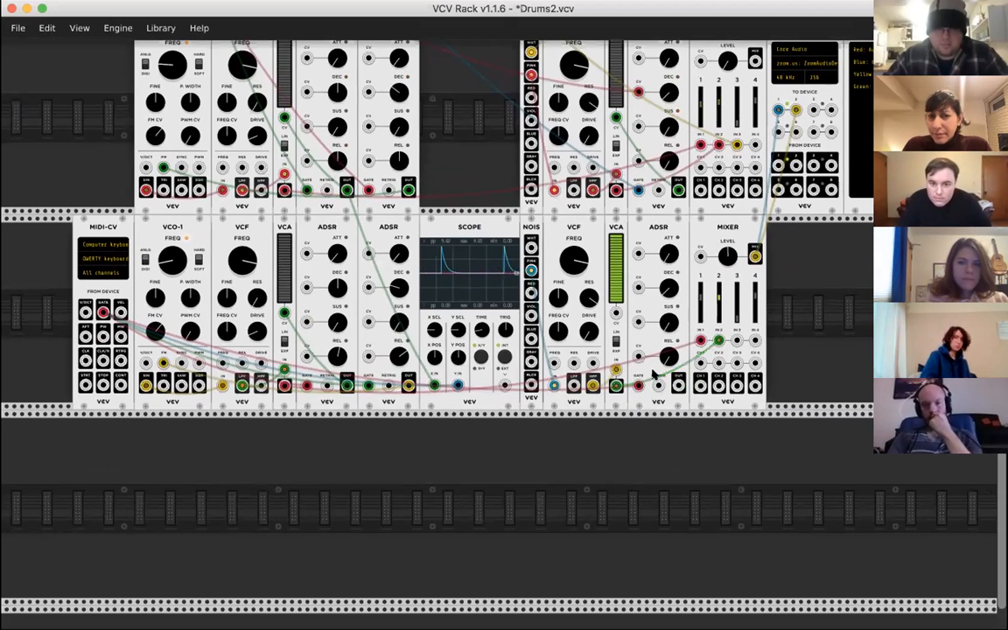
pyautogui.moveTo(720, 300)
pyautogui.moveTo(720, 302); pyautogui.dragTo(719, 321)
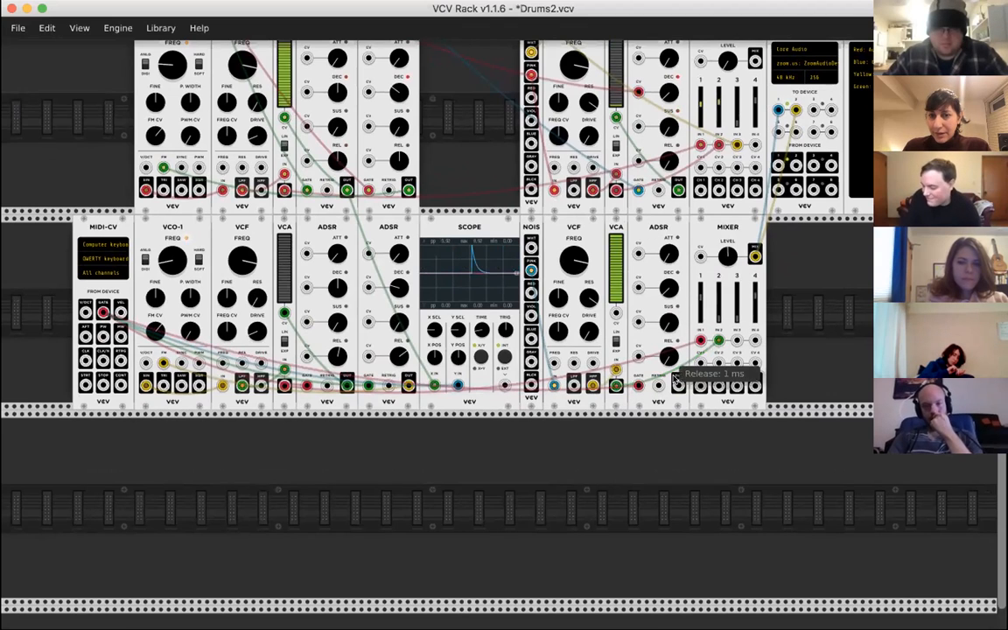
# - Patch the third ADSR's OUT into the CV input of the second VCA
pyautogui.moveTo(613, 274)
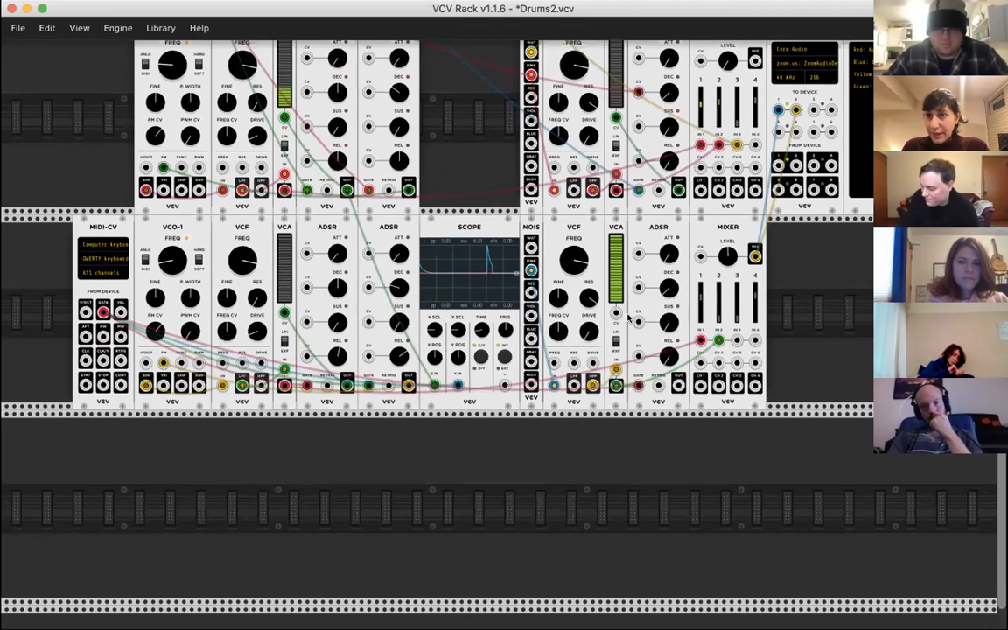
pyautogui.moveTo(678, 386); pyautogui.dragTo(685, 411)
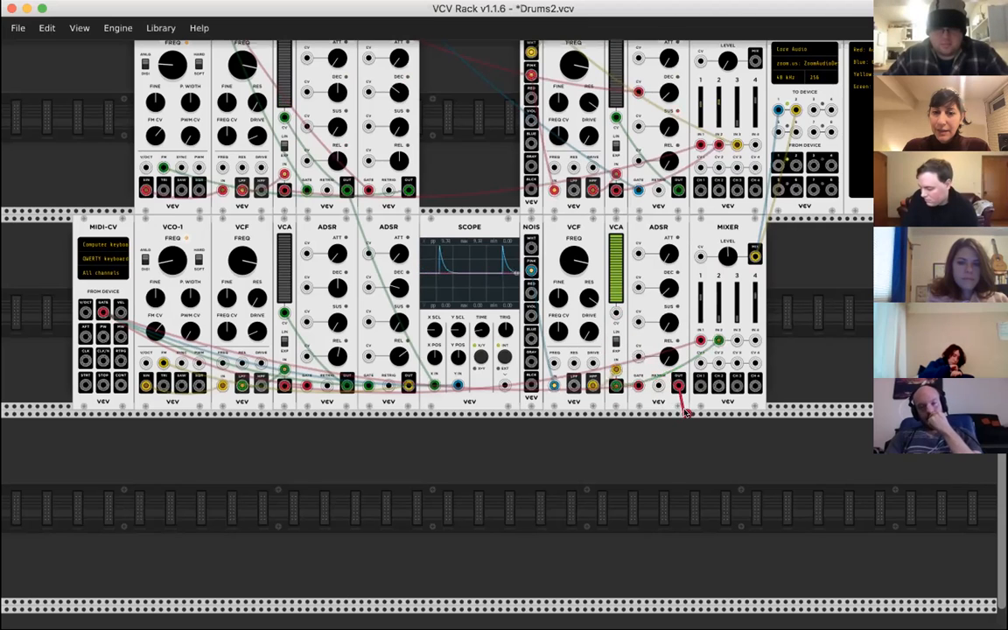
pyautogui.moveTo(625, 333); pyautogui.dragTo(616, 312)
pyautogui.moveTo(615, 254)
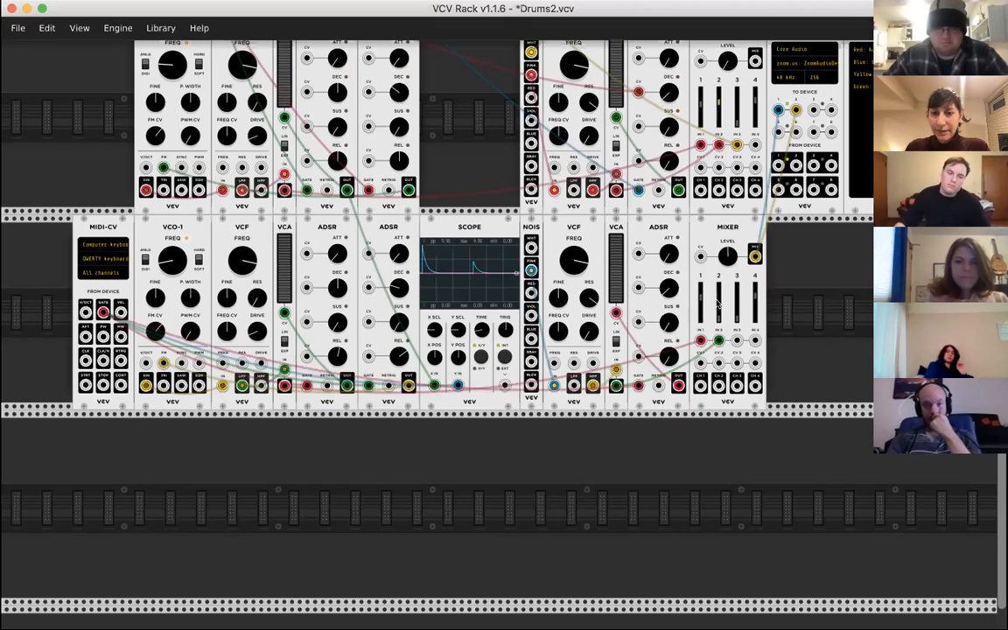
# - Balance the new MIXER by adjusting channel 2's level, trying -2.8533 dB, and lowering channel 1's level
pyautogui.moveTo(719, 321); pyautogui.dragTo(719, 297)
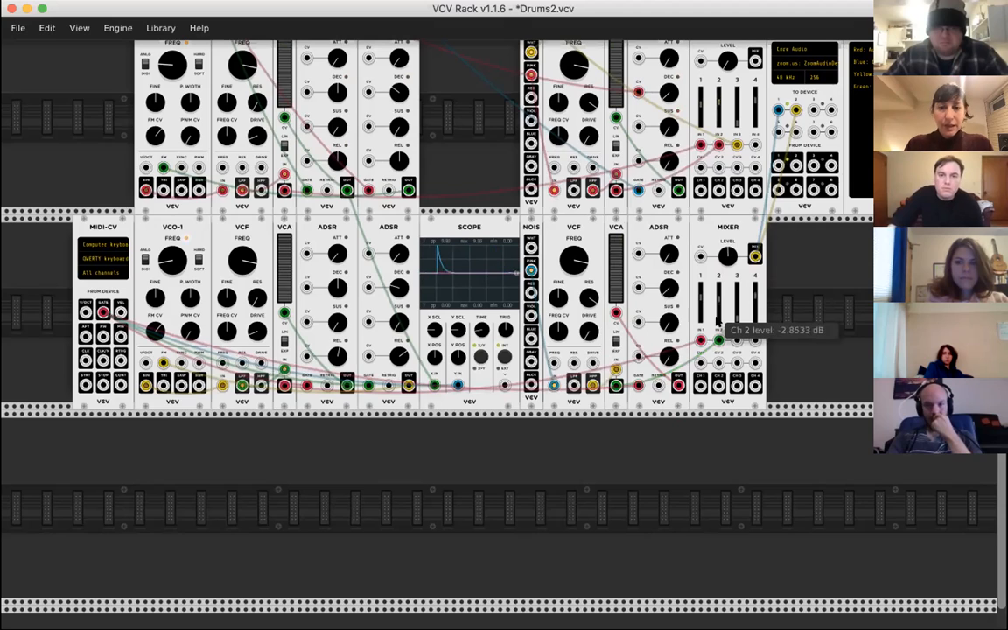
pyautogui.moveTo(719, 298); pyautogui.dragTo(719, 296)
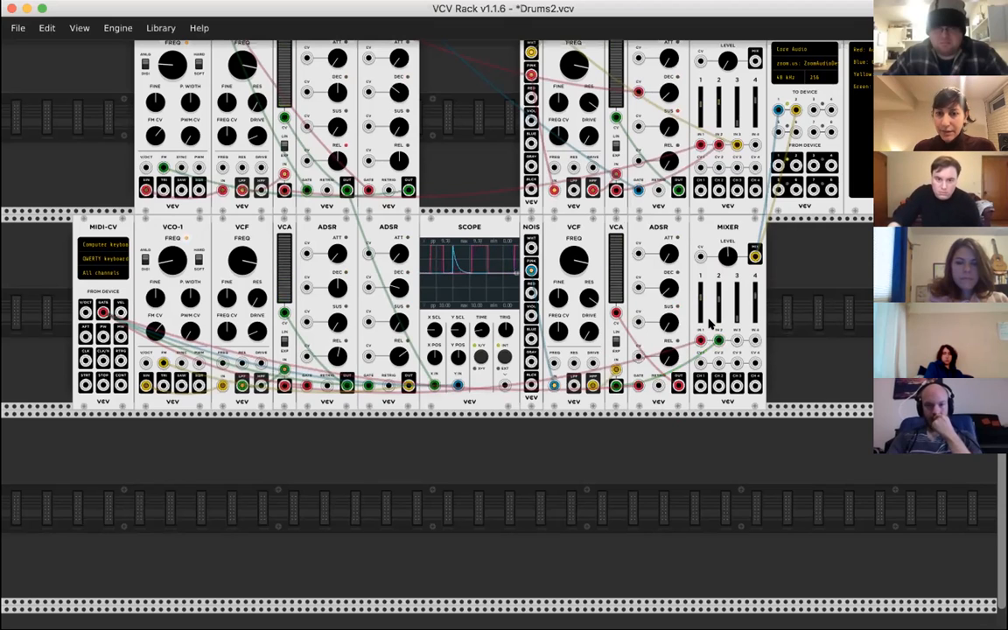
pyautogui.moveTo(701, 297); pyautogui.dragTo(701, 322)
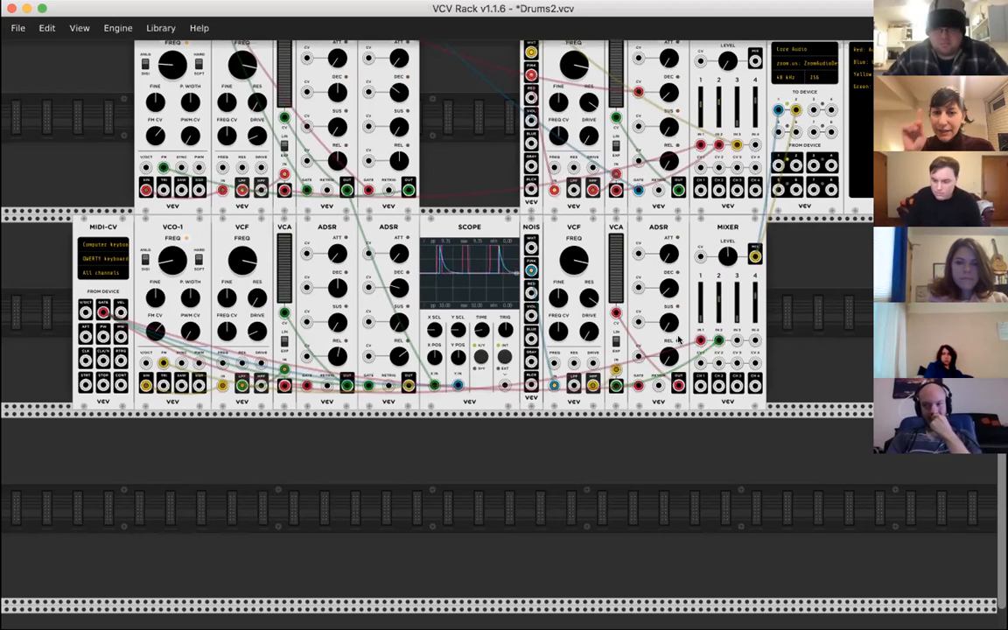
# - Turn down the noise VCF's cutoff frequency in the new row and raise the MIXER's channel 2 level slightly
pyautogui.hscroll(3, 692, 333)
pyautogui.scroll(2, 726, 302)
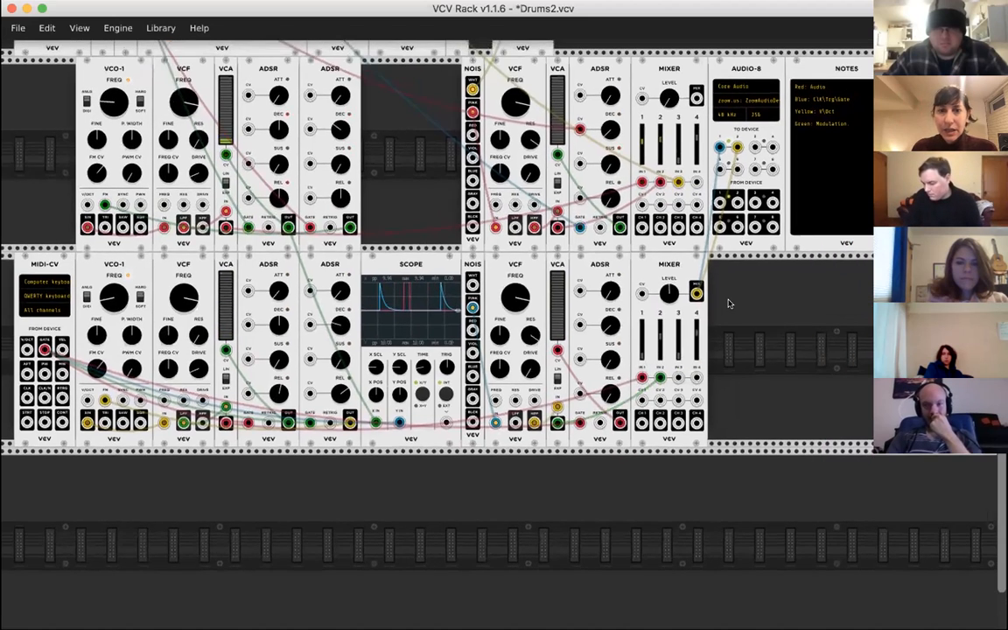
pyautogui.moveTo(516, 297); pyautogui.dragTo(516, 334)
pyautogui.moveTo(525, 293); pyautogui.dragTo(524, 291)
pyautogui.moveTo(661, 340); pyautogui.dragTo(661, 331)
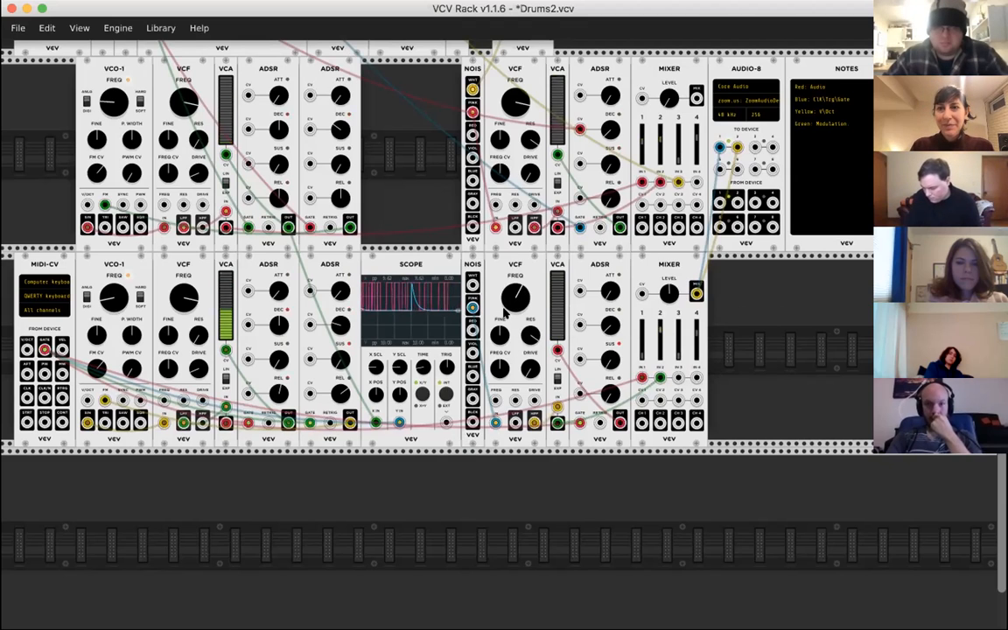
pyautogui.moveTo(479, 308); pyautogui.dragTo(495, 423)
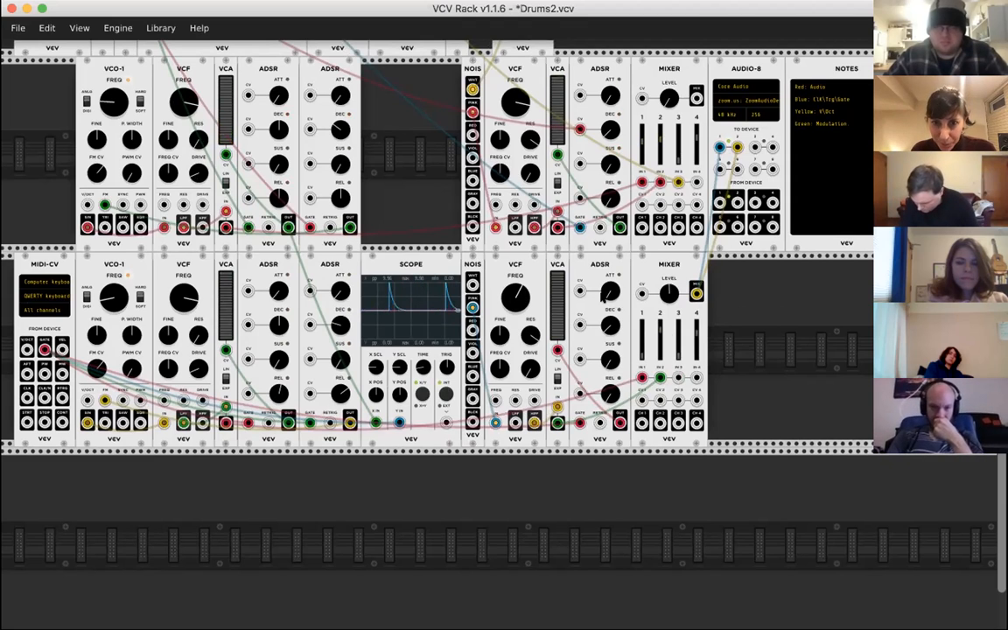
# - Set the new MIXER's channel 1 level to 2.552 dB
pyautogui.moveTo(610, 293)
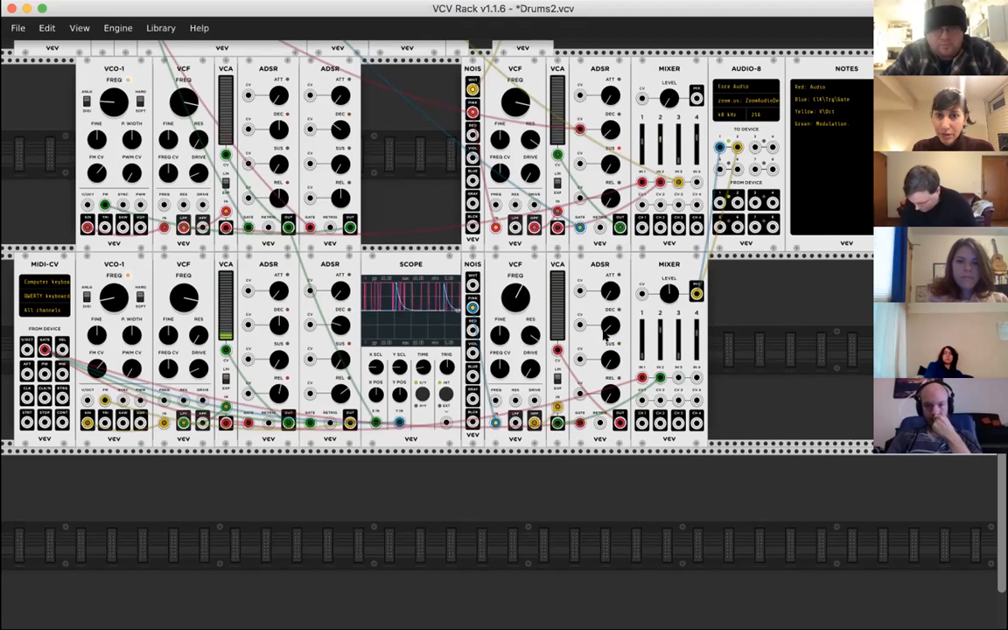
pyautogui.moveTo(641, 368); pyautogui.dragTo(641, 360)
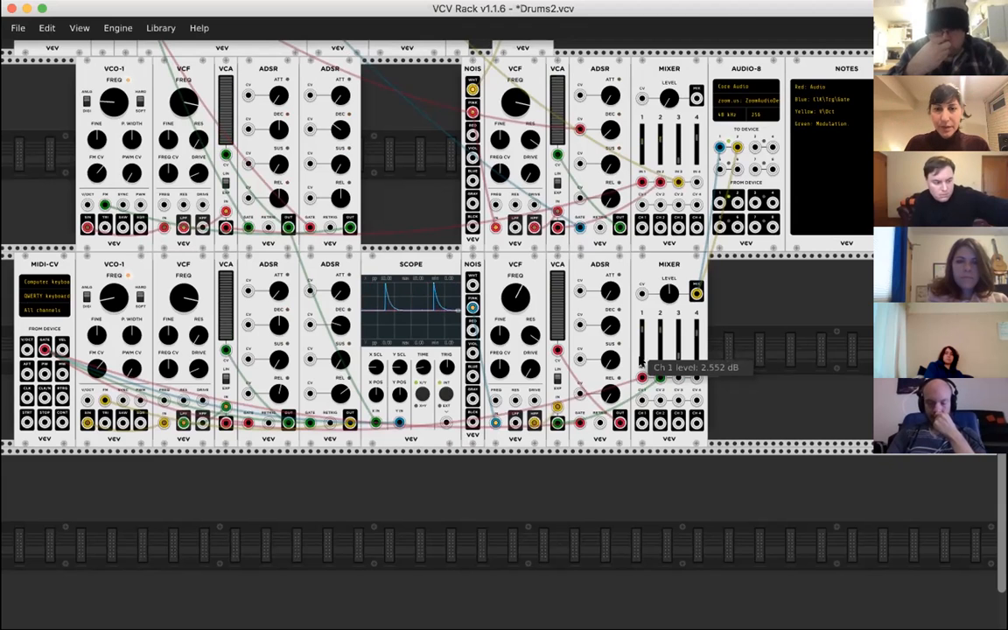
# - Add a SEQ-3 sequencer, found by searching for "seq-3", and place it directly beside MIDI-CV in the new row
pyautogui.hscroll(-10, 639, 361)
pyautogui.hscroll(-2, 502, 279)
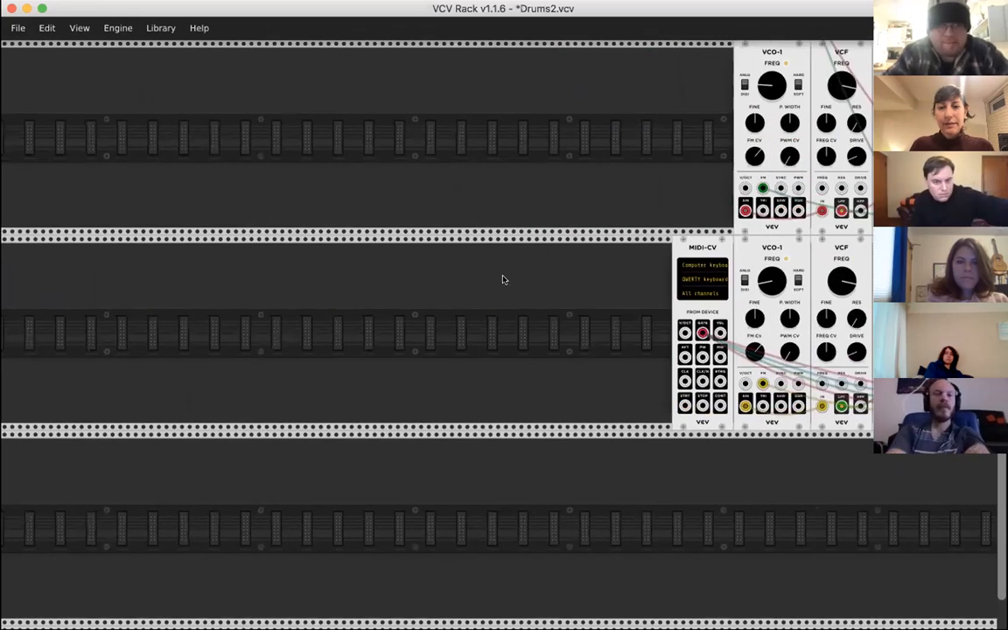
pyautogui.rightClick(502, 279)
pyautogui.write('s')
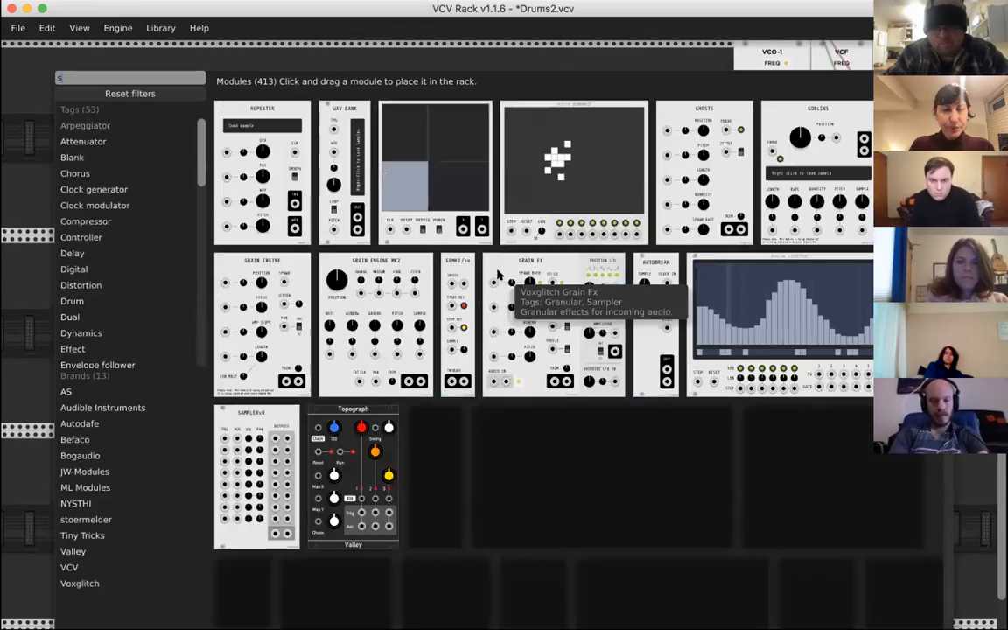
pyautogui.write('eq')
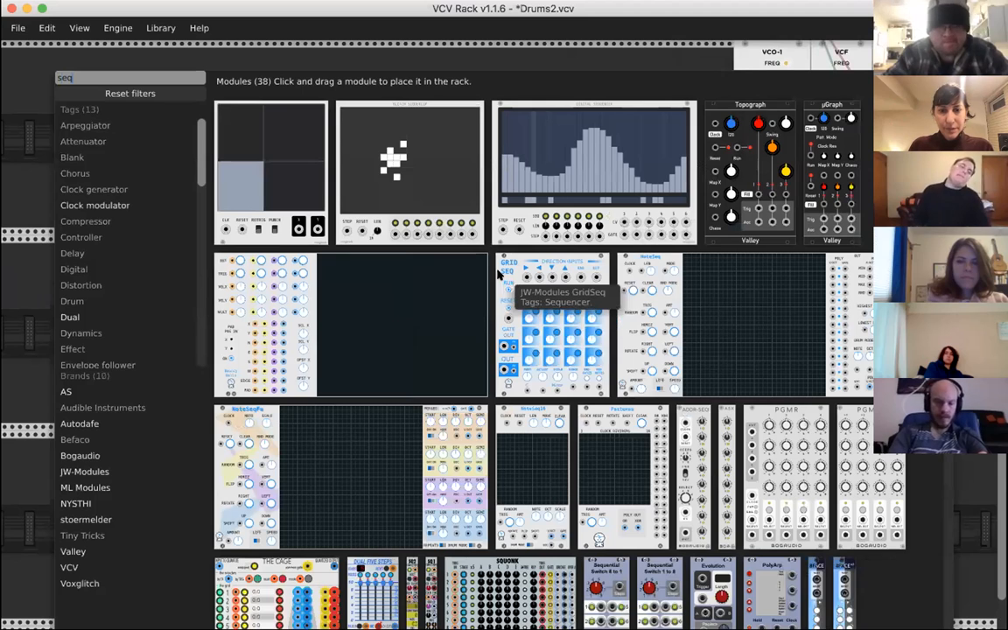
pyautogui.scroll(-3, 633, 401)
pyautogui.scroll(3, 633, 401)
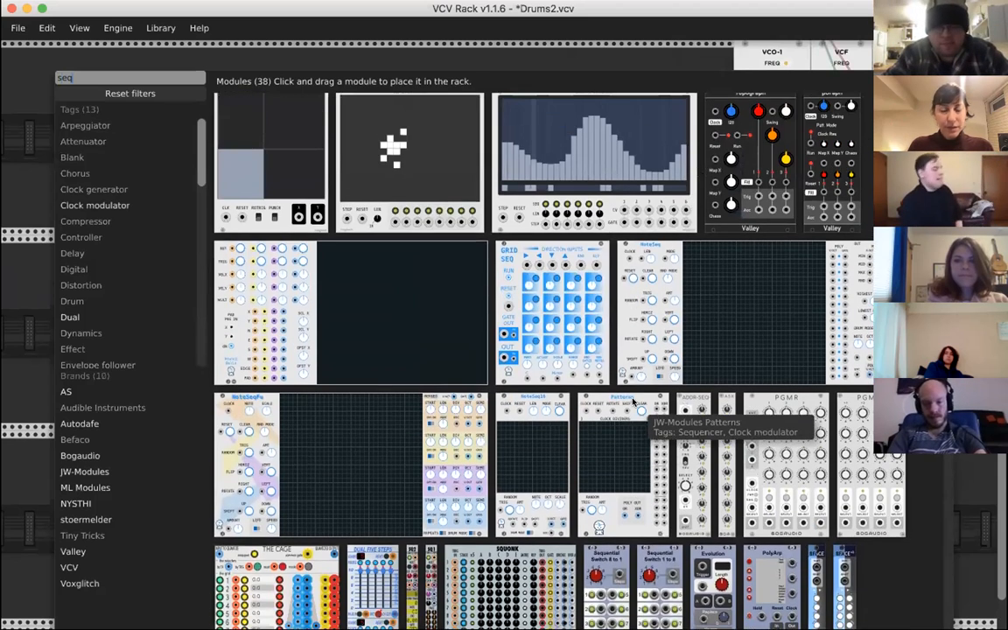
pyautogui.write('-3')
pyautogui.click(249, 230)
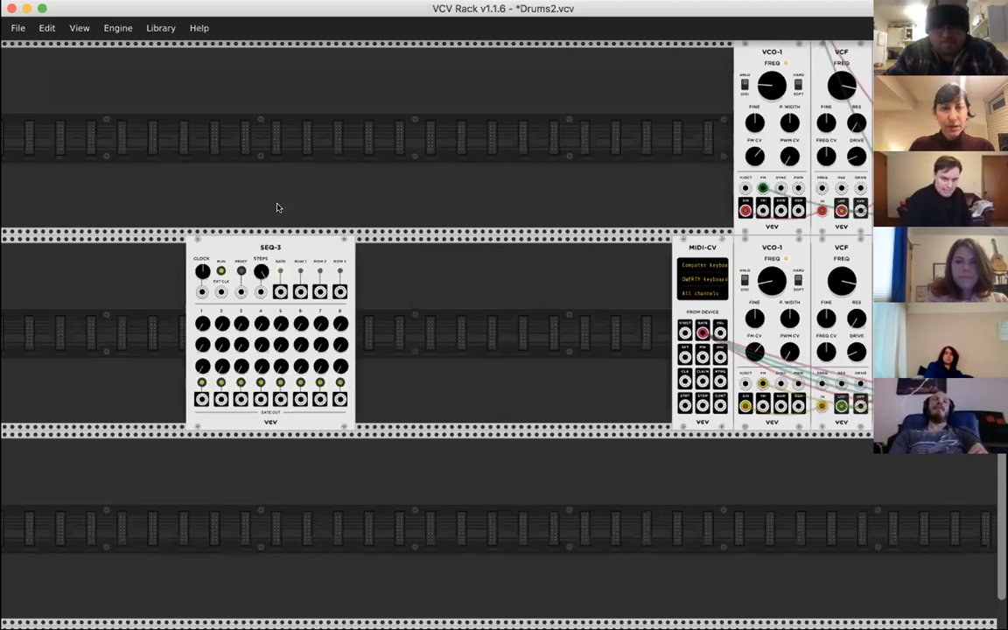
pyautogui.hscroll(5, 276, 207)
pyautogui.moveTo(32, 269); pyautogui.dragTo(350, 268)
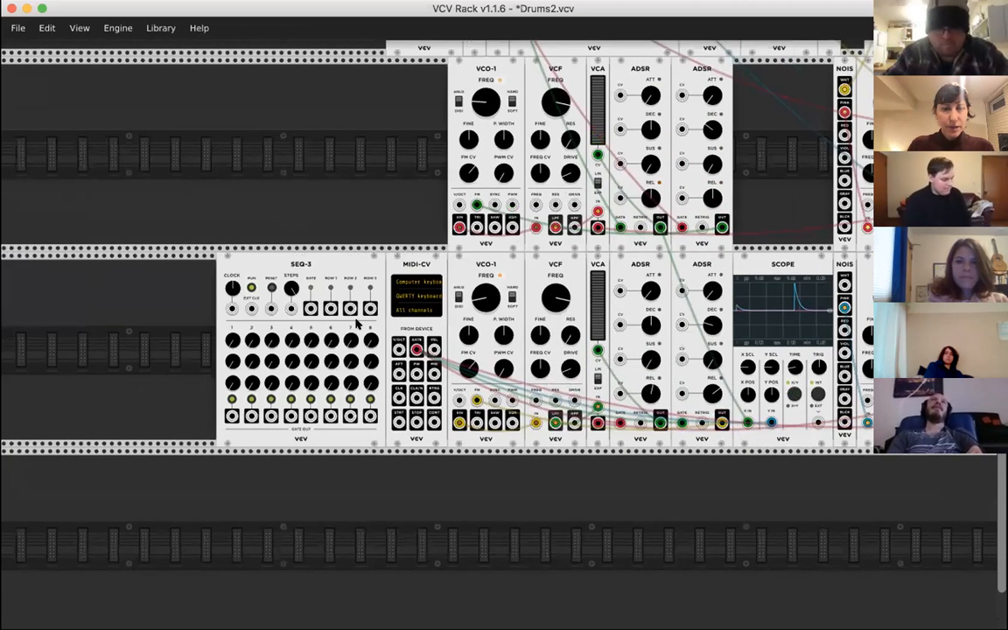
# - Repatch the first and second ADSRs' gate cables from MIDI-CV's GATE to SEQ-3's step 1 gate output
pyautogui.hscroll(3, 283, 219)
pyautogui.scroll(-1, 283, 218)
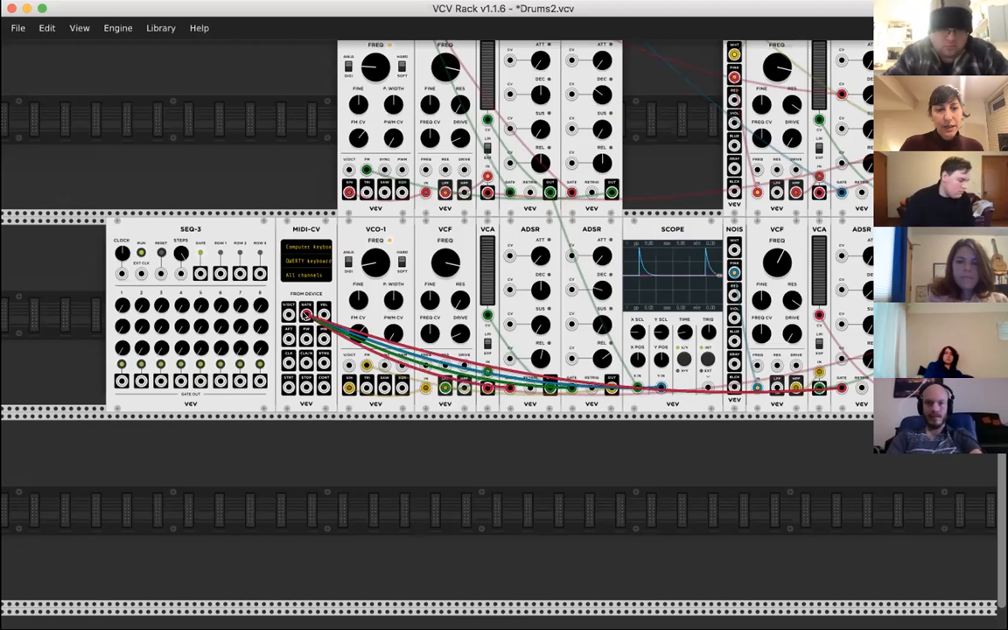
pyautogui.scroll(-2, 520, 403)
pyautogui.hscroll(-1, 520, 403)
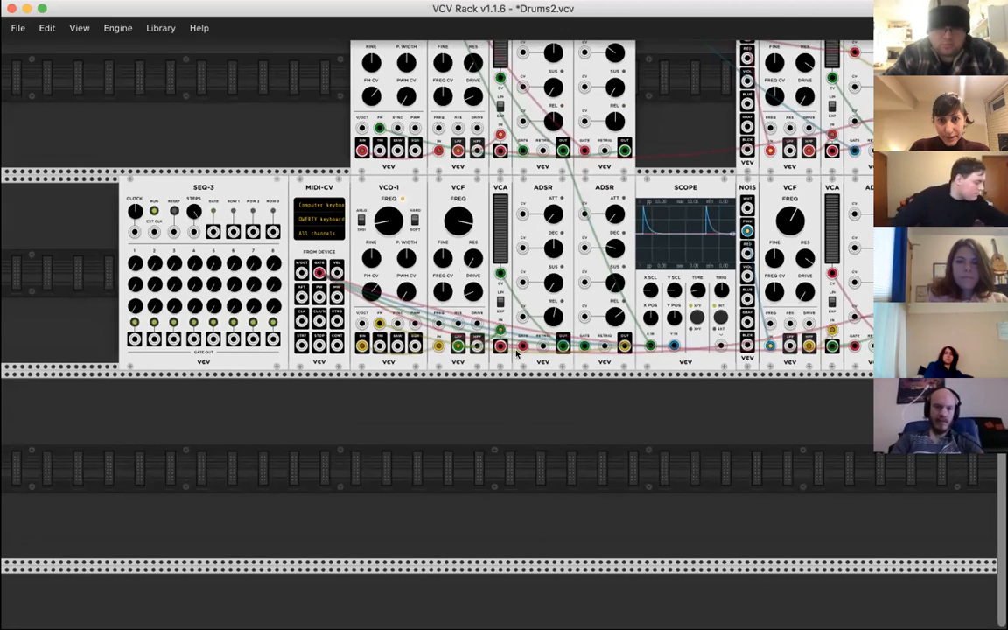
pyautogui.moveTo(319, 272); pyautogui.dragTo(135, 341)
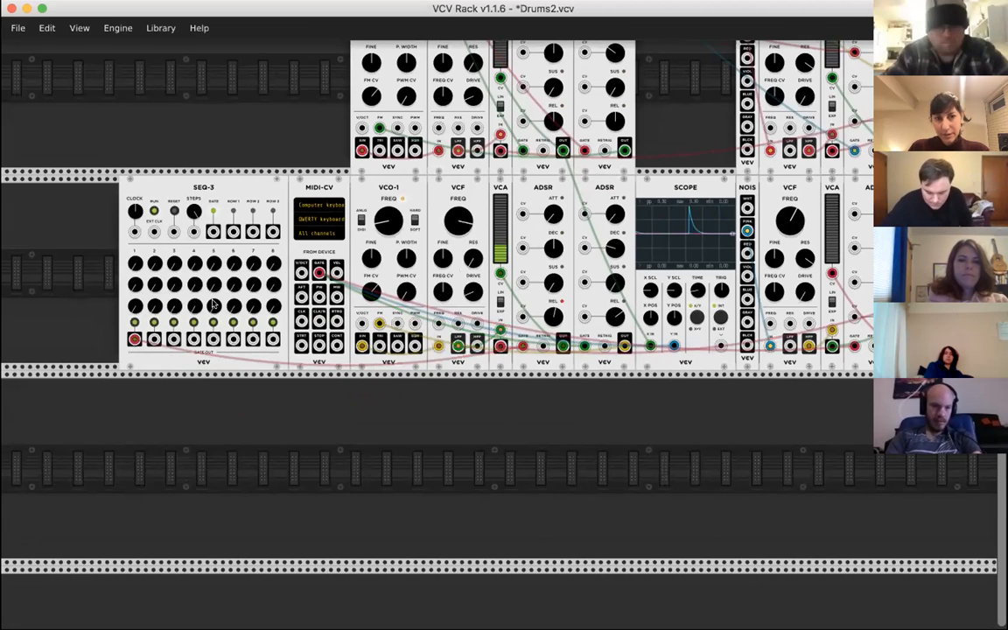
pyautogui.hscroll(3, 540, 299)
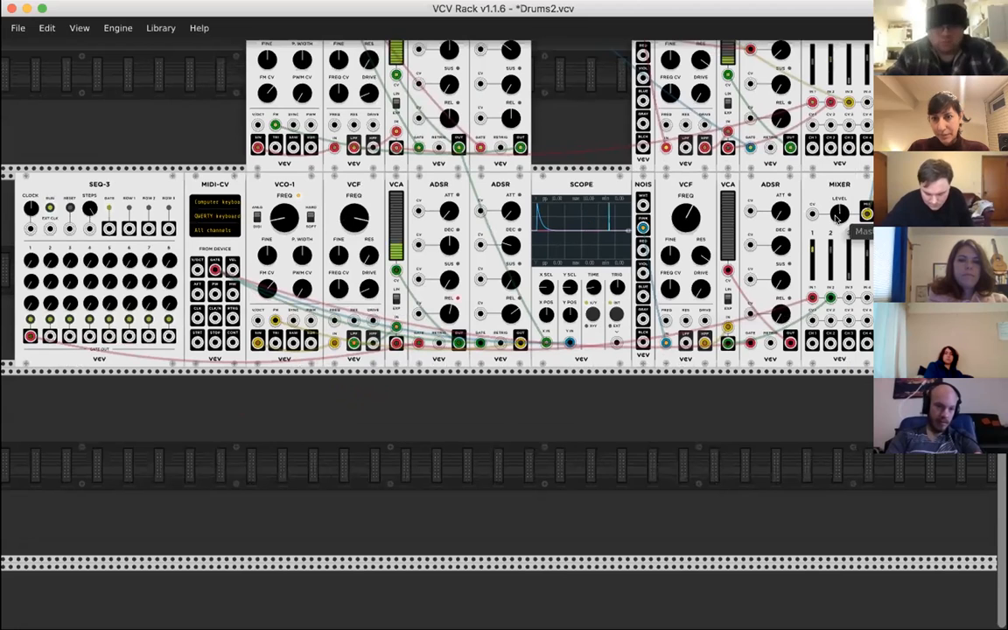
pyautogui.hscroll(-5, 386, 256)
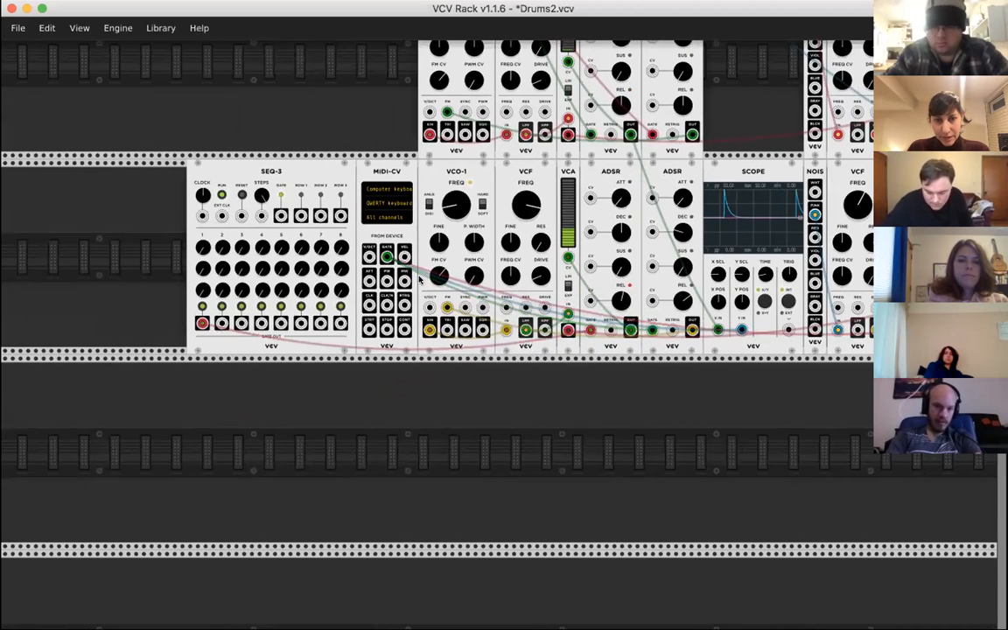
pyautogui.moveTo(387, 257); pyautogui.dragTo(203, 324)
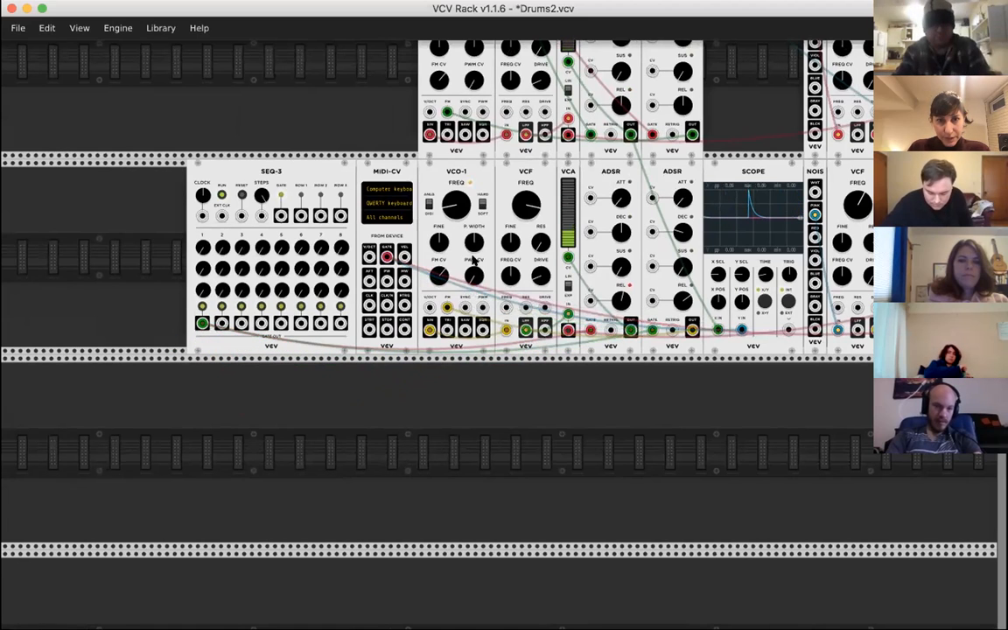
# - Set the drum voice's VCF resonance to 28.2% in the new row
pyautogui.moveTo(537, 244); pyautogui.dragTo(535, 232)
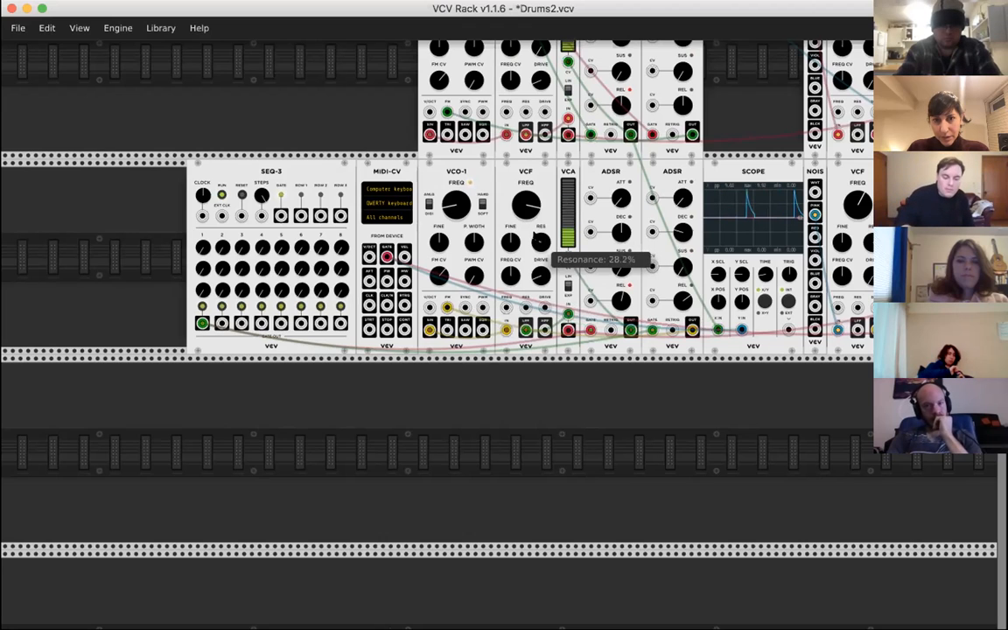
pyautogui.moveTo(541, 242); pyautogui.dragTo(541, 256)
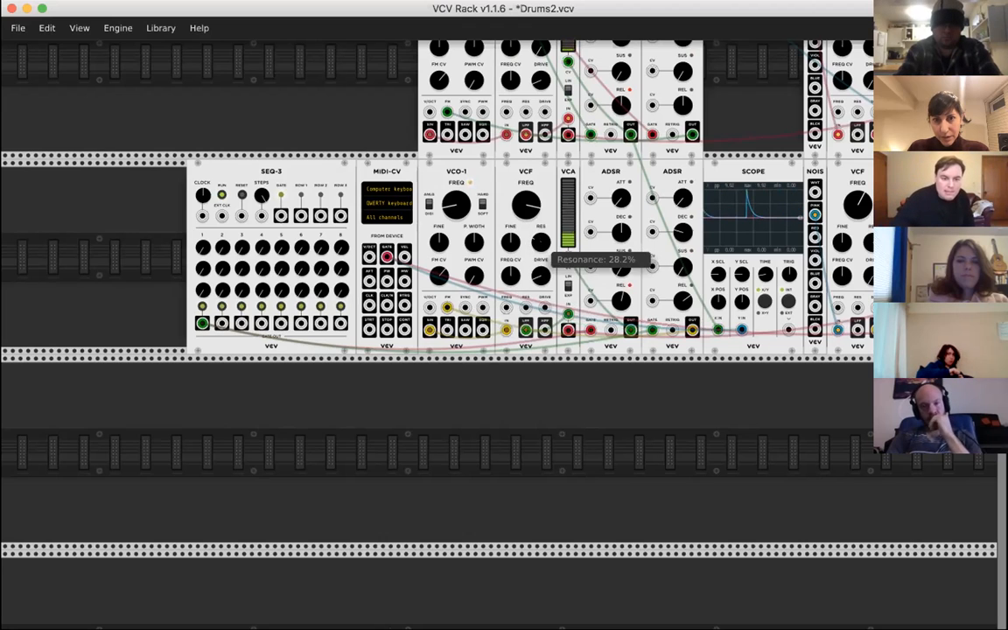
# - Repatch the noise voice's ADSR gate cable from MIDI-CV, trying SEQ-3's step 1 output before connecting it to SEQ-3's main GATE output
pyautogui.hscroll(3, 543, 289)
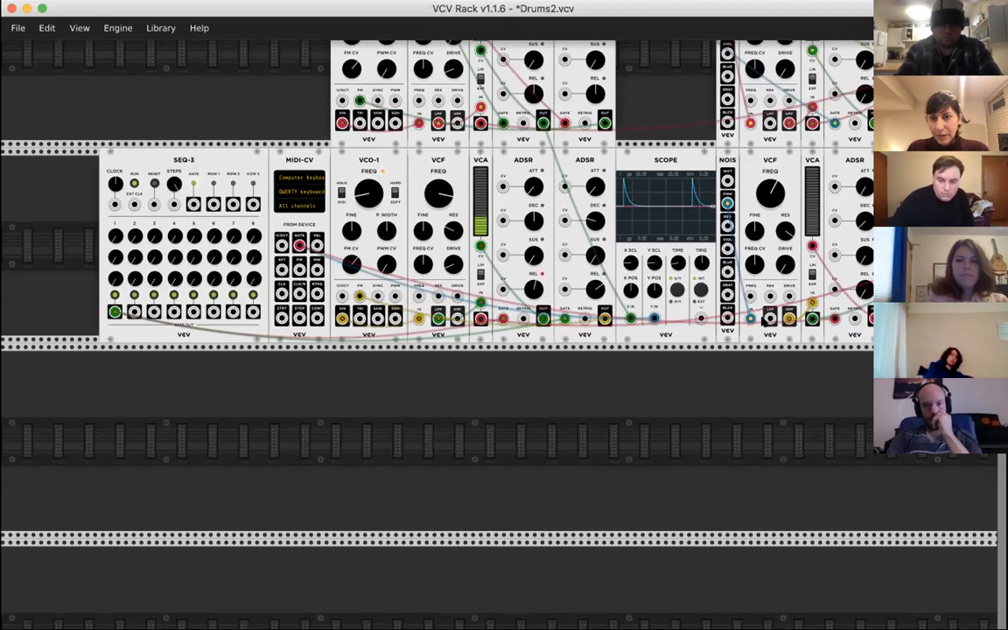
pyautogui.moveTo(300, 246); pyautogui.dragTo(115, 313)
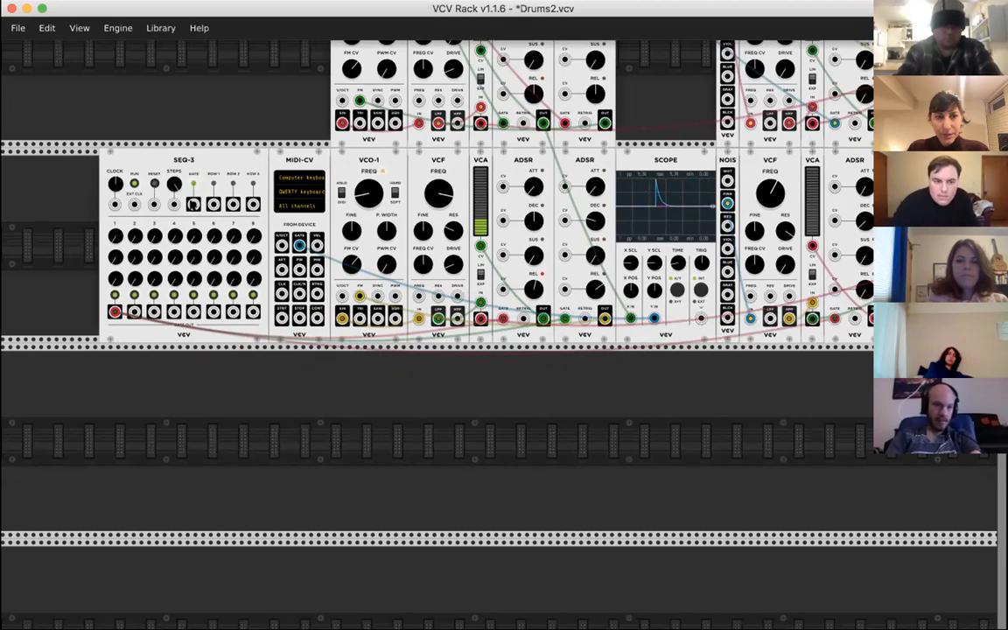
pyautogui.moveTo(121, 312); pyautogui.dragTo(192, 206)
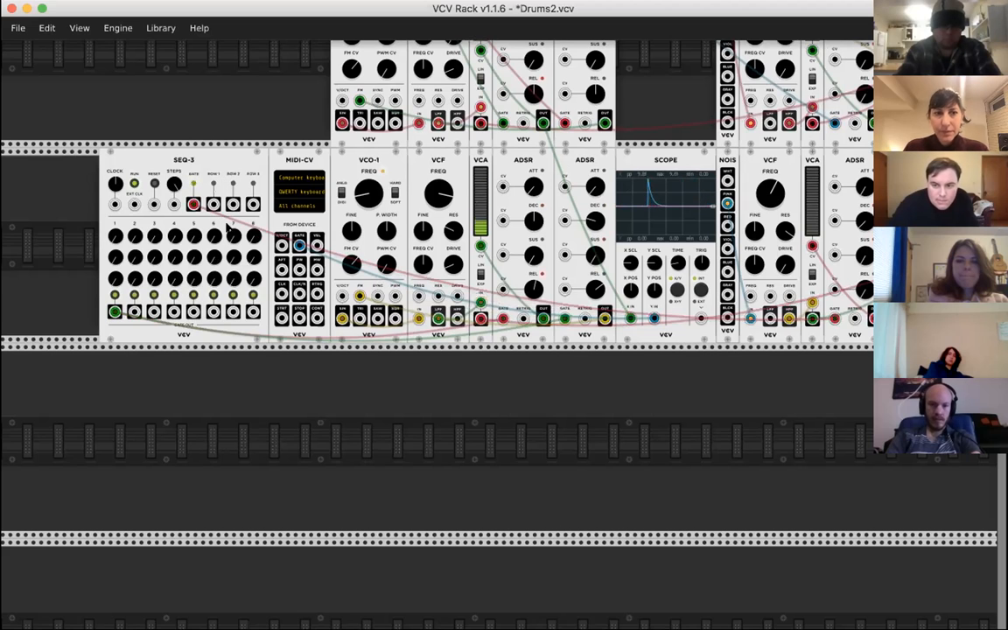
pyautogui.hscroll(3, 228, 228)
pyautogui.scroll(-1, 228, 228)
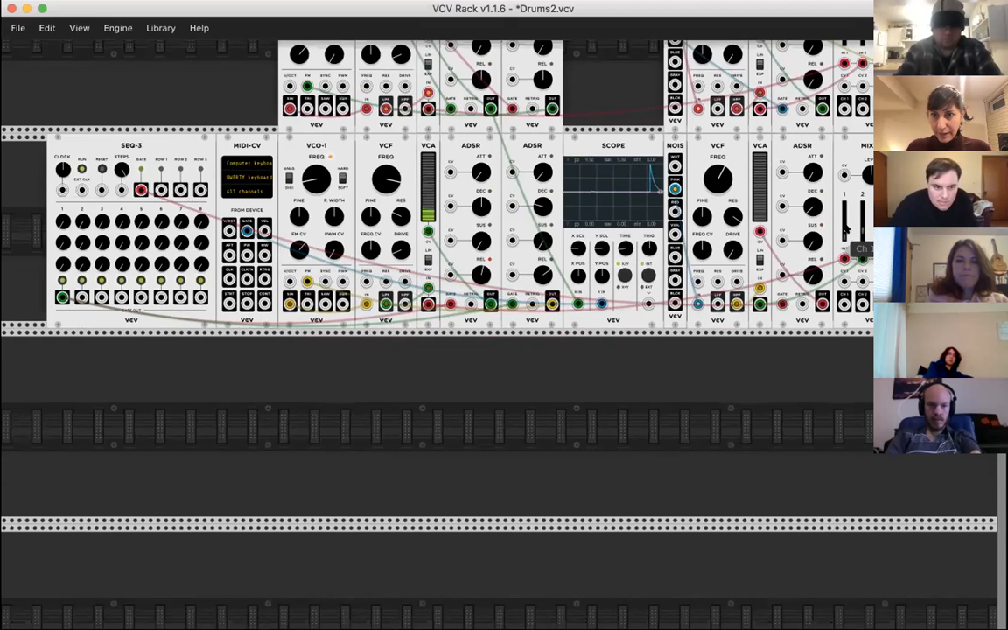
pyautogui.hscroll(-3, 860, 231)
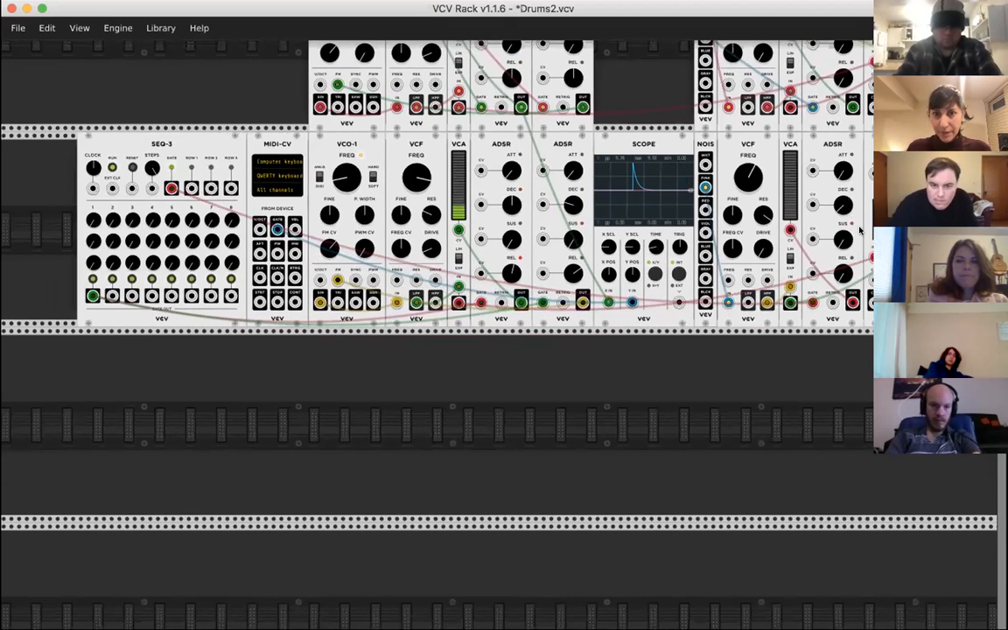
pyautogui.scroll(-2, 628, 230)
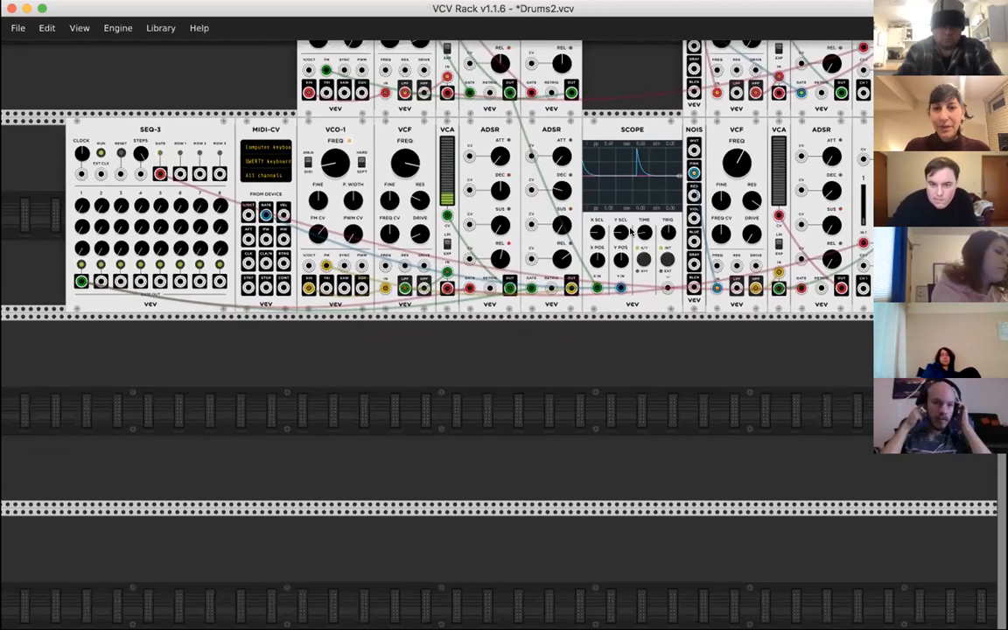
pyautogui.scroll(-3, 629, 230)
pyautogui.scroll(5, 630, 230)
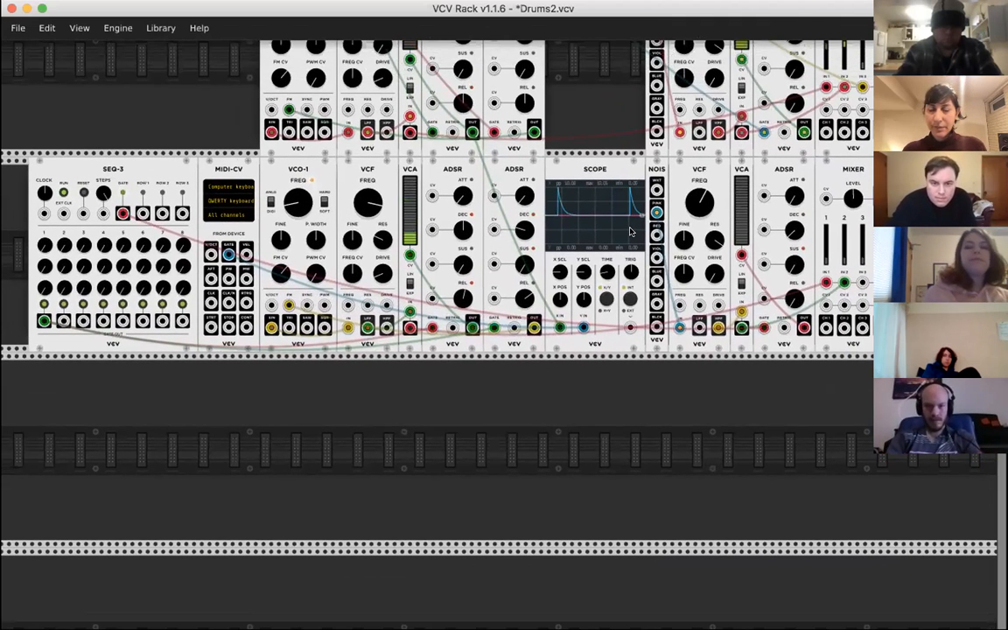
pyautogui.hscroll(-1, 630, 231)
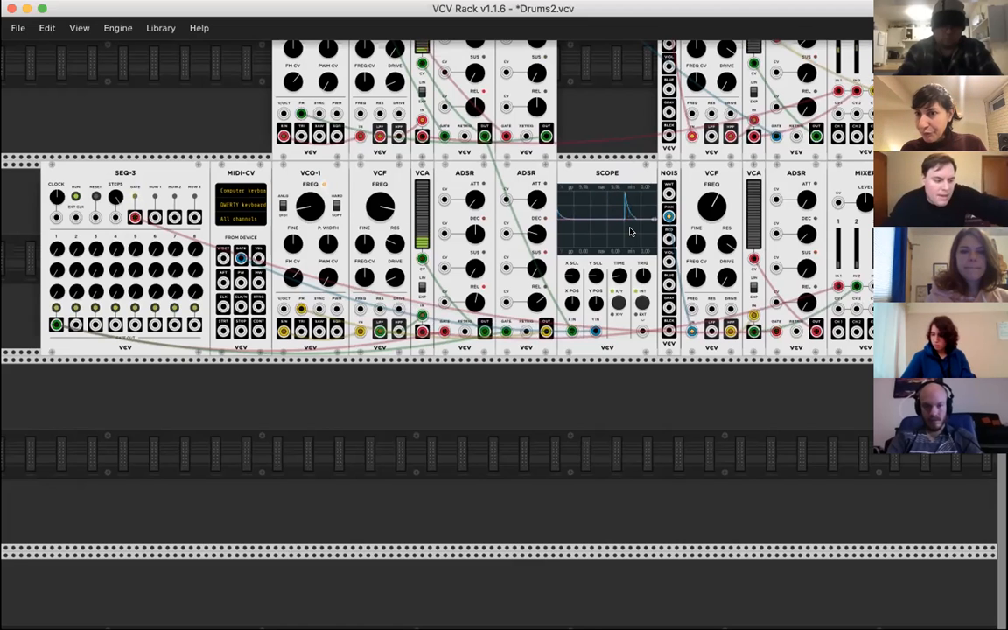
pyautogui.hscroll(-2, 627, 238)
pyautogui.scroll(1, 627, 238)
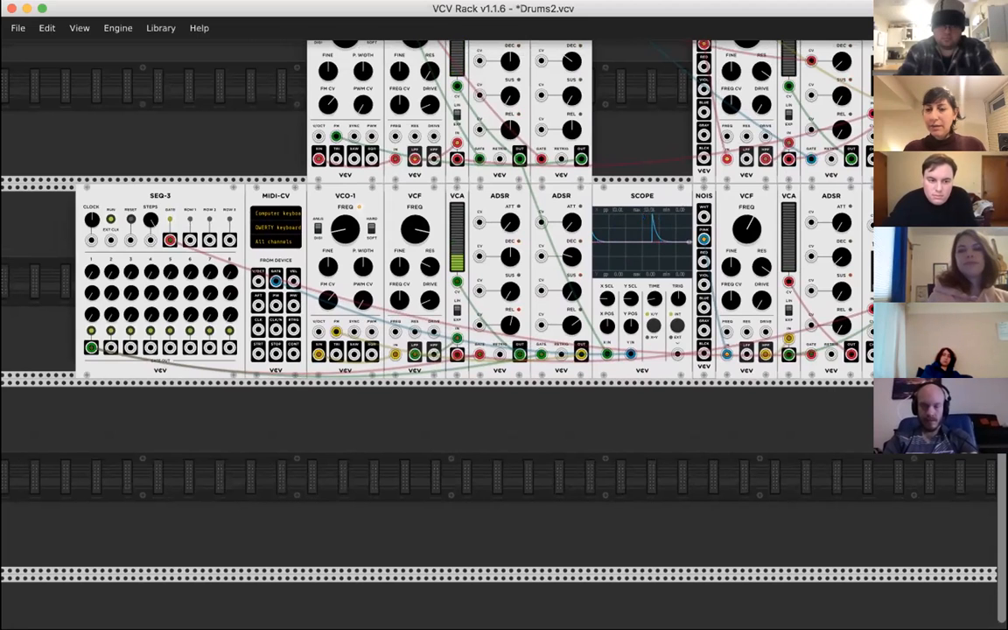
pyautogui.scroll(-1, 737, 322)
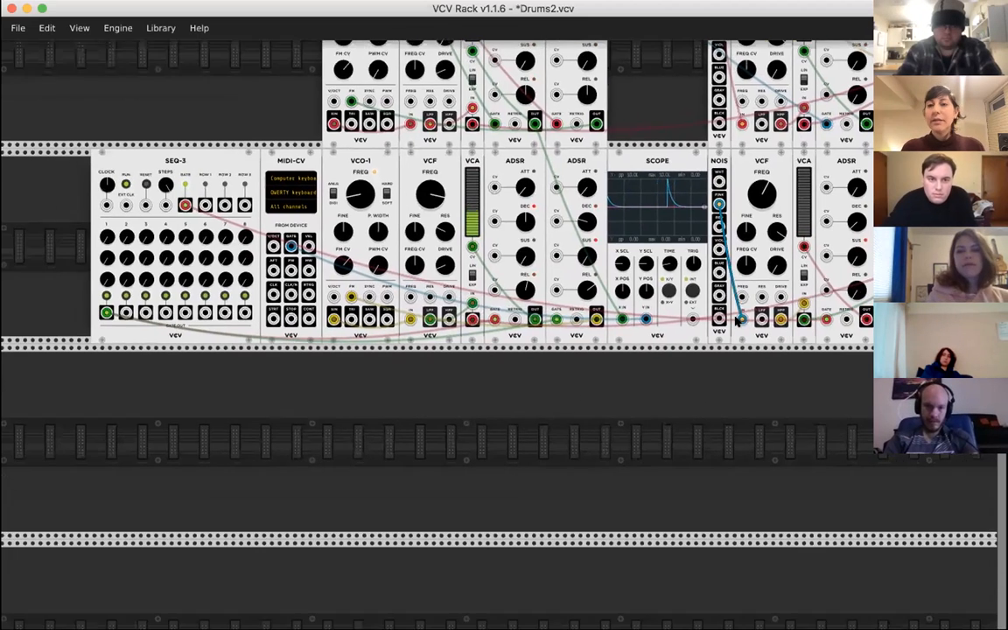
# - Duplicate the NOIS module and place the copy in the empty row below, under MIDI-CV
pyautogui.scroll(1, 737, 322)
pyautogui.hscroll(1, 737, 322)
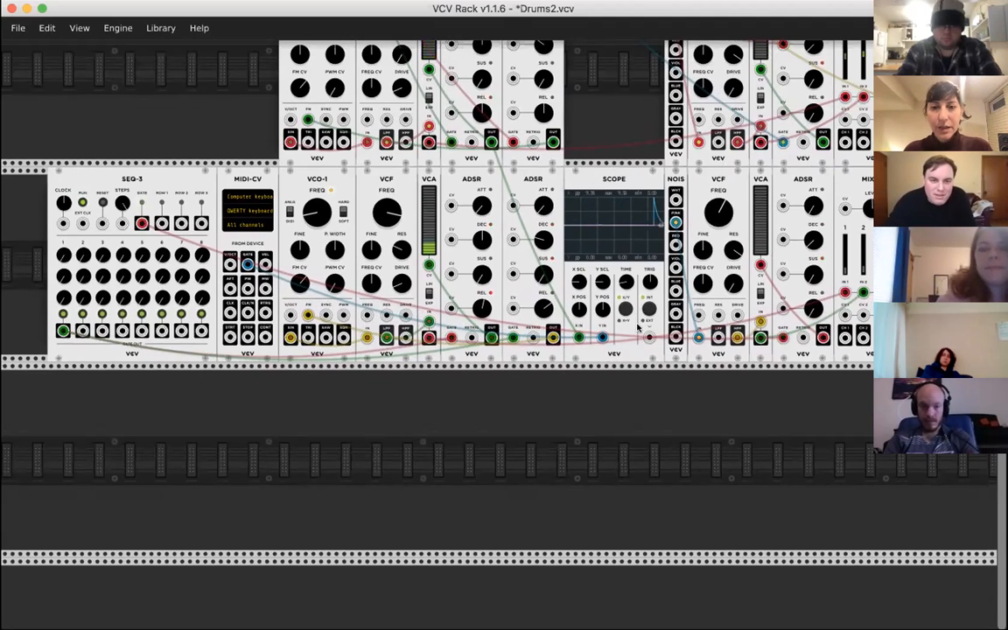
pyautogui.press('super+d')
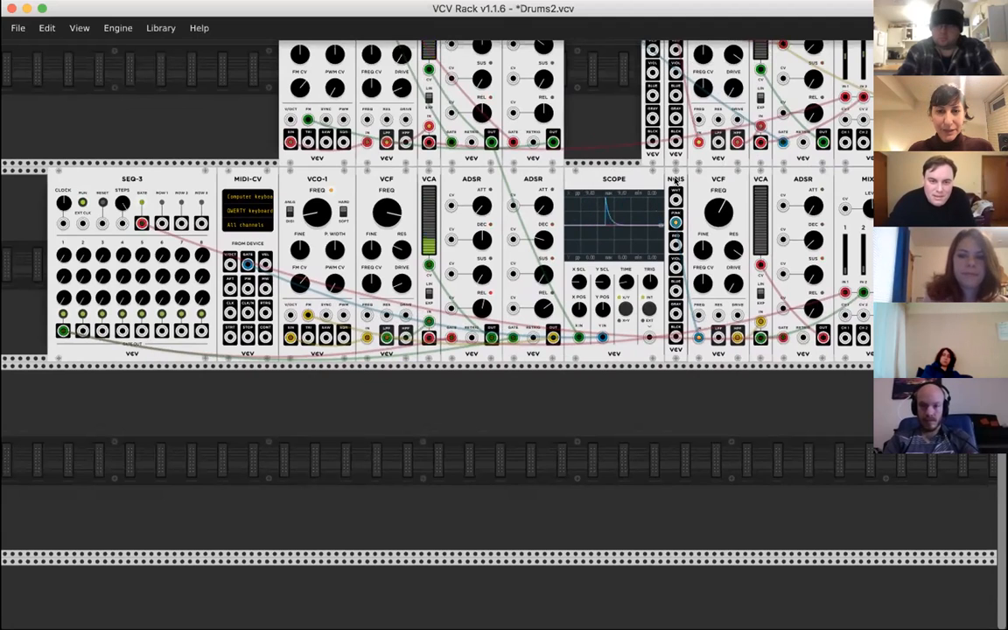
pyautogui.moveTo(650, 83); pyautogui.dragTo(534, 401)
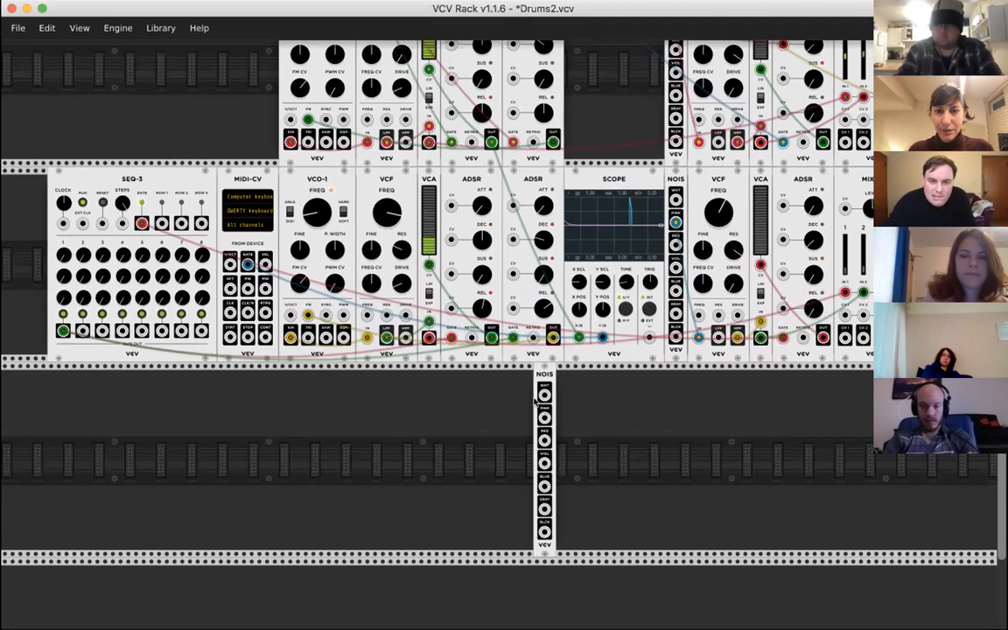
pyautogui.hscroll(-2, 533, 401)
pyautogui.moveTo(605, 364); pyautogui.dragTo(327, 364)
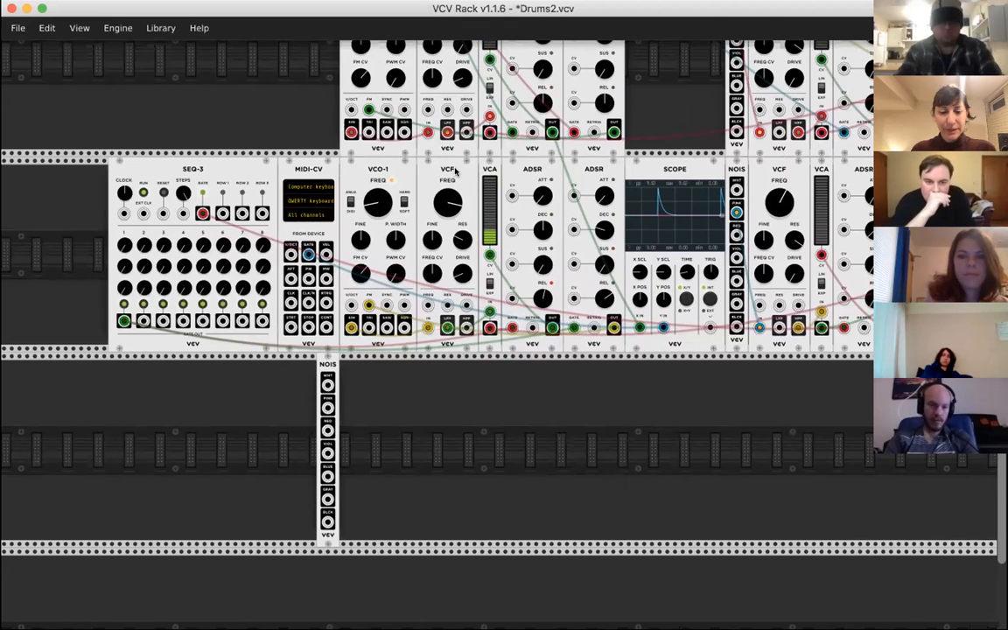
# - Duplicate the drum voice's VCF beside the copied NOIS module and patch the white noise output into its IN
pyautogui.hotkey('ctrl', 'd')
pyautogui.moveTo(435, 408); pyautogui.dragTo(365, 372)
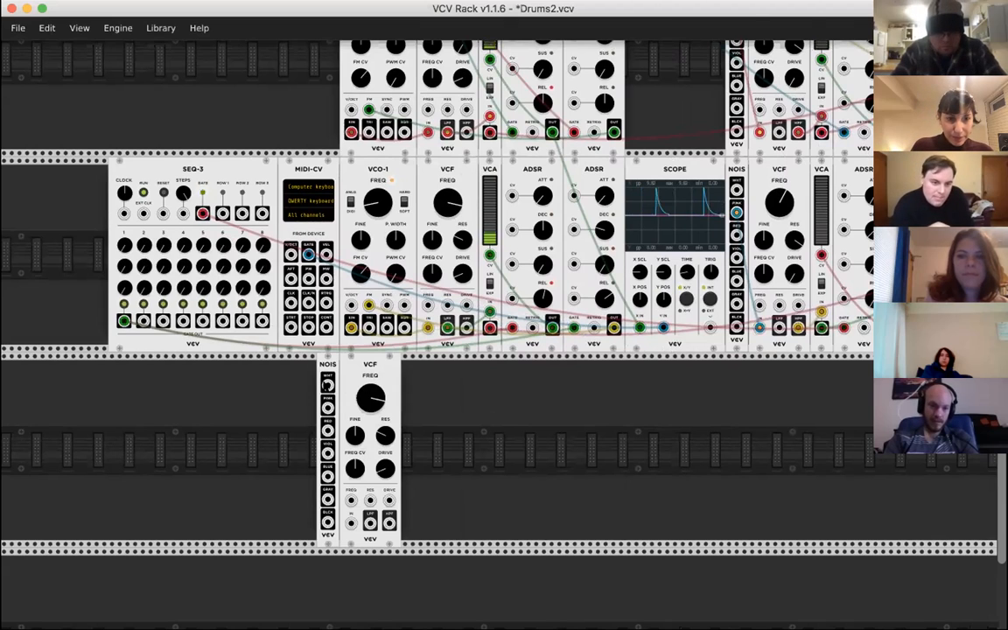
pyautogui.moveTo(327, 386); pyautogui.dragTo(350, 523)
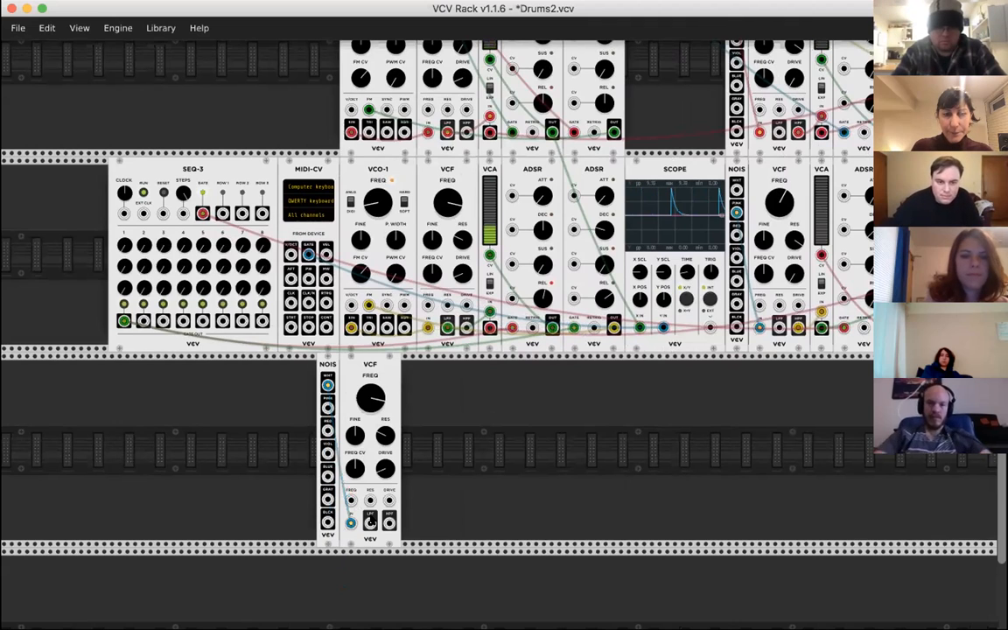
# - Adjust the copied VCF's cutoff frequency, trying 182.45 Hz before raising it past the middle of its range
pyautogui.moveTo(372, 396); pyautogui.dragTo(372, 438)
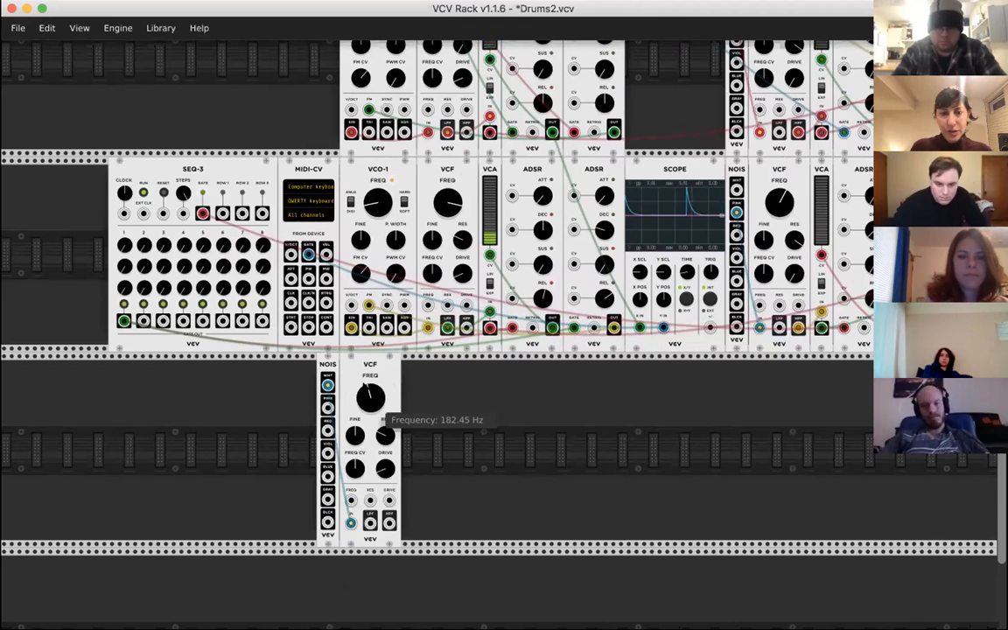
pyautogui.moveTo(371, 399); pyautogui.dragTo(370, 382)
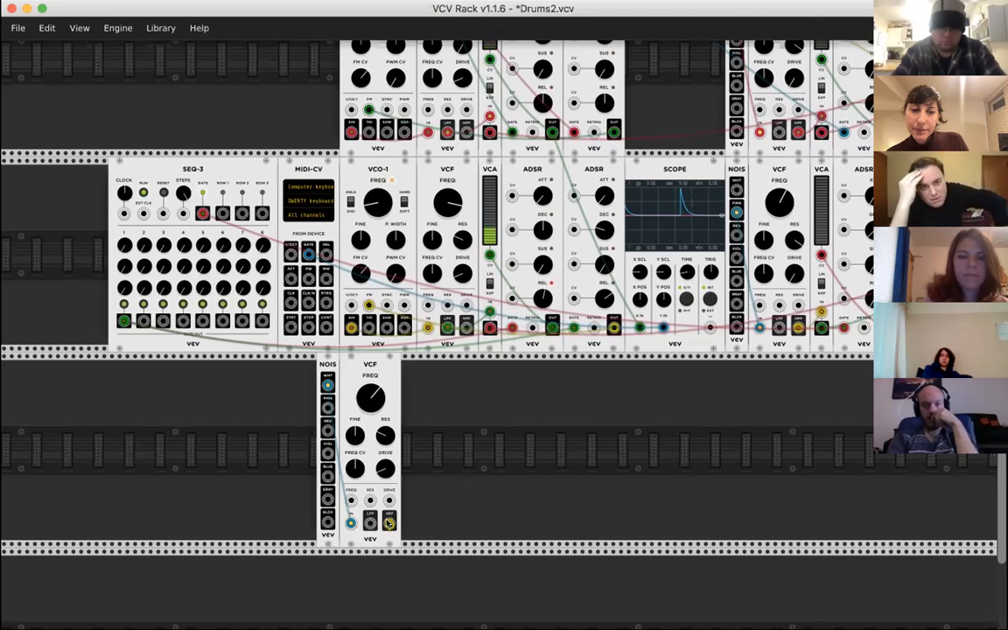
# - Find VCV's RANDOM module in the library with the search "rand" and place it directly left of SEQ-3
pyautogui.rightClick(448, 427)
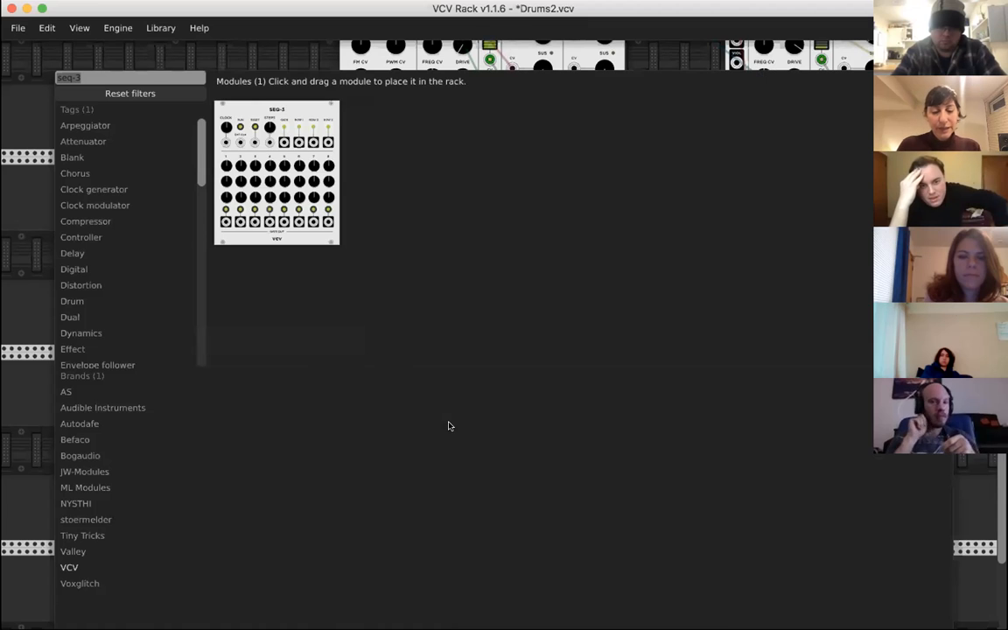
pyautogui.press('BackSpace')
pyautogui.write('rand')
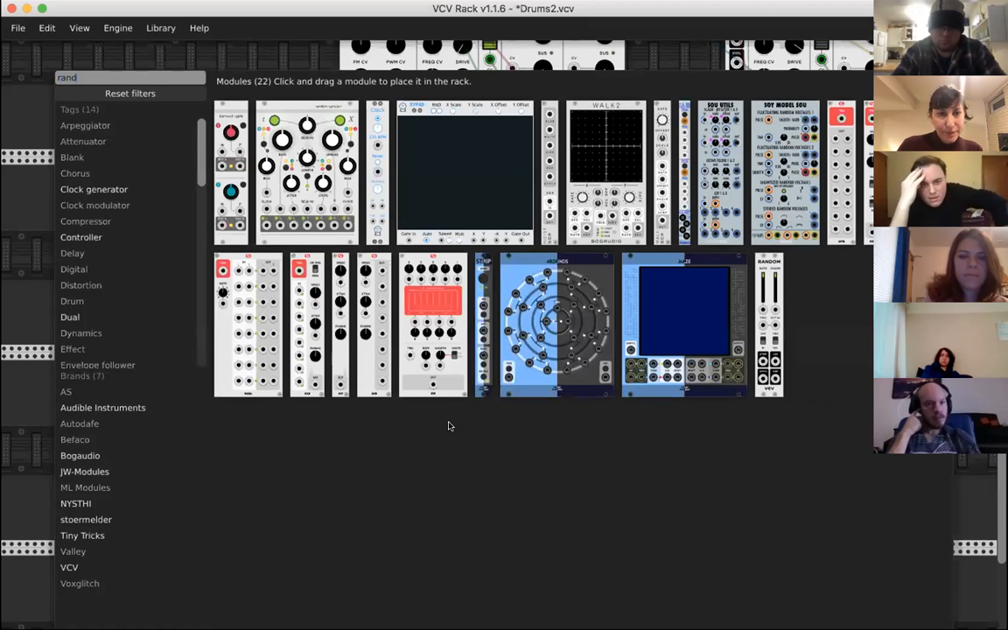
pyautogui.click(770, 289)
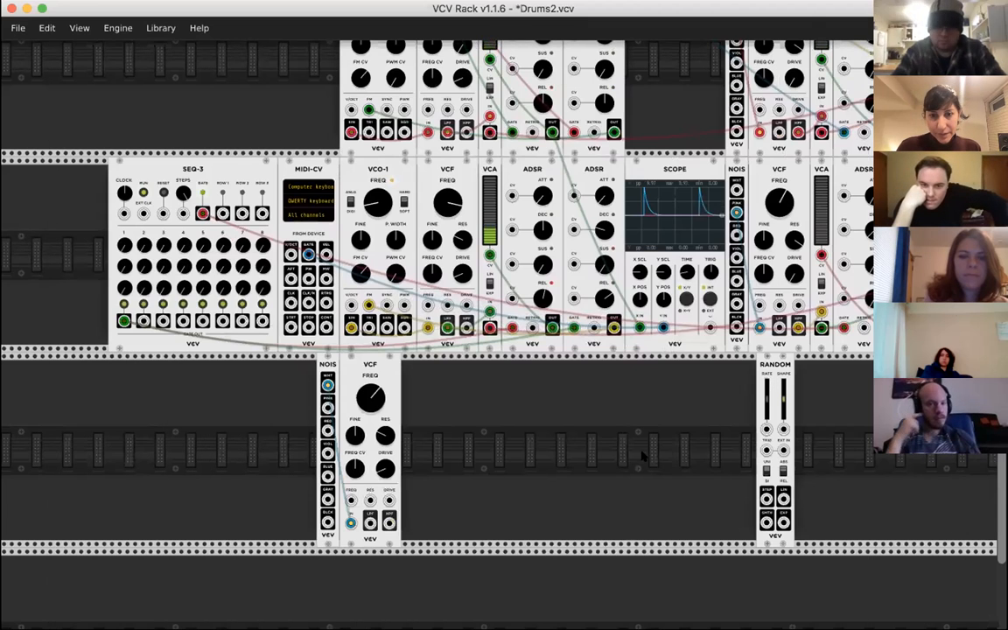
pyautogui.moveTo(777, 362); pyautogui.dragTo(142, 245)
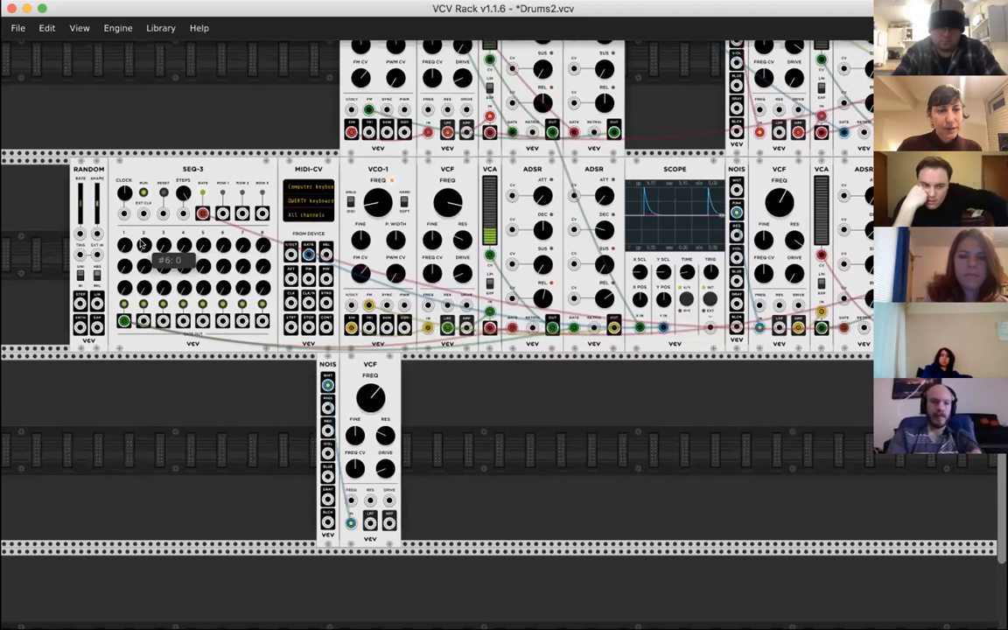
pyautogui.hscroll(-3, 142, 244)
pyautogui.scroll(1, 142, 245)
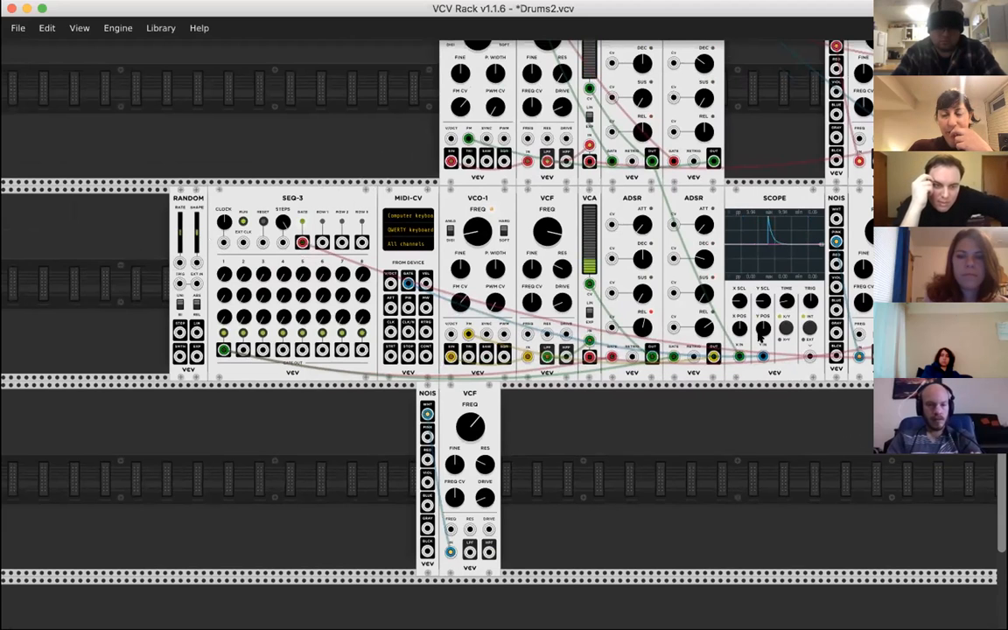
pyautogui.hscroll(5, 760, 340)
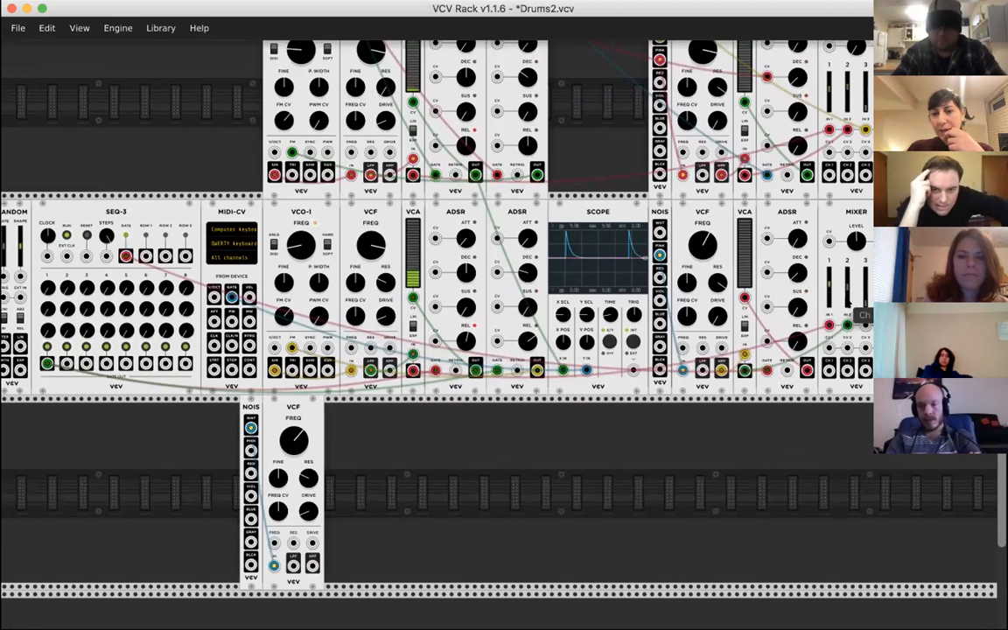
pyautogui.hscroll(-4, 853, 307)
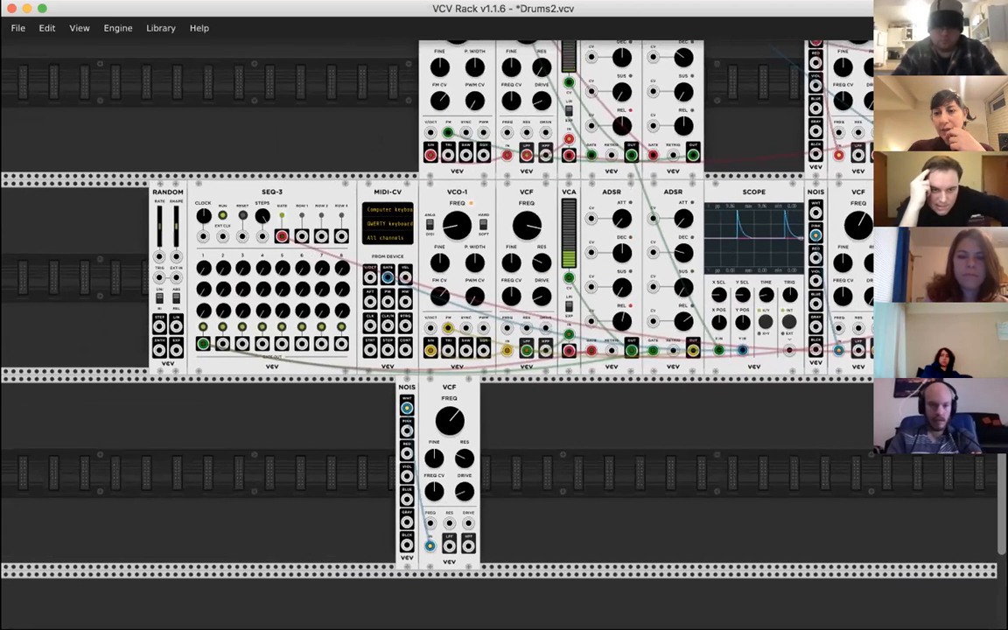
pyautogui.hscroll(-2, 461, 345)
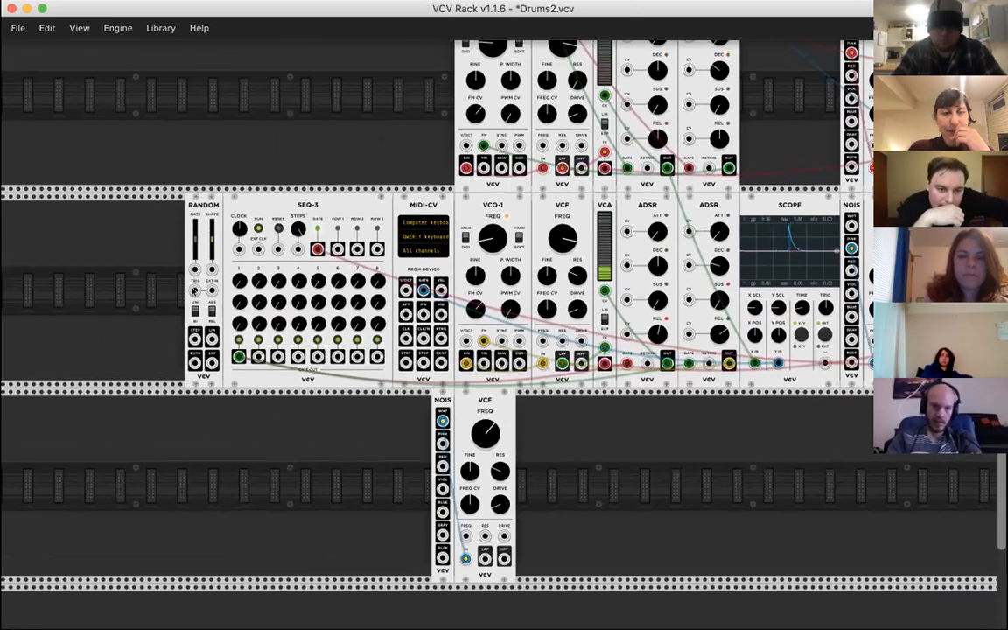
pyautogui.scroll(2, 194, 291)
pyautogui.hscroll(-1, 194, 291)
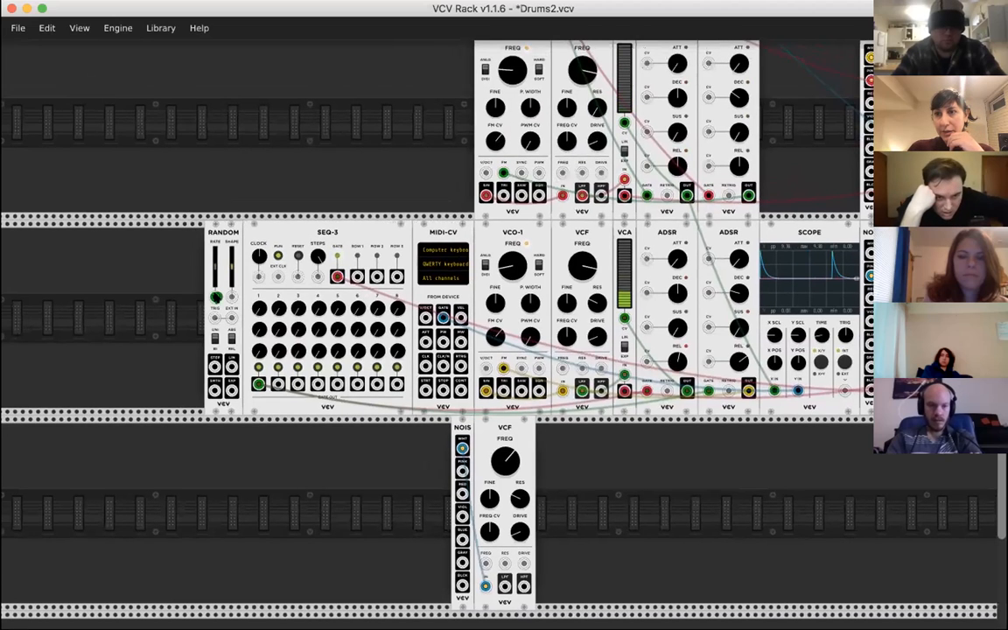
pyautogui.moveTo(215, 298); pyautogui.dragTo(224, 377)
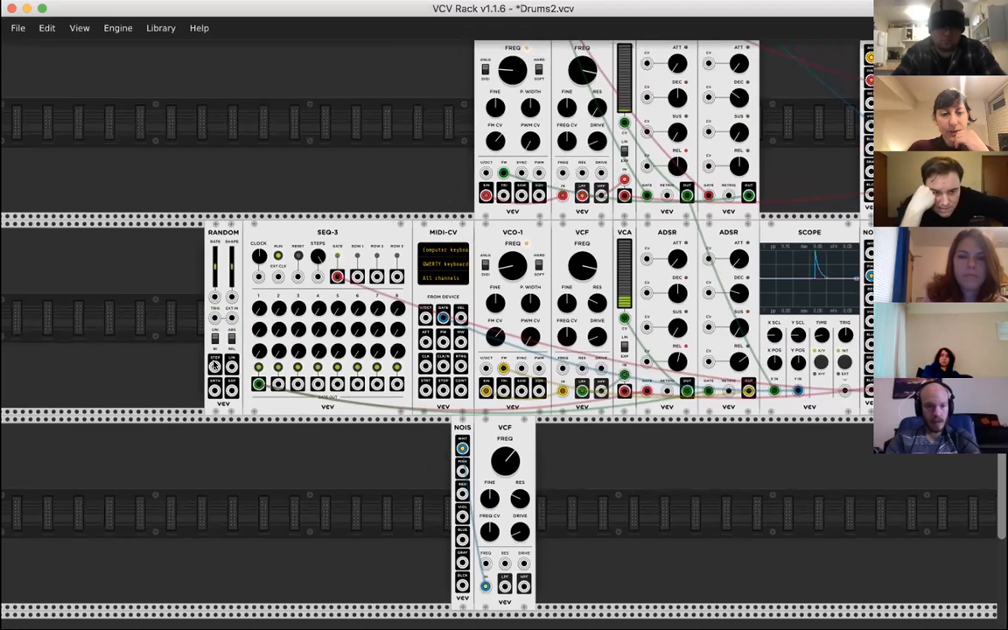
# - Try patching RANDOM's STEP output into the input below SEQ-3's CLOCK knob, repositioning the output end of the cable before removing it
pyautogui.moveTo(215, 366); pyautogui.dragTo(259, 339)
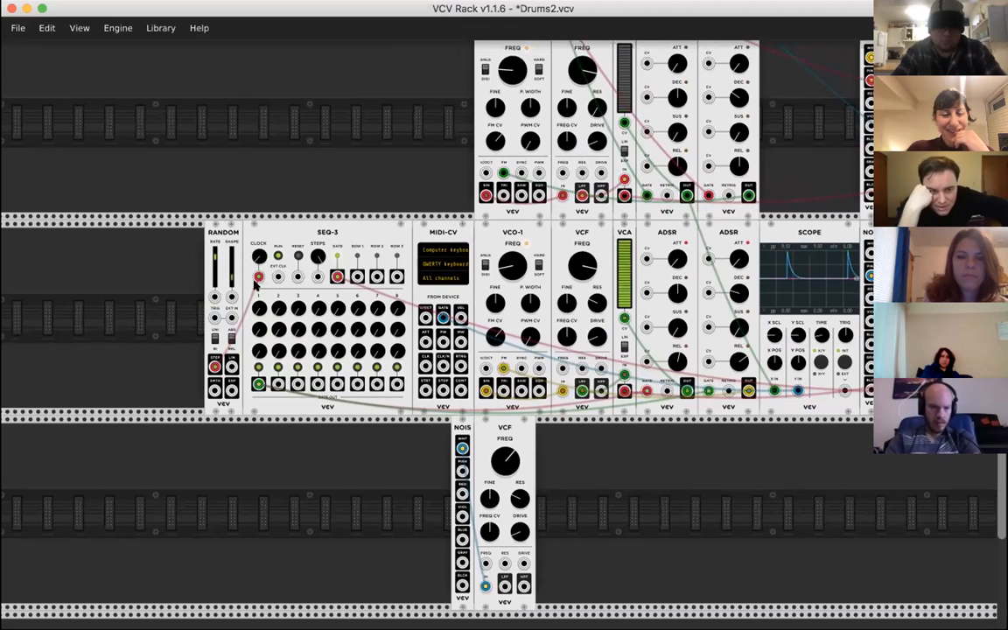
pyautogui.moveTo(234, 368); pyautogui.dragTo(258, 276)
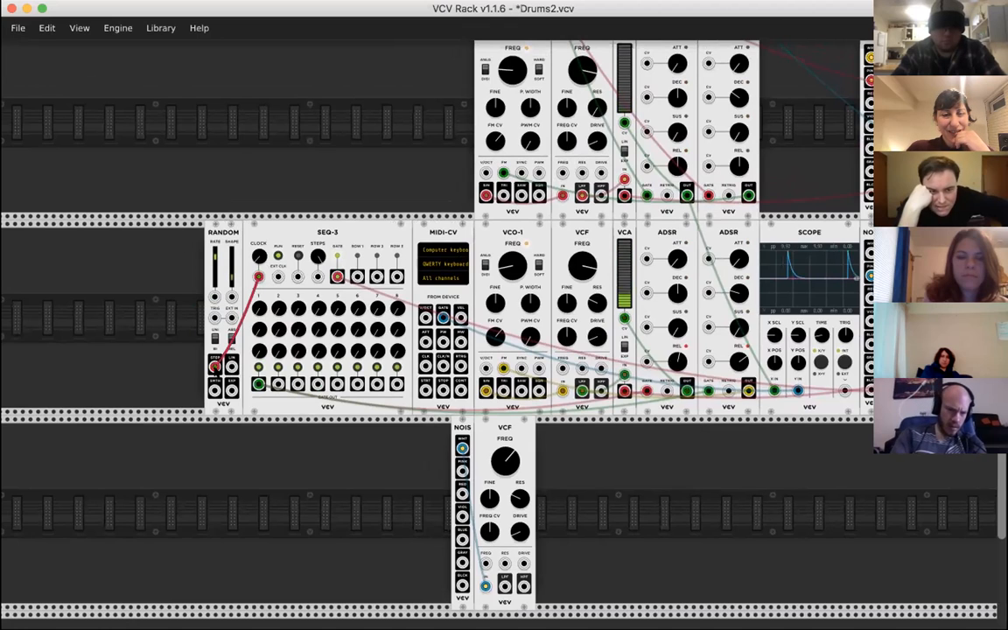
pyautogui.moveTo(216, 367); pyautogui.dragTo(232, 398)
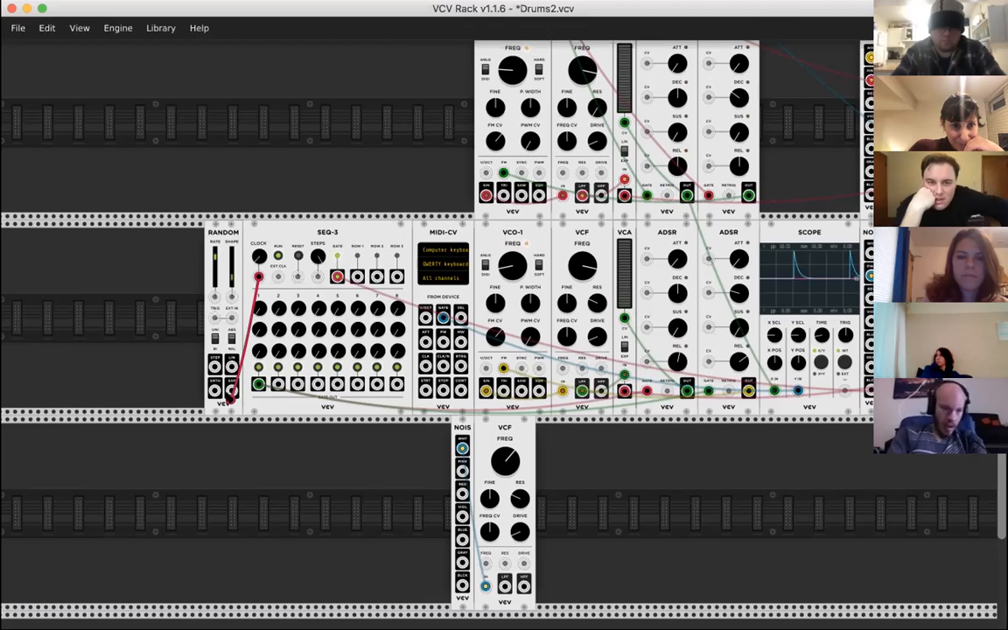
pyautogui.moveTo(230, 396); pyautogui.dragTo(215, 367)
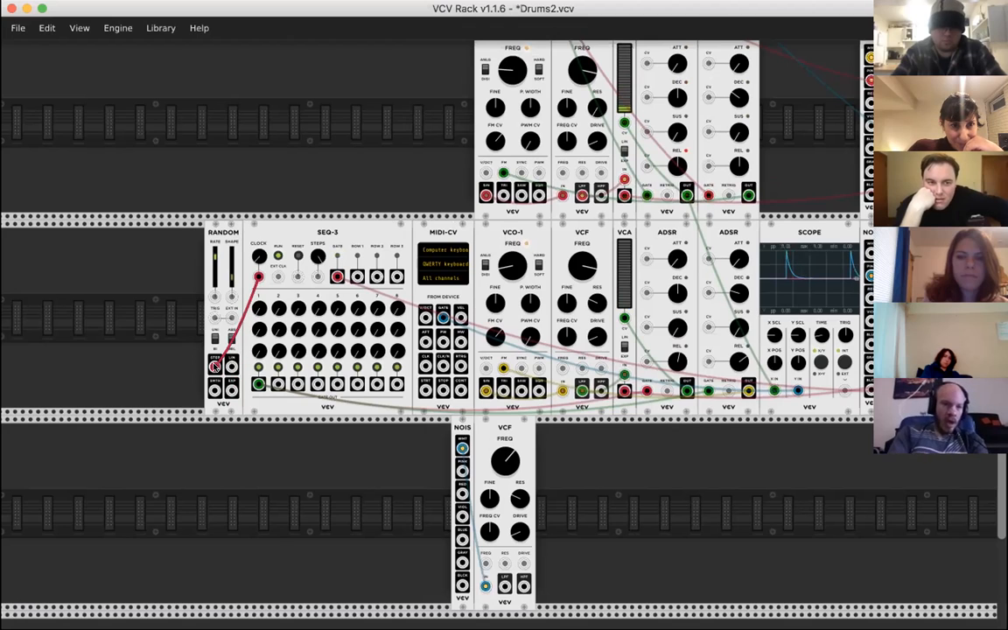
pyautogui.moveTo(215, 258); pyautogui.dragTo(189, 344)
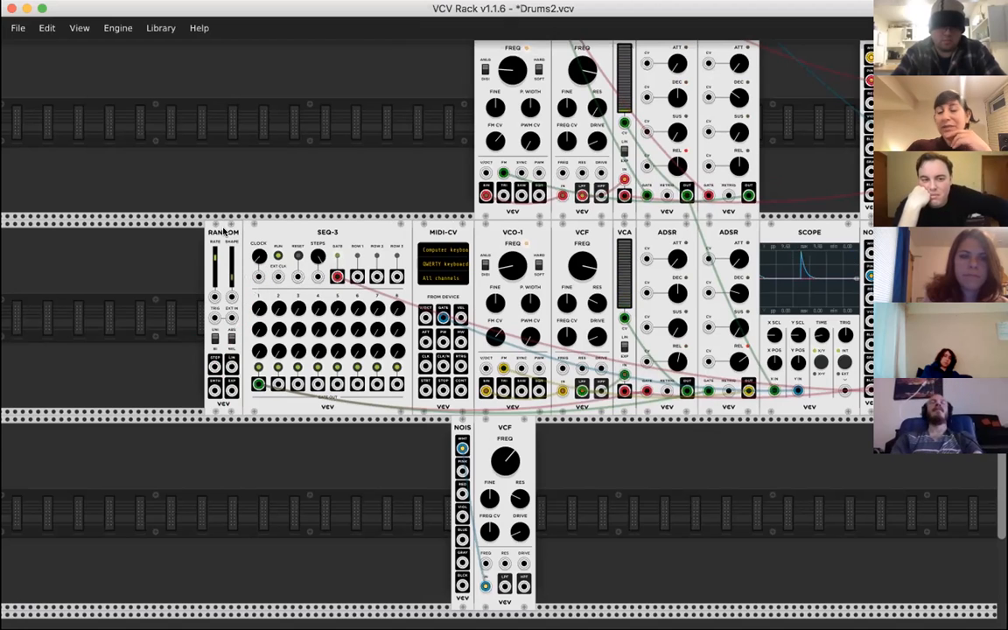
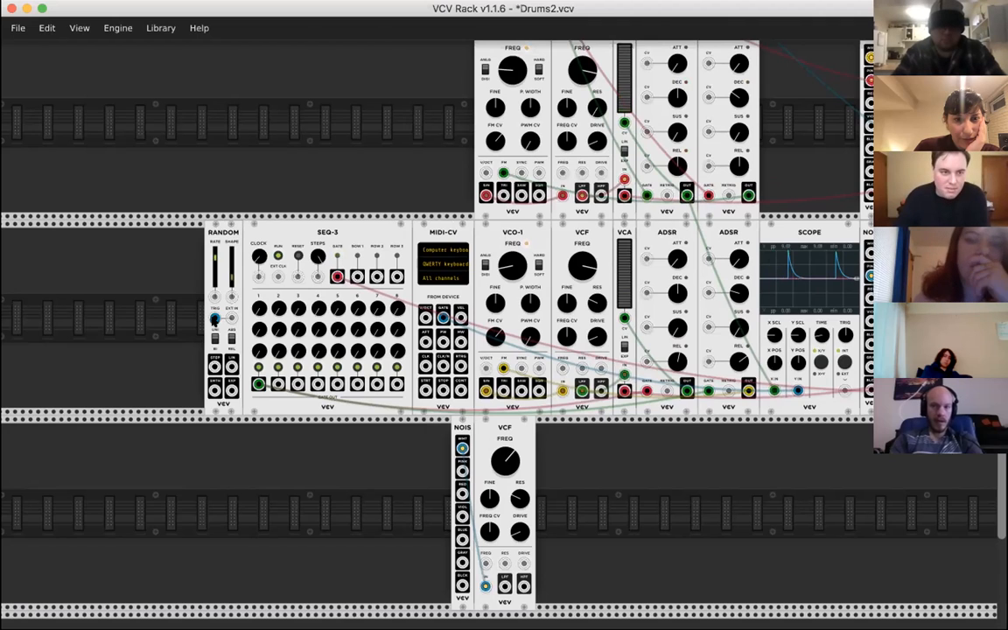
# - Move RANDOM farther left in its row and place NOIS and its VCF side by side directly left of SEQ-3
pyautogui.moveTo(214, 320); pyautogui.dragTo(105, 320)
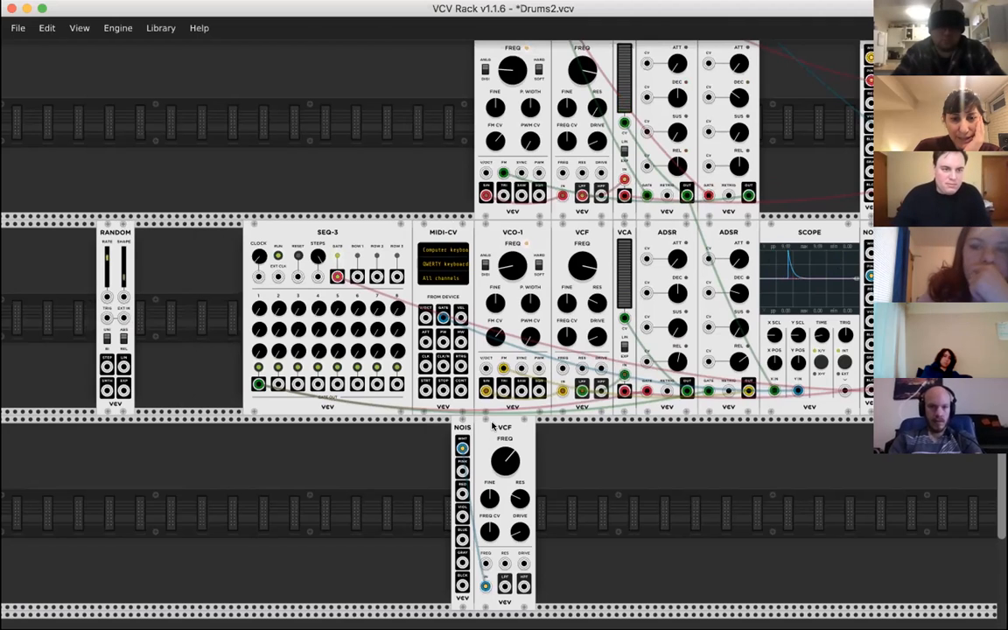
pyautogui.moveTo(462, 429); pyautogui.dragTo(170, 237)
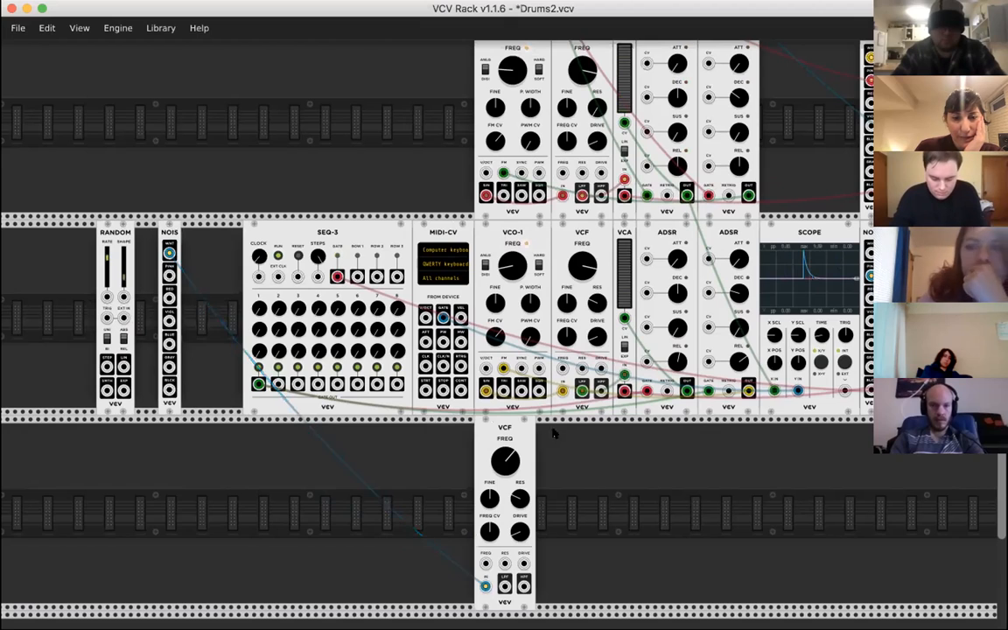
pyautogui.moveTo(525, 434); pyautogui.dragTo(259, 252)
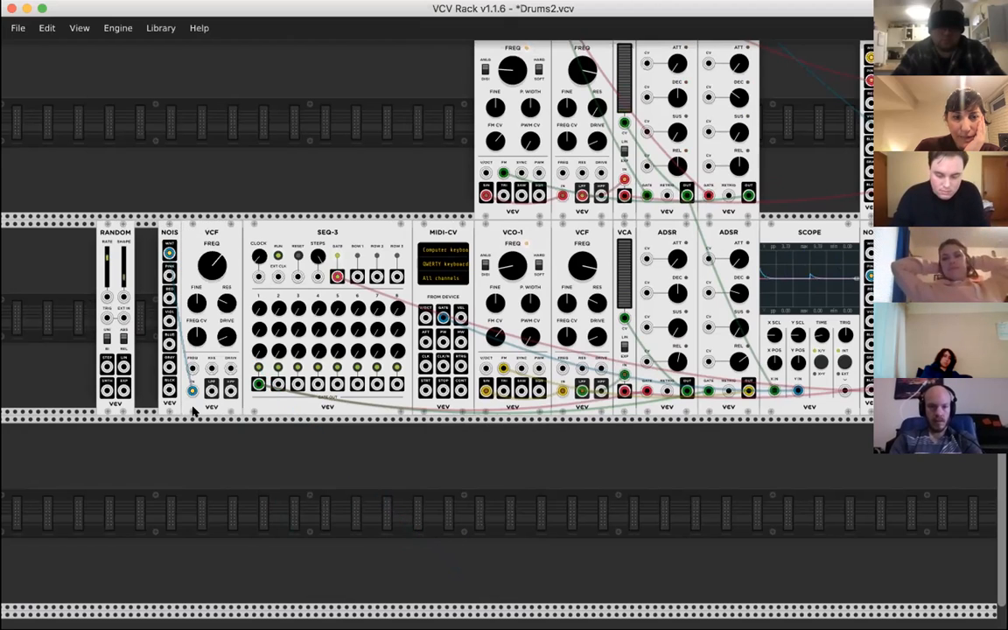
# - Patch the copied VCF's LPF output into the input below SEQ-3's CLOCK knob, adjusting the clock tempo and the VCF cutoff, including 15.849 Hz
pyautogui.moveTo(211, 389); pyautogui.dragTo(258, 277)
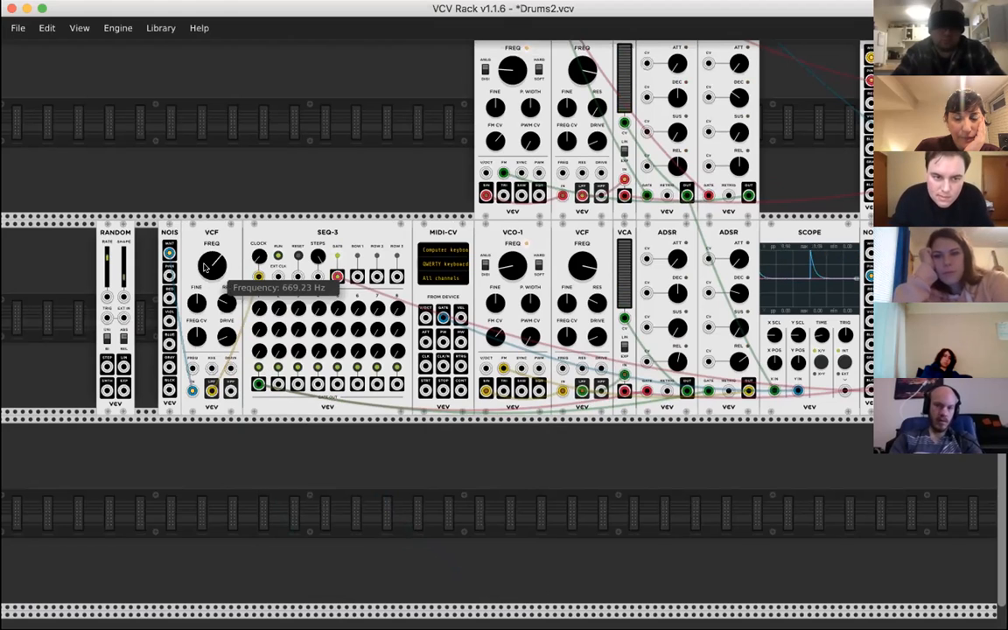
pyautogui.moveTo(259, 256); pyautogui.dragTo(259, 250)
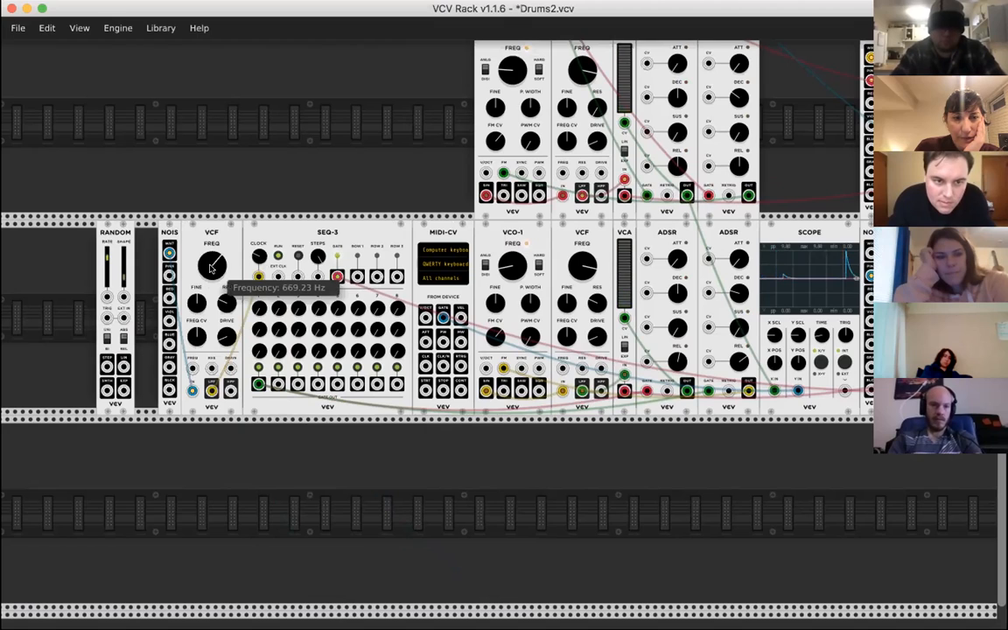
pyautogui.moveTo(210, 269); pyautogui.dragTo(210, 268)
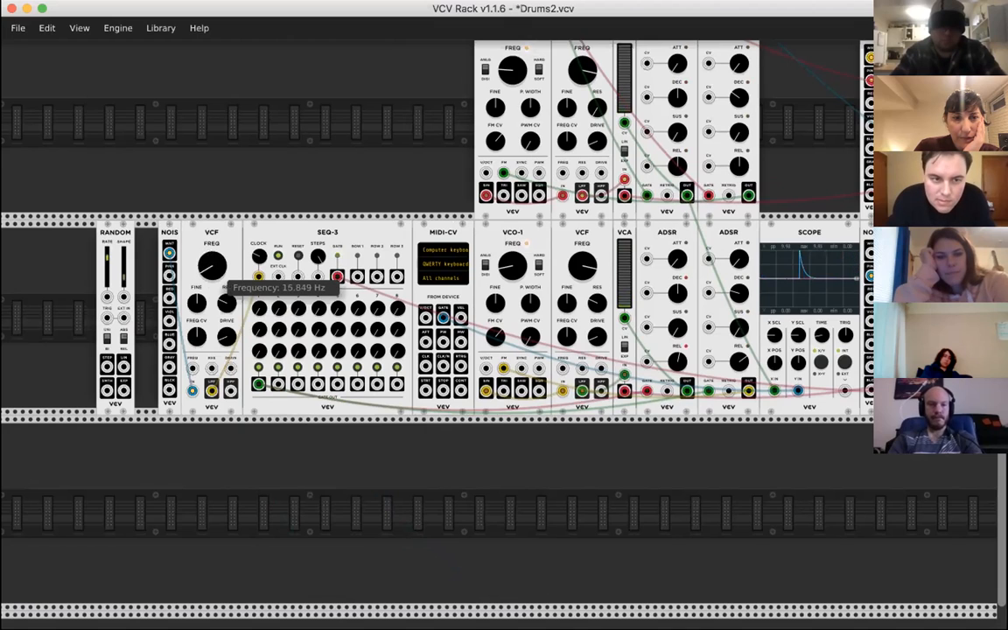
pyautogui.moveTo(212, 266); pyautogui.dragTo(212, 277)
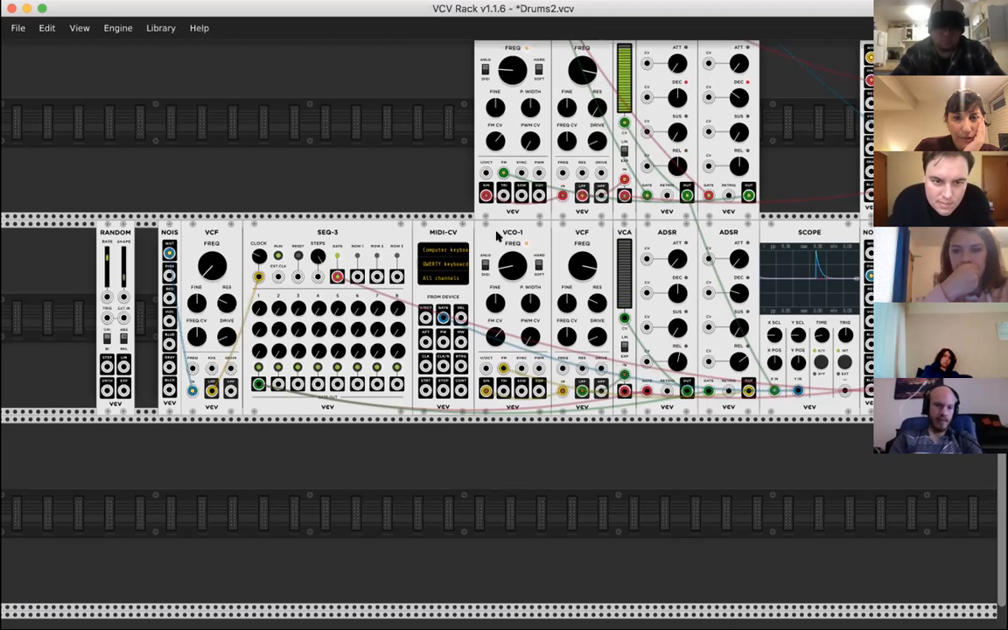
# - Shift RANDOM farther left and add VCV's LFO-2, found with the search "lfo", directly left of NOIS
pyautogui.moveTo(122, 230); pyautogui.dragTo(13, 230)
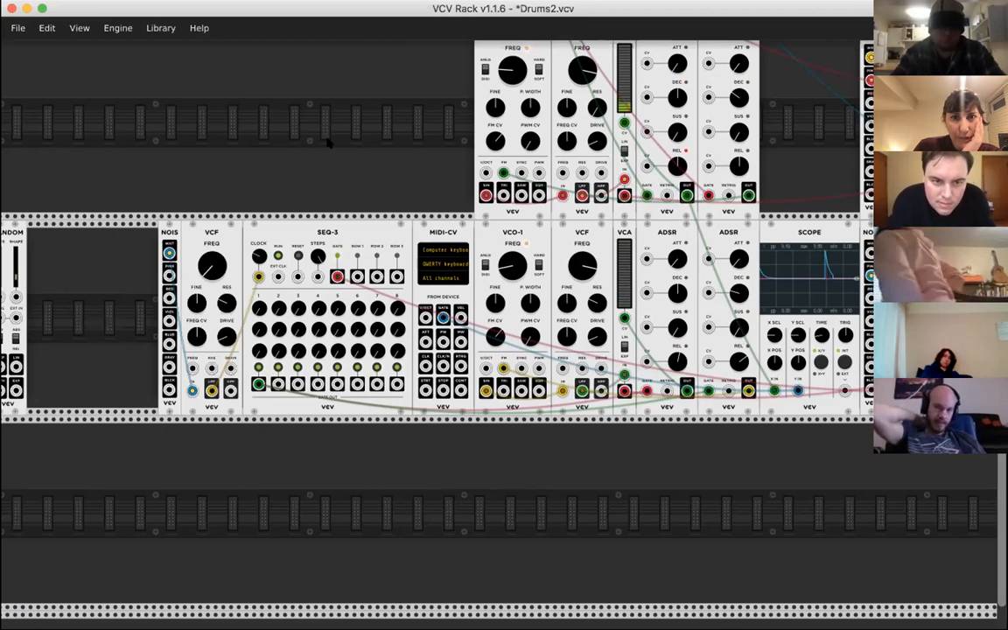
pyautogui.hscroll(-1, 328, 142)
pyautogui.hscroll(2, 457, 168)
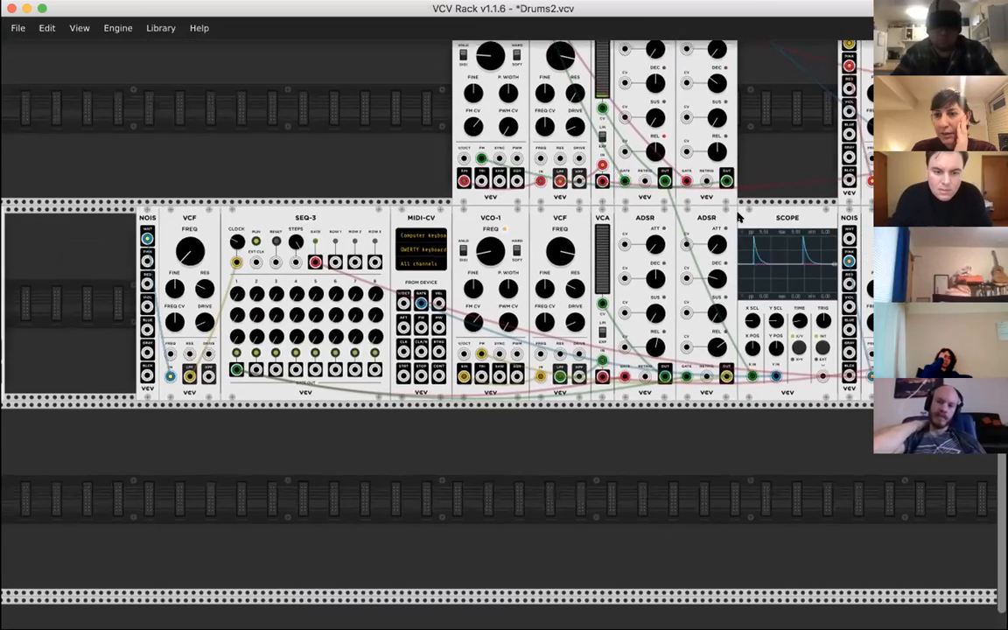
pyautogui.hscroll(3, 632, 189)
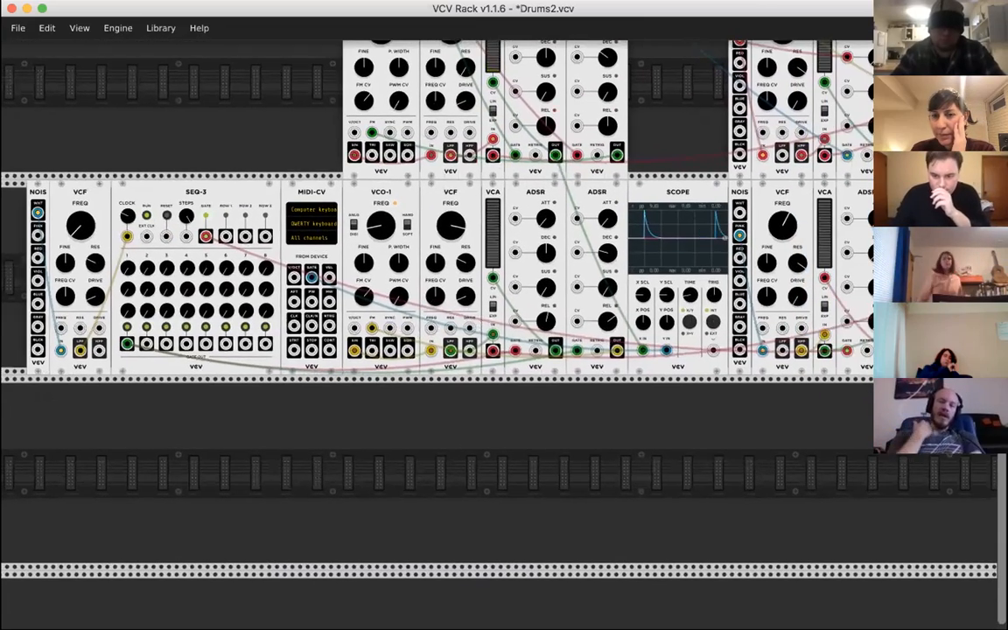
pyautogui.hscroll(-3, 548, 206)
pyautogui.scroll(3, 548, 205)
pyautogui.hscroll(-2, 548, 206)
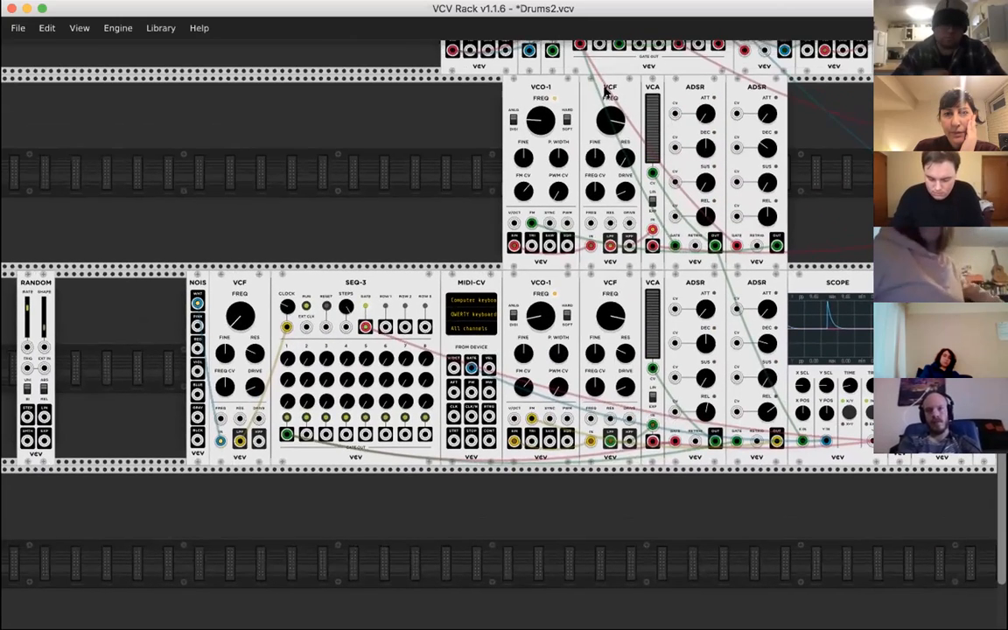
pyautogui.rightClick(167, 288)
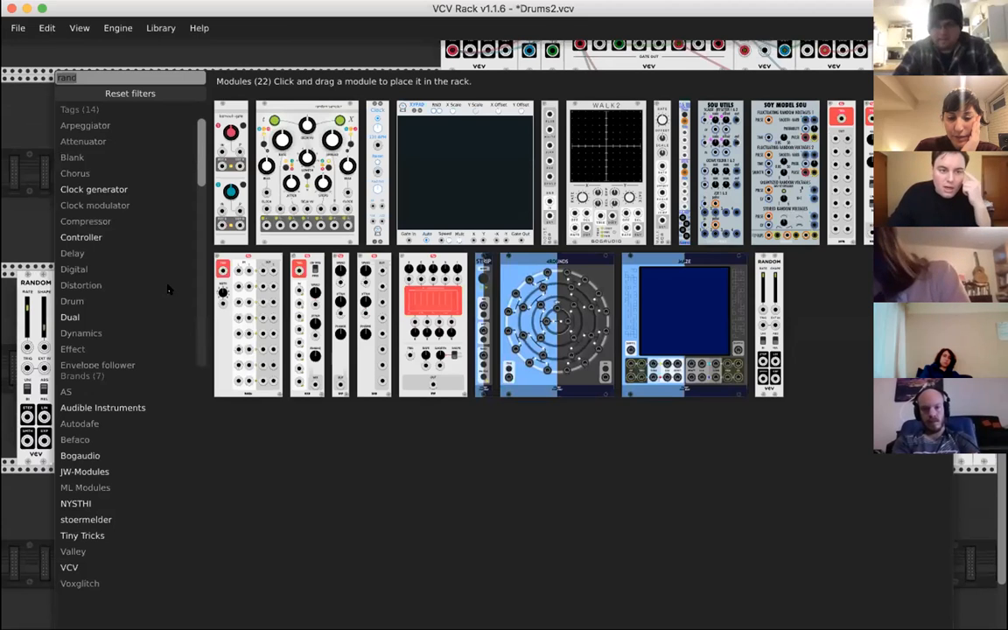
pyautogui.press('BackSpace')
pyautogui.write('lfo')
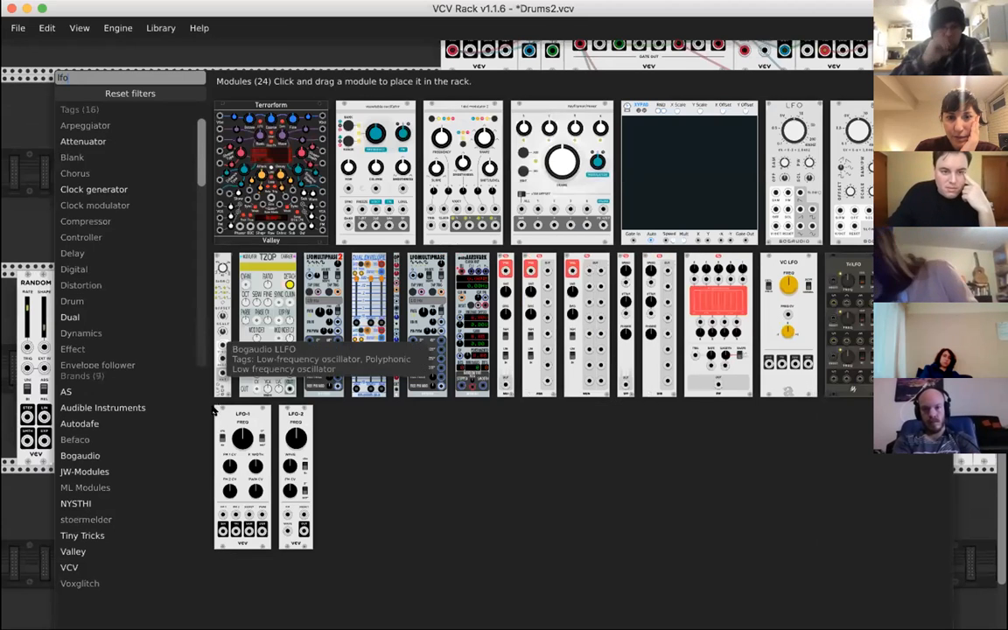
pyautogui.click(292, 418)
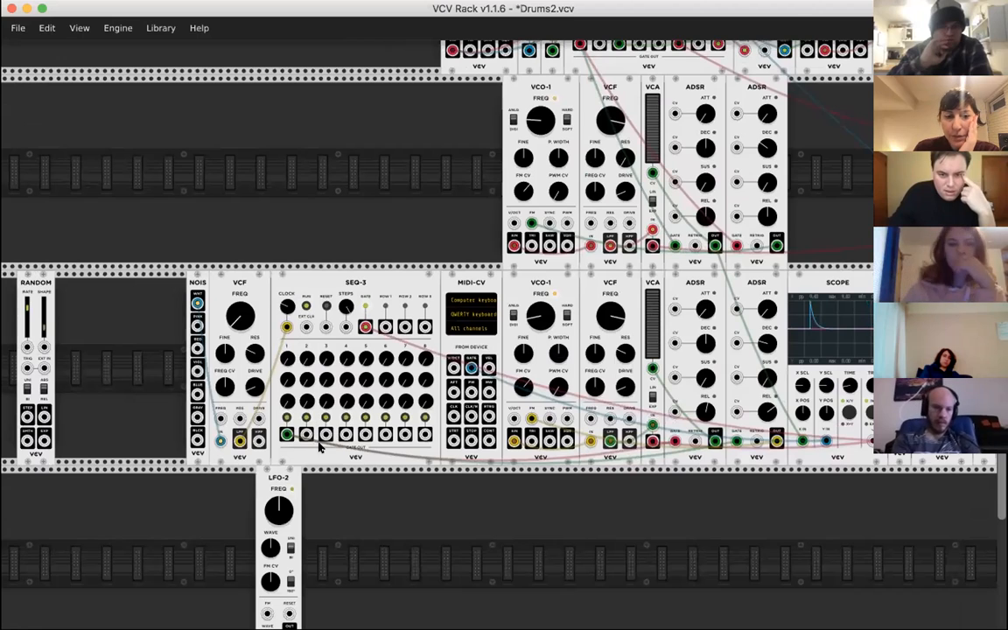
pyautogui.moveTo(278, 525); pyautogui.dragTo(162, 330)
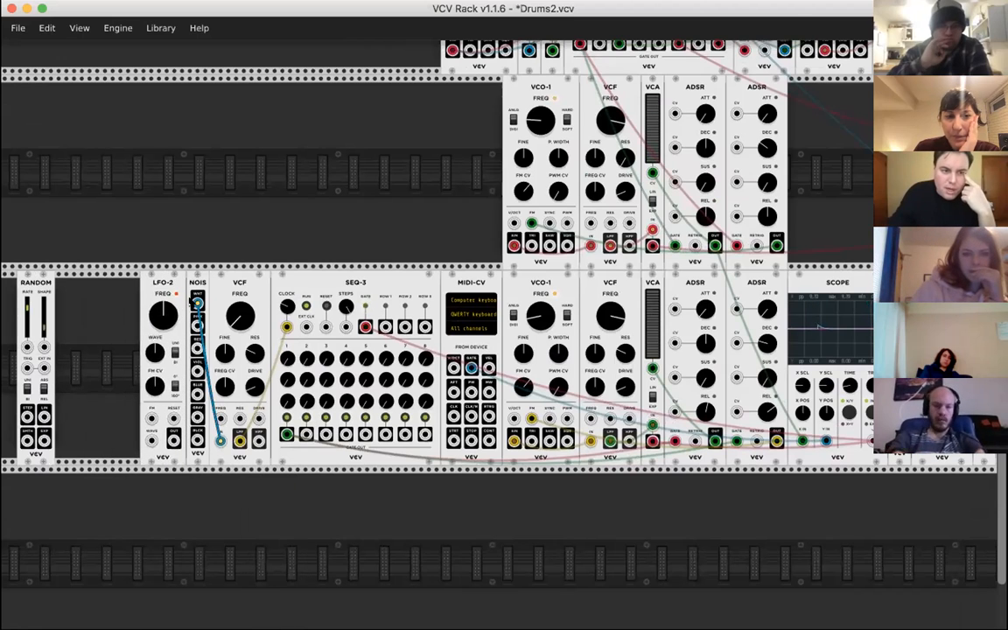
# - Find Bogaudio's ADDITATOR in the module library with the search "boga" and add it beside the VCO-1 above SEQ-3
pyautogui.rightClick(313, 225)
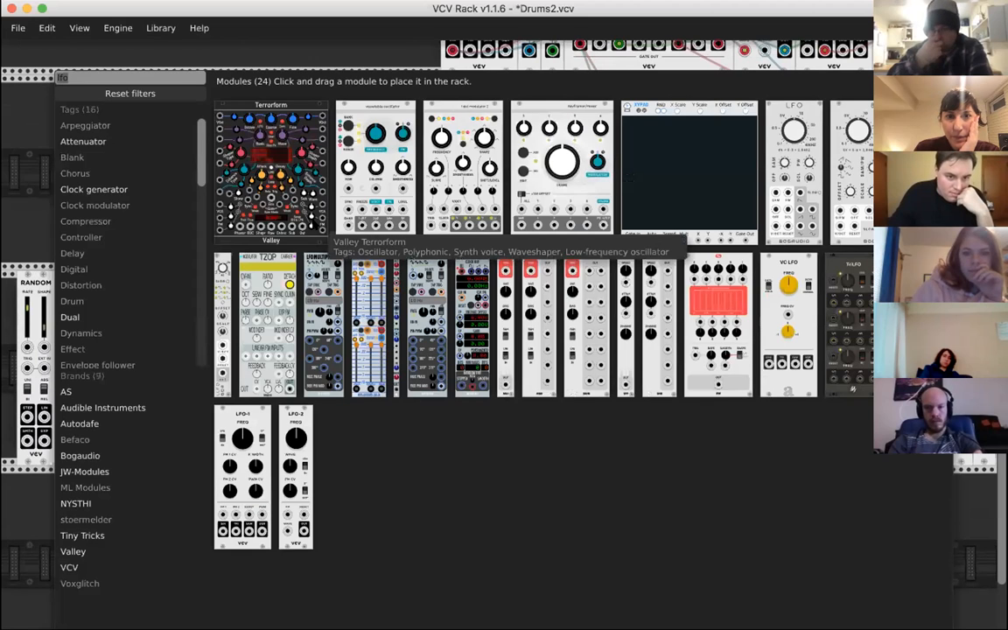
pyautogui.write('boga')
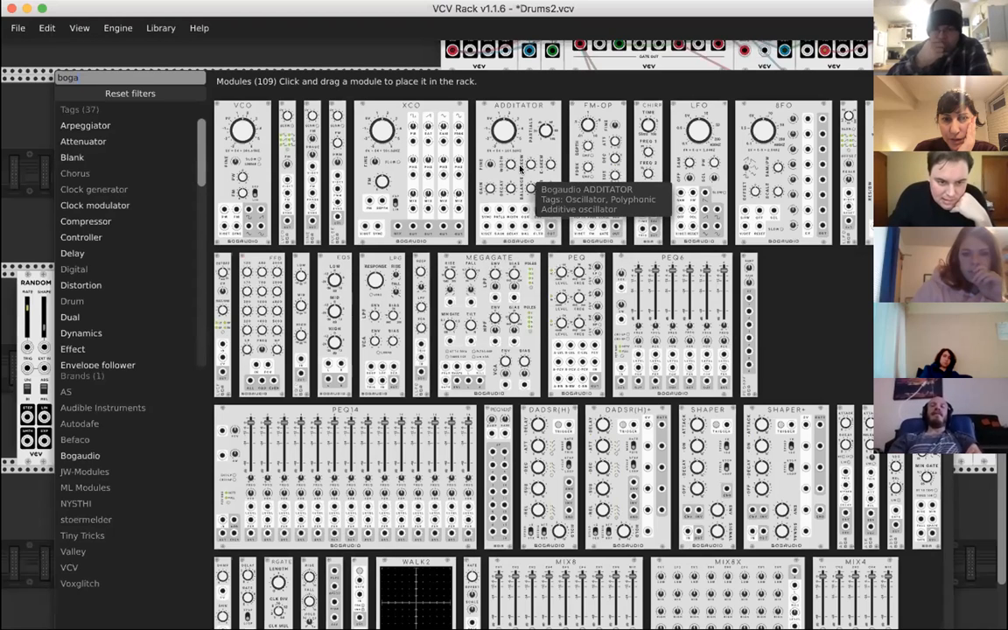
pyautogui.click(545, 114)
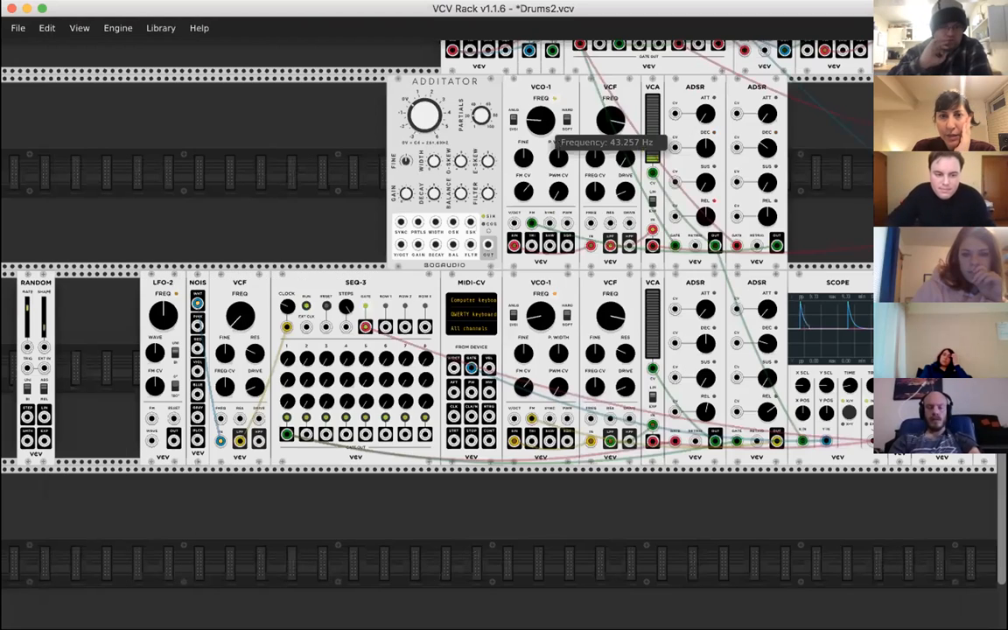
# - Wire SEQ-3's ROW 1 output to ADDITATOR's V/OCT and its OUT to the lower MIXER's IN 3, trying a frequency of 126.27 Hz
pyautogui.scroll(2, 285, 331)
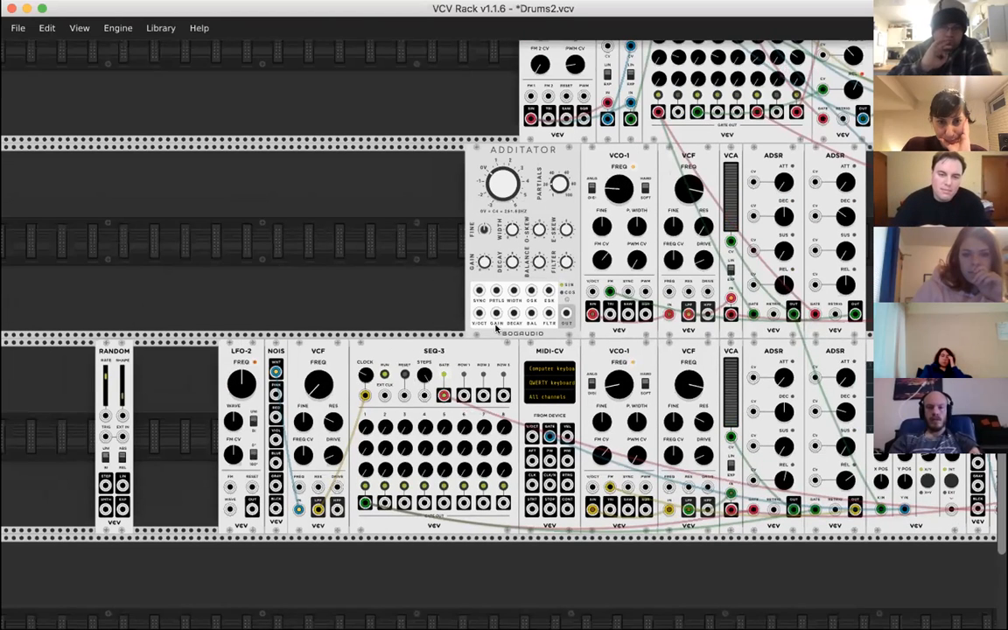
pyautogui.scroll(-2, 493, 333)
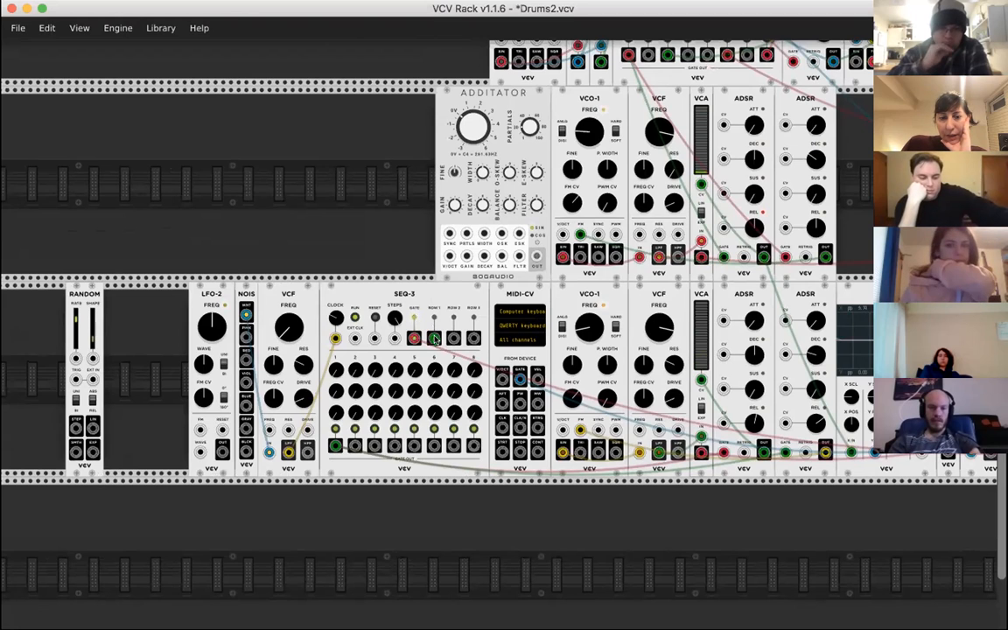
pyautogui.moveTo(435, 338); pyautogui.dragTo(449, 256)
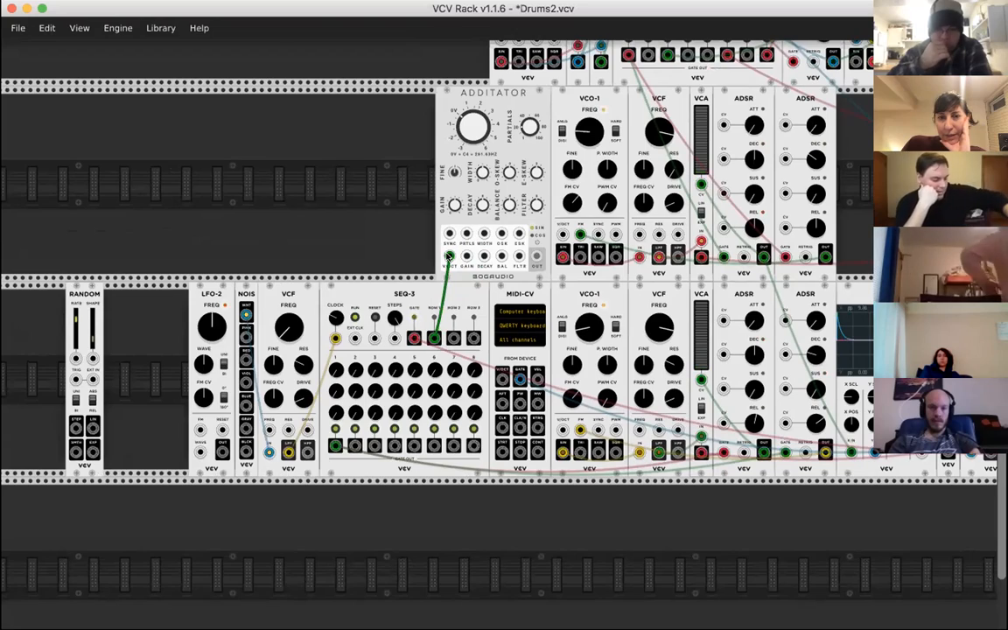
pyautogui.moveTo(474, 128); pyautogui.dragTo(473, 163)
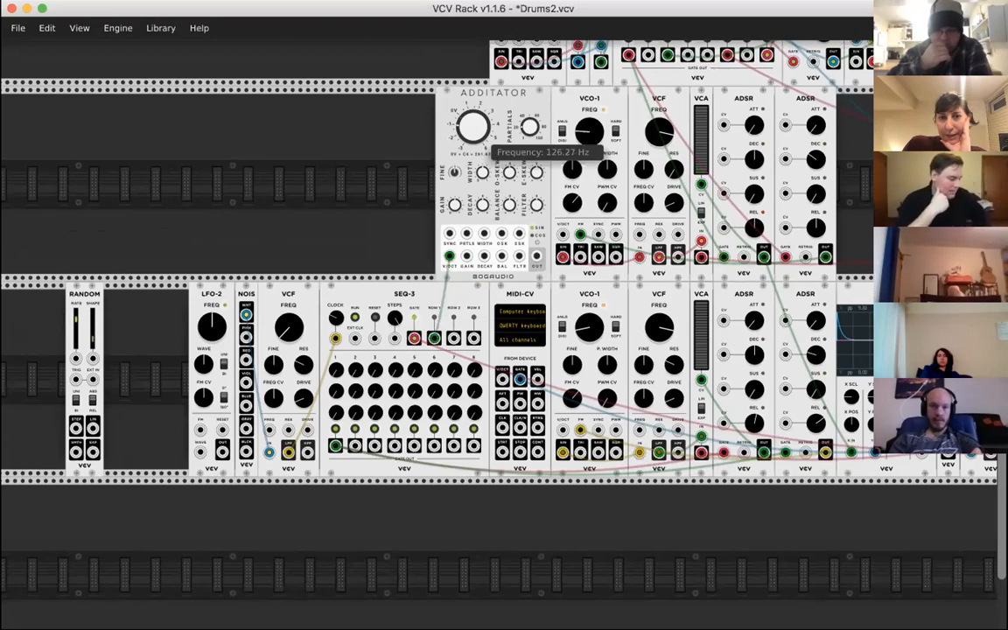
pyautogui.hscroll(10, 748, 251)
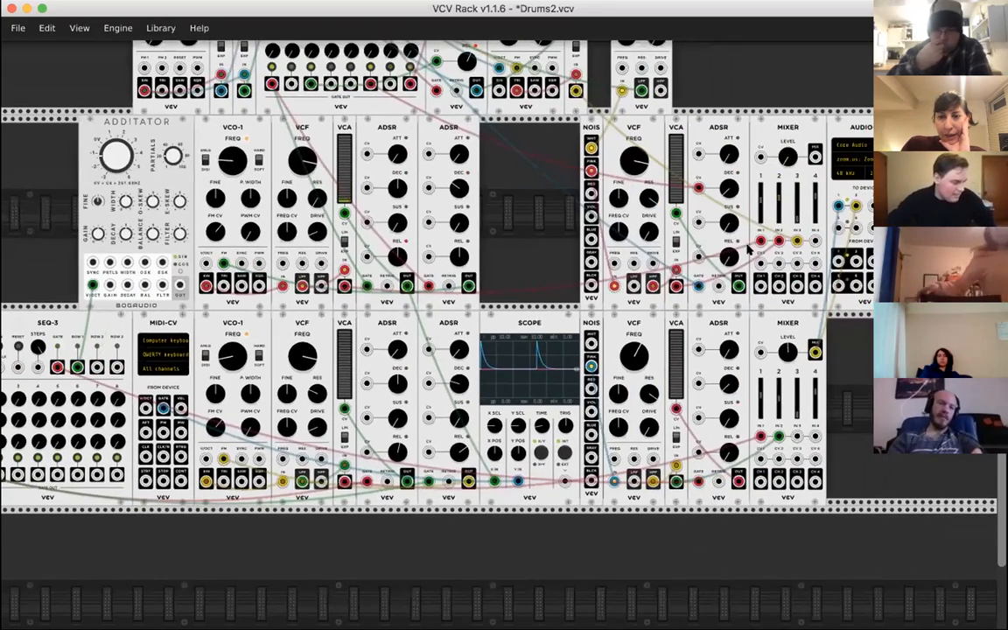
pyautogui.moveTo(798, 435); pyautogui.dragTo(180, 285)
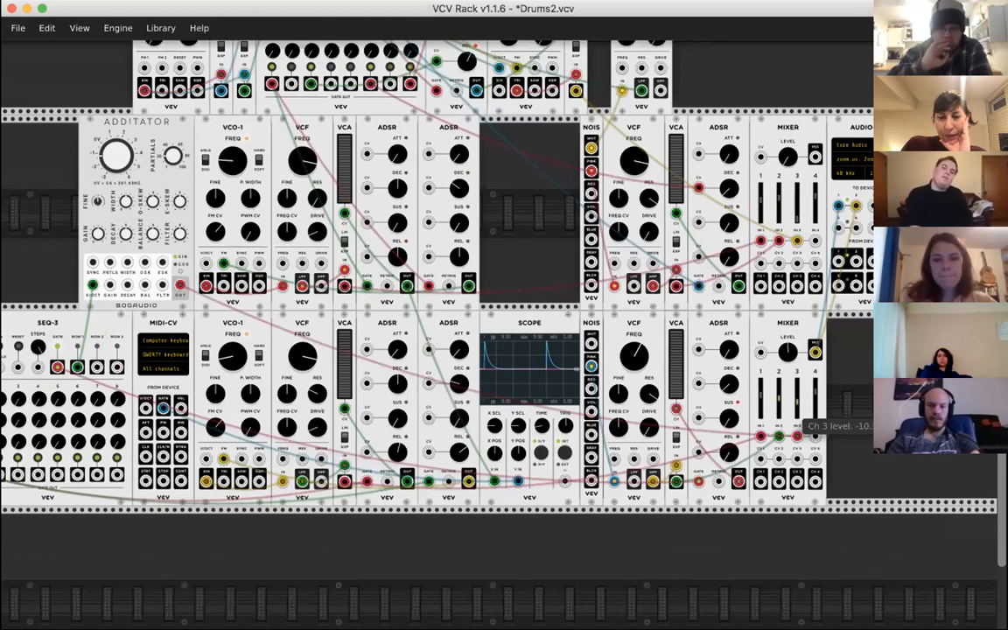
# - Reroute the VCF's LPF cable from SEQ-3's clock input to the input below its STEPS knob
pyautogui.hscroll(-10, 797, 416)
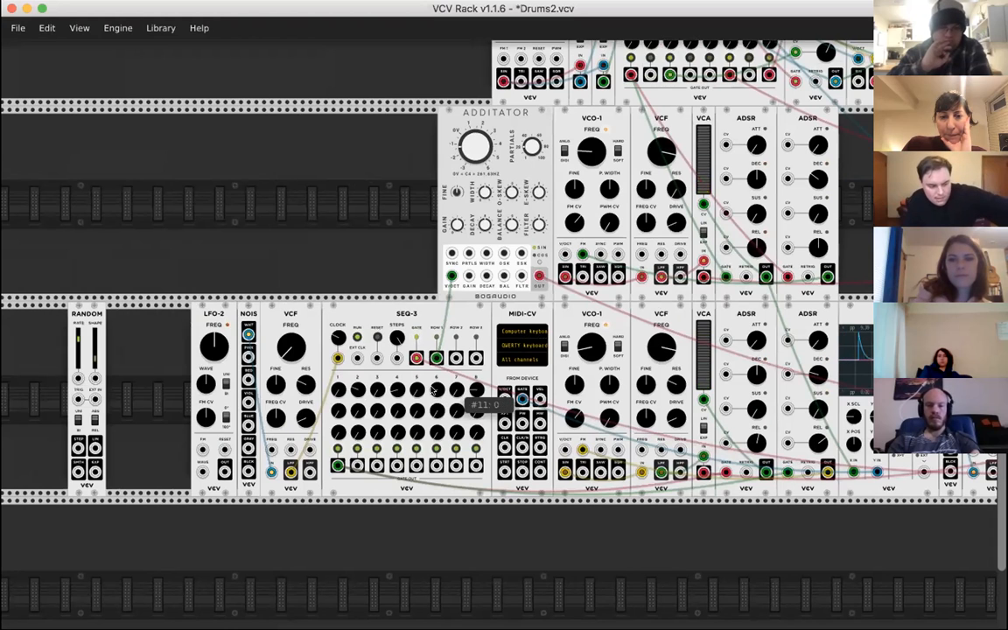
pyautogui.scroll(-1, 325, 342)
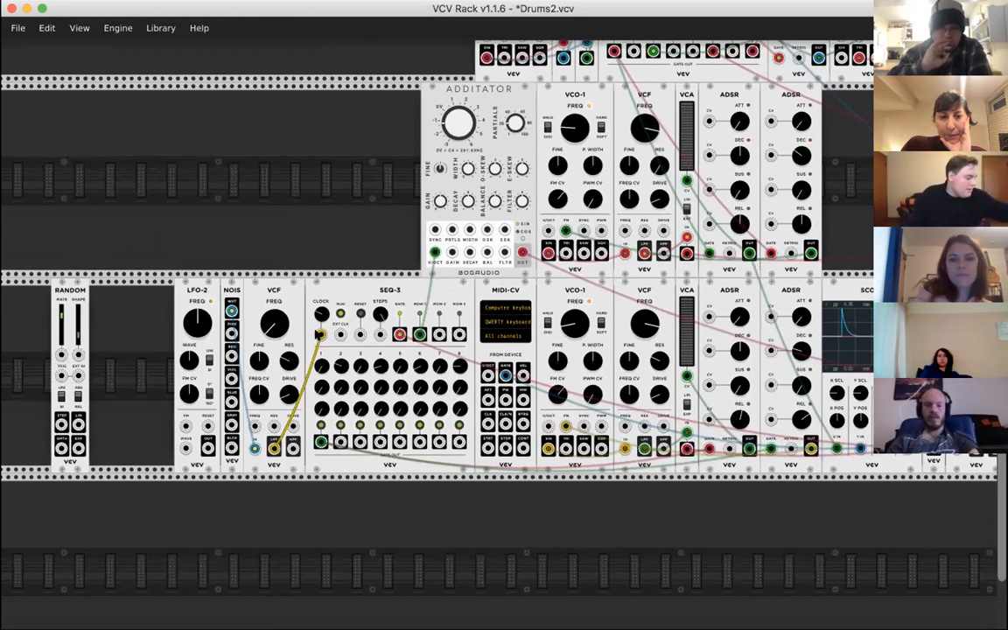
pyautogui.moveTo(322, 336)
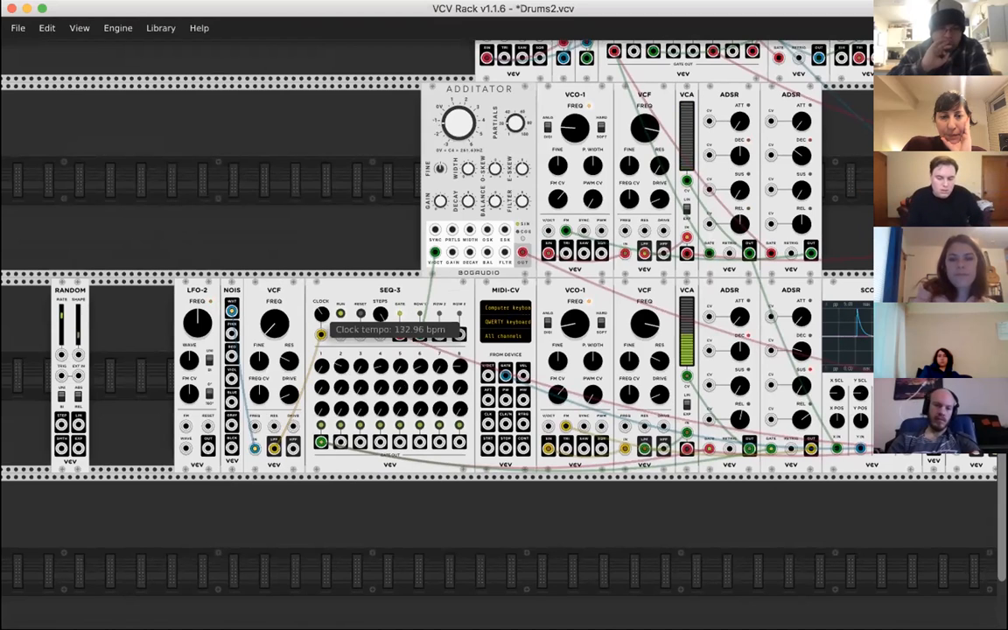
pyautogui.moveTo(274, 448); pyautogui.dragTo(380, 335)
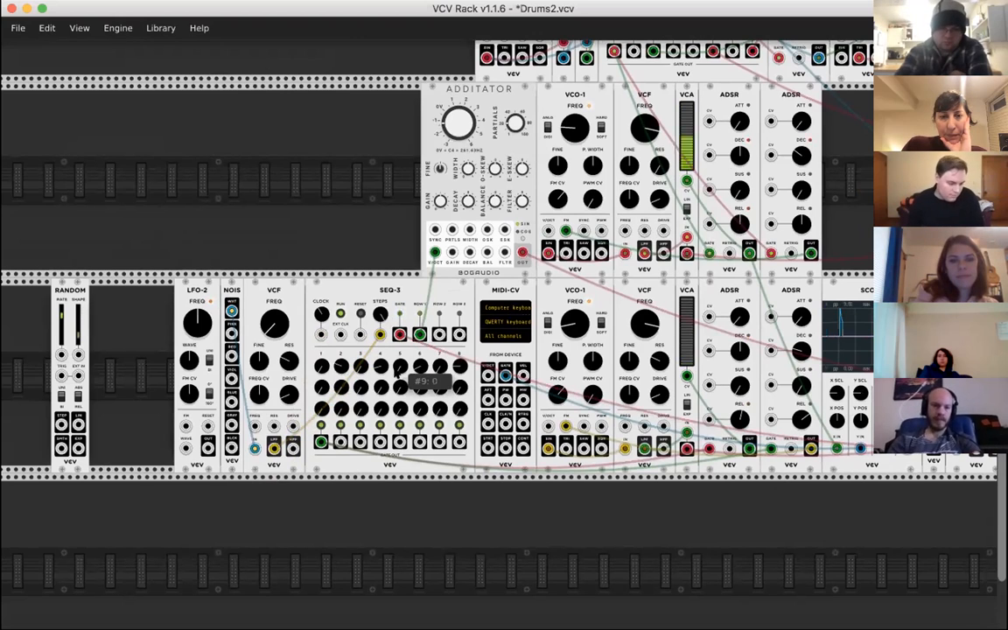
# - Adjust ADDITATOR's tone with its width and skew controls, including an odd skew of 24.6%
pyautogui.moveTo(468, 168); pyautogui.dragTo(468, 168)
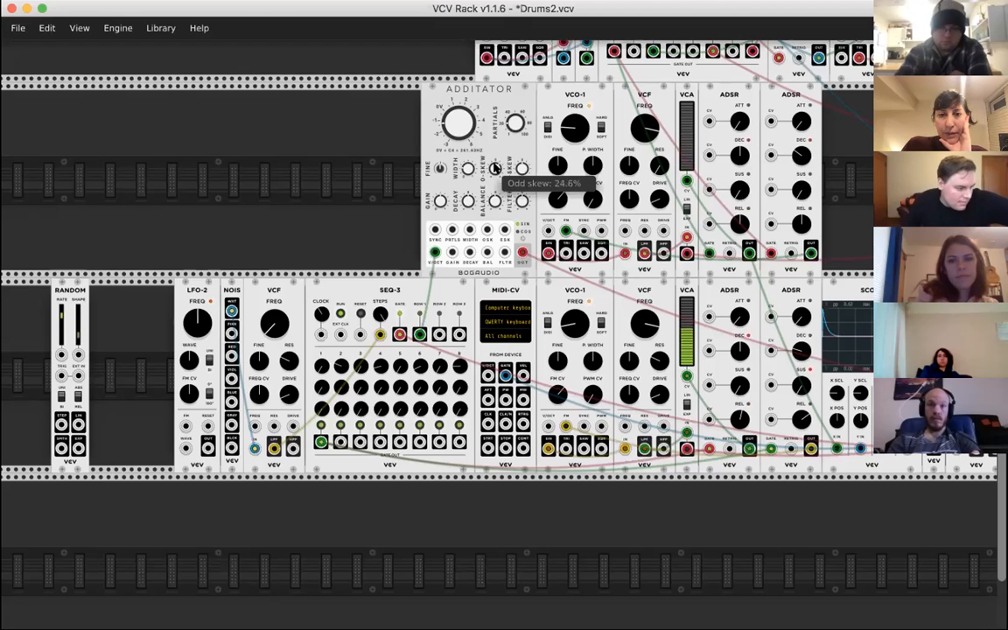
pyautogui.moveTo(522, 169); pyautogui.dragTo(523, 154)
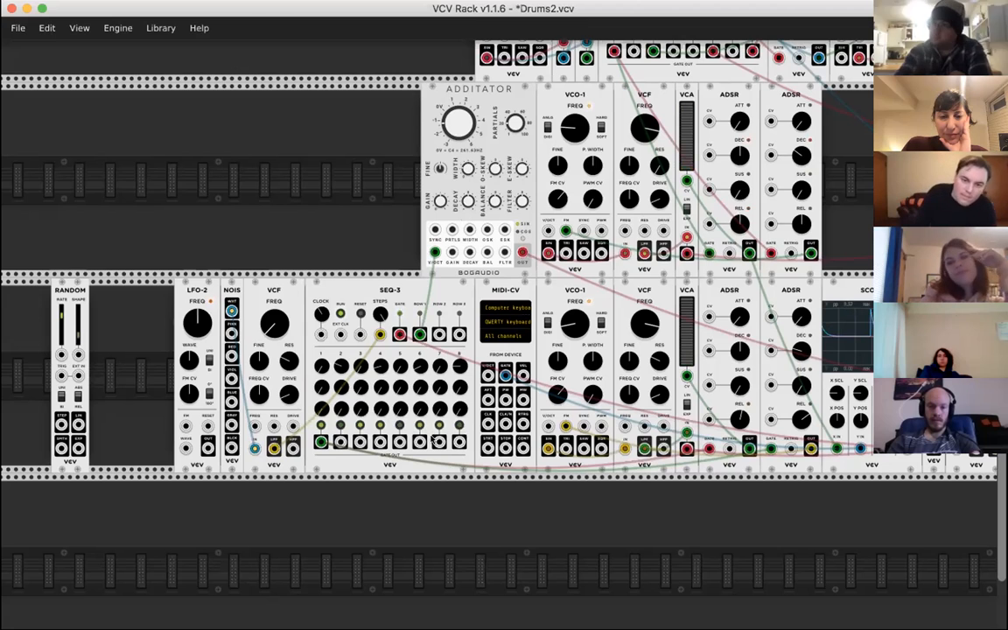
# - Switch the source of SEQ-3's STEPS cable from the VCF to LFO-2's OUT, and delete the copied NOIS and VCF modules
pyautogui.hscroll(3, 420, 300)
pyautogui.scroll(-1, 420, 300)
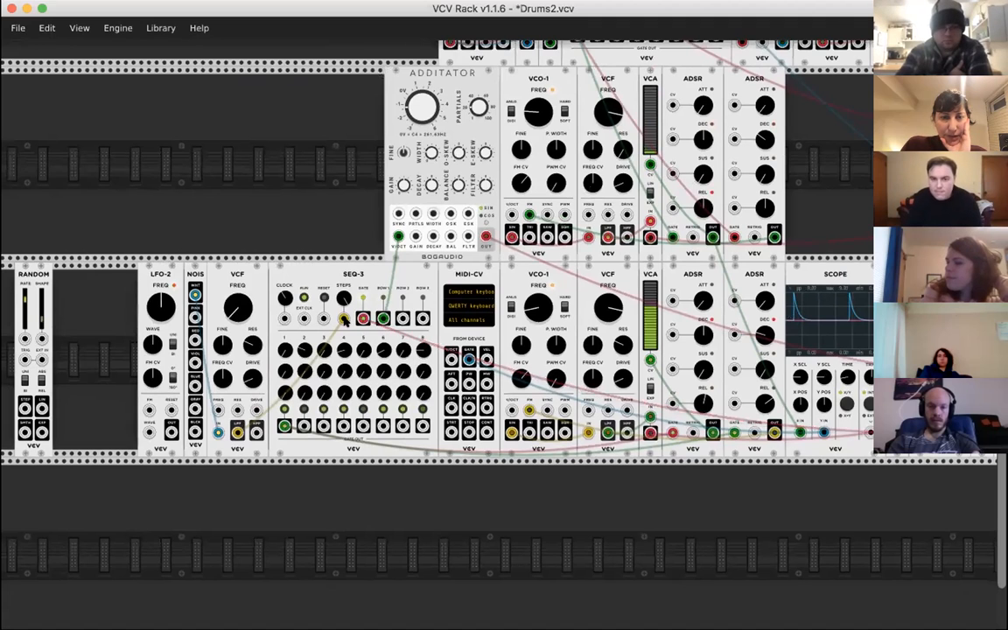
pyautogui.hscroll(-2, 358, 323)
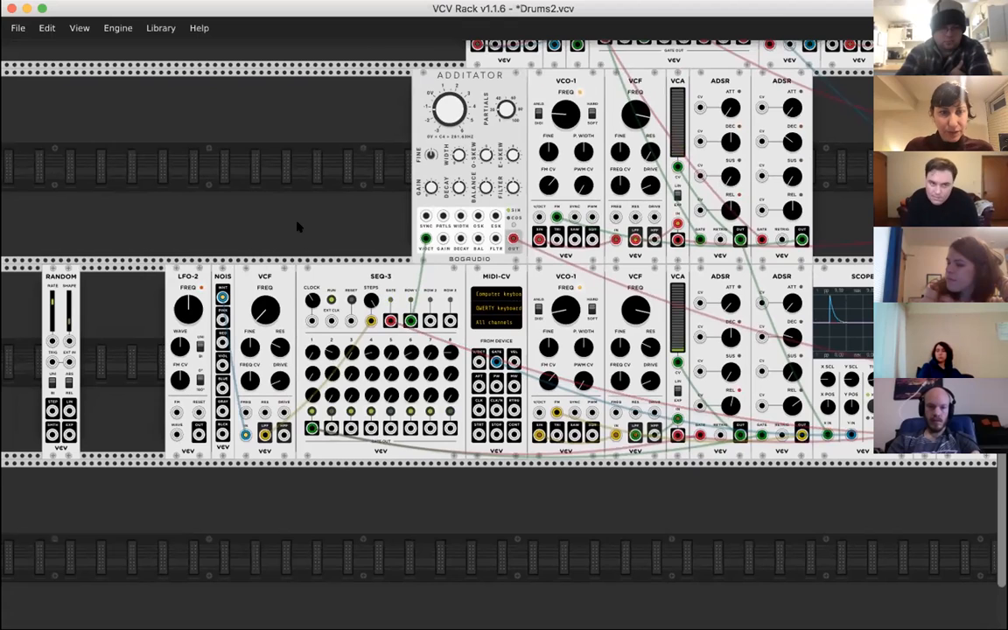
pyautogui.moveTo(264, 434); pyautogui.dragTo(199, 434)
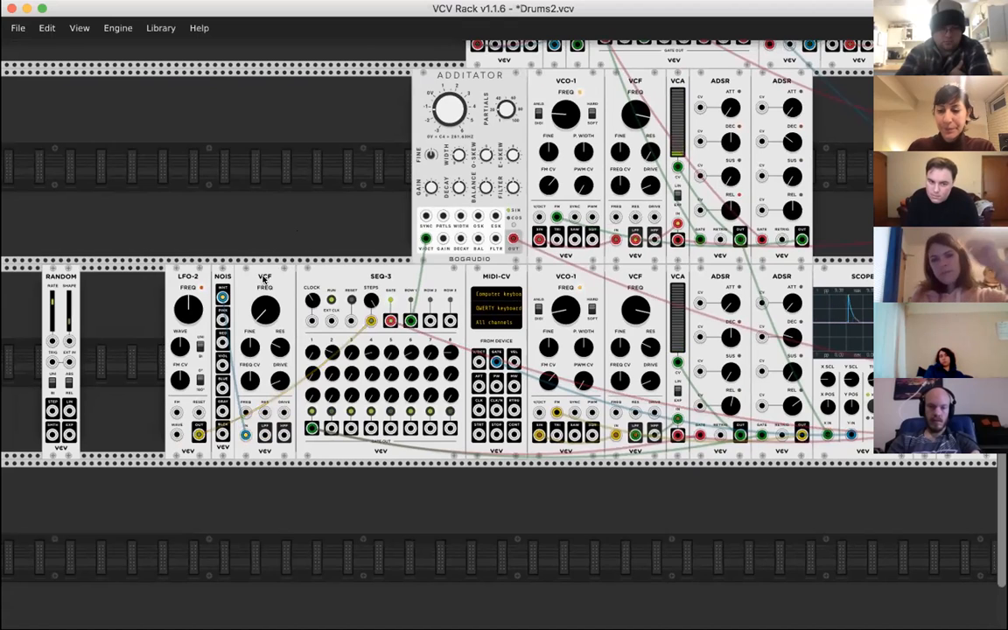
pyautogui.press('BackSpace')
pyautogui.press('BackSpace')
# - Move LFO-2 directly left of SEQ-3 and lower its frequency to 0.39256 Hz
pyautogui.moveTo(201, 278); pyautogui.dragTo(313, 278)
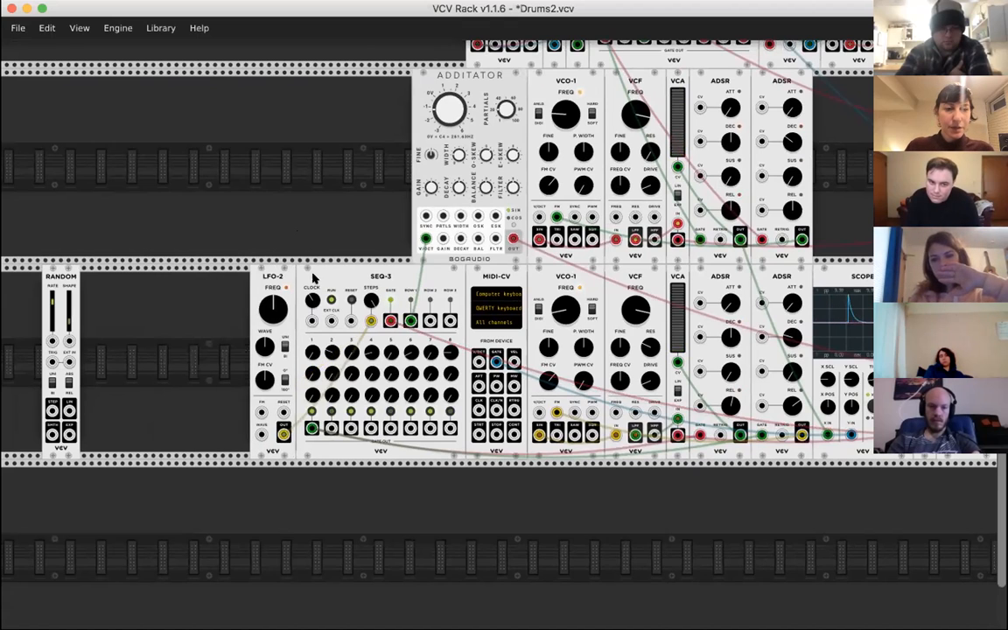
pyautogui.moveTo(266, 305); pyautogui.dragTo(266, 420)
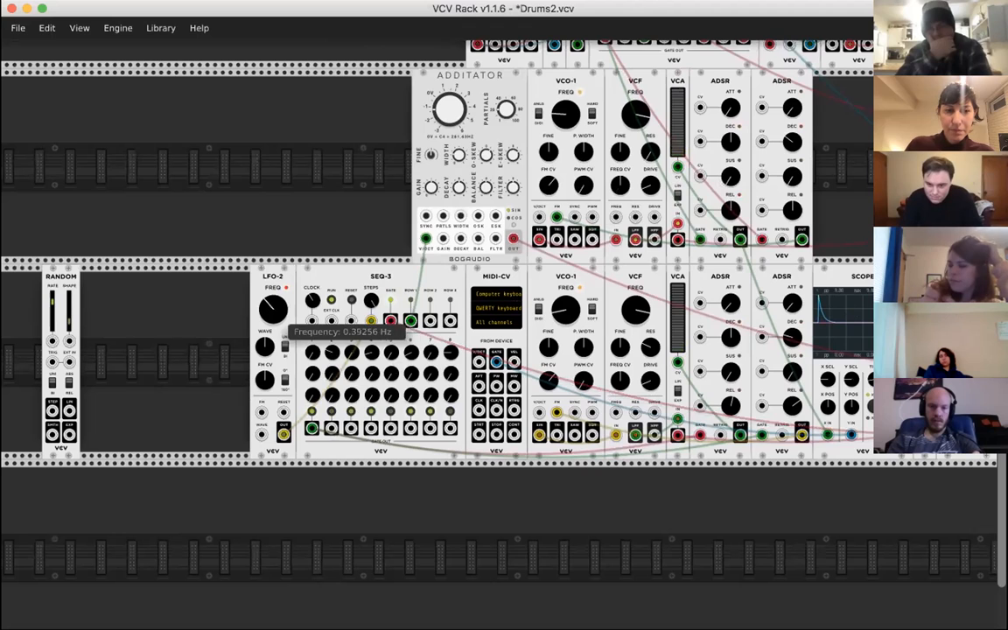
# - Raise LFO-2's frequency, adjust its wave shape, and connect its OUT to ADDITATOR's PRTLS input
pyautogui.moveTo(272, 308); pyautogui.dragTo(272, 302)
pyautogui.moveTo(265, 345); pyautogui.dragTo(264, 372)
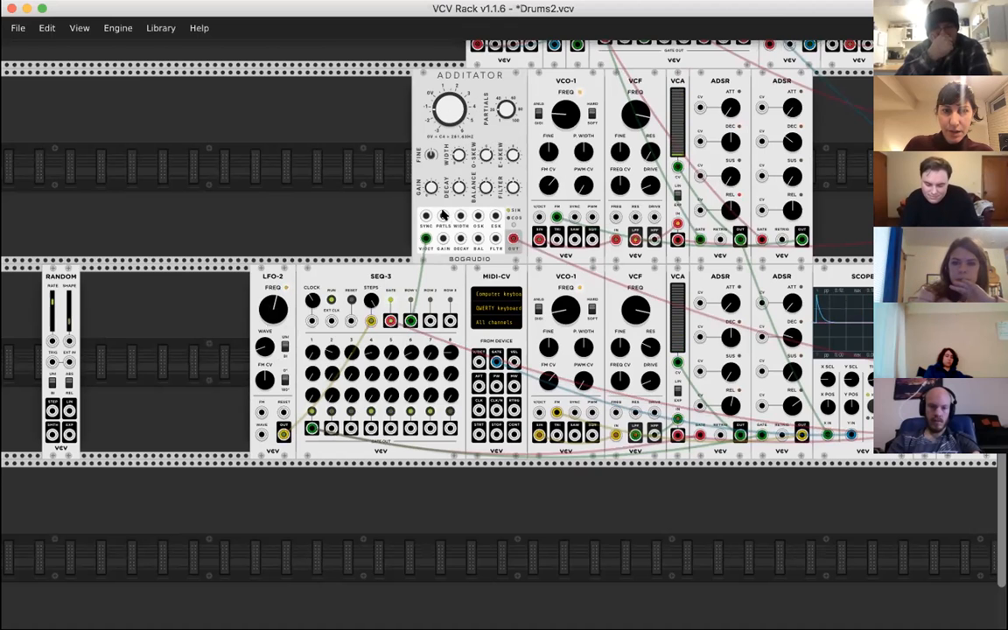
pyautogui.moveTo(445, 216); pyautogui.dragTo(287, 442)
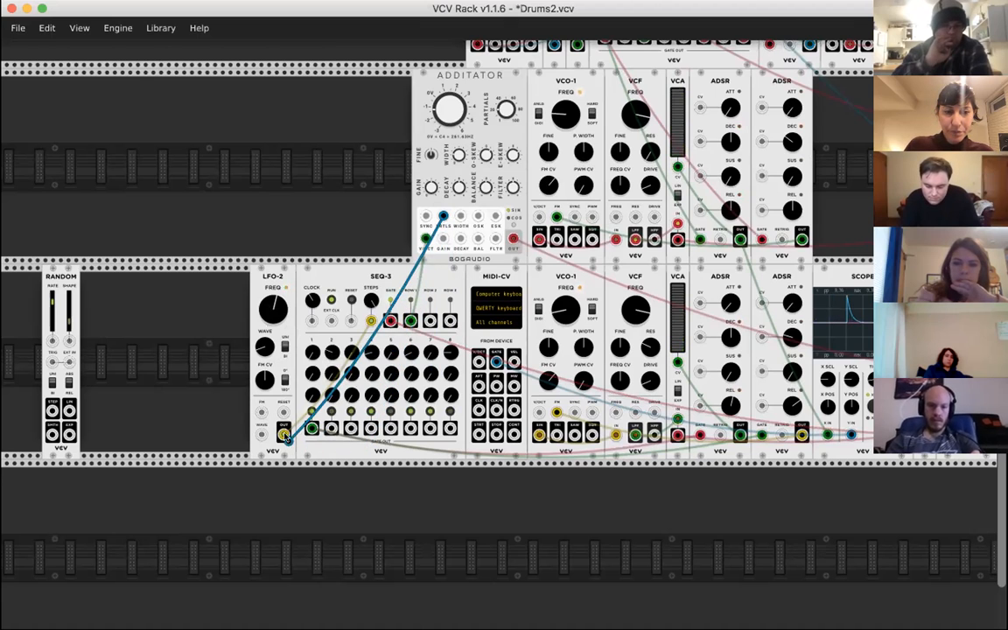
pyautogui.moveTo(285, 435); pyautogui.dragTo(284, 432)
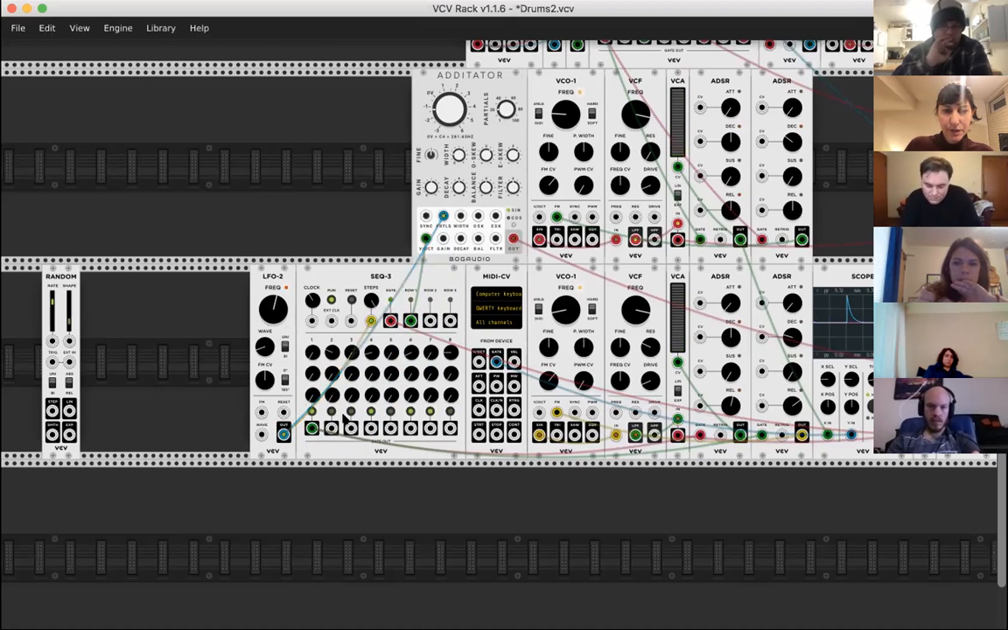
# - Make a small adjustment to ADDITATOR's main frequency knob
pyautogui.hscroll(3, 479, 384)
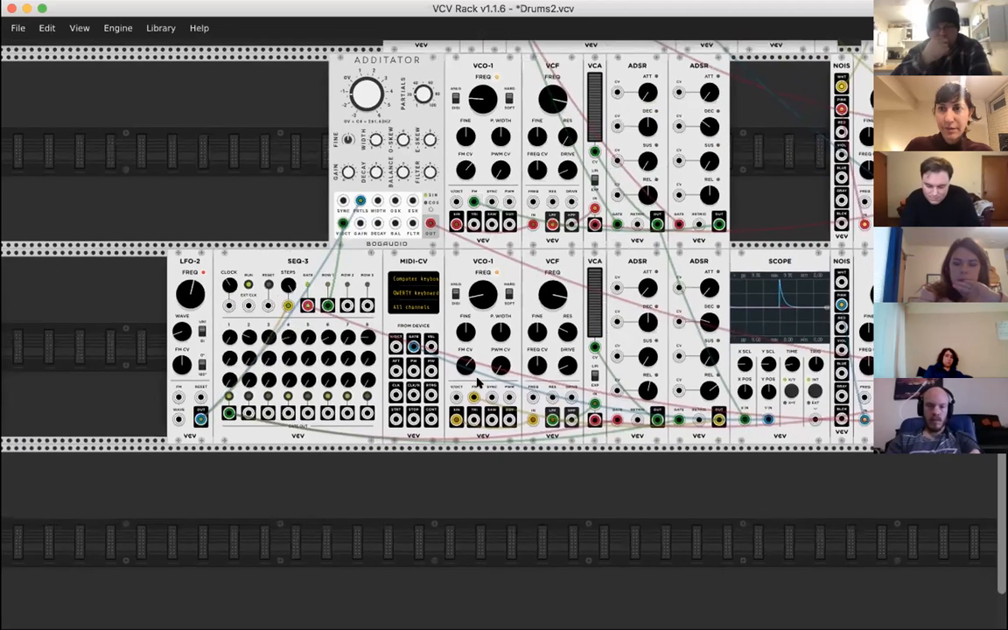
pyautogui.hscroll(2, 567, 243)
pyautogui.scroll(-1, 568, 243)
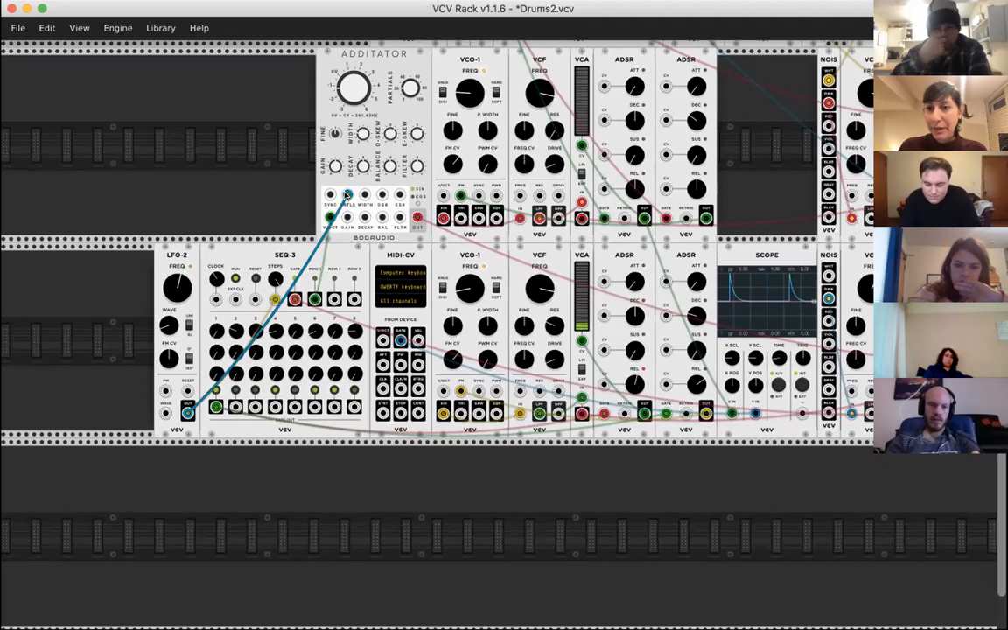
pyautogui.hscroll(2, 346, 194)
pyautogui.scroll(1, 346, 194)
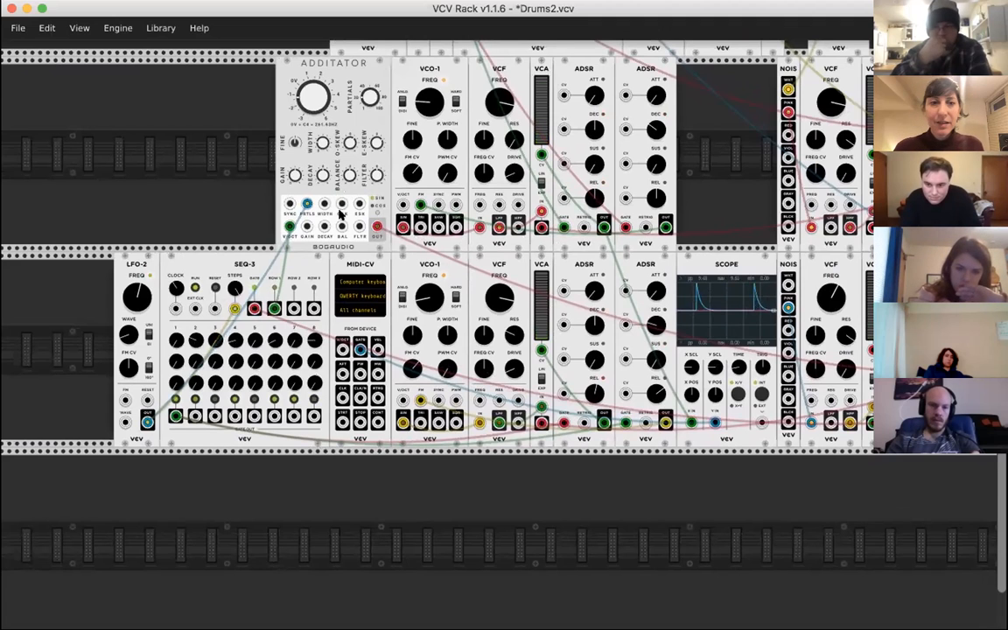
pyautogui.hscroll(3, 341, 214)
pyautogui.scroll(2, 342, 214)
pyautogui.moveTo(251, 118)
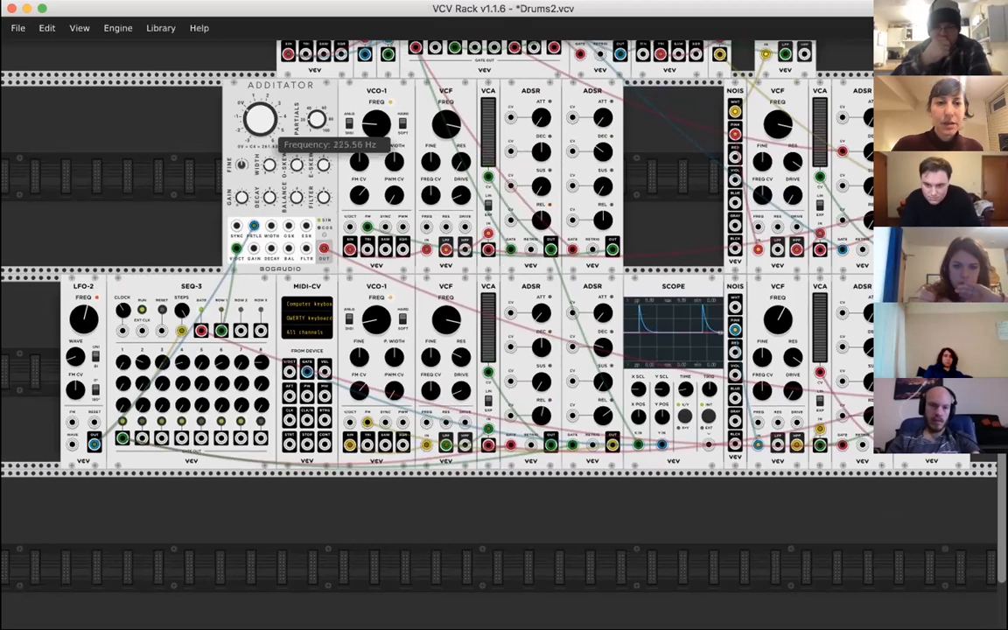
pyautogui.moveTo(260, 119)
pyautogui.mouseDown()
pyautogui.moveTo(260, 159)
pyautogui.moveTo(260, 87)
pyautogui.moveTo(260, 122)
pyautogui.mouseUp()
pyautogui.scroll(1, 492, 282)
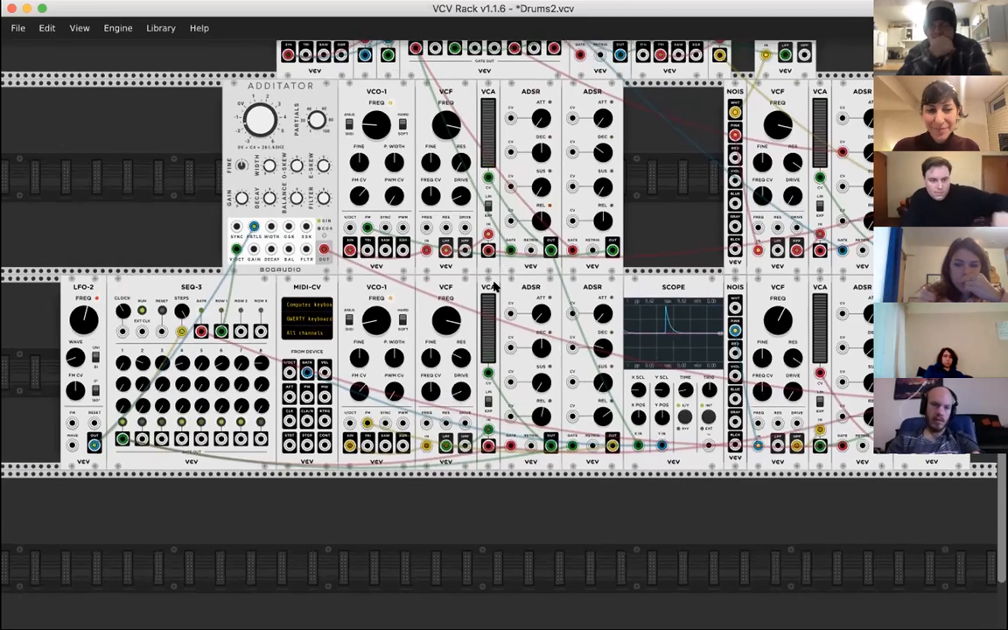
# - Move LFO-2's cable from SEQ-3's STEPS input to its CLOCK input, and readjust the clock tempo and LFO-2's frequency
pyautogui.scroll(1, 495, 287)
pyautogui.hscroll(1, 495, 287)
pyautogui.hscroll(-3, 495, 287)
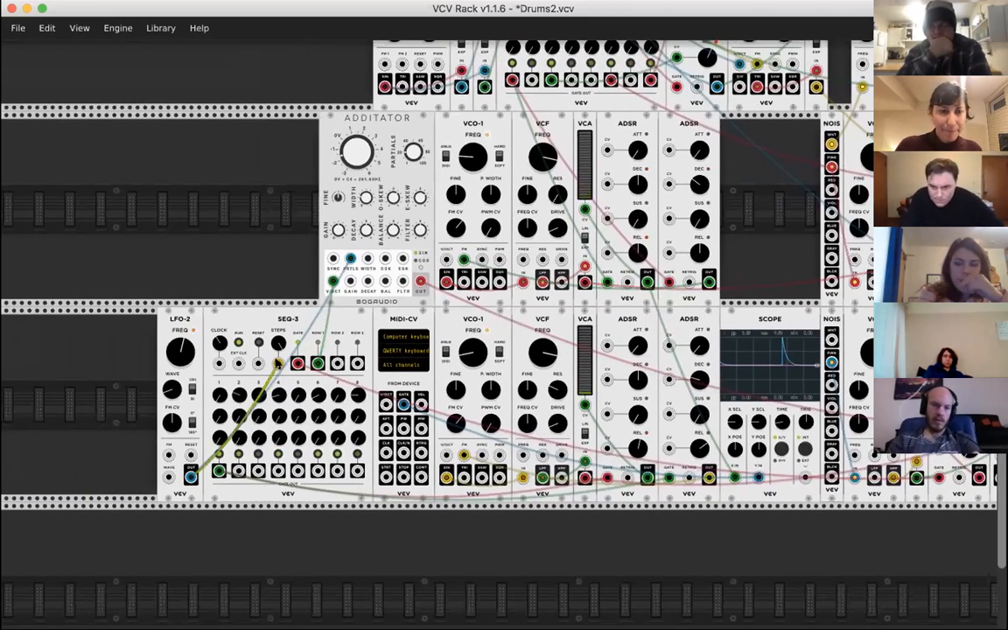
pyautogui.moveTo(277, 363); pyautogui.dragTo(218, 366)
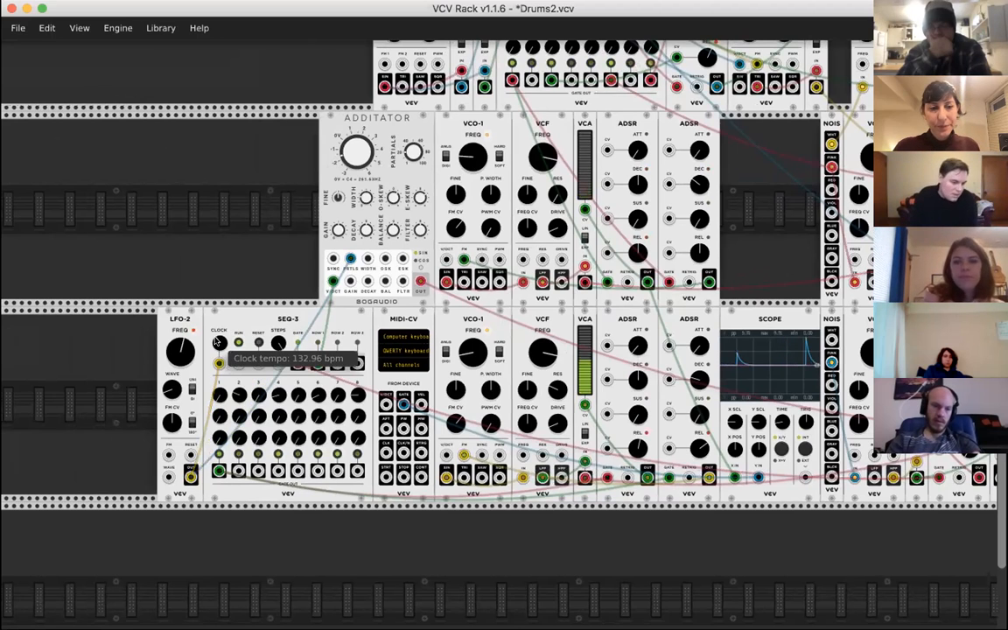
pyautogui.moveTo(219, 342); pyautogui.dragTo(180, 395)
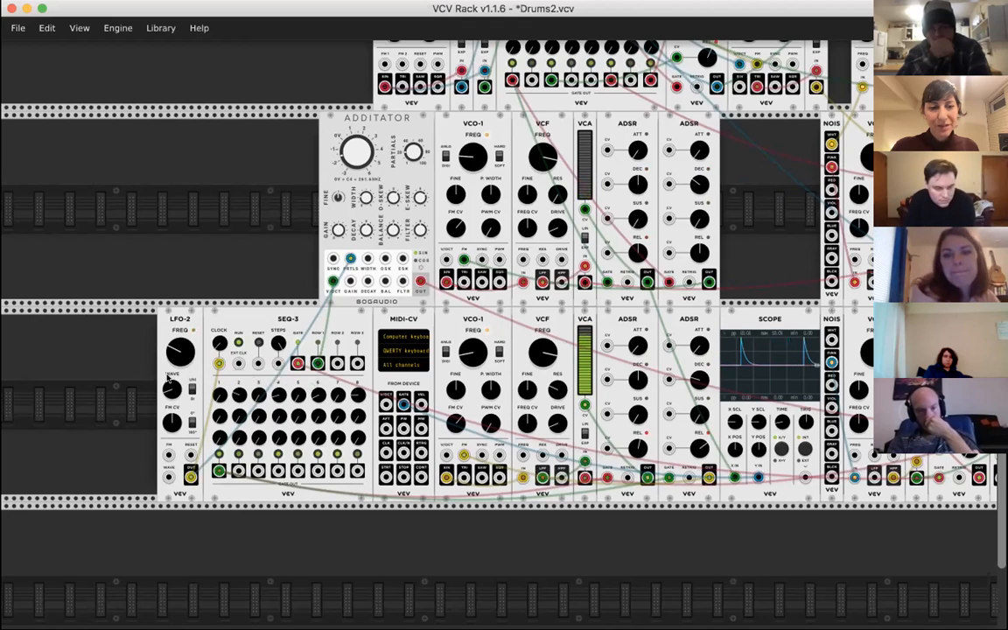
# - Add a VCA by duplicating an existing one, and place it directly right of LFO-2, between LFO-2 and SEQ-3
pyautogui.hscroll(-2, 171, 346)
pyautogui.scroll(1, 170, 346)
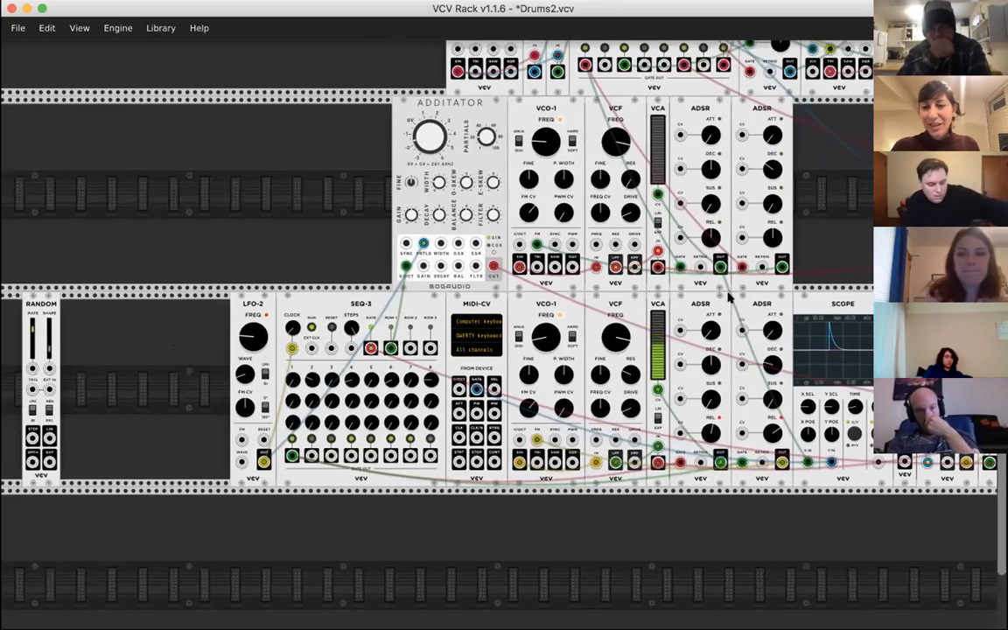
pyautogui.hscroll(6, 729, 297)
pyautogui.scroll(1, 729, 298)
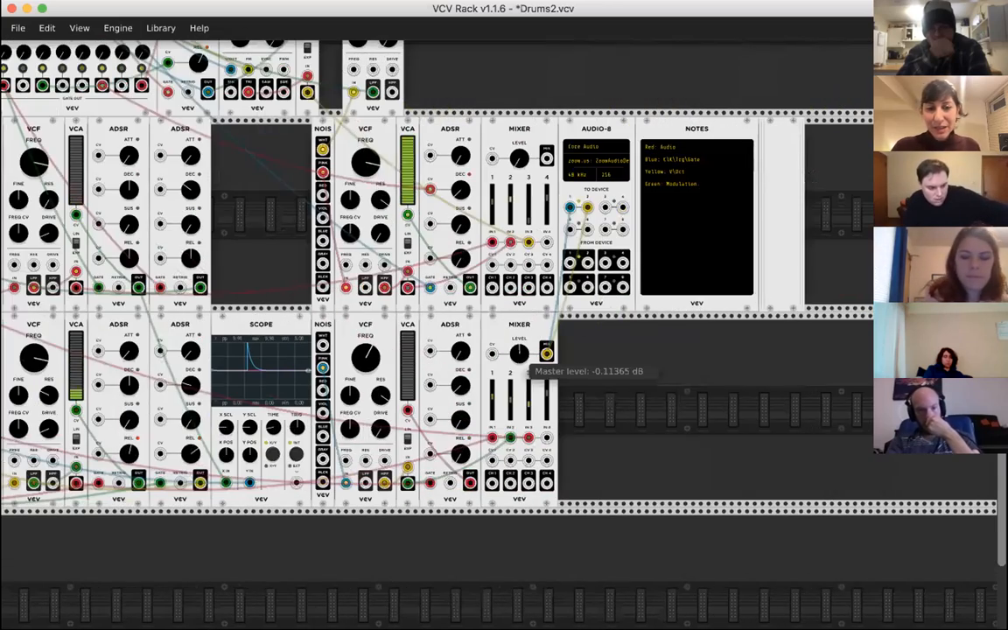
pyautogui.hscroll(-7, 736, 269)
pyautogui.scroll(-1, 735, 269)
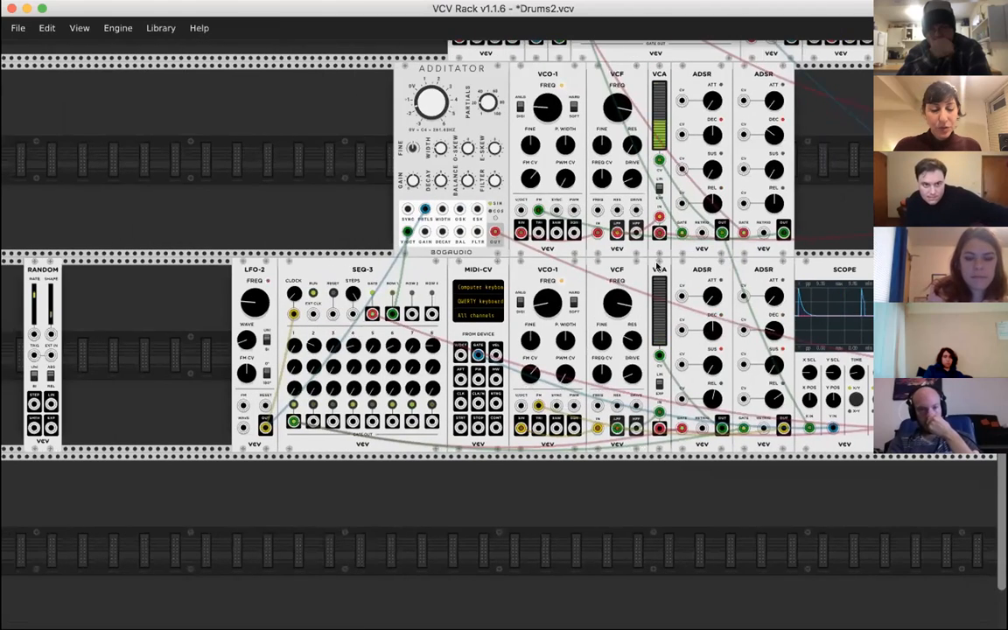
pyautogui.scroll(5, 420, 184)
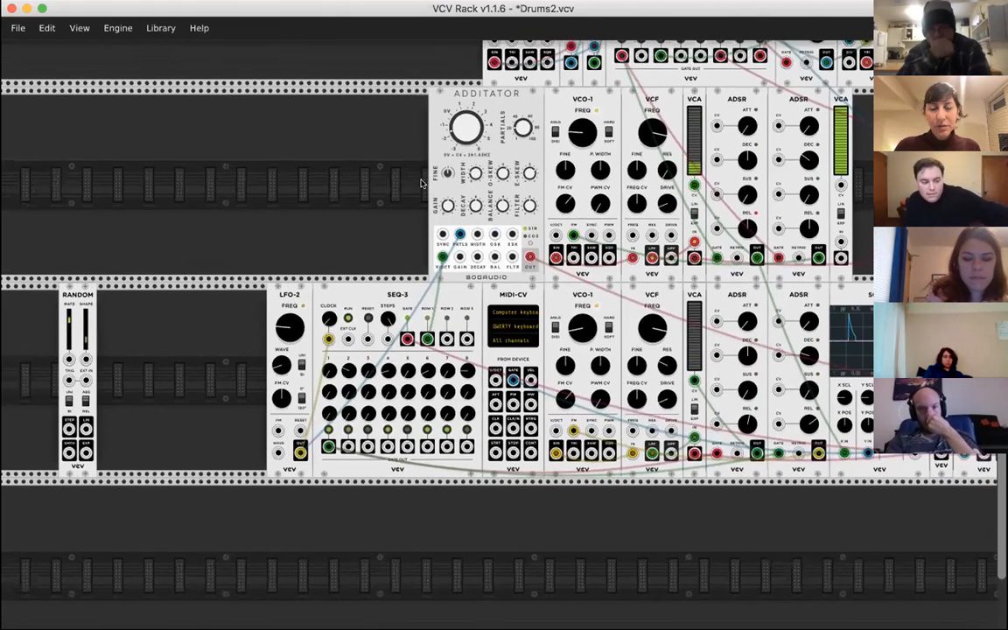
pyautogui.scroll(1, 420, 184)
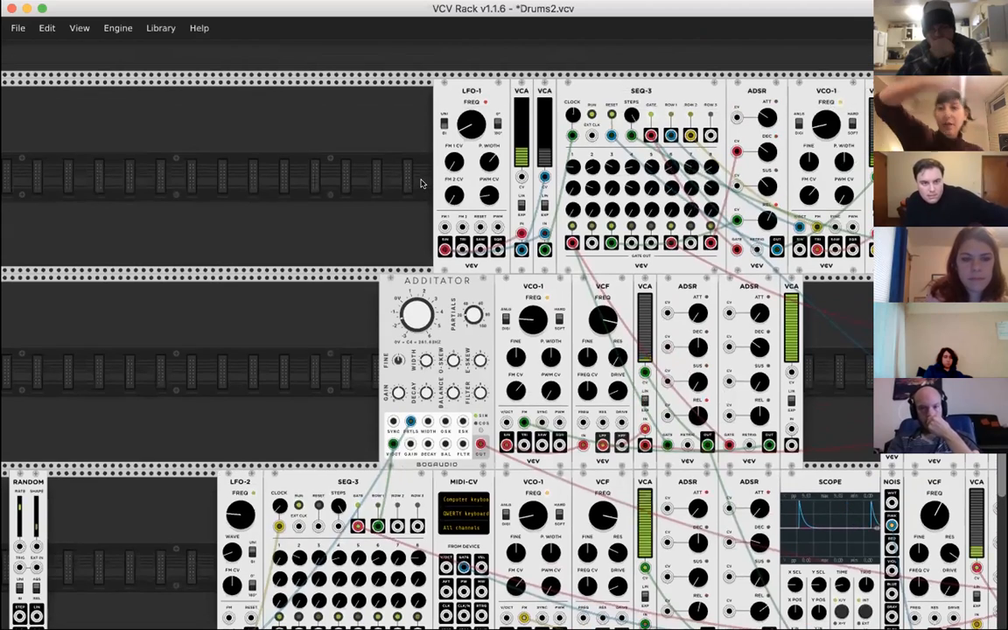
pyautogui.scroll(-4, 266, 319)
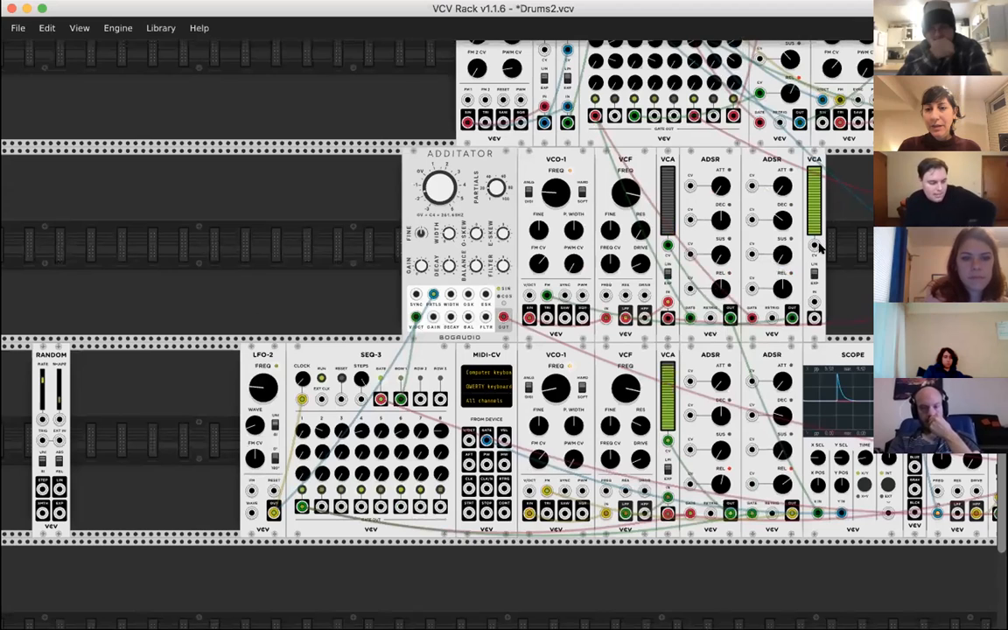
pyautogui.moveTo(821, 248); pyautogui.dragTo(233, 444)
pyautogui.moveTo(275, 352); pyautogui.dragTo(207, 353)
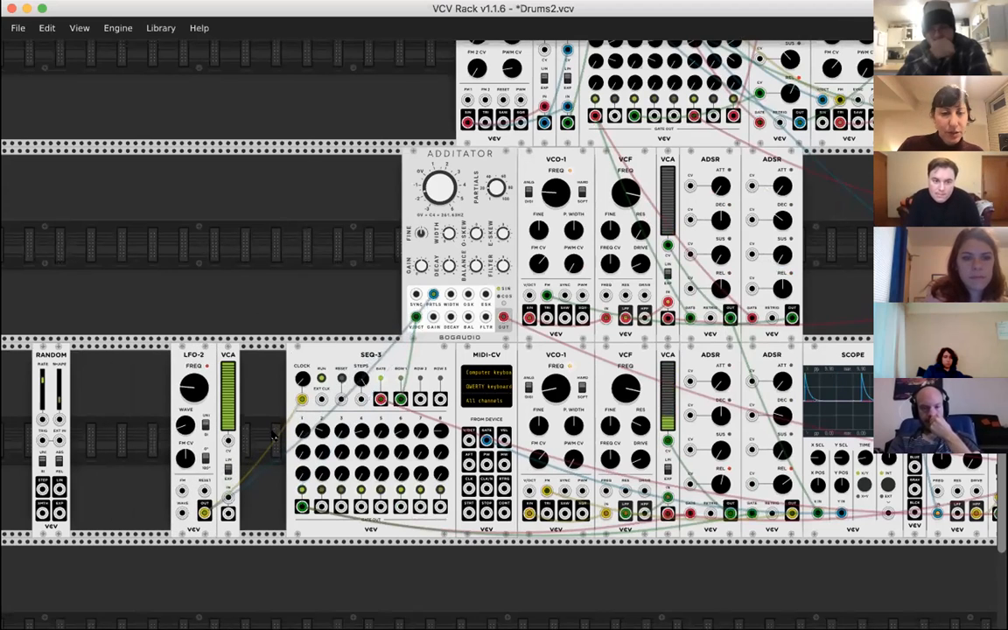
# - Route LFO-2's OUT through the new VCA into SEQ-3's CLOCK input, with the VCA level set to 19.15%
pyautogui.hscroll(-3, 303, 420)
pyautogui.scroll(-2, 303, 420)
pyautogui.moveTo(420, 334); pyautogui.dragTo(345, 433)
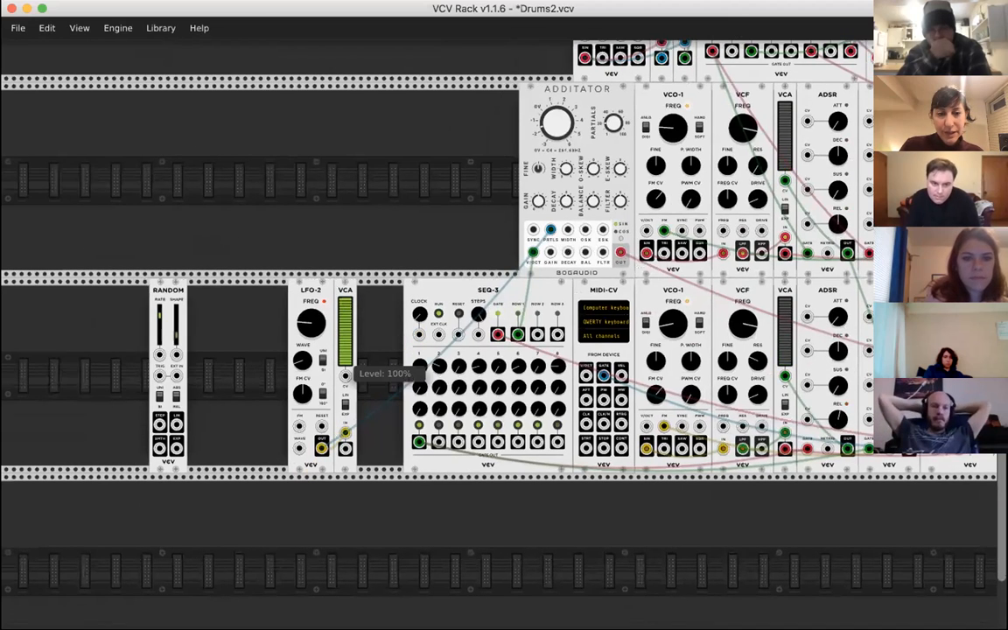
pyautogui.moveTo(345, 354); pyautogui.dragTo(346, 377)
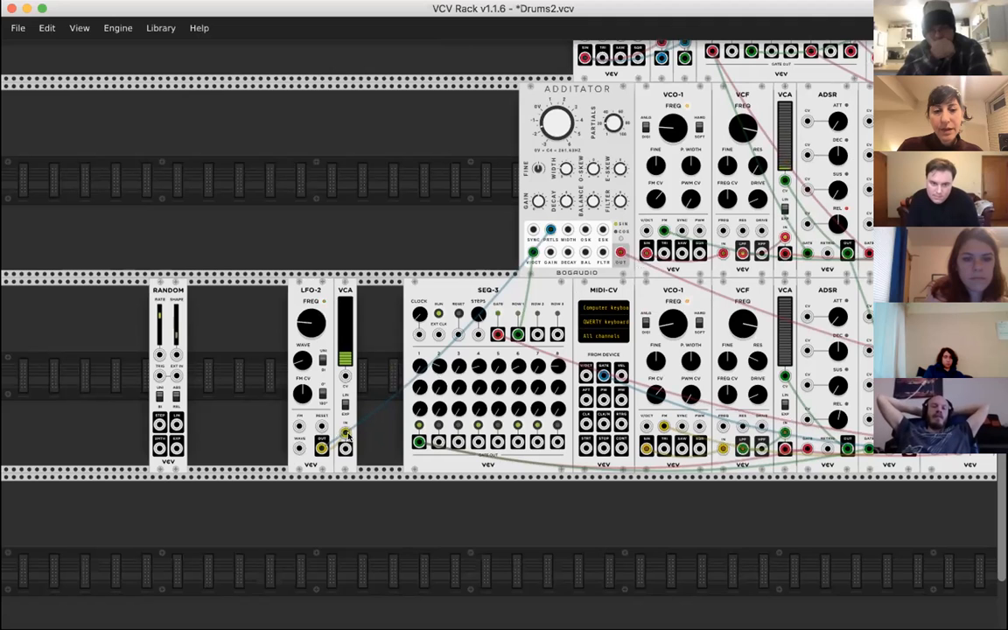
pyautogui.moveTo(345, 448); pyautogui.dragTo(419, 337)
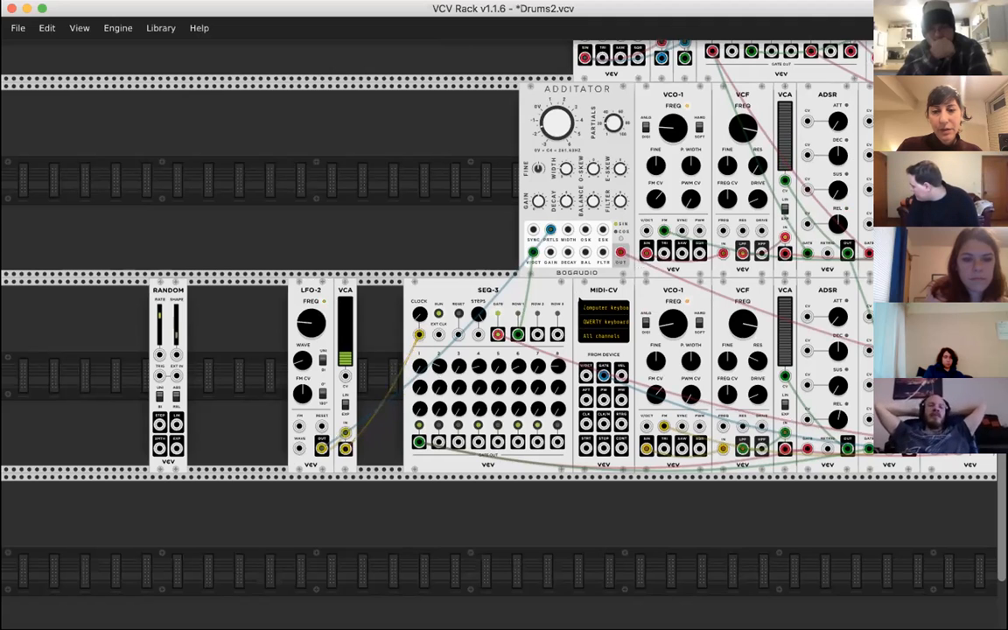
# - Move the new VCA directly left of SEQ-3, and LFO-2 directly left of the VCA
pyautogui.hscroll(8, 784, 376)
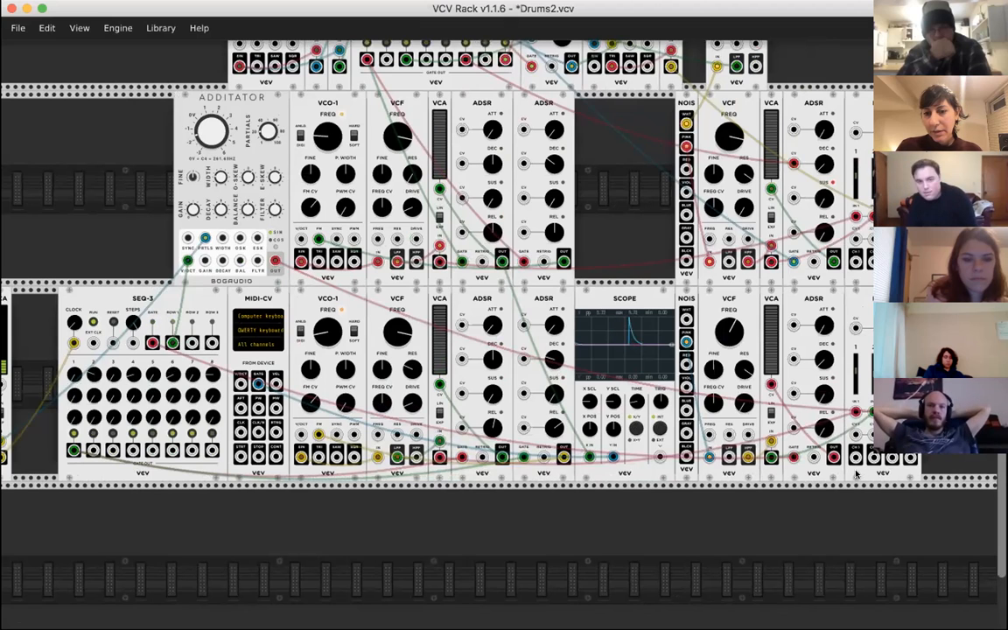
pyautogui.hscroll(-10, 613, 394)
pyautogui.scroll(1, 613, 394)
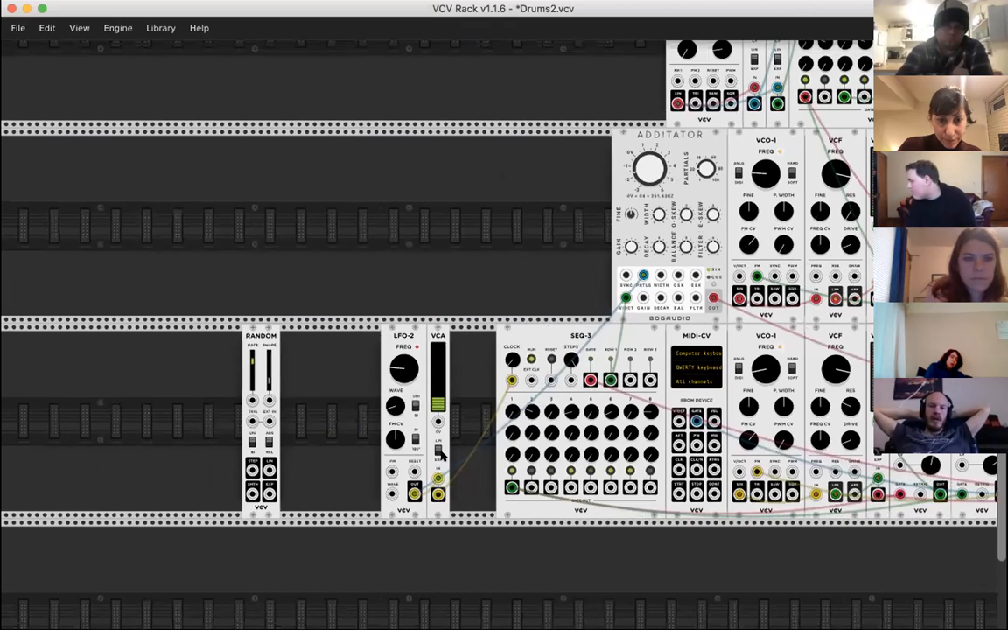
pyautogui.moveTo(508, 362)
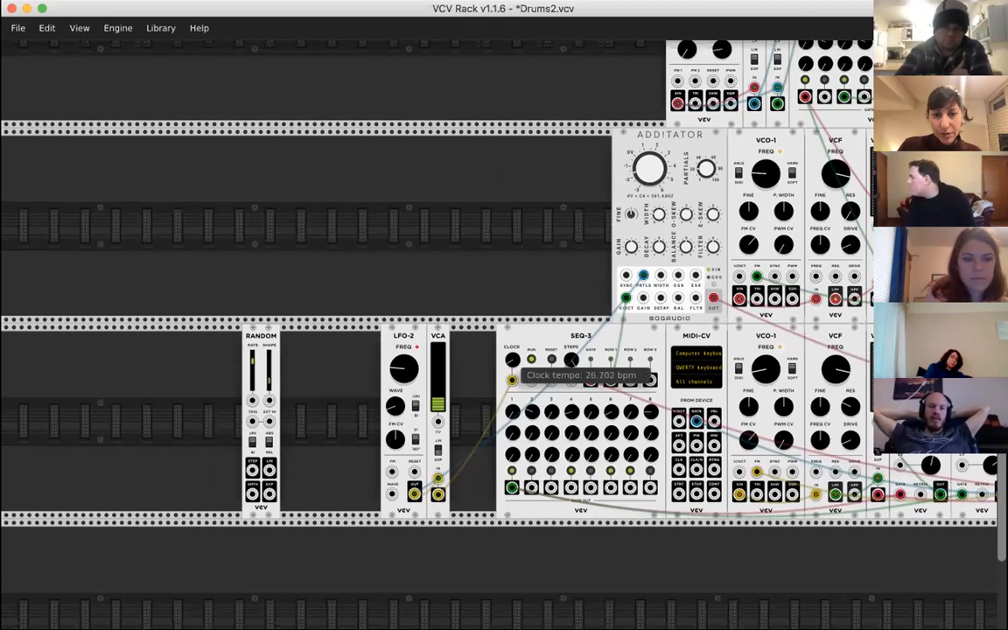
pyautogui.moveTo(438, 338); pyautogui.dragTo(522, 340)
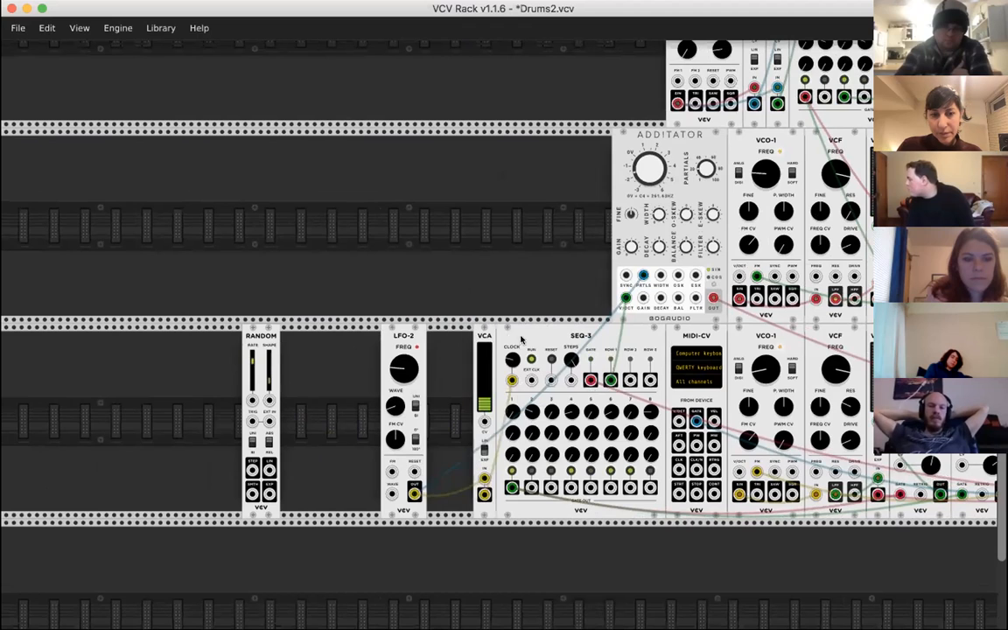
pyautogui.moveTo(405, 339); pyautogui.dragTo(451, 339)
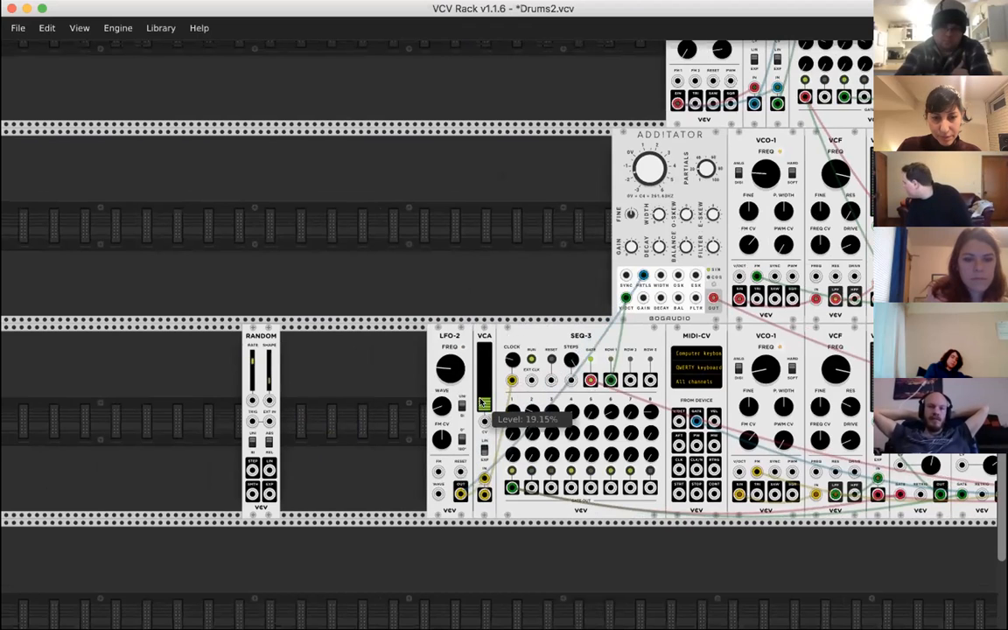
# - Set SEQ-3's clock tempo to 103.6 bpm and lower the level of the VCA beside it slightly
pyautogui.moveTo(507, 360); pyautogui.dragTo(513, 359)
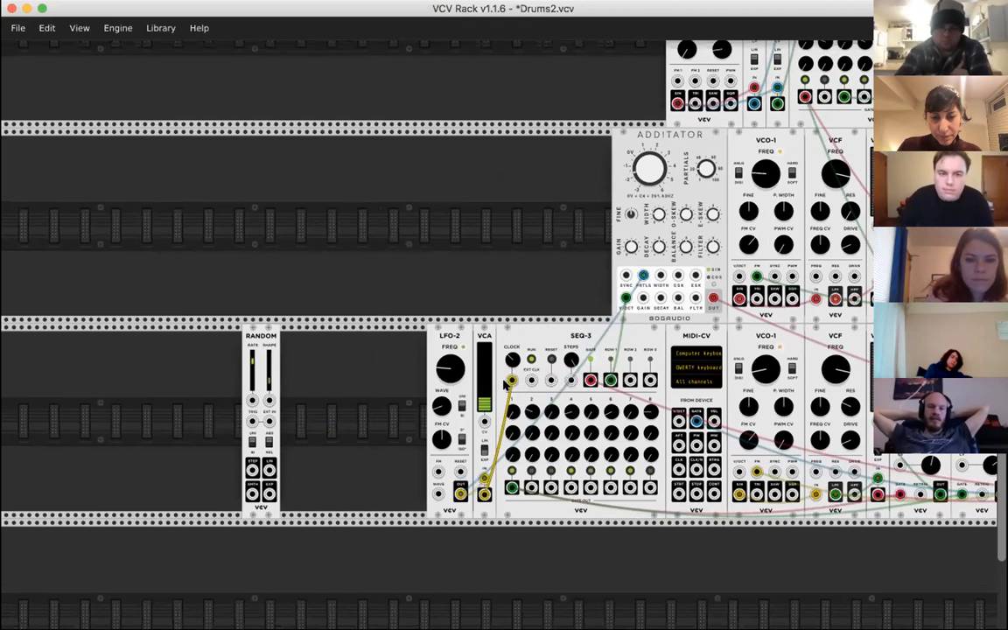
pyautogui.moveTo(514, 353)
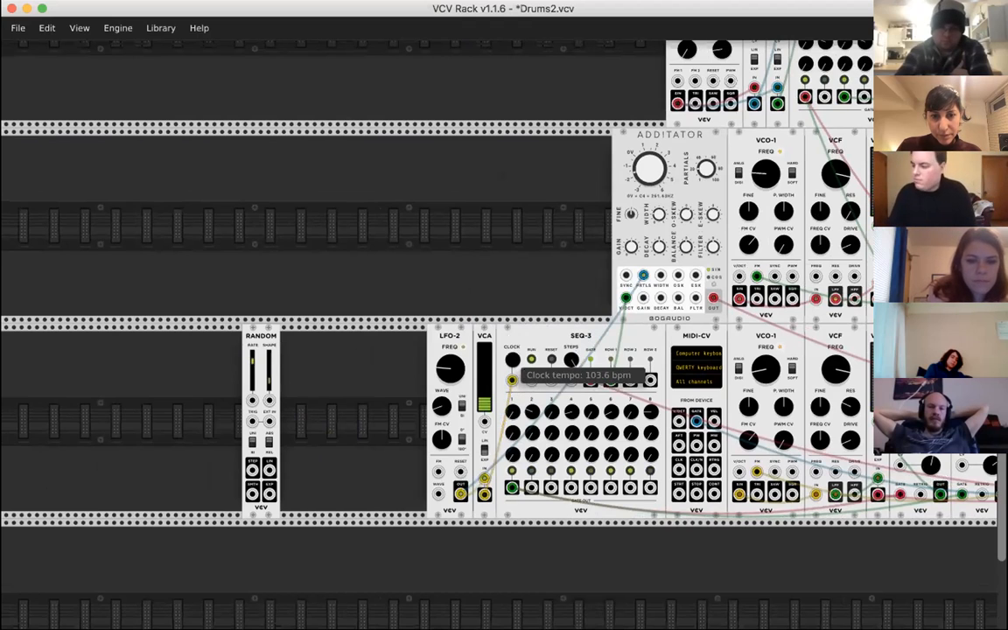
pyautogui.moveTo(486, 412)
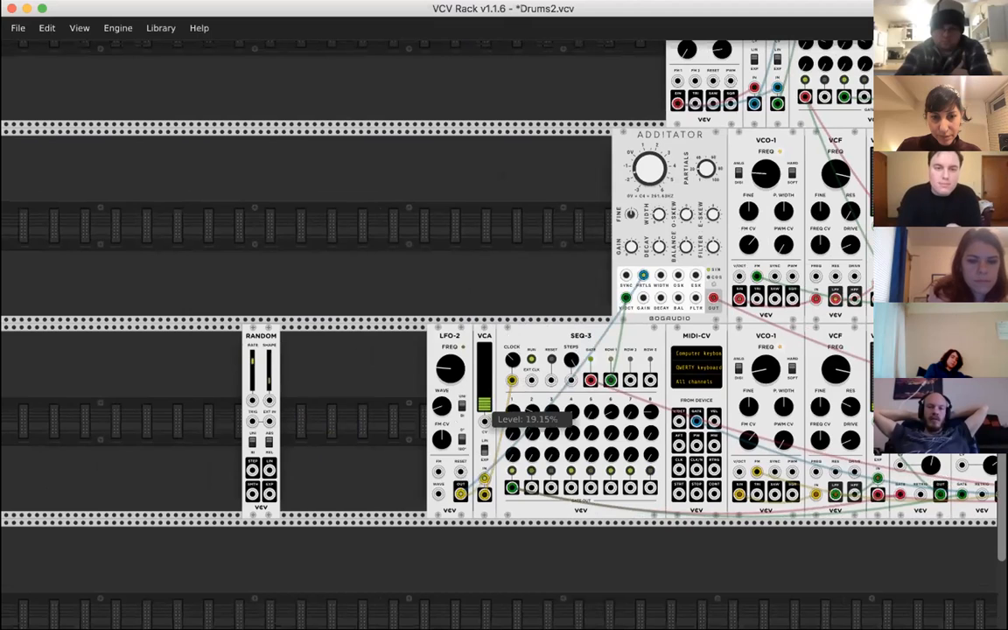
pyautogui.moveTo(486, 412); pyautogui.dragTo(486, 415)
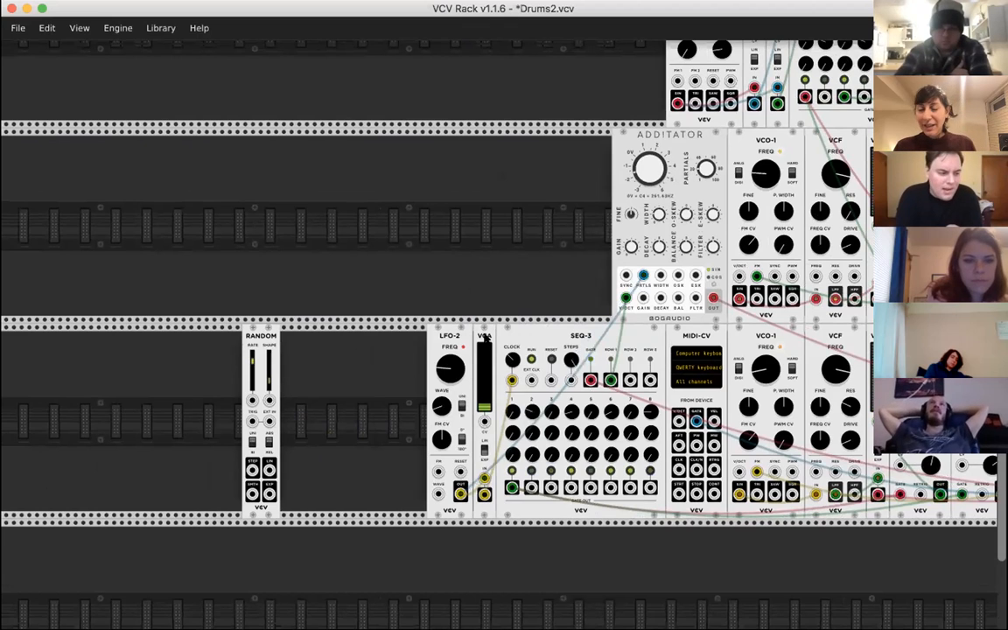
# - Duplicate LFO-2 and connect the copy's OUT to the CV input of the VCA beside SEQ-3
pyautogui.press('super+d')
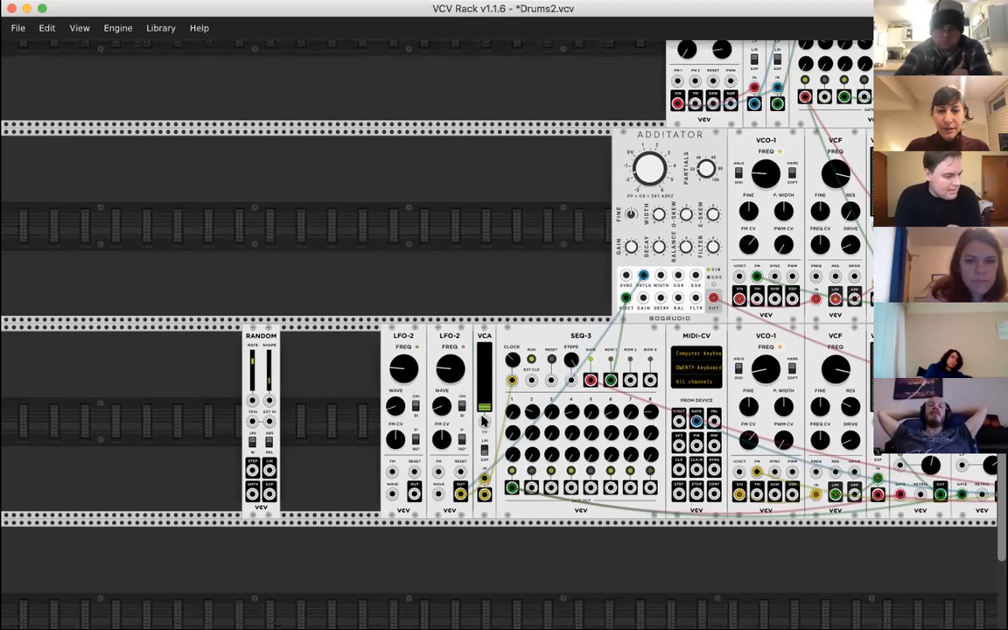
pyautogui.moveTo(483, 421); pyautogui.dragTo(482, 450)
pyautogui.moveTo(444, 510); pyautogui.dragTo(414, 492)
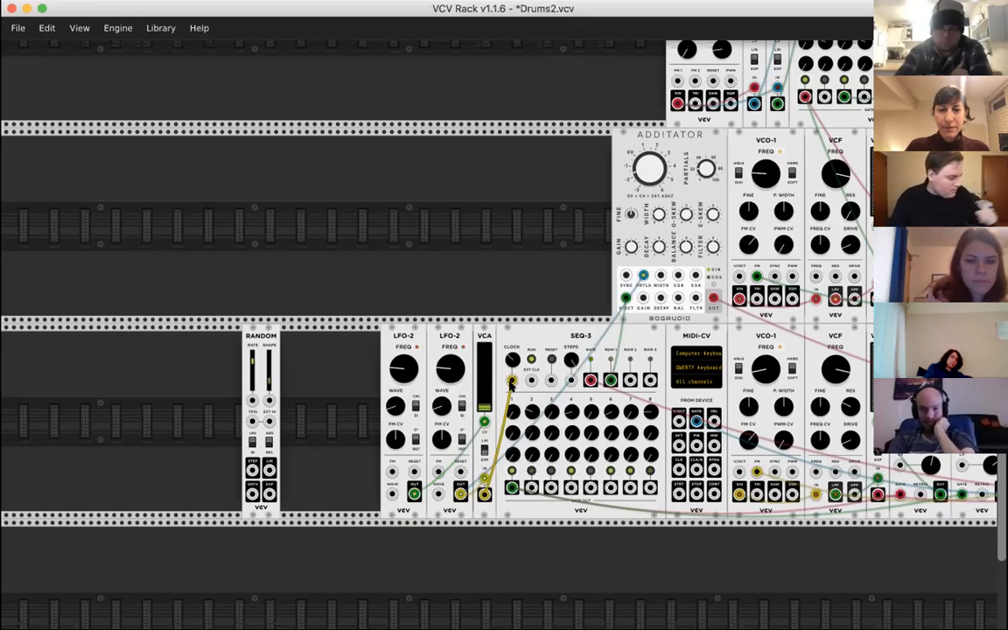
pyautogui.hscroll(3, 511, 385)
pyautogui.scroll(-1, 510, 385)
pyautogui.hscroll(3, 691, 348)
pyautogui.scroll(-1, 692, 348)
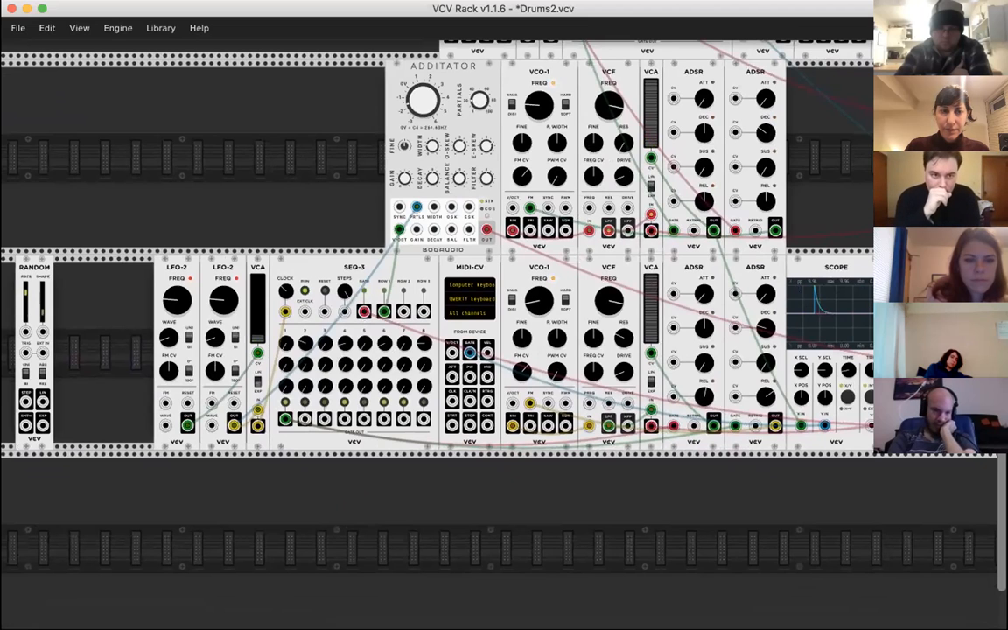
pyautogui.moveTo(168, 302)
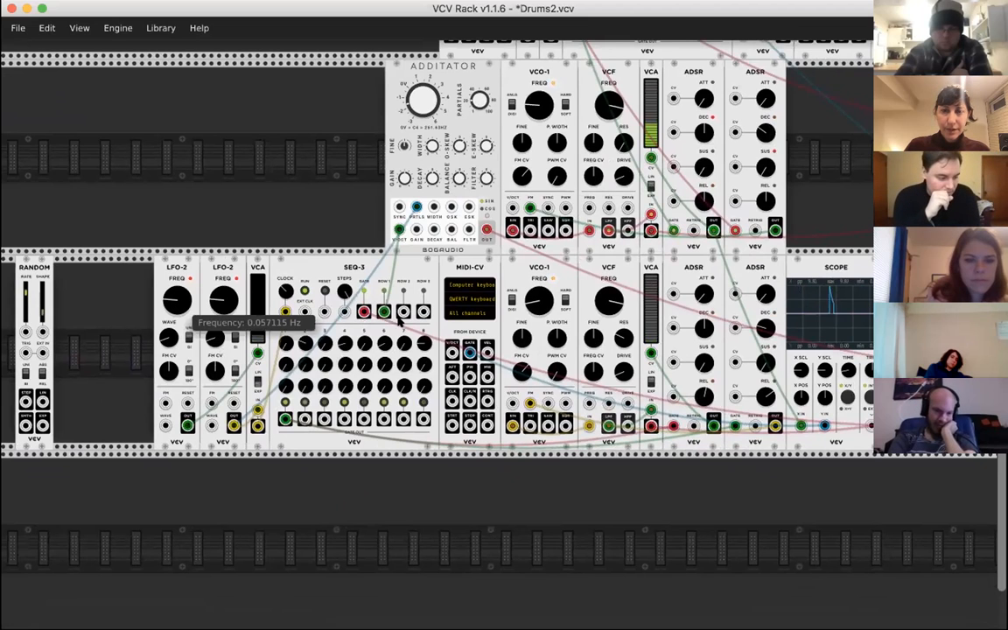
pyautogui.hscroll(10, 169, 302)
pyautogui.scroll(3, 643, 311)
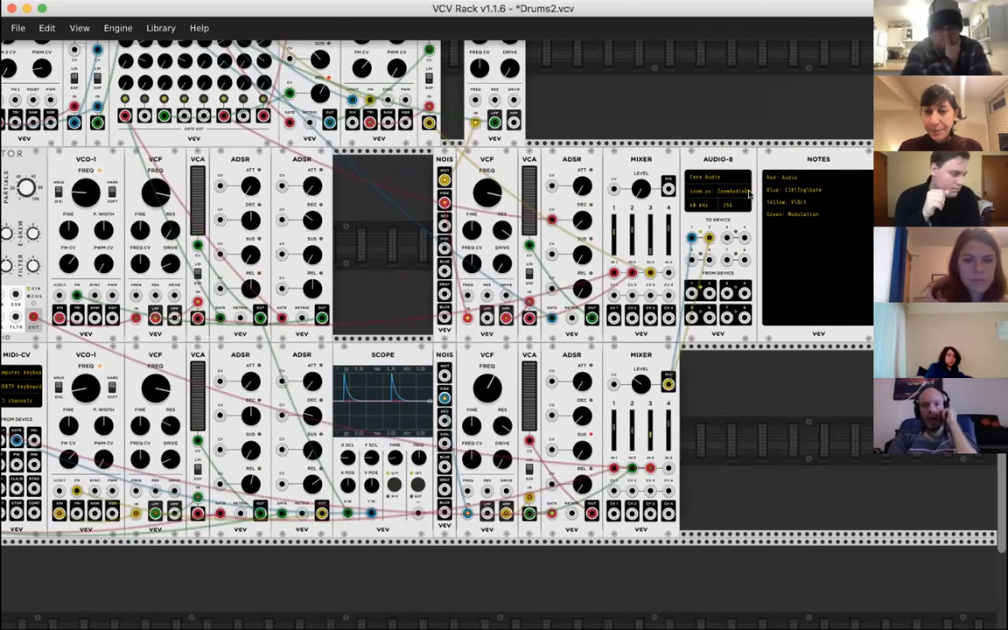
# - Set the bottom-row MIXER's master level to -1.3607 dB and its channel 4 level to -3.2307 dB
pyautogui.hscroll(-1, 750, 195)
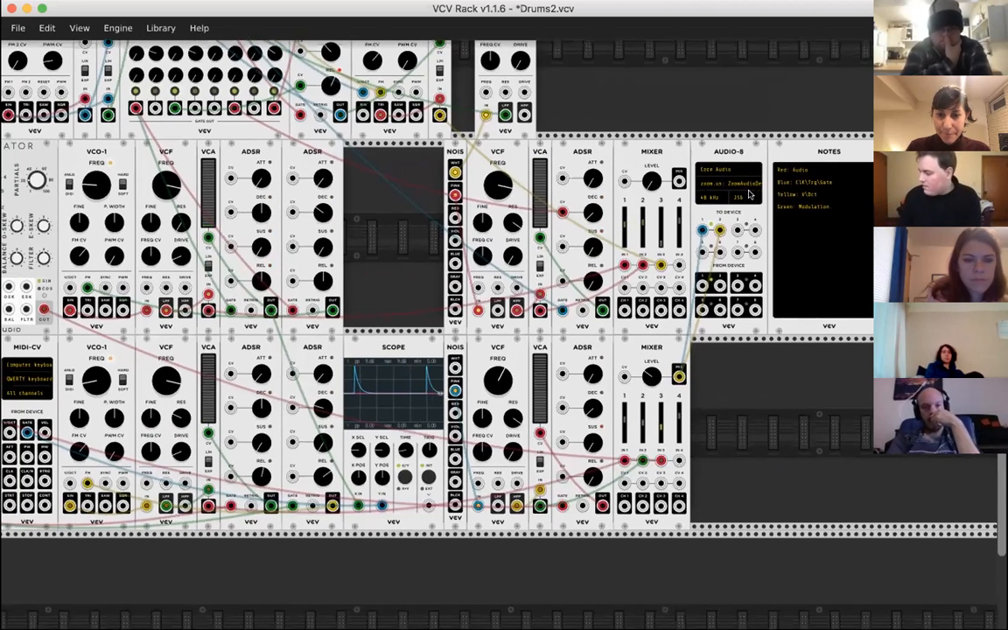
pyautogui.moveTo(653, 378)
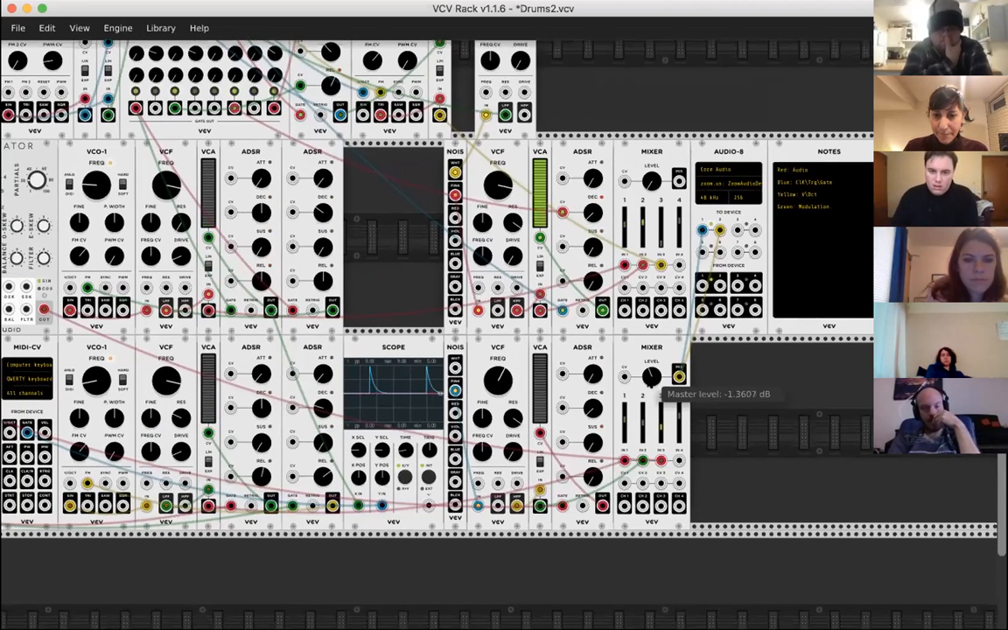
pyautogui.moveTo(663, 445)
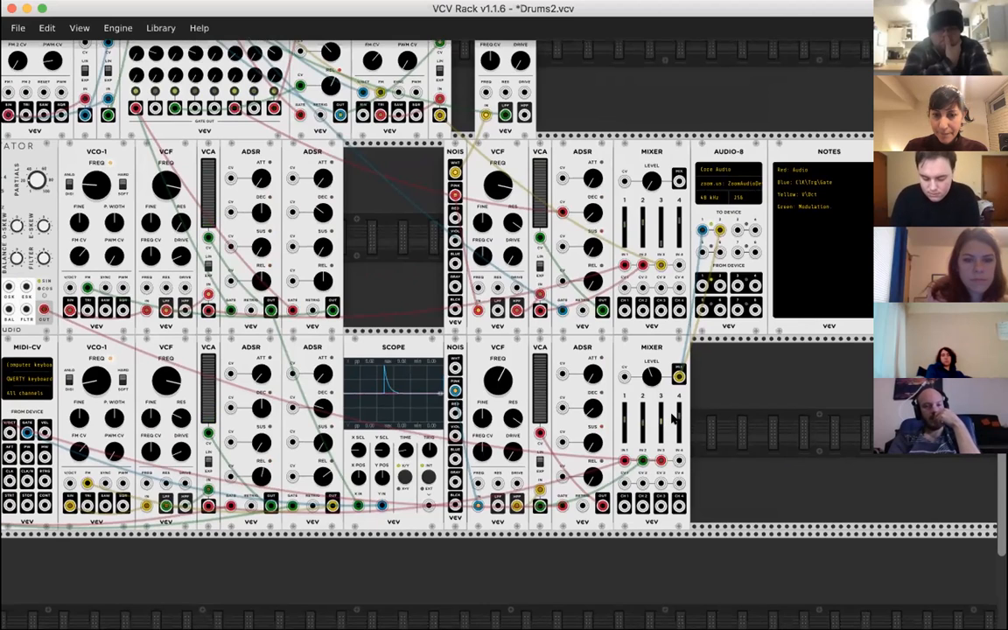
pyautogui.moveTo(675, 411); pyautogui.dragTo(675, 416)
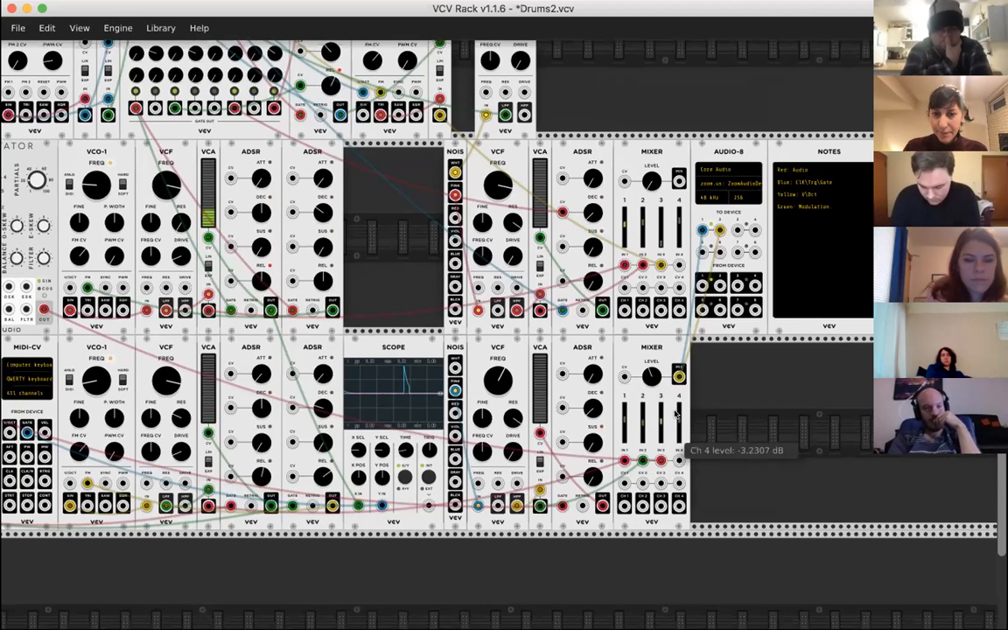
# - Adjust first-row step values on the bottom-row SEQ-3, setting step 7 to 2.67
pyautogui.hscroll(-8, 676, 415)
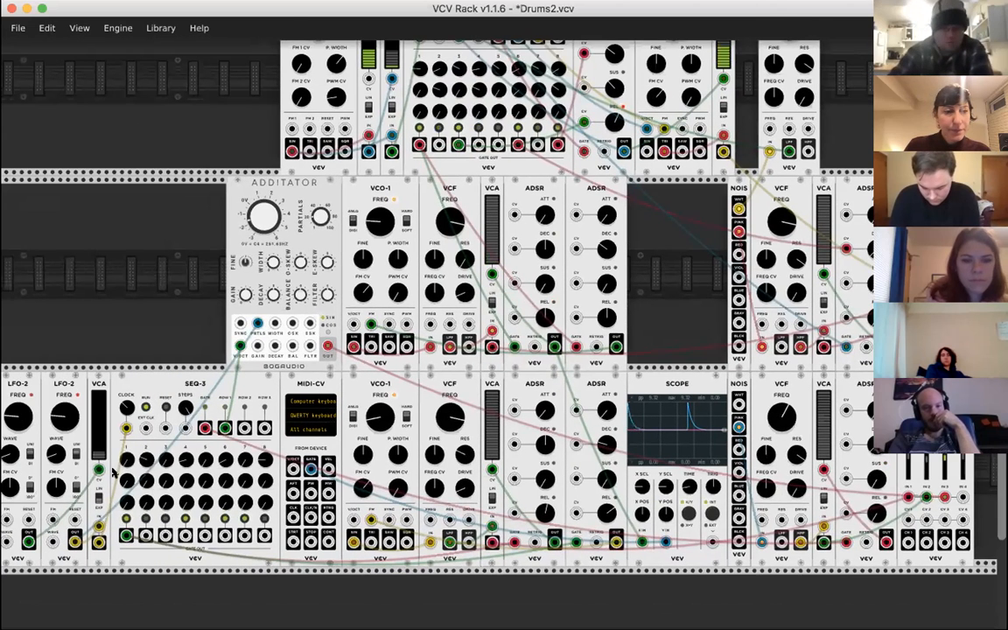
pyautogui.moveTo(129, 461); pyautogui.dragTo(181, 453)
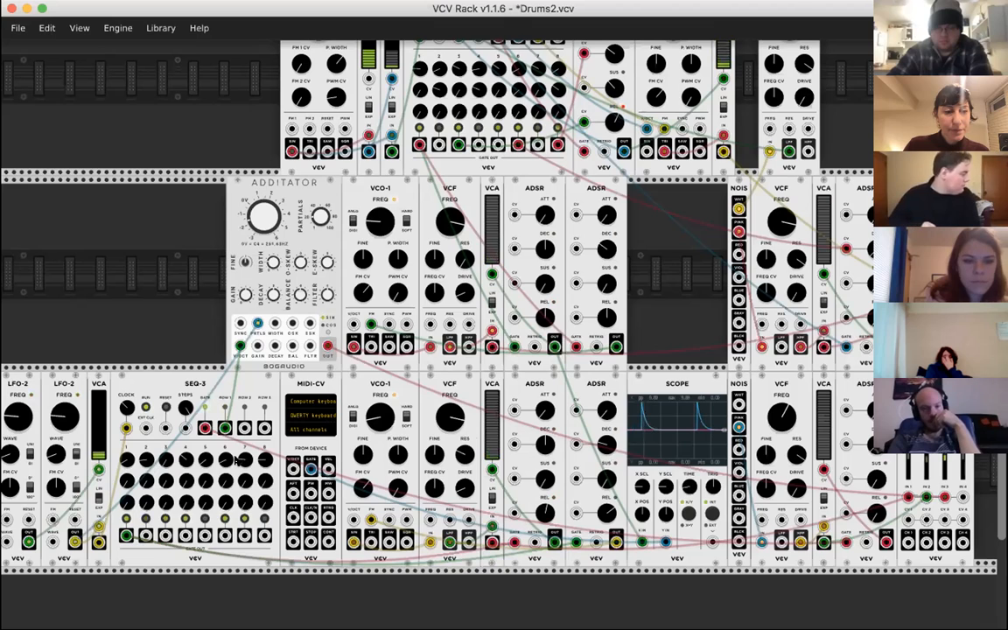
pyautogui.moveTo(241, 456)
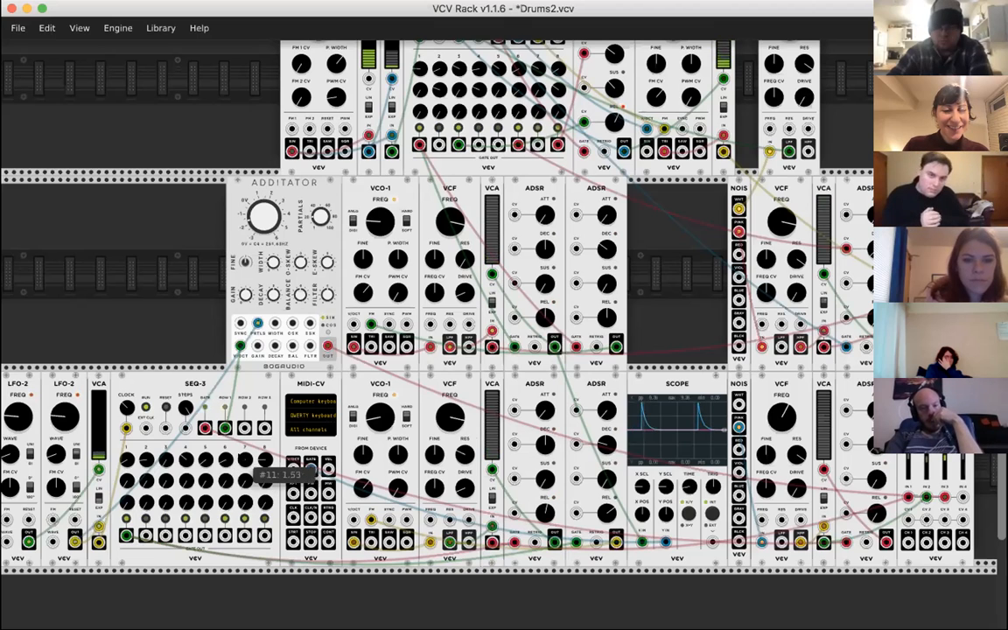
pyautogui.moveTo(195, 461)
pyautogui.moveTo(192, 462); pyautogui.dragTo(192, 455)
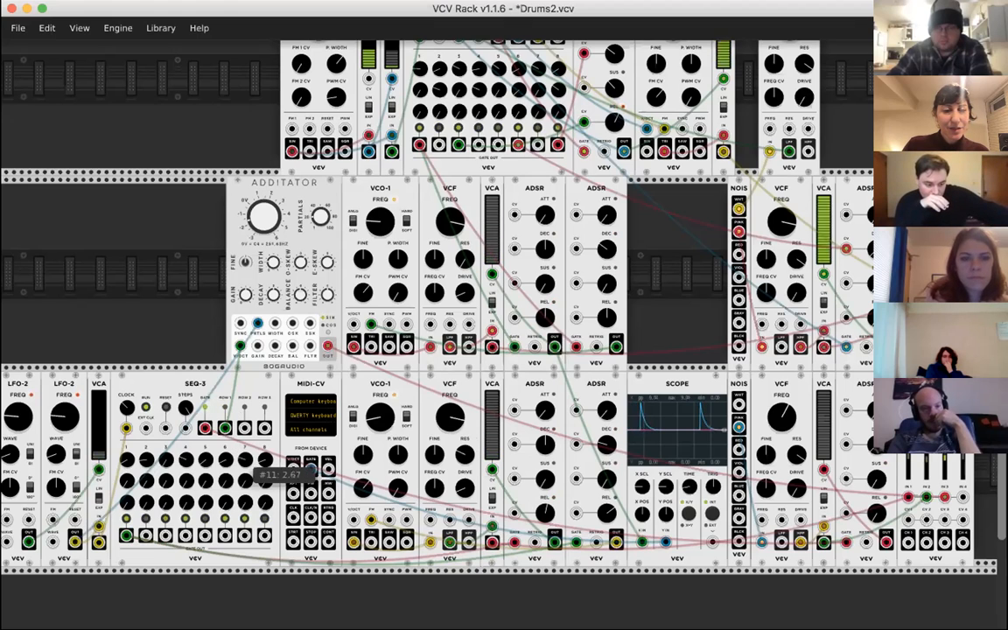
# - Set the frequency of the VCF beside the bottom-row VCO-1 to 1161.2 Hz and check the bottom-row MIXER's master level
pyautogui.scroll(-3, 386, 407)
pyautogui.hscroll(-2, 386, 407)
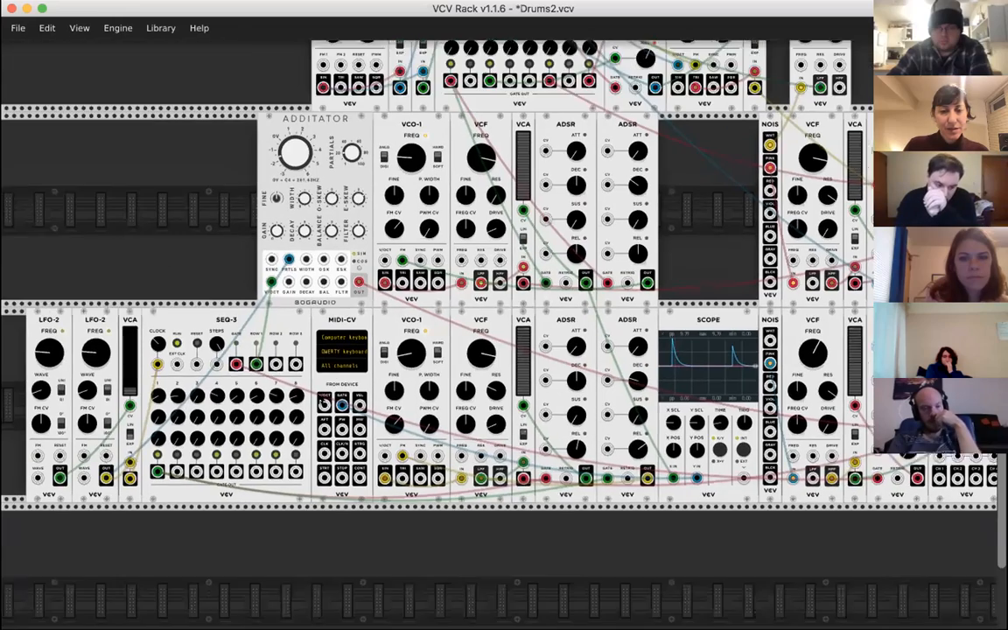
pyautogui.scroll(1, 432, 324)
pyautogui.hscroll(2, 432, 324)
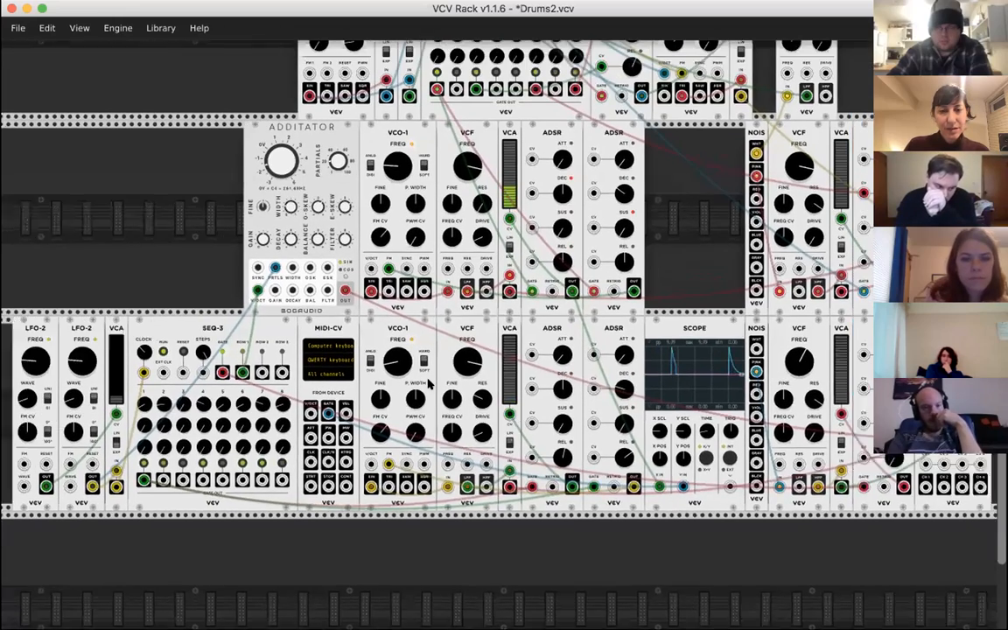
pyautogui.scroll(-1, 494, 407)
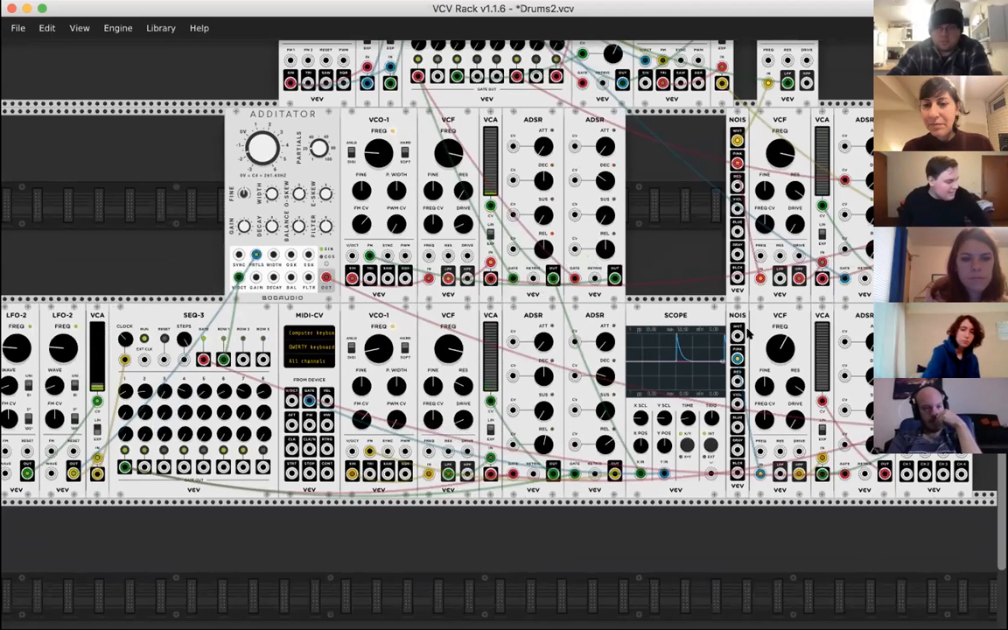
pyautogui.moveTo(456, 352)
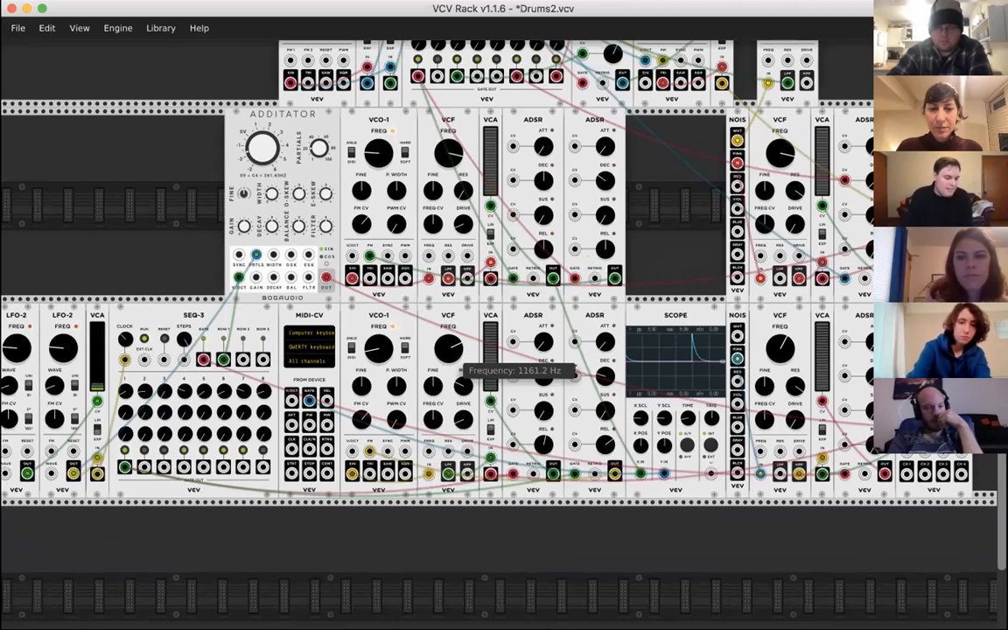
pyautogui.hscroll(4, 484, 359)
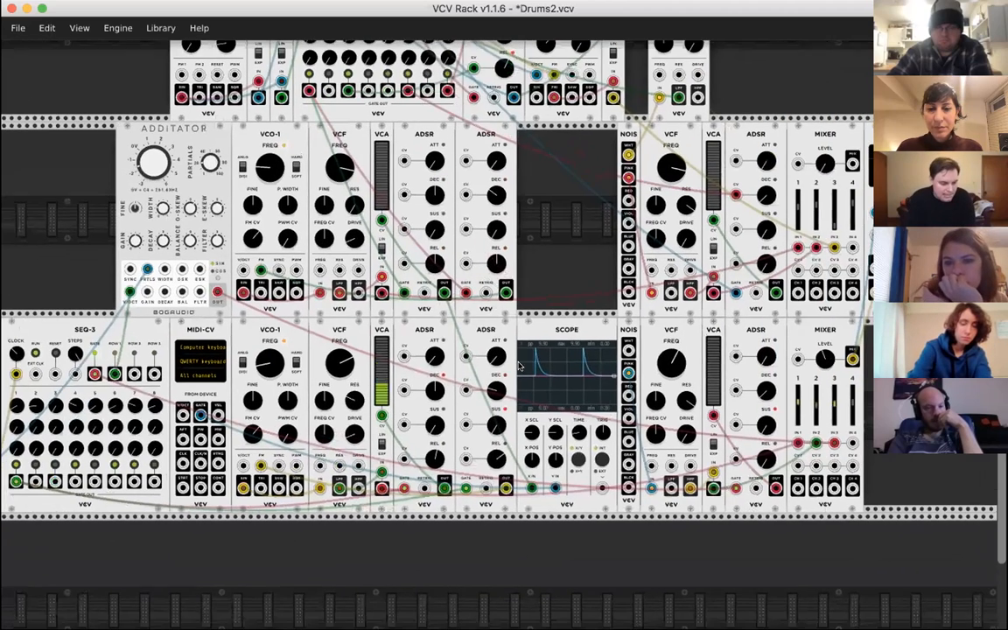
pyautogui.moveTo(821, 357)
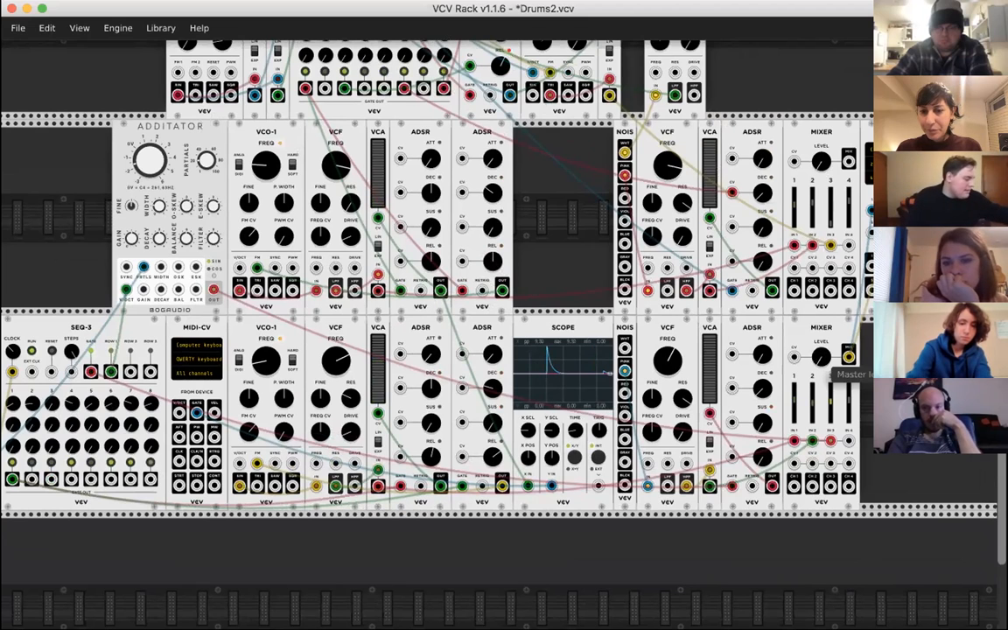
pyautogui.hscroll(5, 534, 184)
pyautogui.moveTo(534, 184)
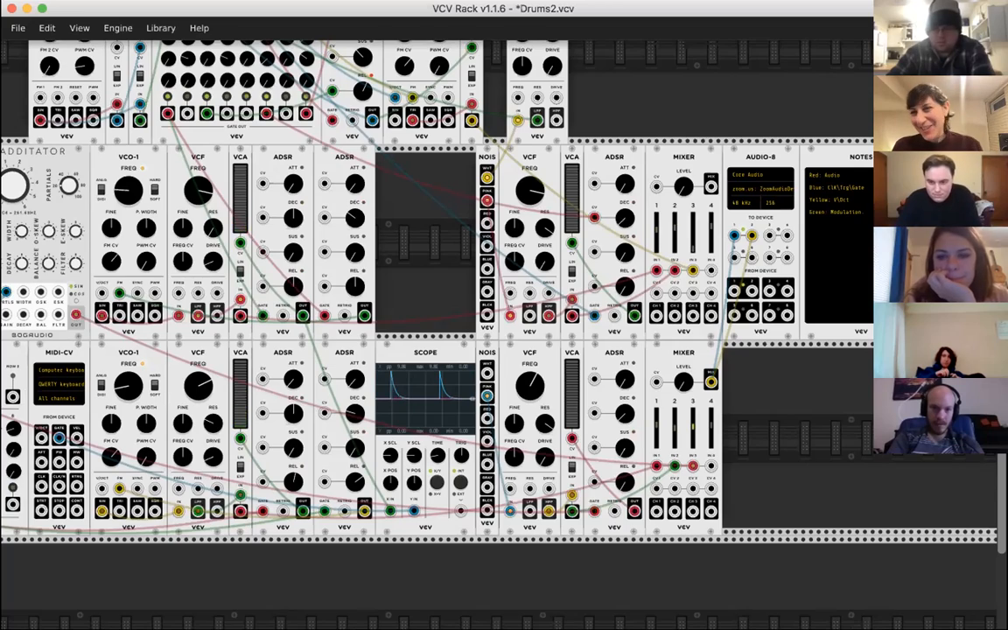
pyautogui.hscroll(-5, 772, 411)
pyautogui.scroll(1, 772, 411)
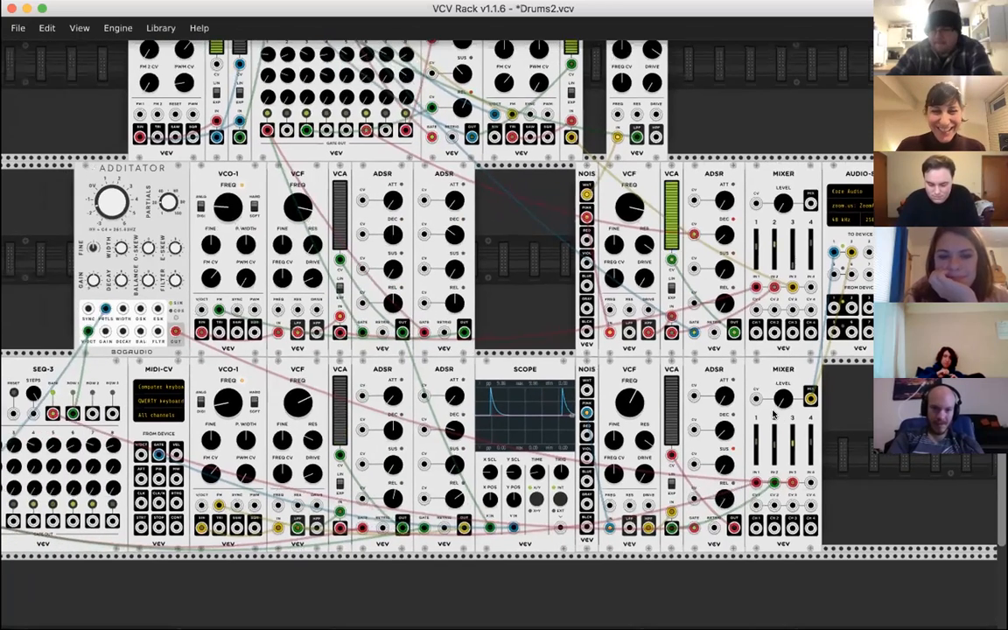
pyautogui.scroll(-3, 785, 401)
pyautogui.hscroll(4, 785, 401)
pyautogui.hscroll(-9, 806, 411)
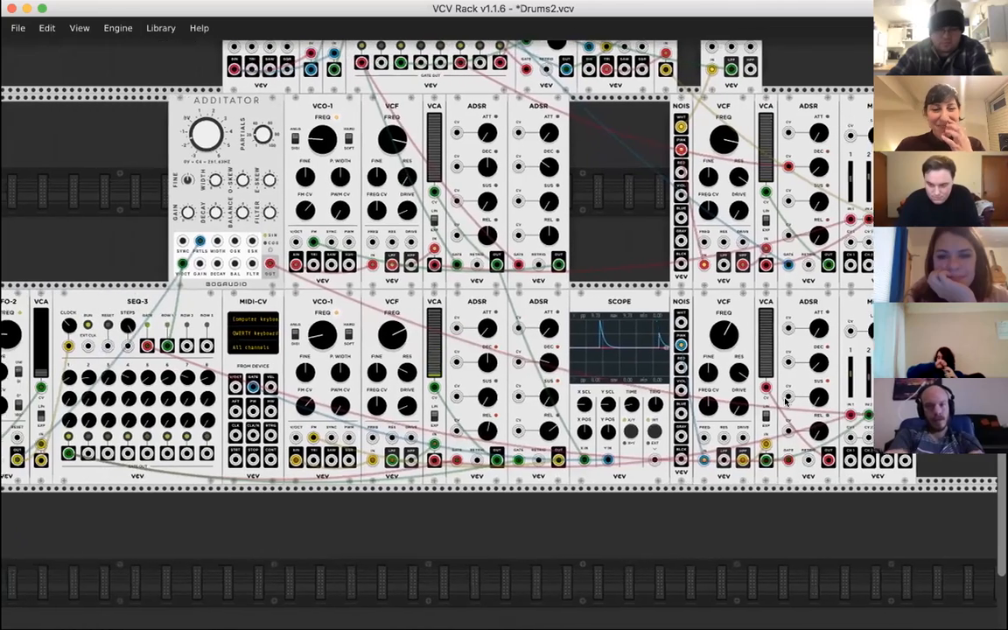
pyautogui.scroll(2, 823, 423)
pyautogui.hscroll(-1, 824, 423)
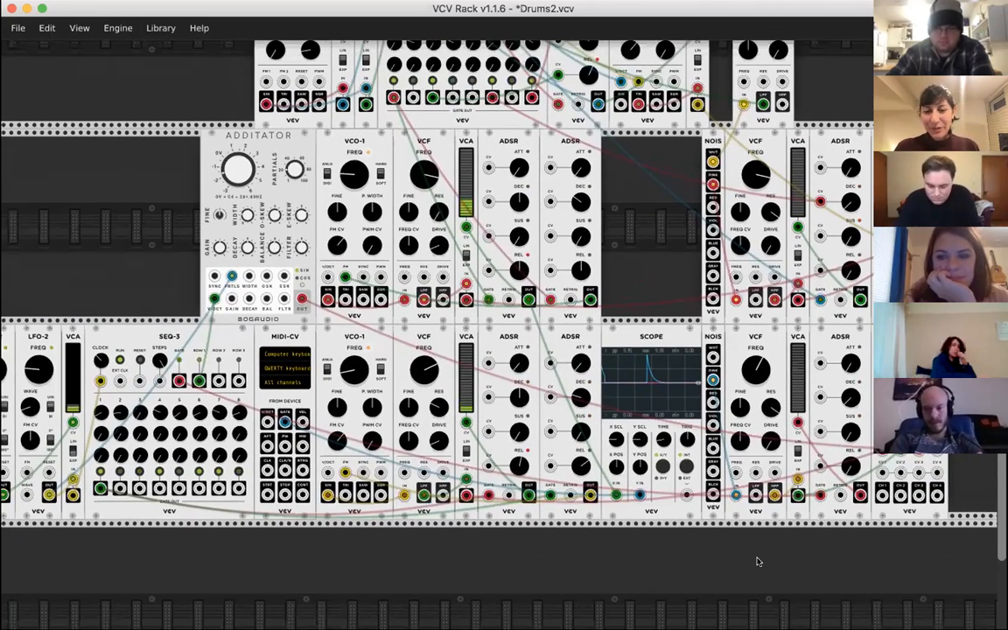
pyautogui.scroll(2, 751, 493)
pyautogui.hscroll(2, 751, 494)
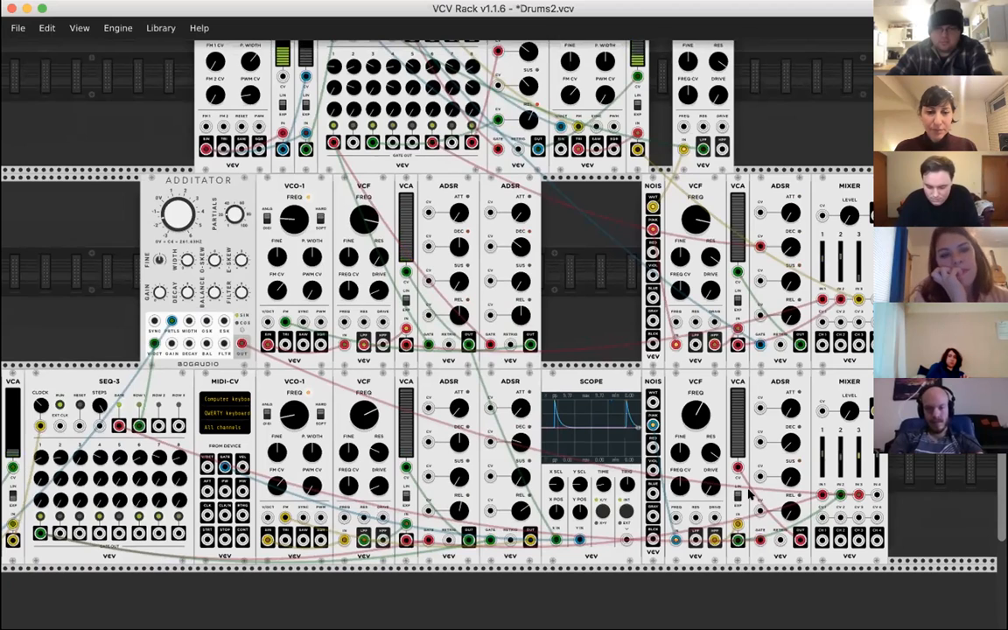
pyautogui.moveTo(787, 483)
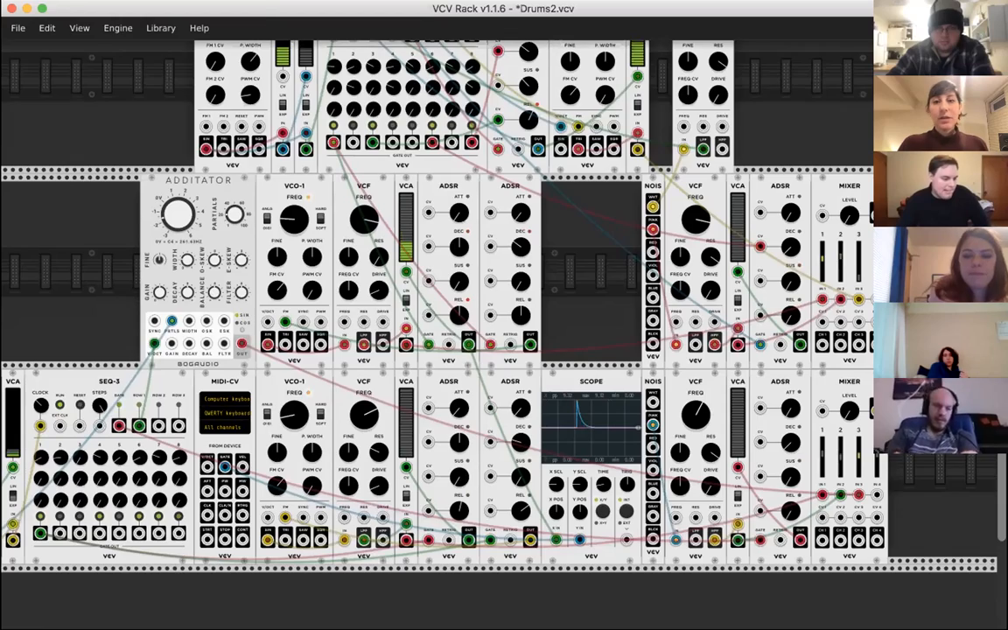
pyautogui.scroll(3, 315, 277)
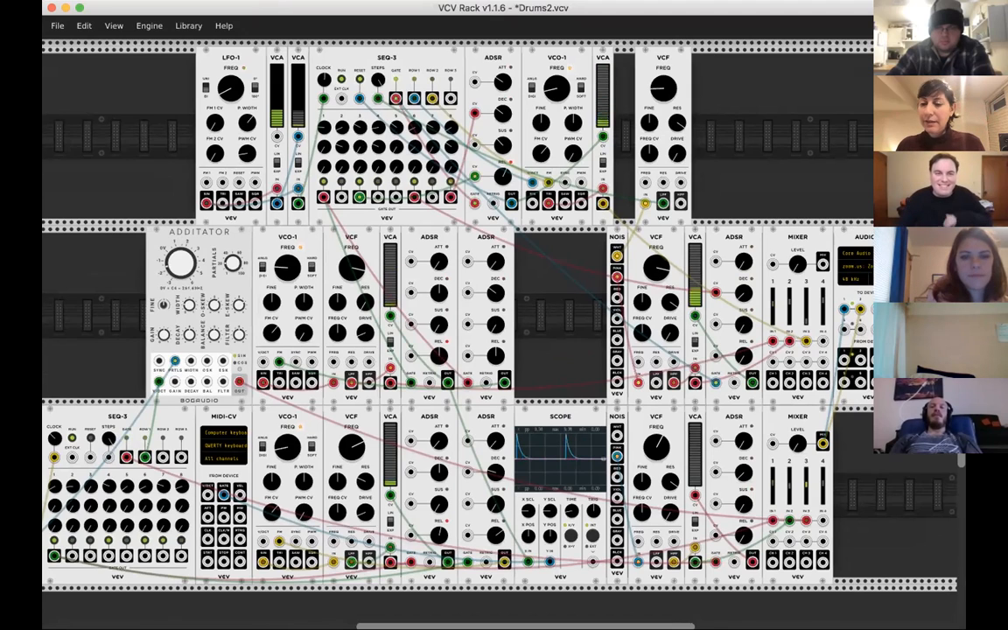
pyautogui.click(842, 205)
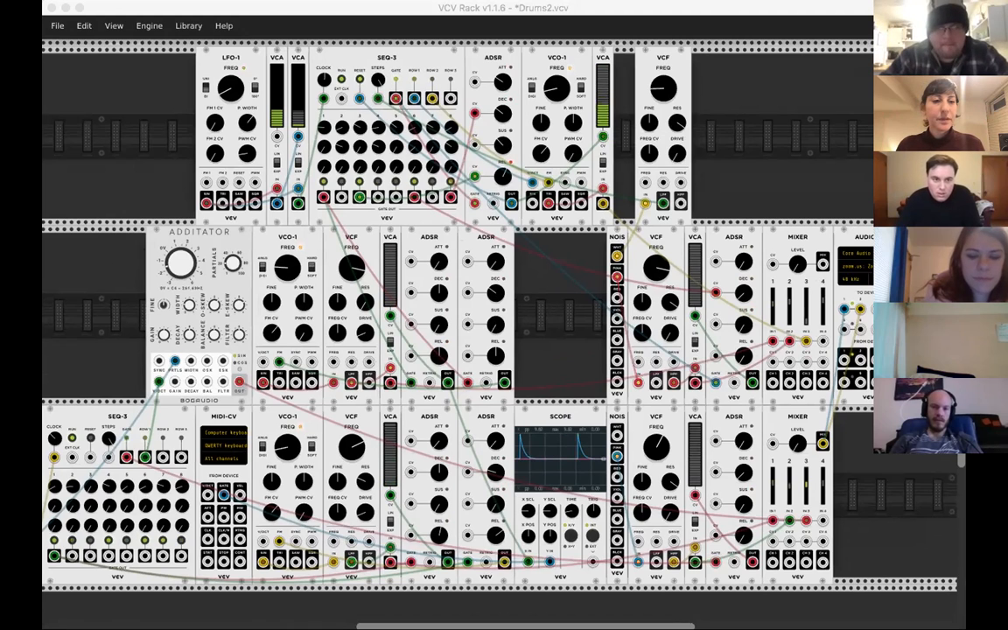
pyautogui.click(407, 6)
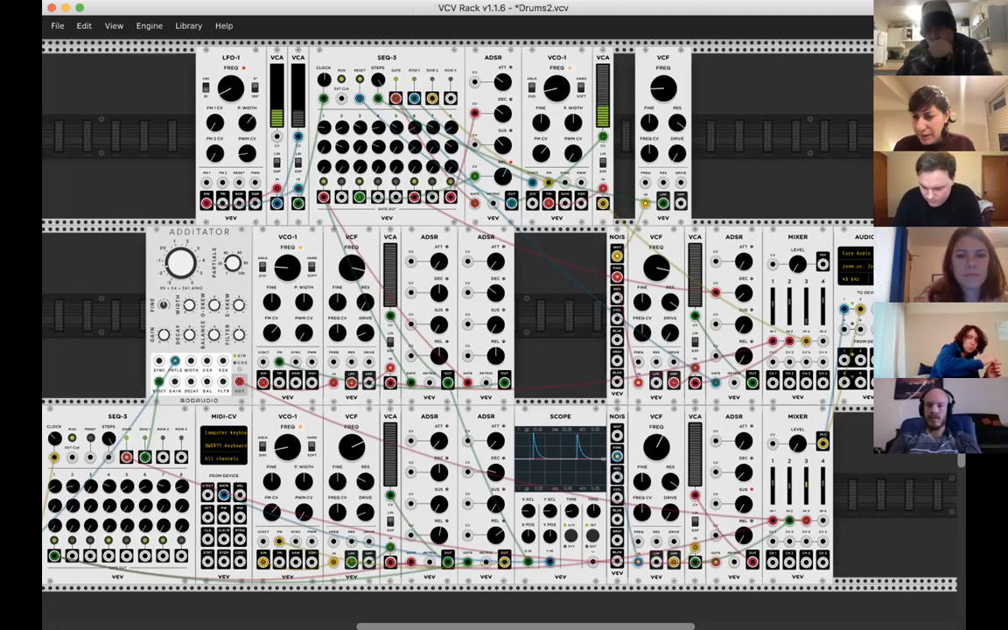
pyautogui.hotkey('ctrl', 'Right')
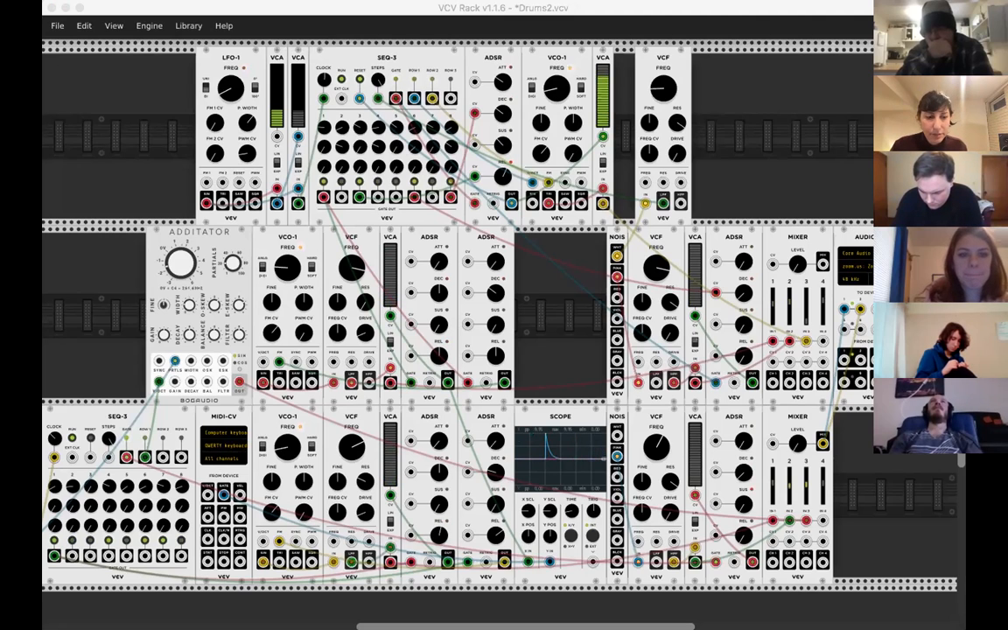
pyautogui.click(886, 580)
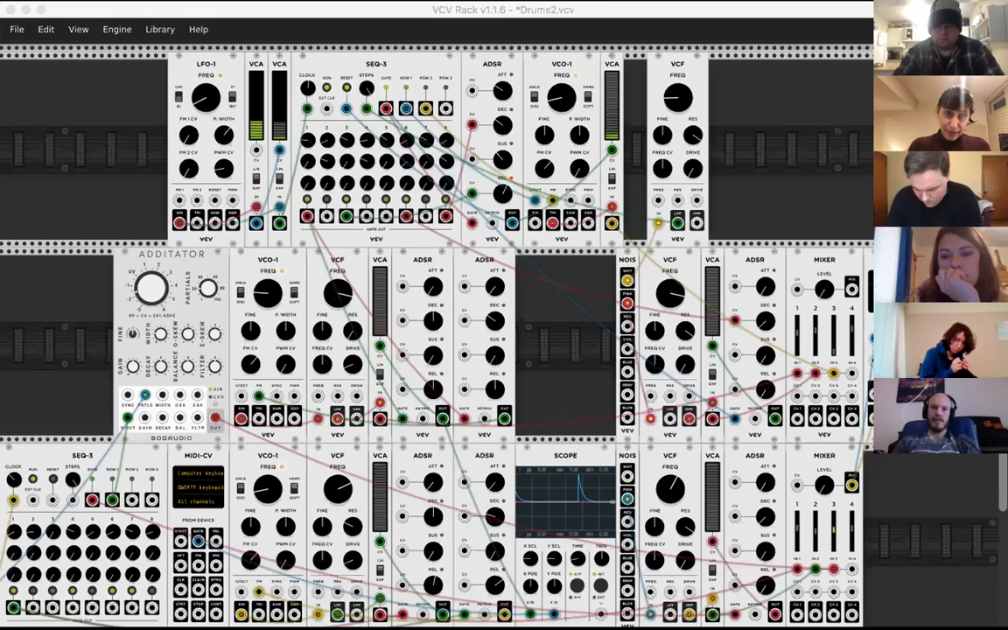
pyautogui.click(396, 9)
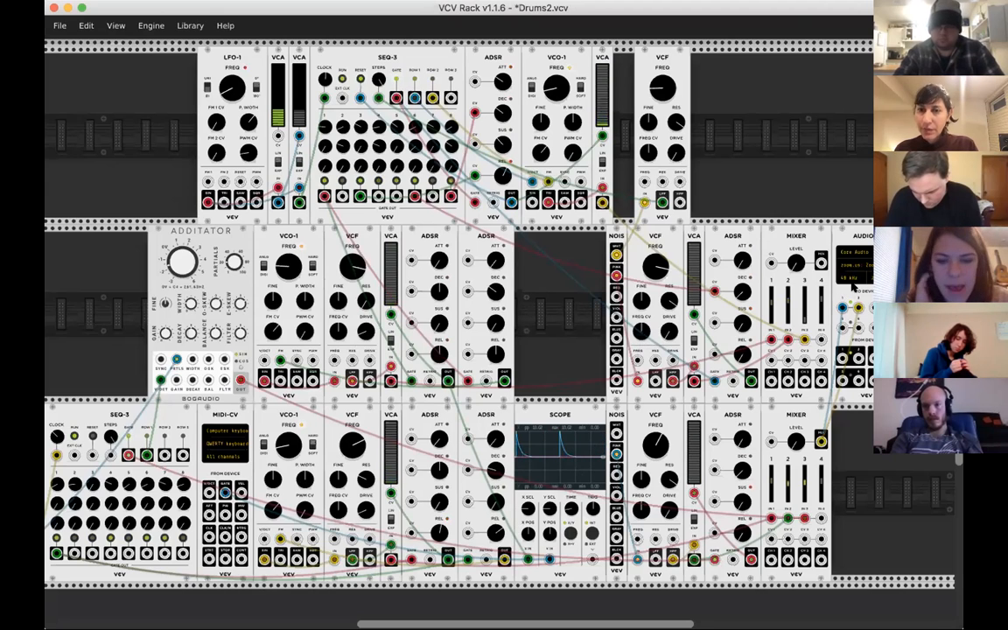
# - Change the AUDIO-8 module's audio device to the first Existential Audio Inc.: BlackHole 16ch entry
pyautogui.hscroll(5, 856, 289)
pyautogui.scroll(2, 856, 289)
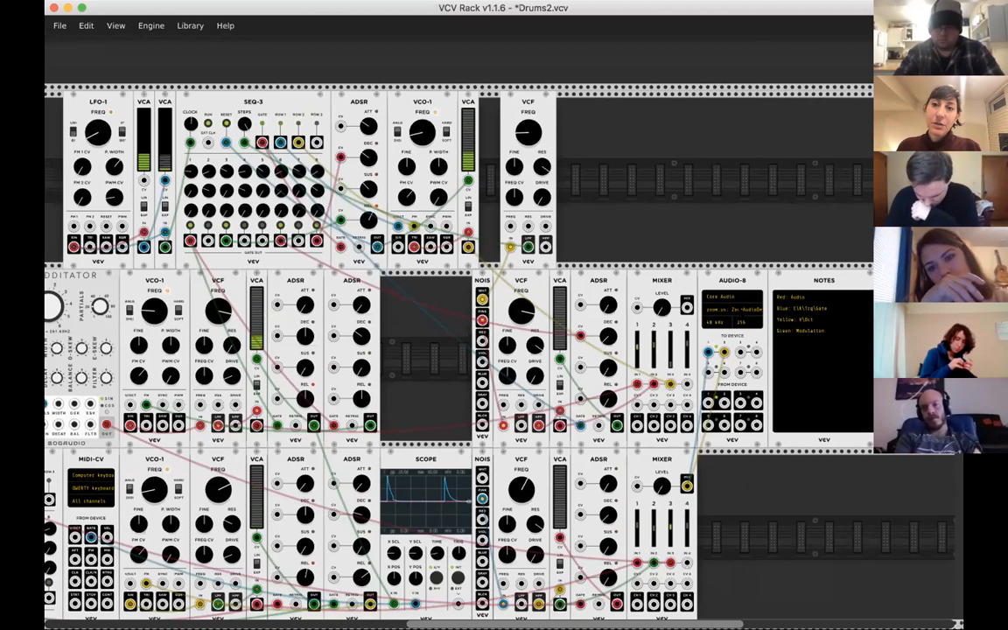
pyautogui.click(740, 311)
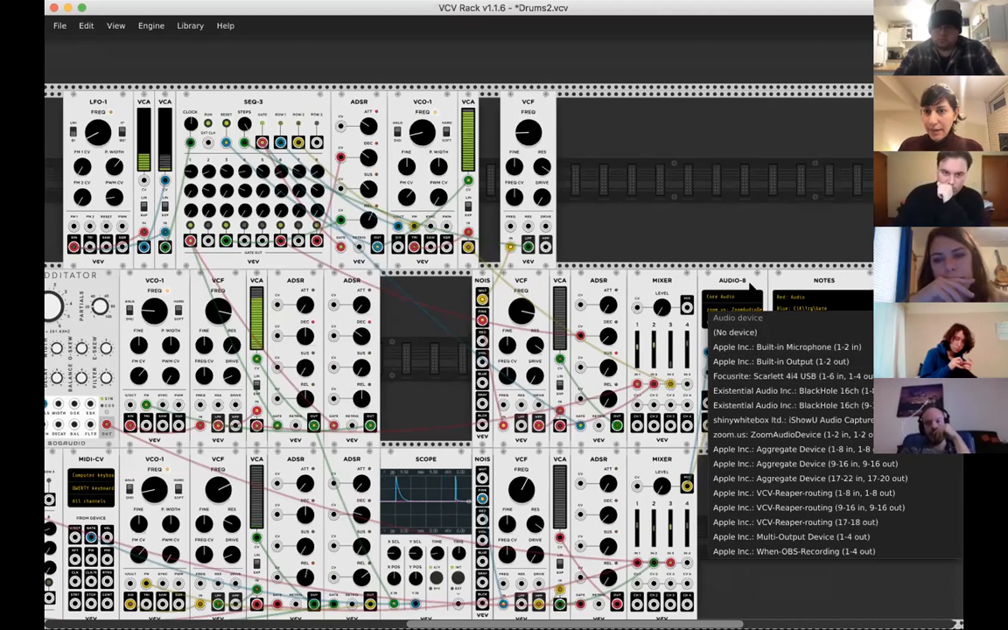
pyautogui.click(754, 285)
pyautogui.click(711, 311)
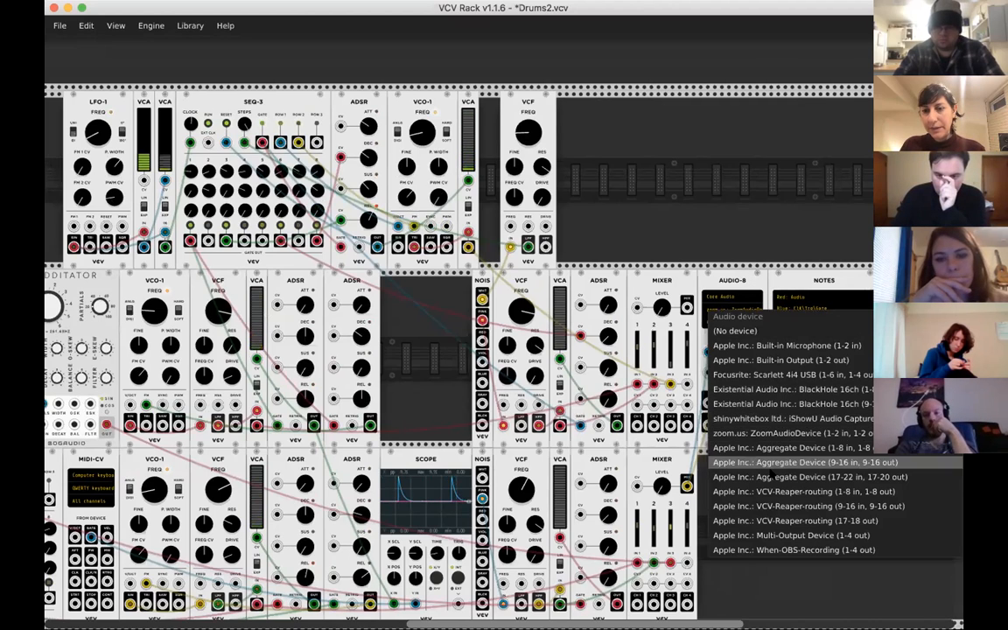
pyautogui.click(785, 391)
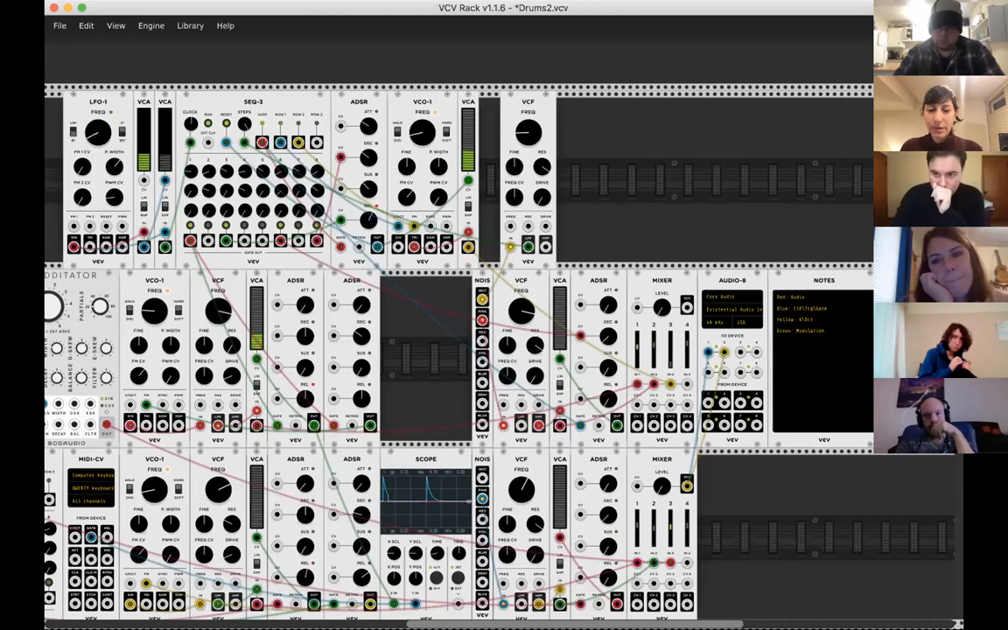
# - Open the patch file Drums1.vcv
pyautogui.press('super+Tab')
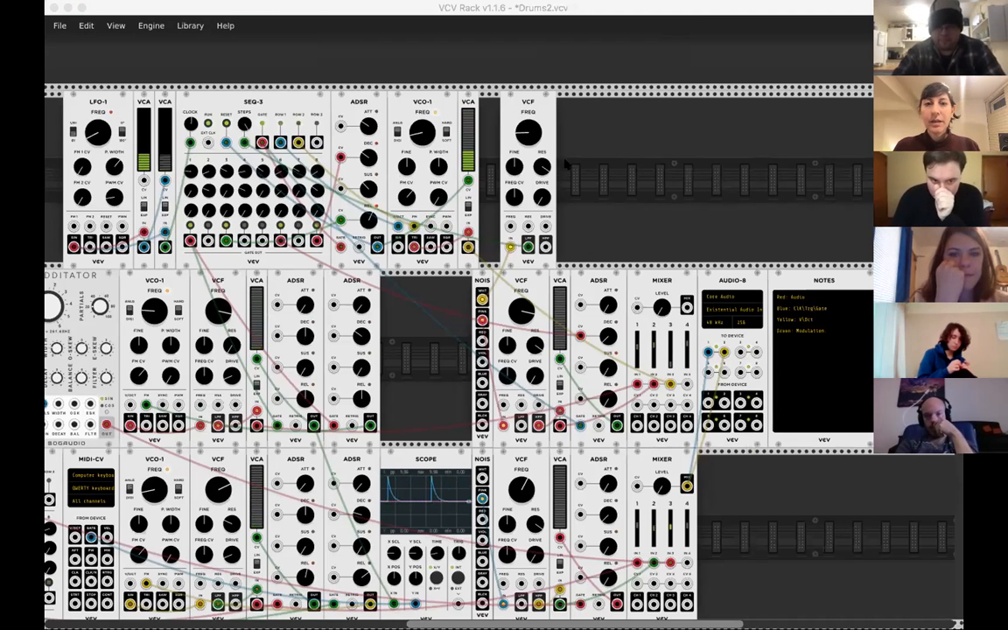
pyautogui.click(554, 58)
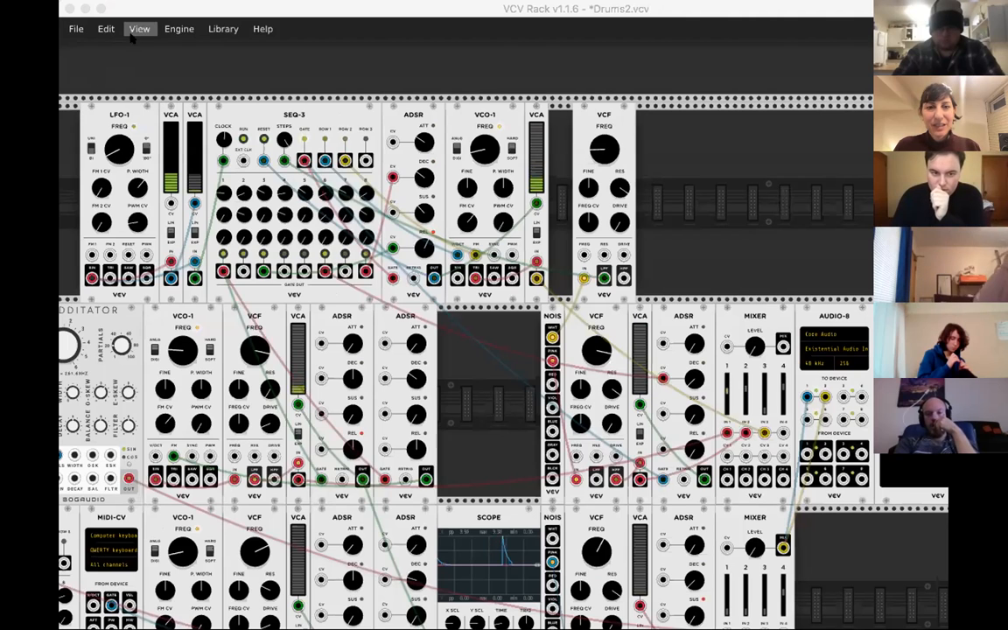
pyautogui.click(72, 29)
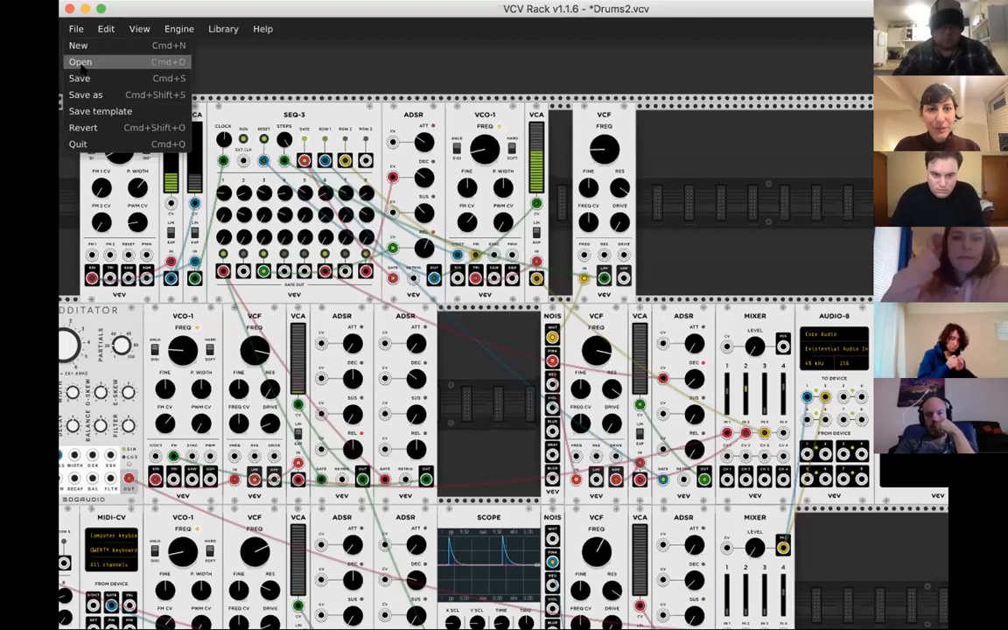
pyautogui.click(80, 61)
pyautogui.click(391, 85)
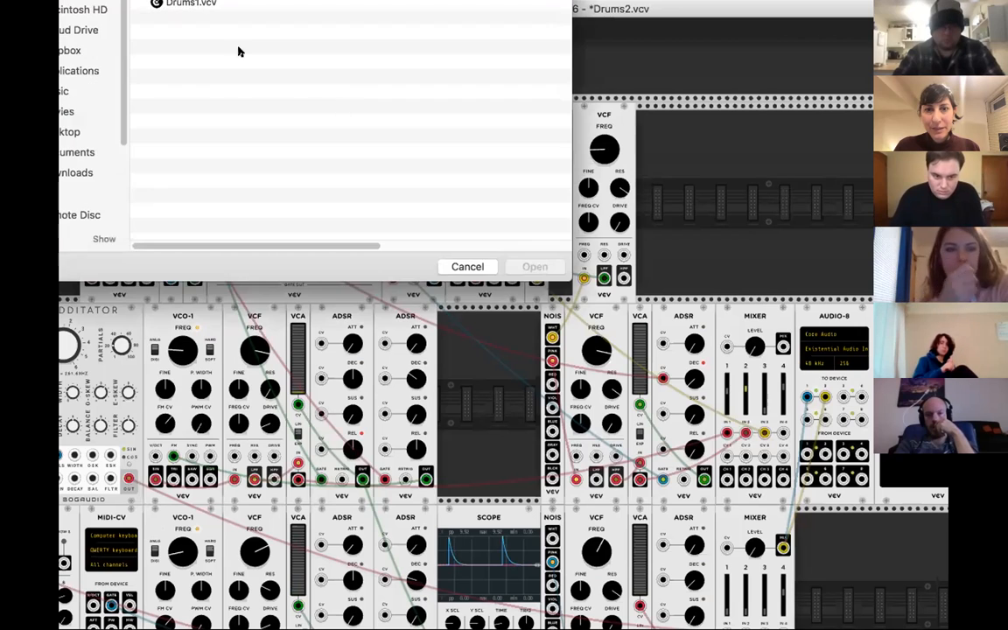
pyautogui.click(181, 4)
pyautogui.doubleClick(184, 3)
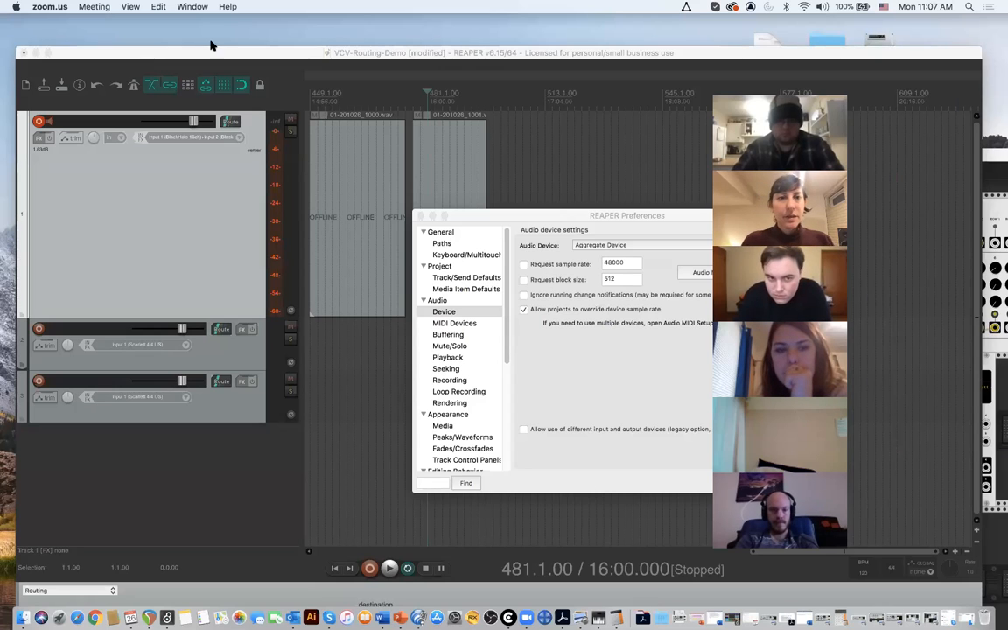
# - Accept REAPER's audio device settings with Aggregate Device selected and place the edit cursor at 507.1.00
pyautogui.moveTo(543, 220); pyautogui.dragTo(298, 118)
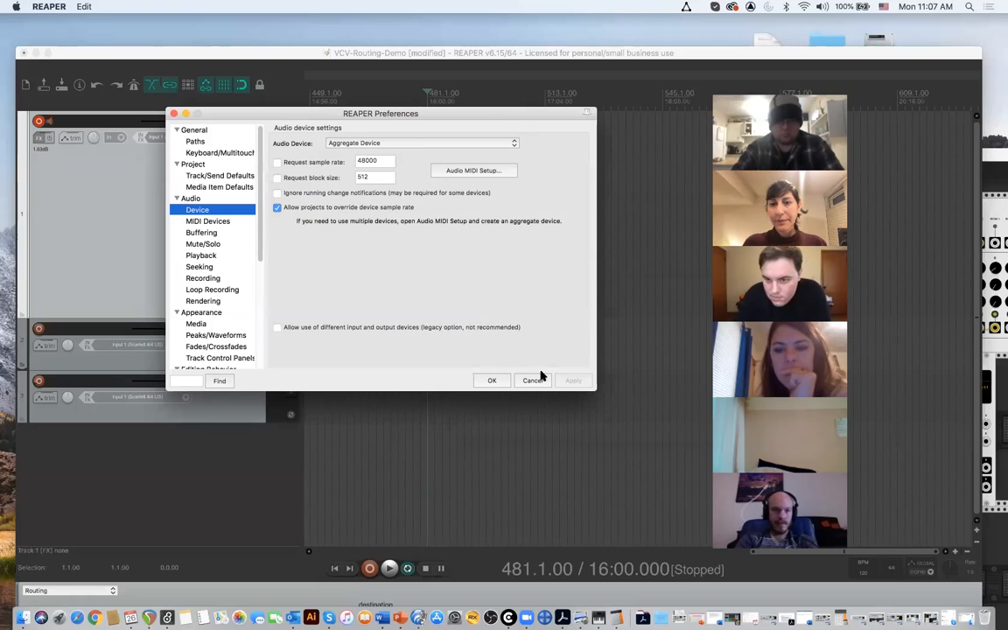
pyautogui.click(492, 380)
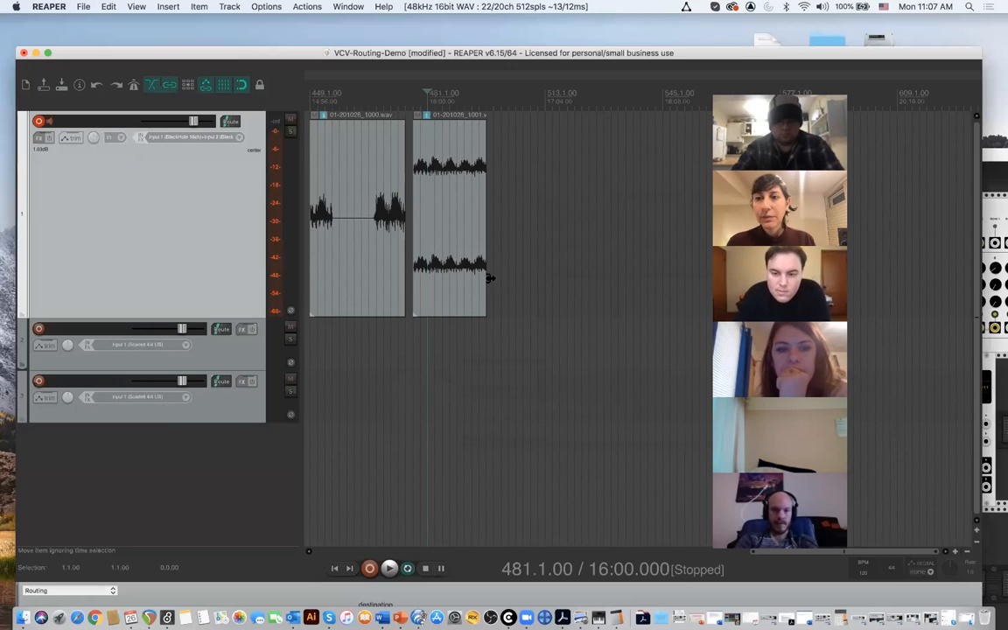
pyautogui.click(523, 105)
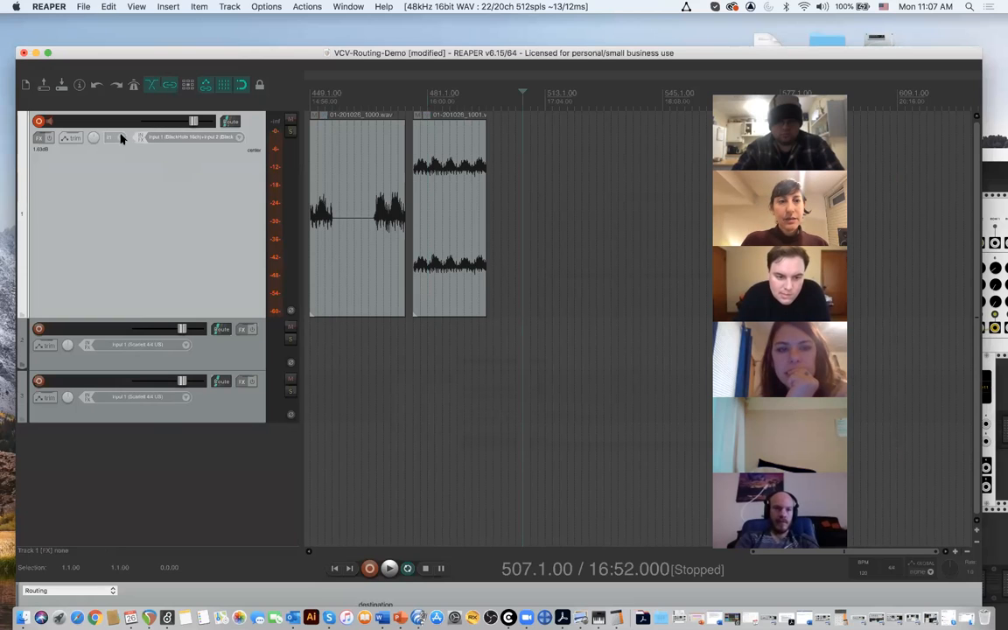
# - Set track 1's input to the stereo pair Input 1 / Input 2 (BlackHole 16ch) and its record mode to input (audio or MIDI)
pyautogui.click(237, 138)
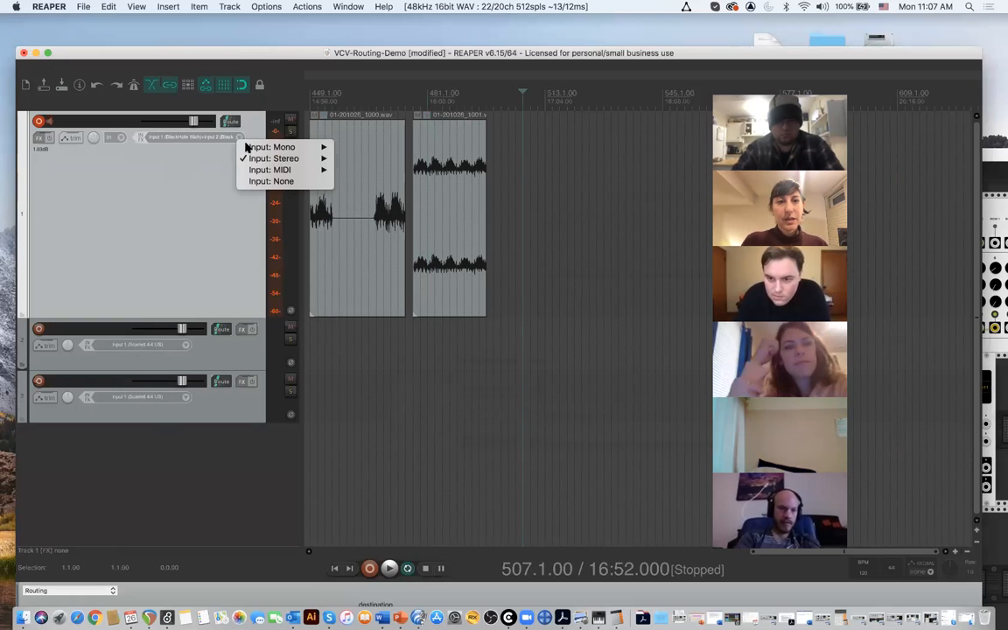
pyautogui.moveTo(250, 148)
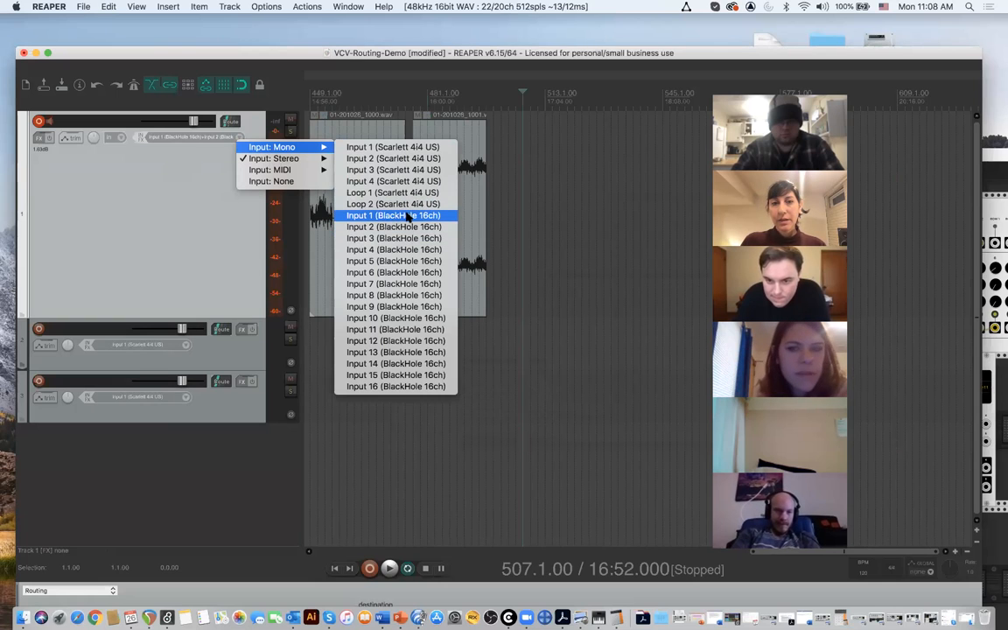
pyautogui.moveTo(289, 158)
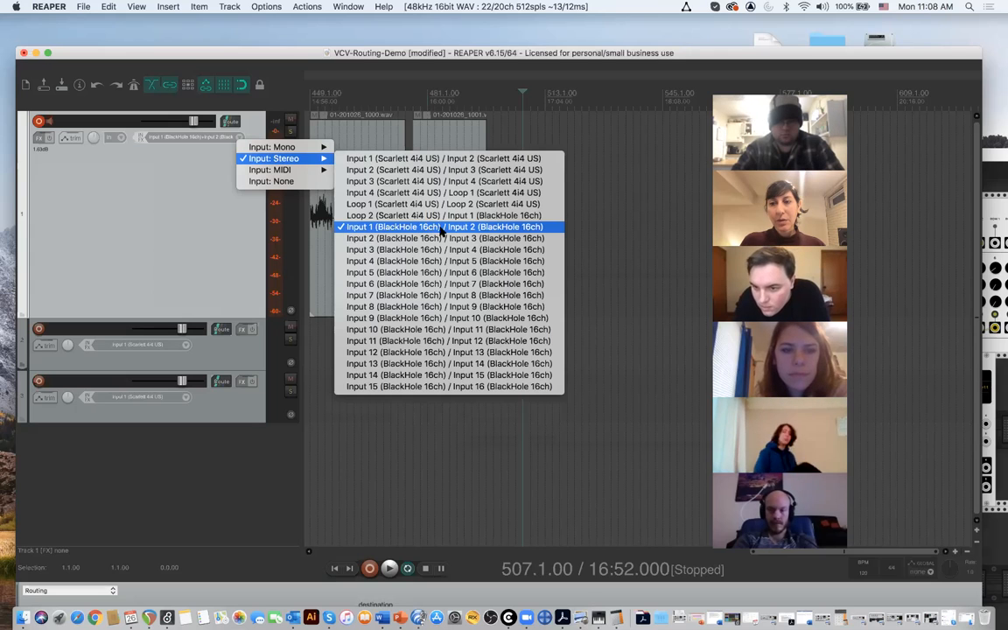
pyautogui.click(363, 227)
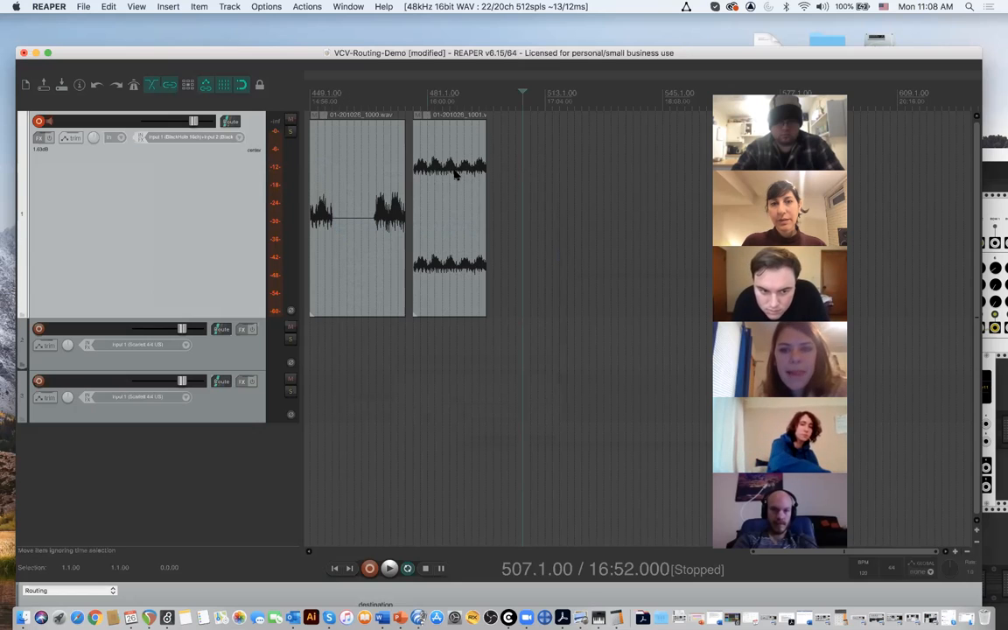
pyautogui.click(120, 138)
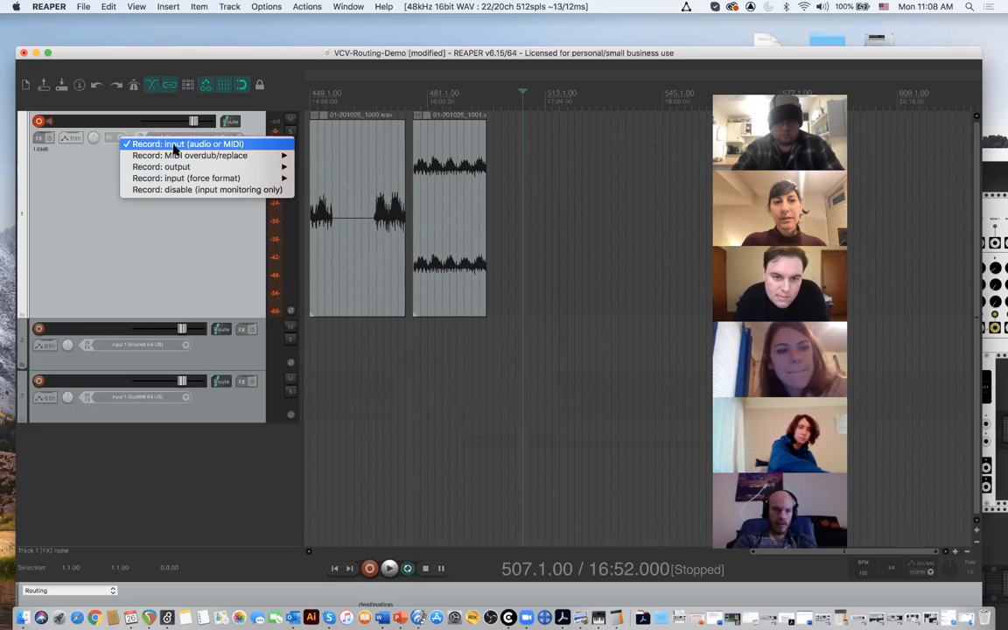
pyautogui.click(168, 144)
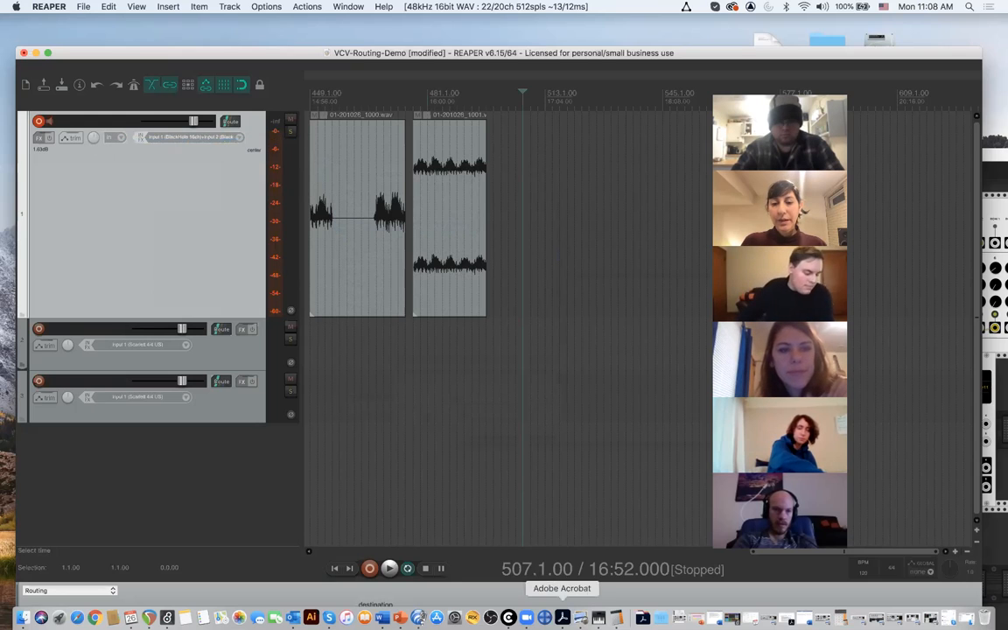
# - Switch to VCV Rack and patch the MIXER's mix output to device inputs 1 and 2 of the AUDIO-8 module
pyautogui.click(567, 618)
pyautogui.moveTo(547, 165); pyautogui.dragTo(296, 302)
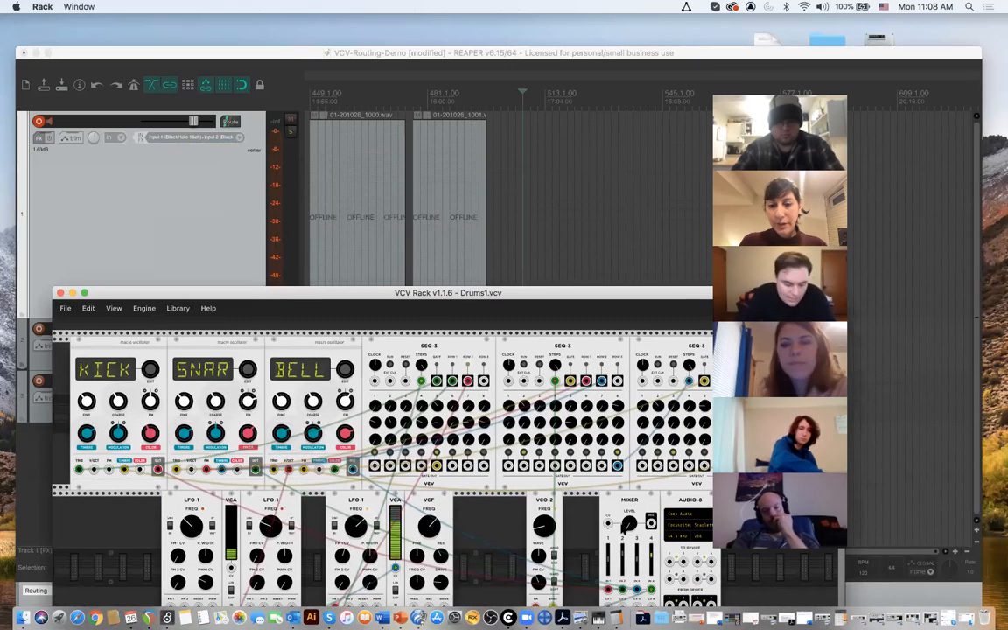
pyautogui.moveTo(651, 524); pyautogui.dragTo(669, 564)
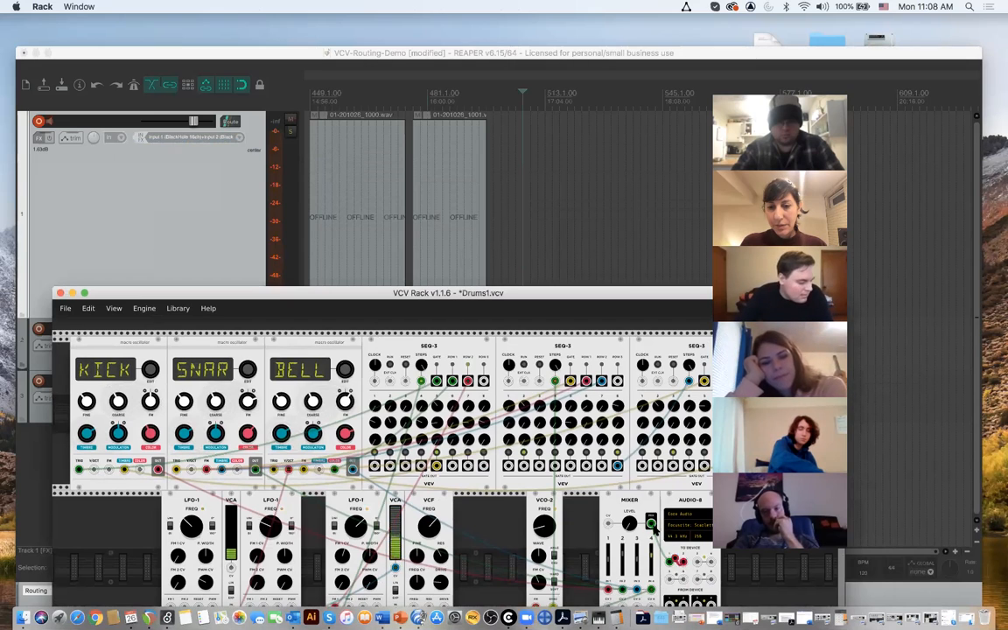
pyautogui.scroll(-3, 682, 568)
pyautogui.scroll(3, 668, 544)
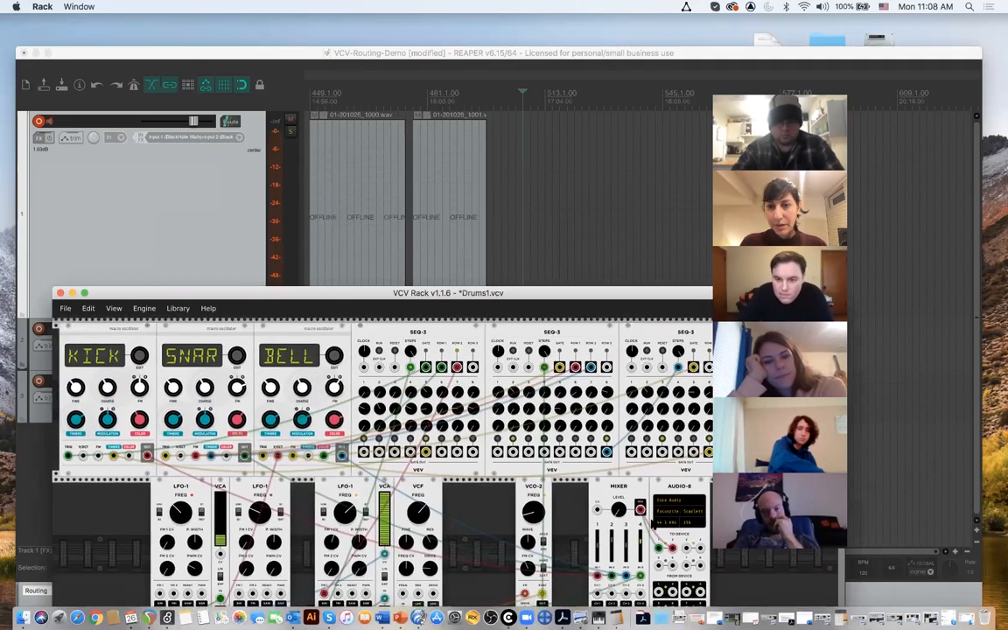
# - Set the AUDIO-8 module's audio device to Existential Audio Inc.: BlackHole 16ch (1-8 in, 1-8 out)
pyautogui.moveTo(624, 520)
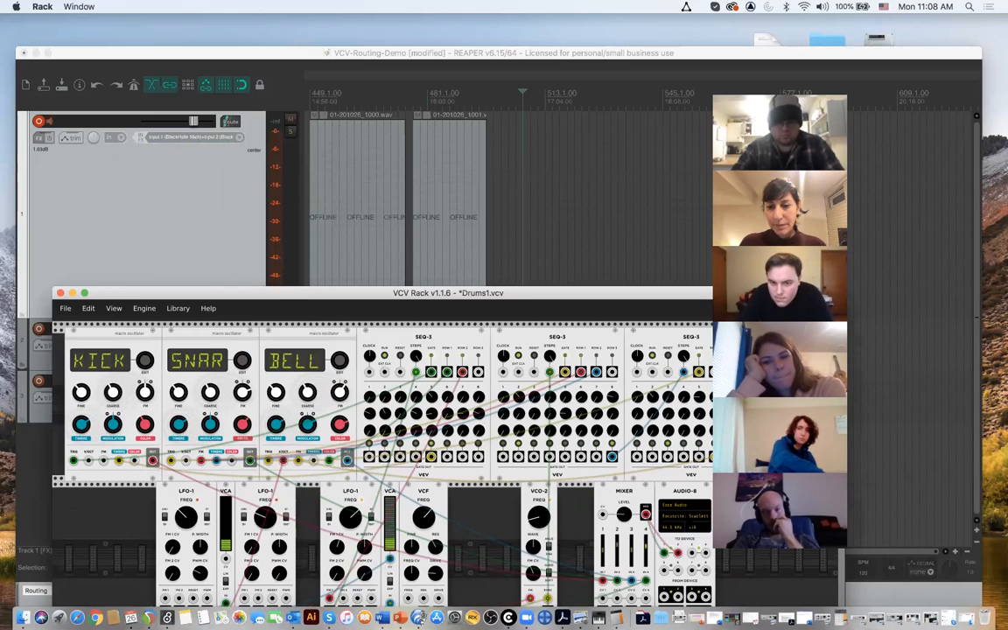
pyautogui.click(687, 516)
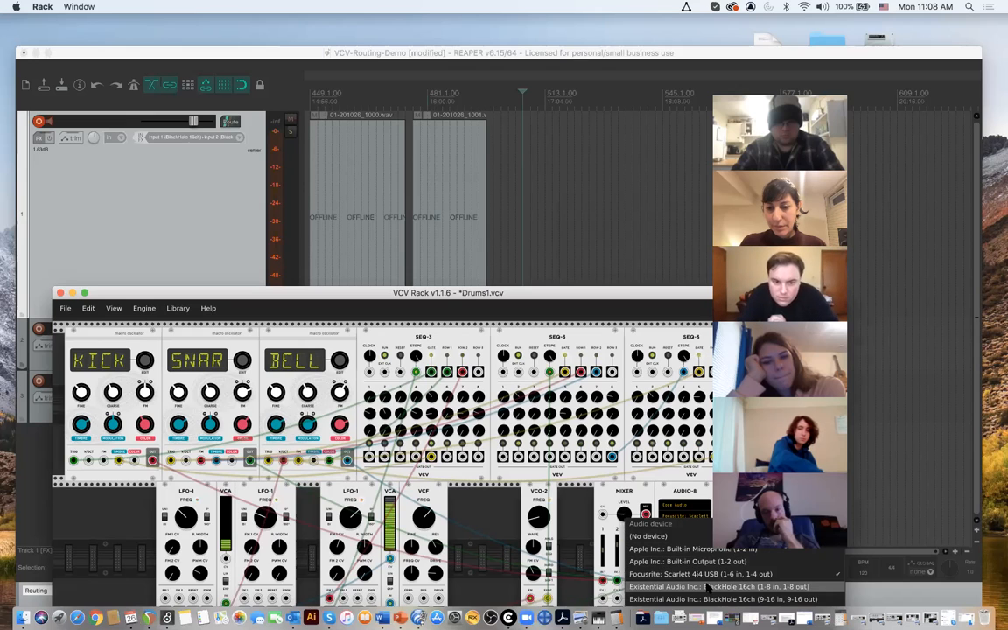
pyautogui.click(708, 587)
pyautogui.click(703, 516)
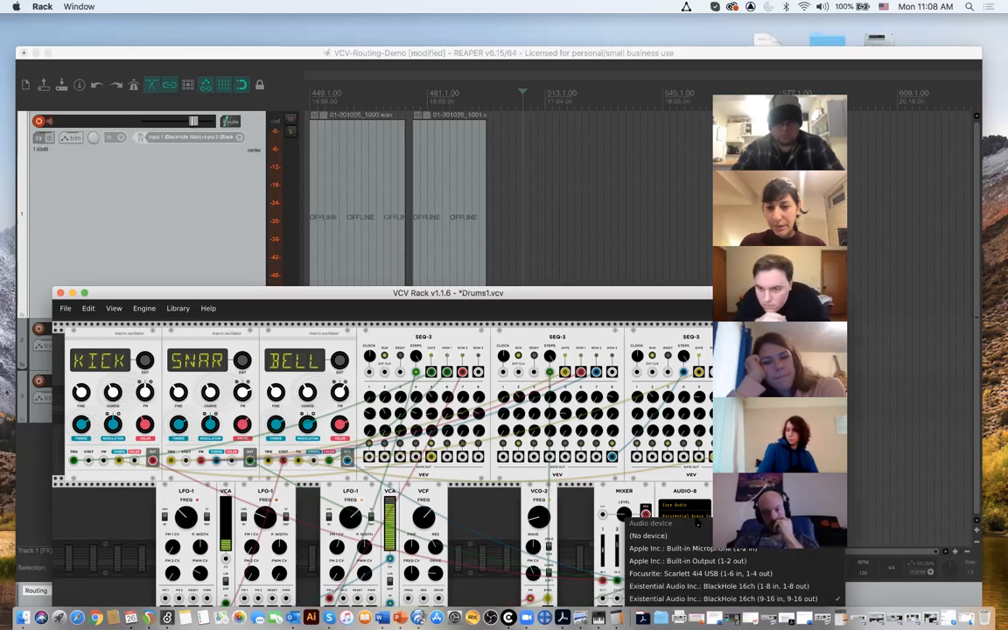
pyautogui.click(724, 588)
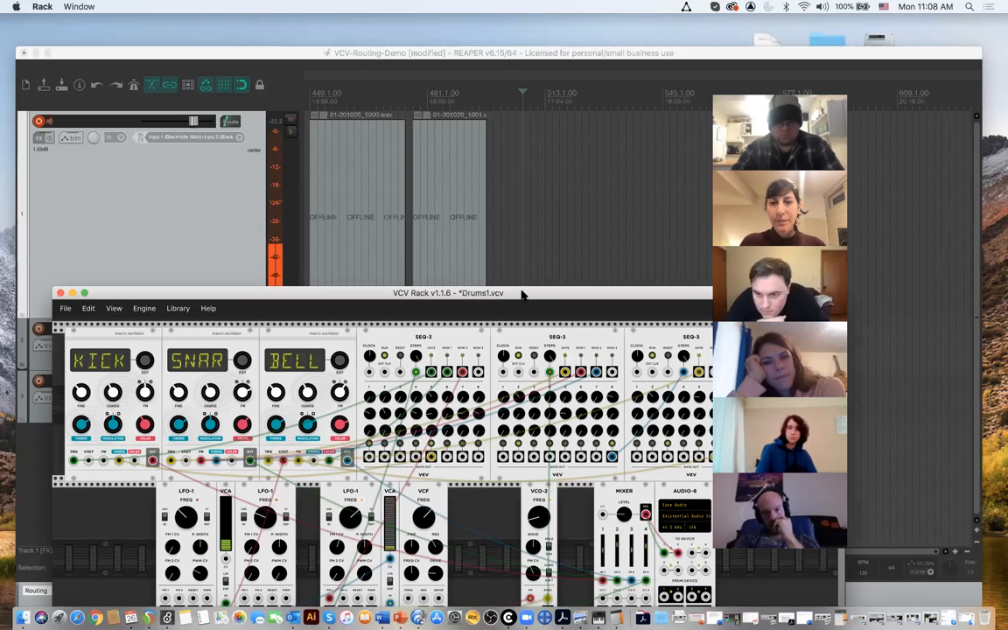
# - Switch to REAPER and place the edit cursor at 511.1.00, past the recorded clips
pyautogui.moveTo(521, 295); pyautogui.dragTo(569, 300)
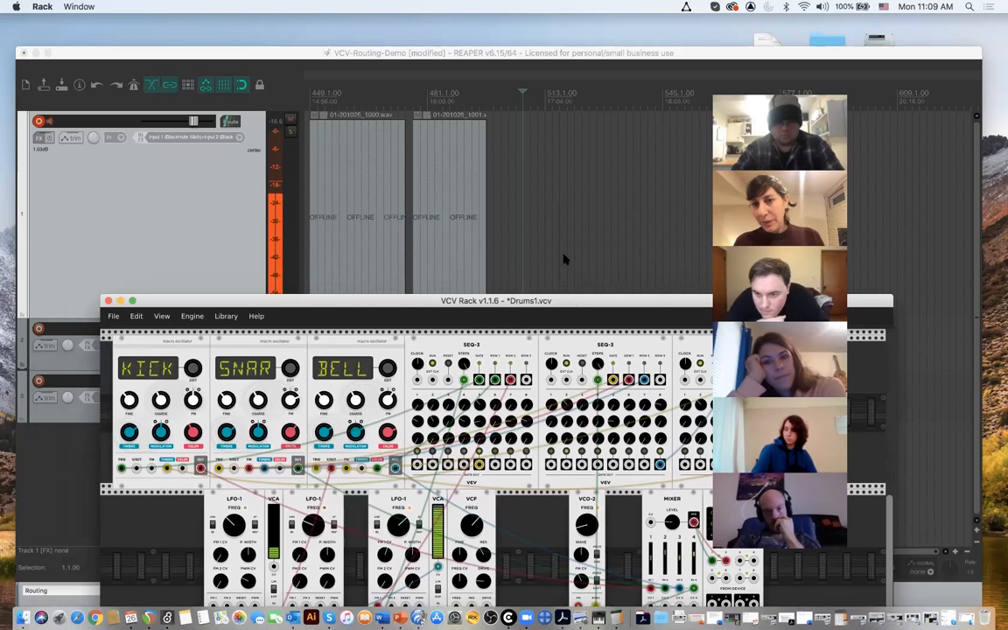
pyautogui.click(565, 259)
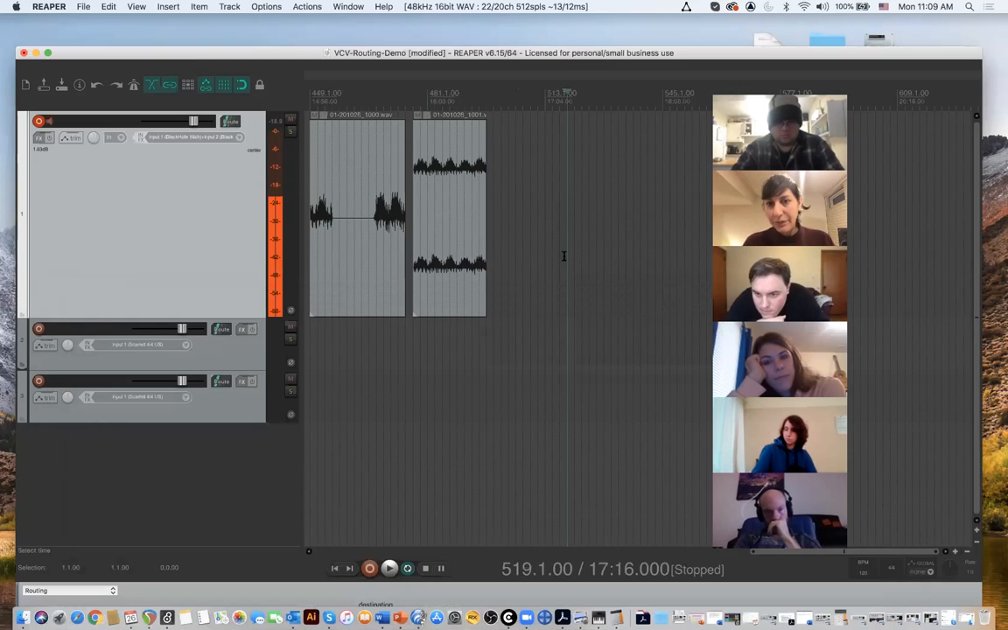
pyautogui.click(541, 104)
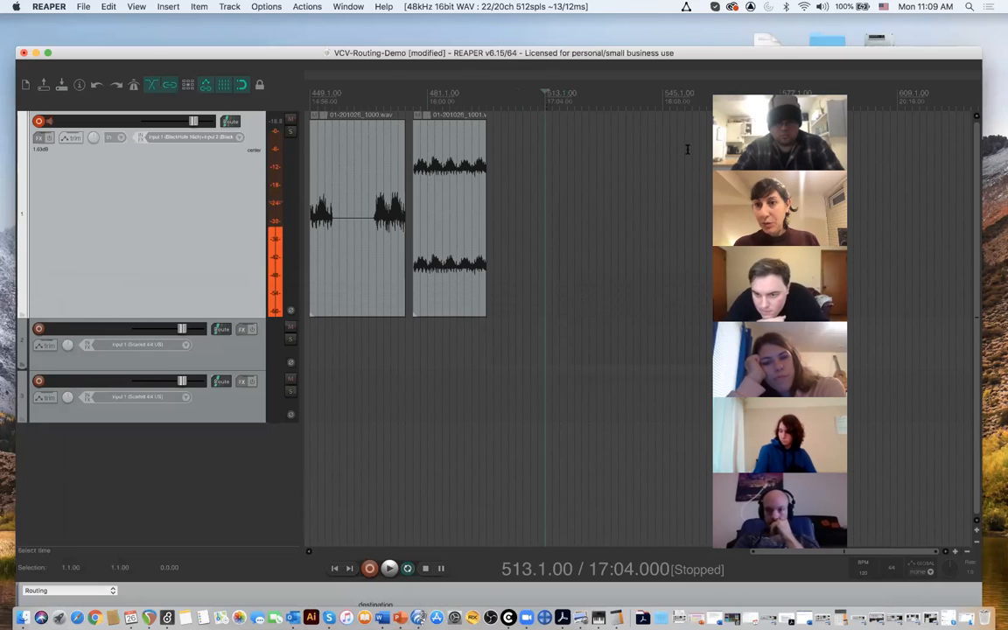
pyautogui.moveTo(787, 106); pyautogui.dragTo(747, 48)
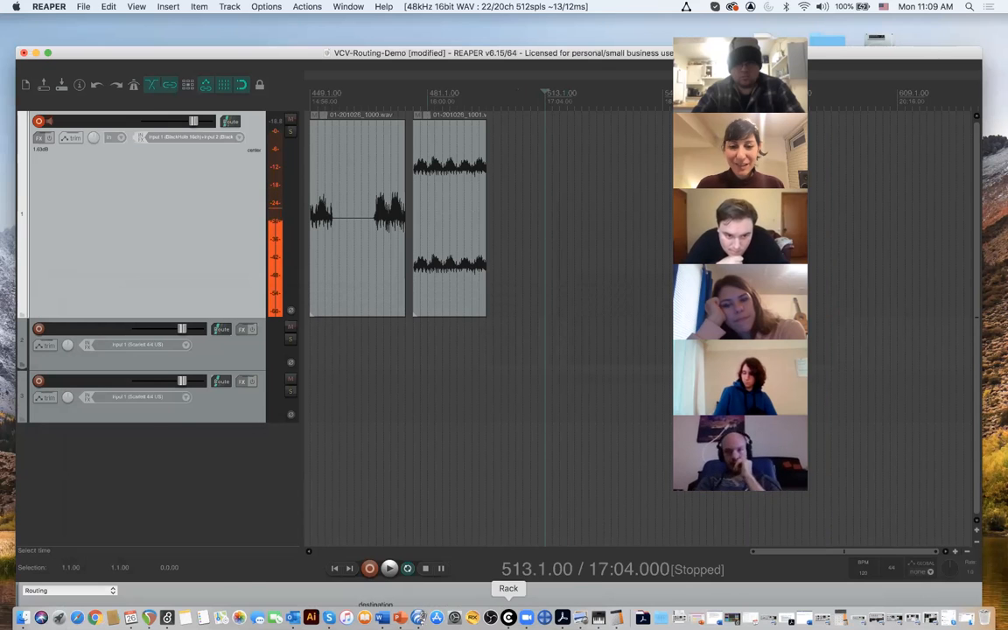
pyautogui.click(509, 616)
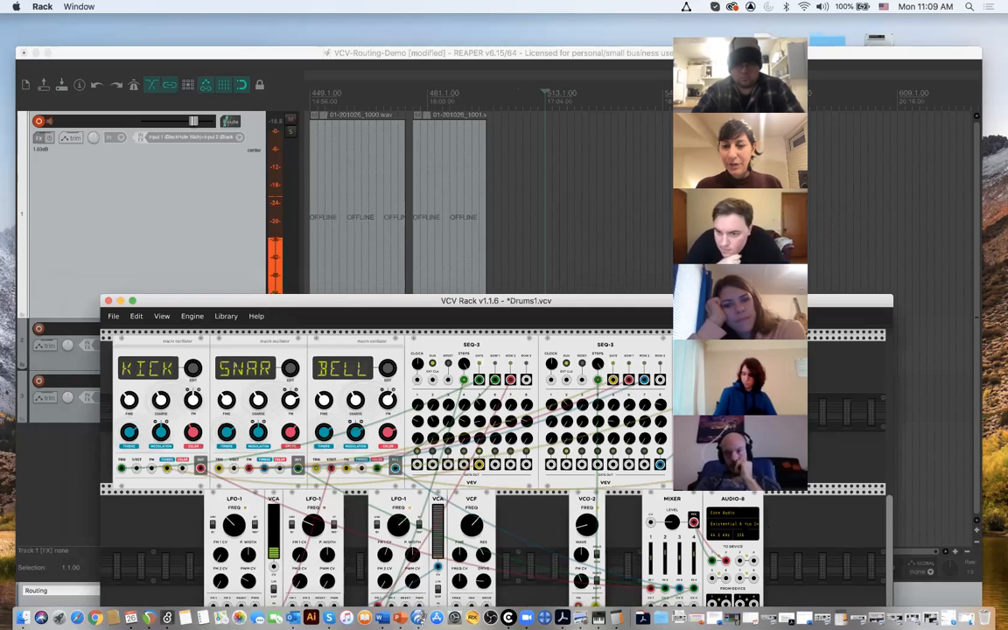
pyautogui.click(584, 281)
pyautogui.click(538, 109)
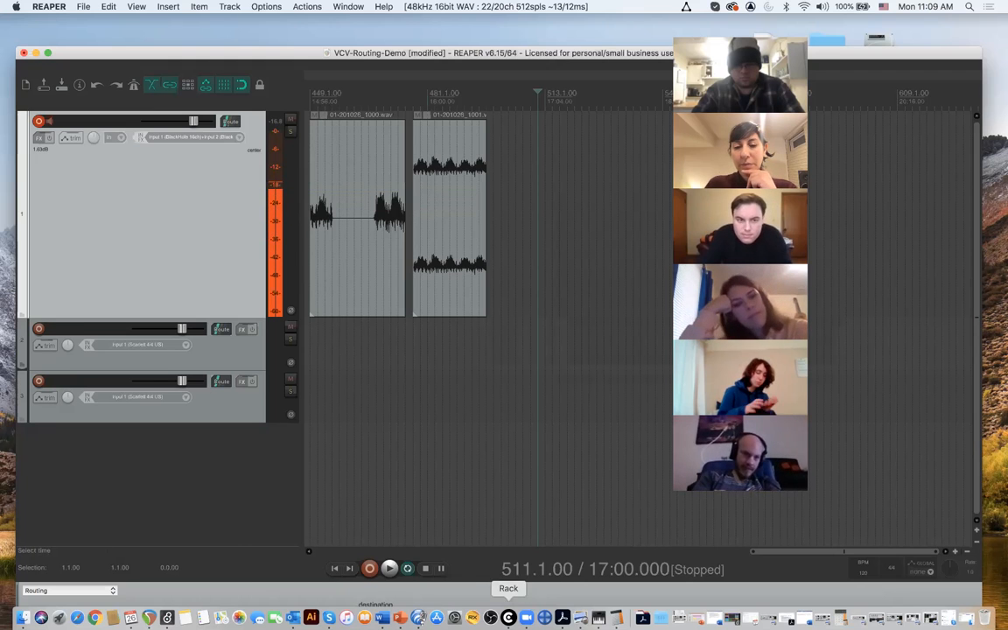
# - Switch to VCV Rack and raise the MIXER's master level slightly
pyautogui.click(508, 618)
pyautogui.moveTo(567, 304); pyautogui.dragTo(498, 330)
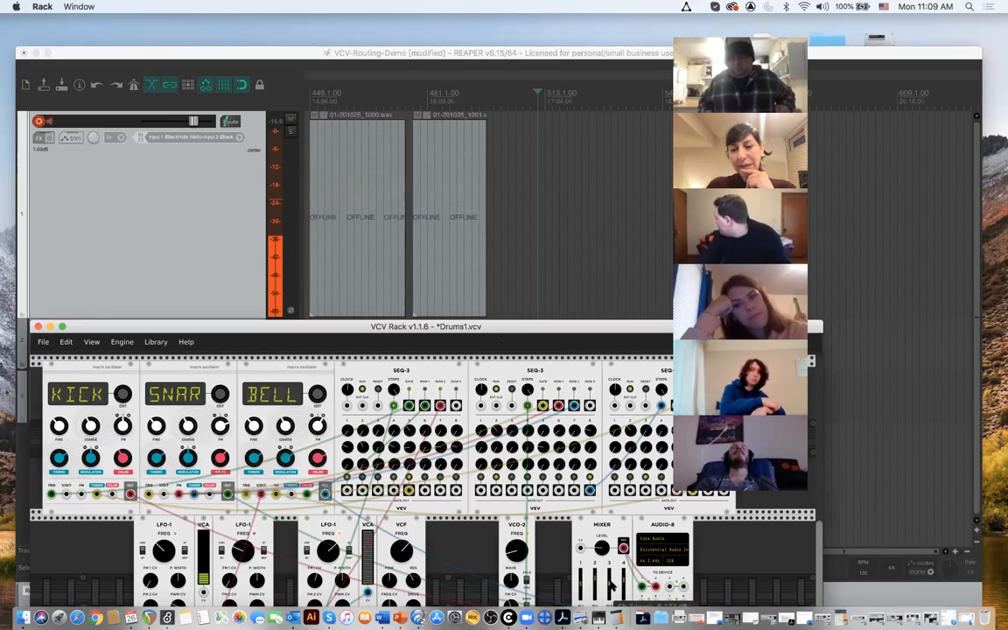
pyautogui.moveTo(602, 548)
pyautogui.moveTo(602, 548); pyautogui.dragTo(602, 541)
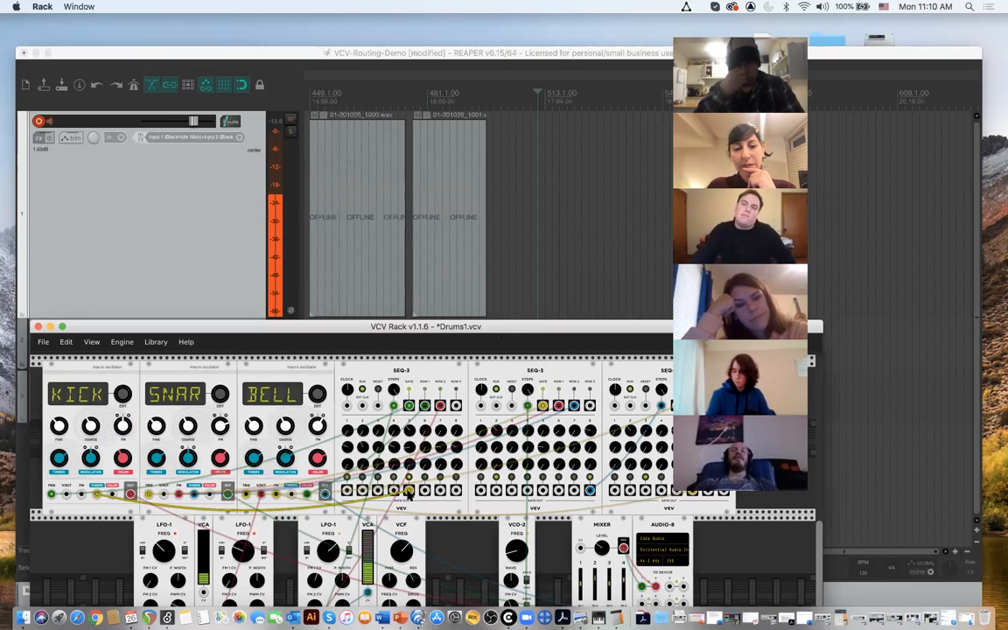
# - Patch the first SEQ-3's step 1 gate output to the reset inputs of the second and third SEQ-3 modules
pyautogui.moveTo(407, 493); pyautogui.dragTo(348, 491)
pyautogui.scroll(-1, 475, 476)
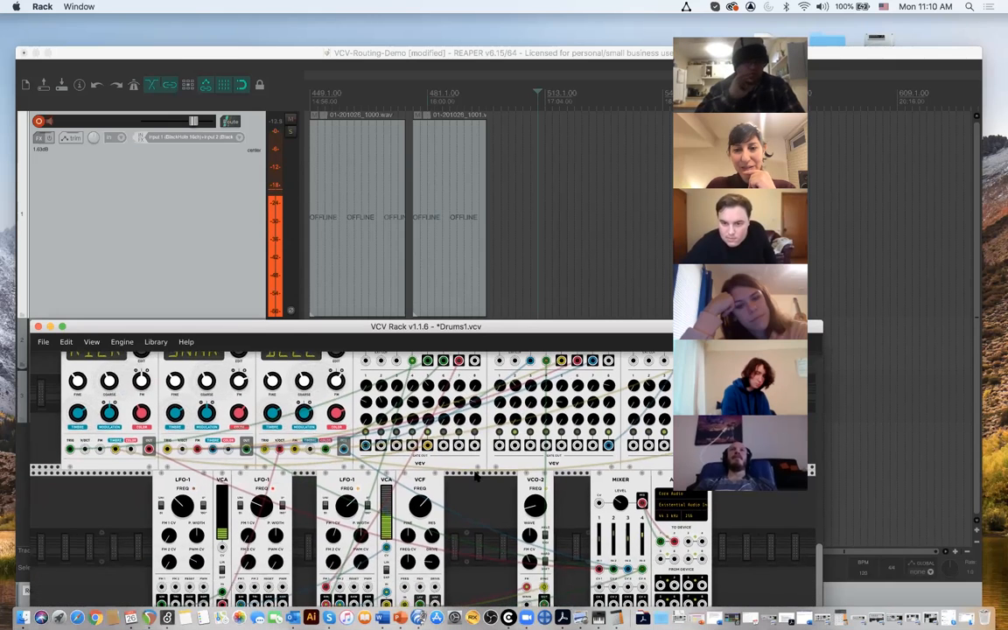
pyautogui.scroll(1, 620, 449)
pyautogui.hscroll(1, 619, 449)
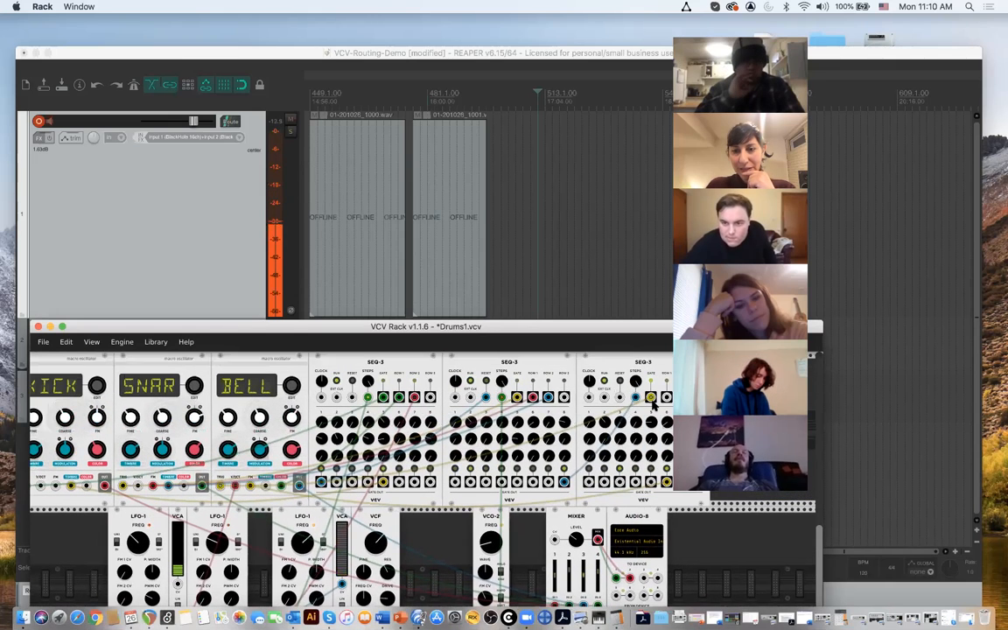
pyautogui.moveTo(620, 399); pyautogui.dragTo(455, 482)
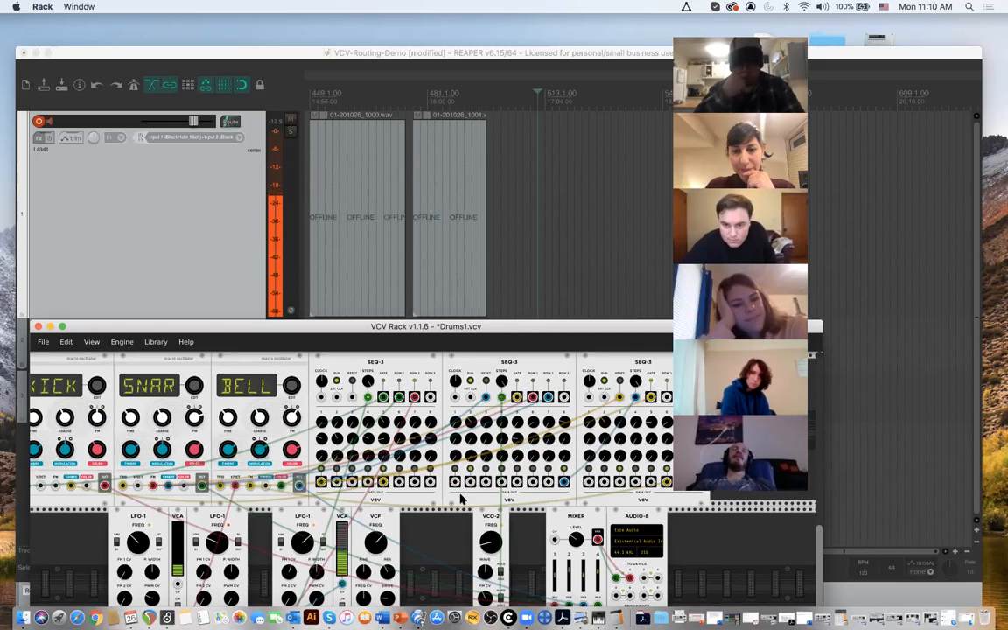
pyautogui.scroll(1, 509, 526)
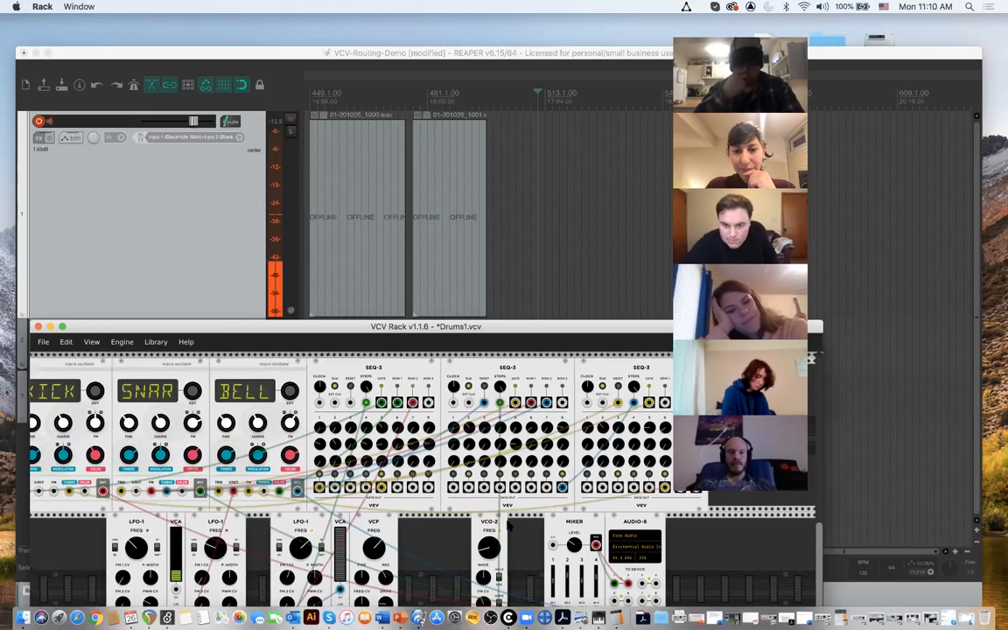
pyautogui.scroll(-2, 509, 526)
pyautogui.scroll(1, 509, 526)
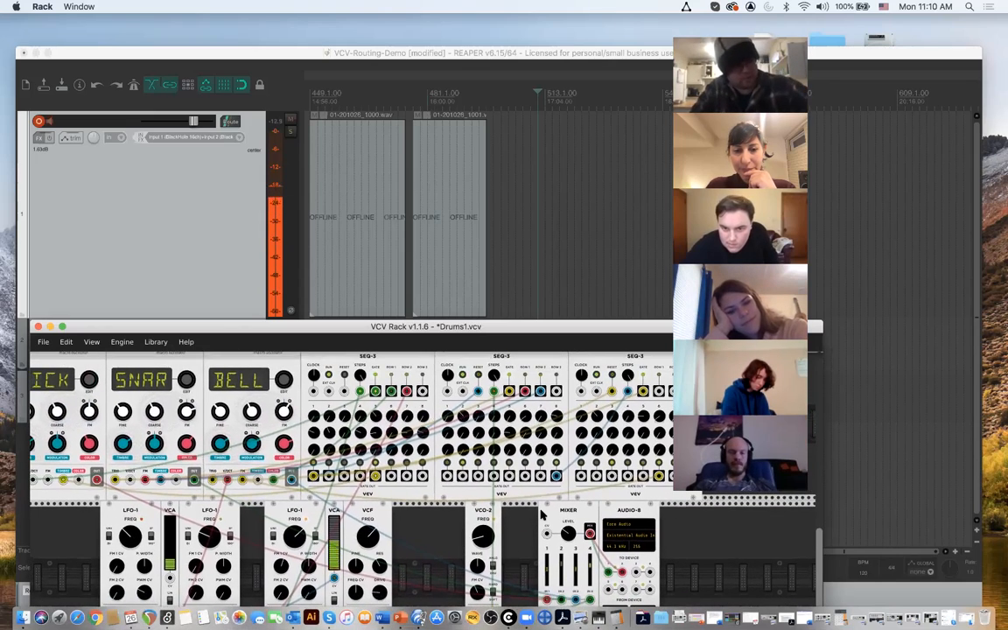
pyautogui.scroll(3, 543, 514)
pyautogui.hscroll(-2, 543, 515)
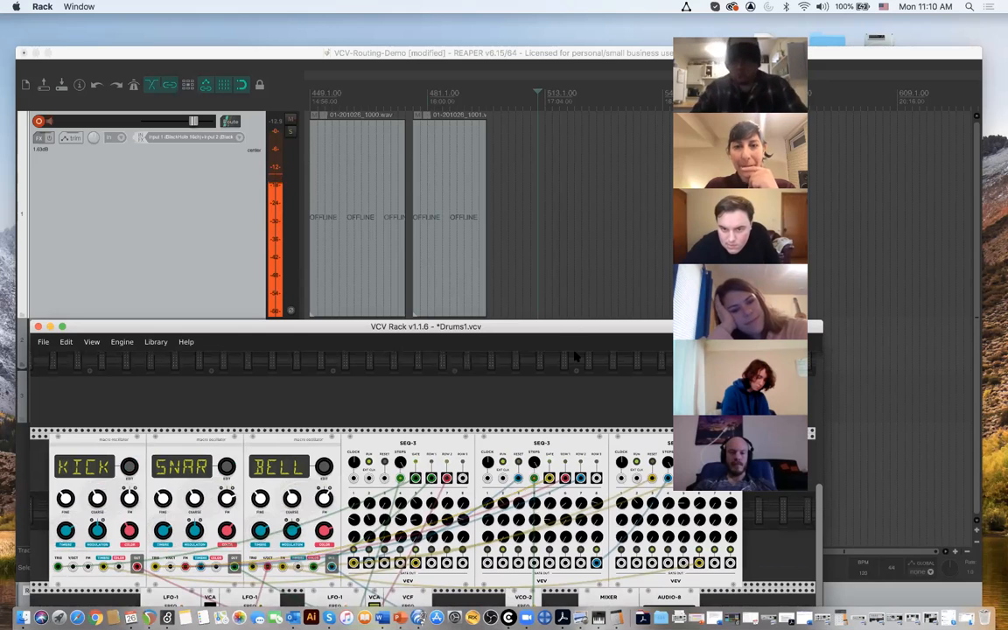
# - Start recording in REAPER from 511.1.00 and switch back to VCV Rack
pyautogui.click(538, 266)
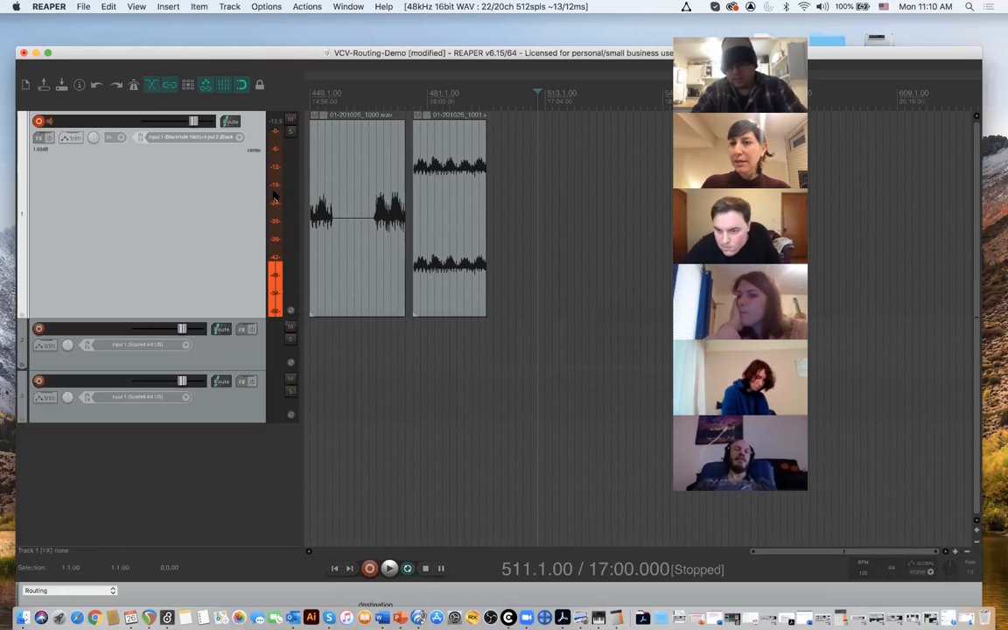
pyautogui.click(369, 569)
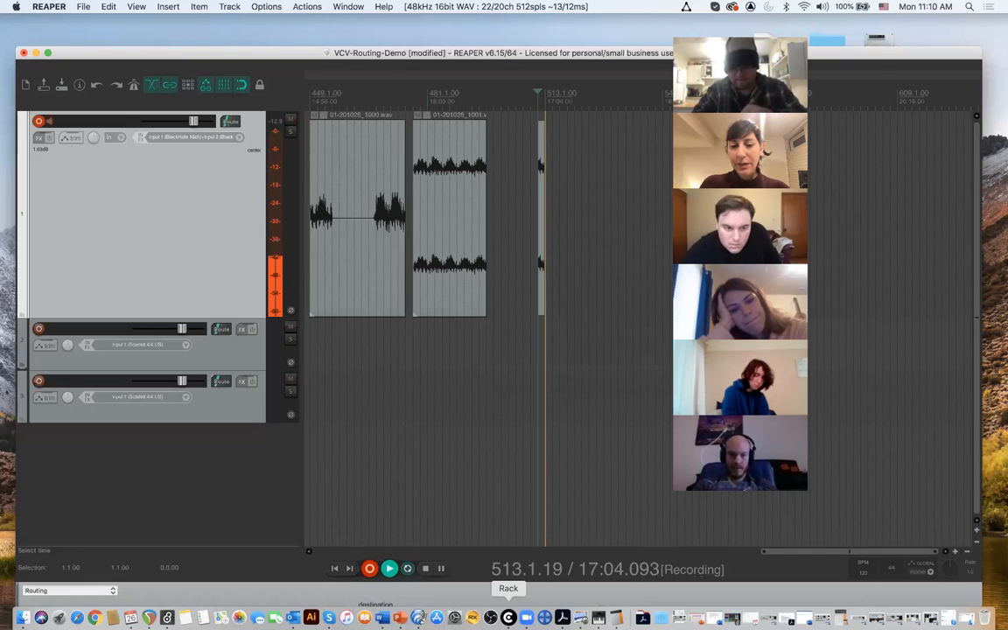
pyautogui.click(491, 618)
# - Set the first-row value of step 5 on the first SEQ-3 to about 2.055
pyautogui.moveTo(613, 328); pyautogui.dragTo(681, 259)
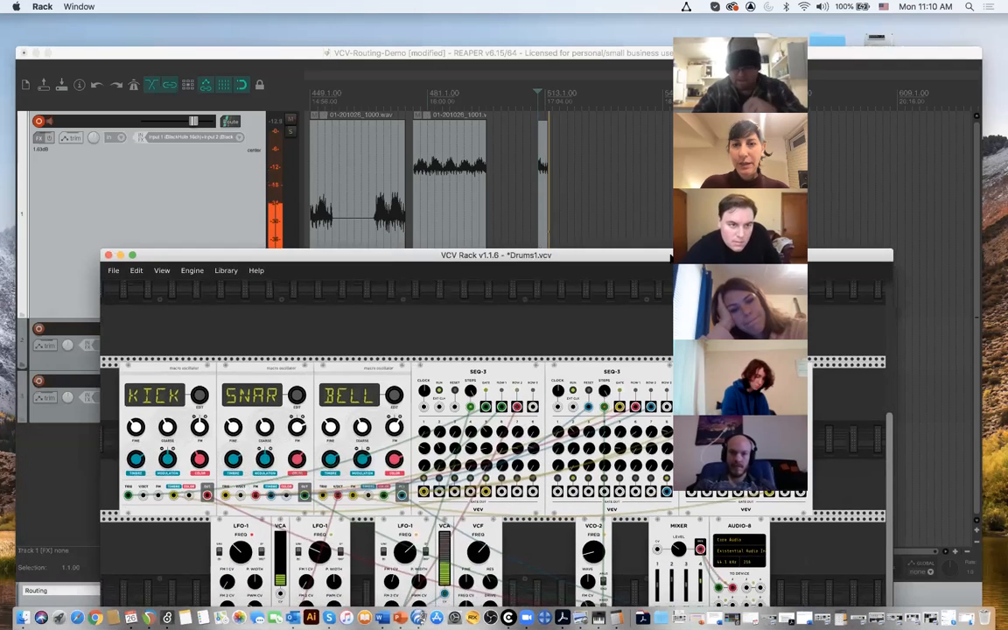
pyautogui.hscroll(3, 570, 463)
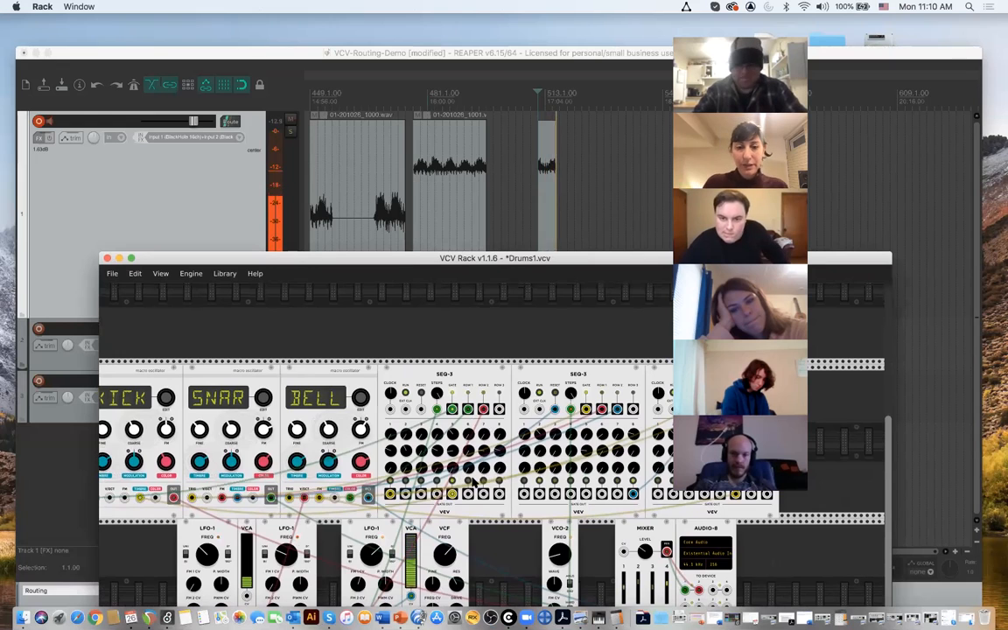
pyautogui.moveTo(453, 434); pyautogui.dragTo(453, 499)
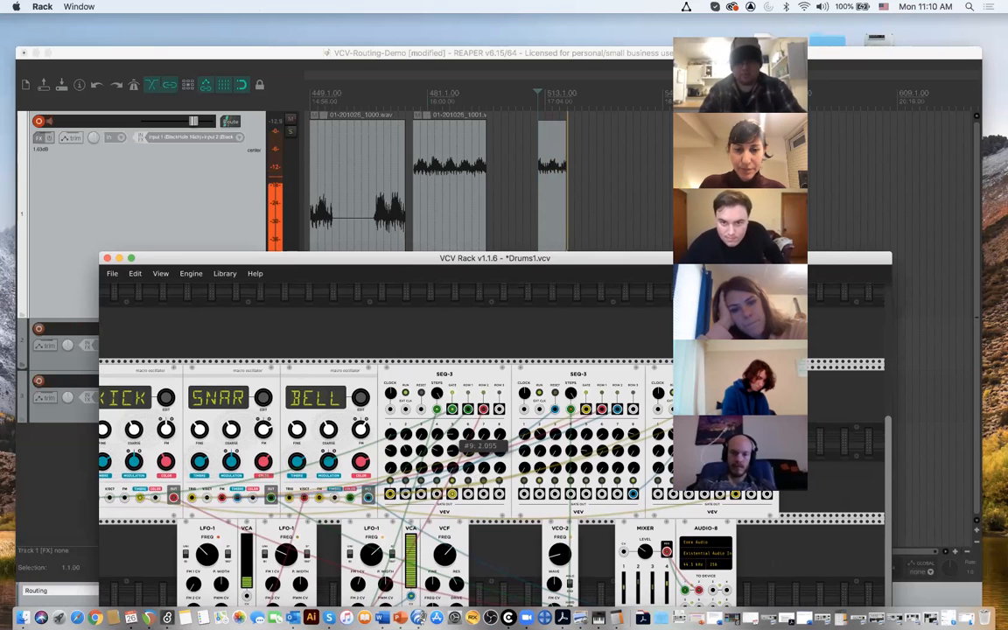
# - Raise the VCO-2 module's frequency to about 86.7 Hz
pyautogui.scroll(-3, 328, 511)
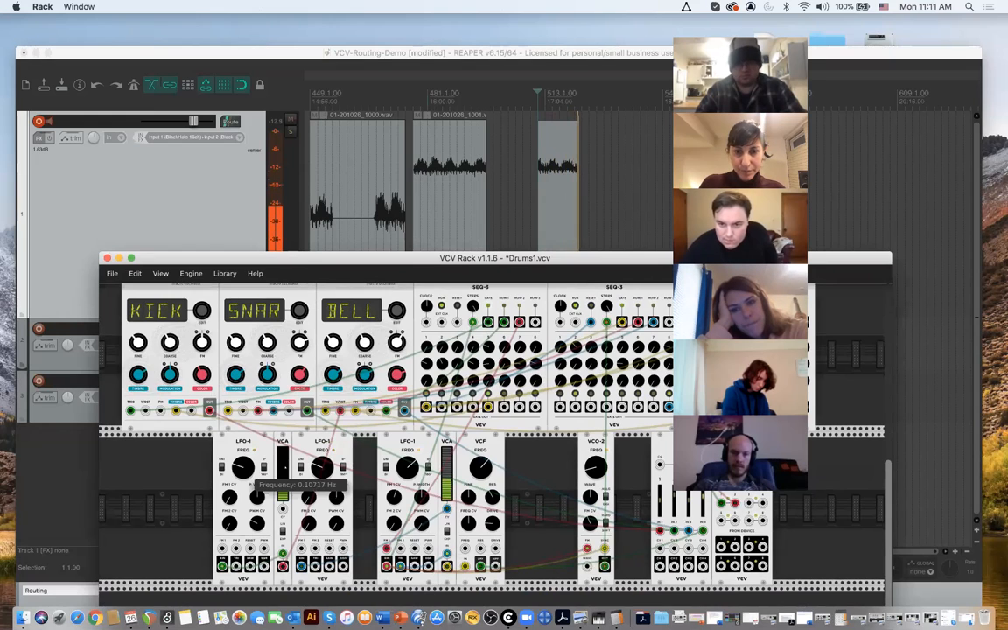
pyautogui.moveTo(588, 473)
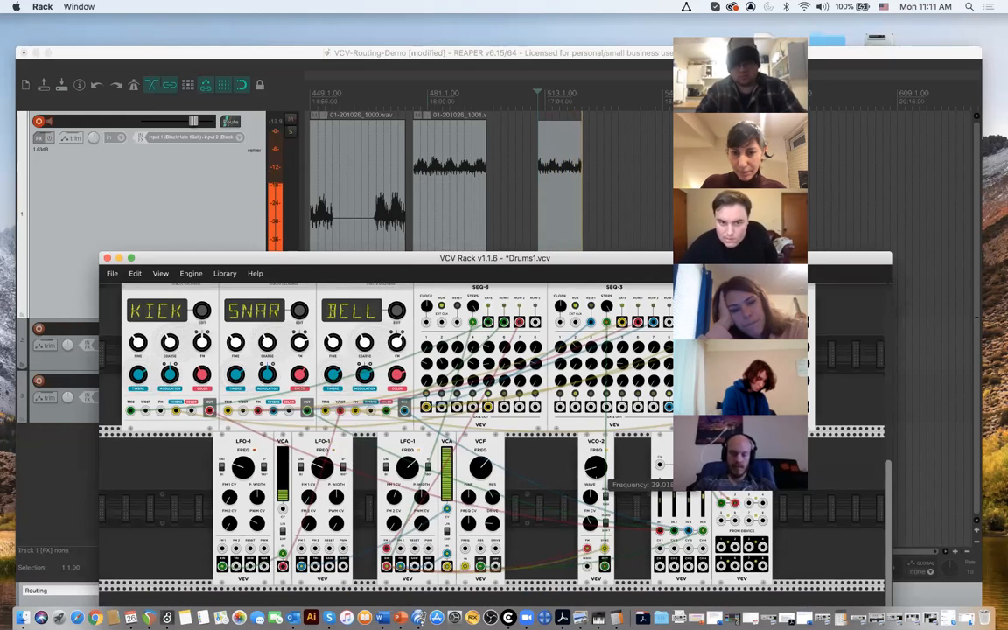
pyautogui.moveTo(596, 467); pyautogui.dragTo(596, 353)
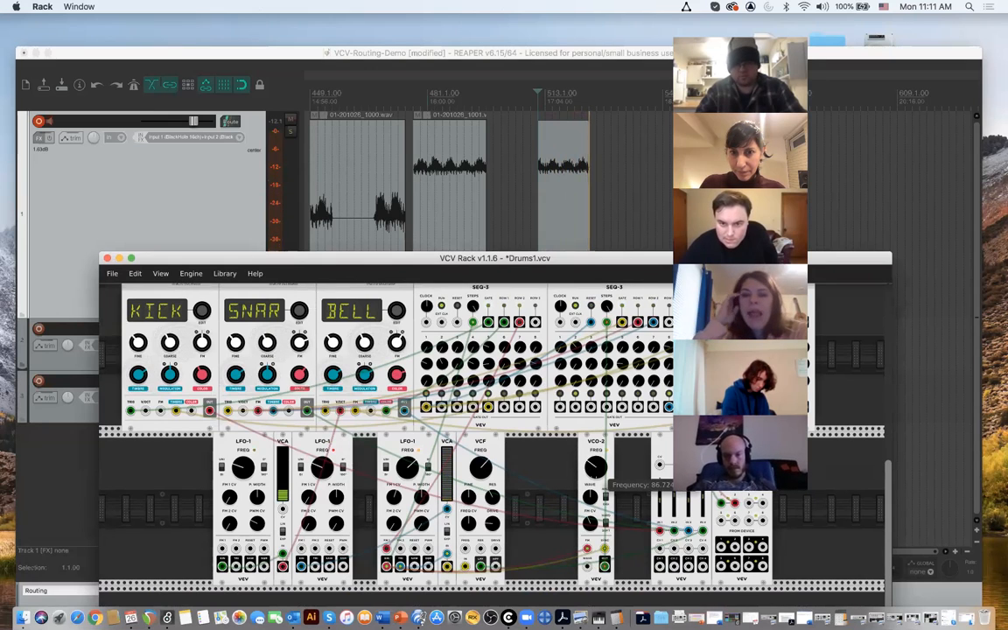
# - Patch an output of the third SEQ-3 to the VCF's resonance CV input
pyautogui.hscroll(2, 599, 434)
pyautogui.scroll(1, 598, 434)
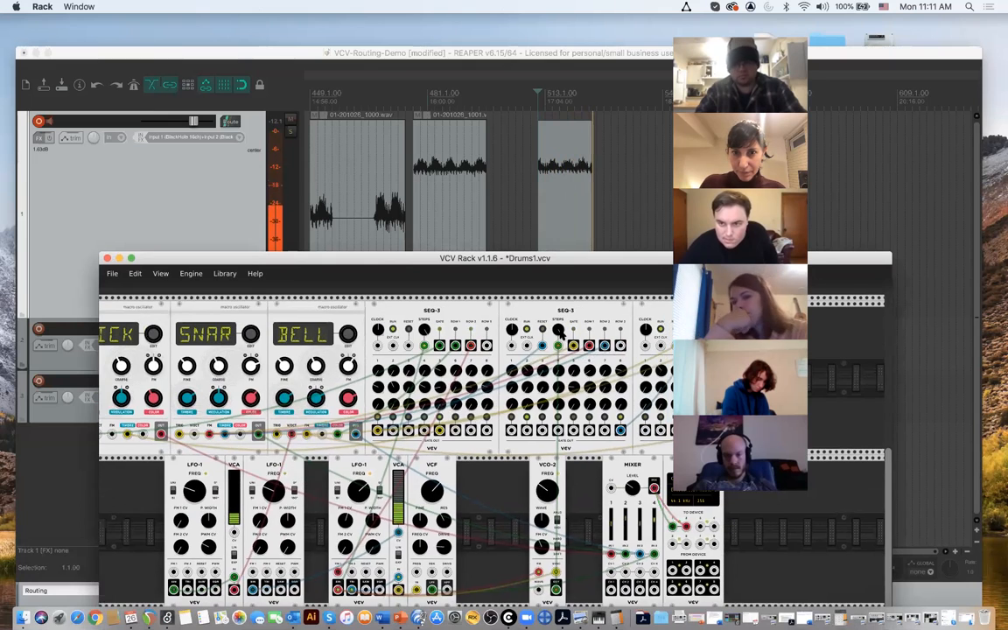
pyautogui.moveTo(560, 334)
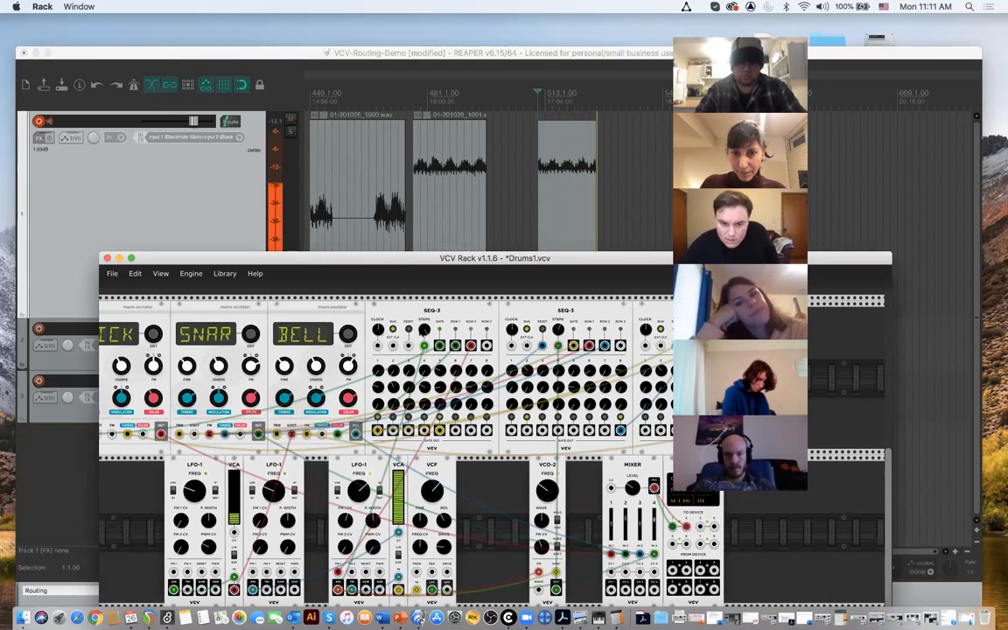
pyautogui.moveTo(425, 330)
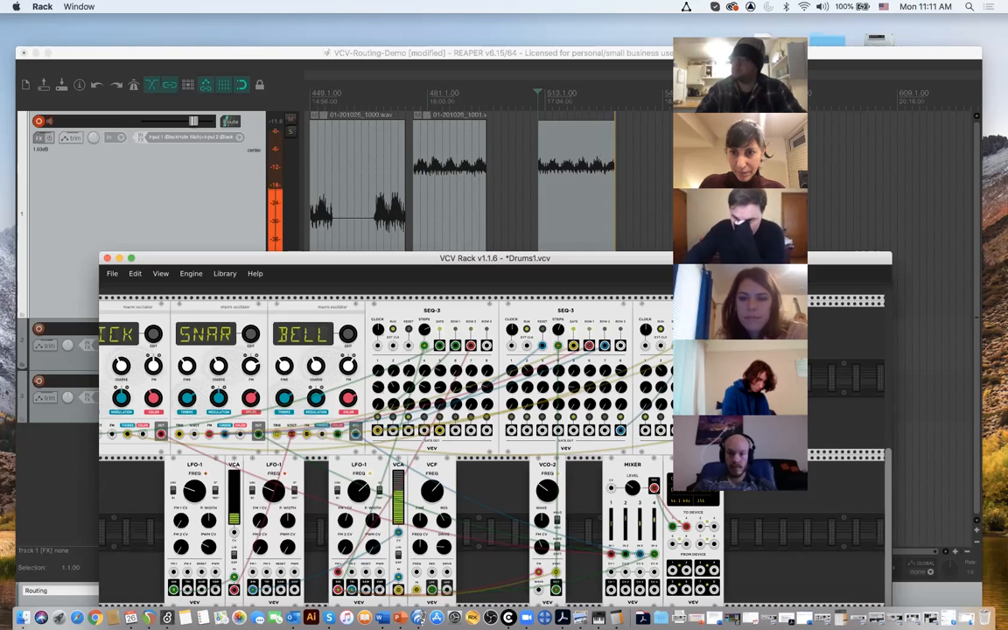
pyautogui.moveTo(723, 345); pyautogui.dragTo(432, 571)
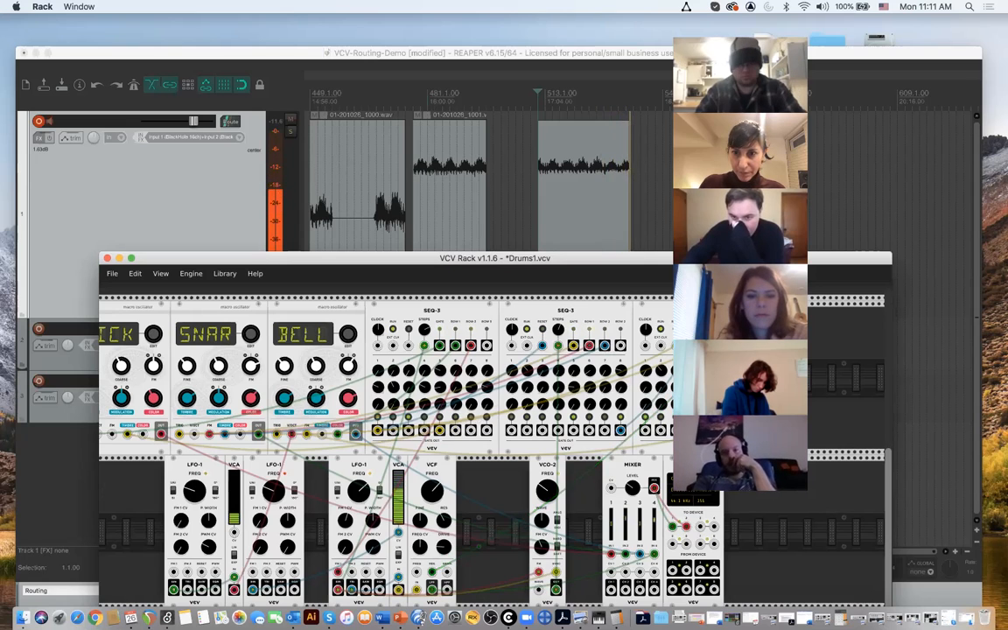
# - Patch the third LFO-1's saw output to the MIXER's channel 2 CV input and adjust that LFO's frequency
pyautogui.scroll(-2, 657, 484)
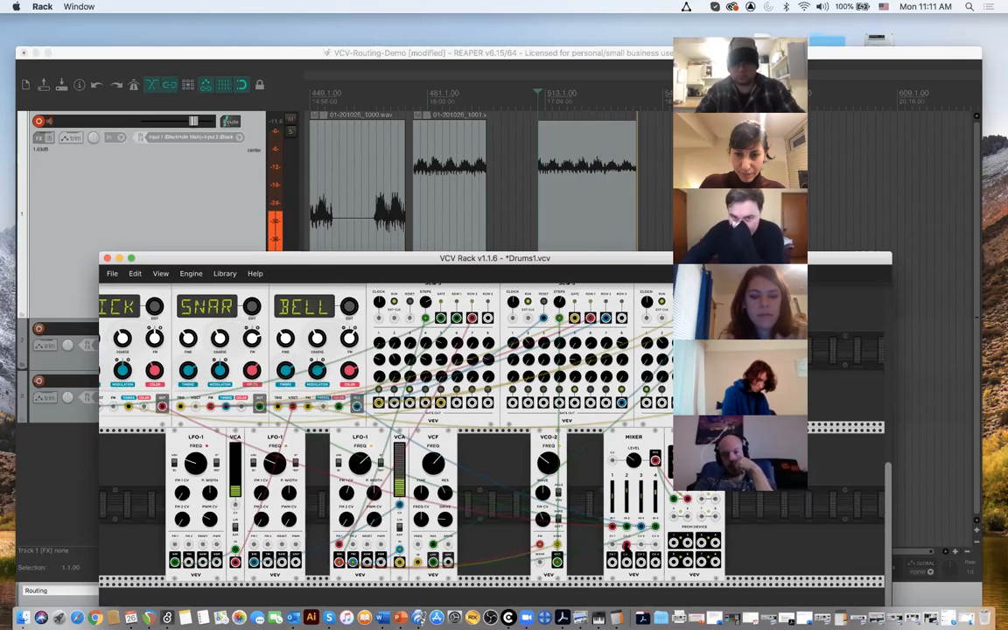
pyautogui.moveTo(627, 546); pyautogui.dragTo(367, 567)
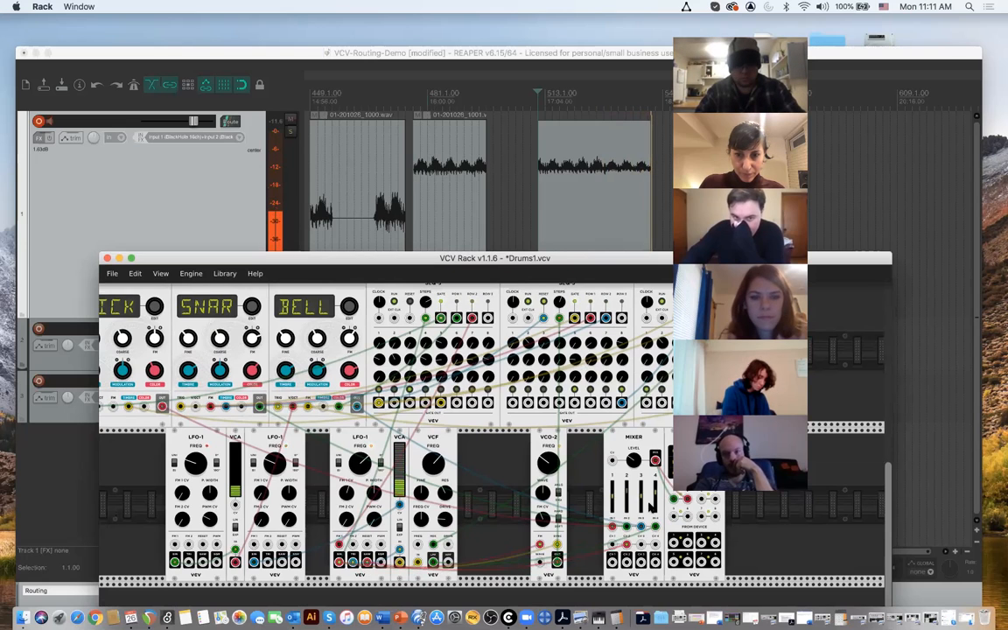
pyautogui.moveTo(361, 466)
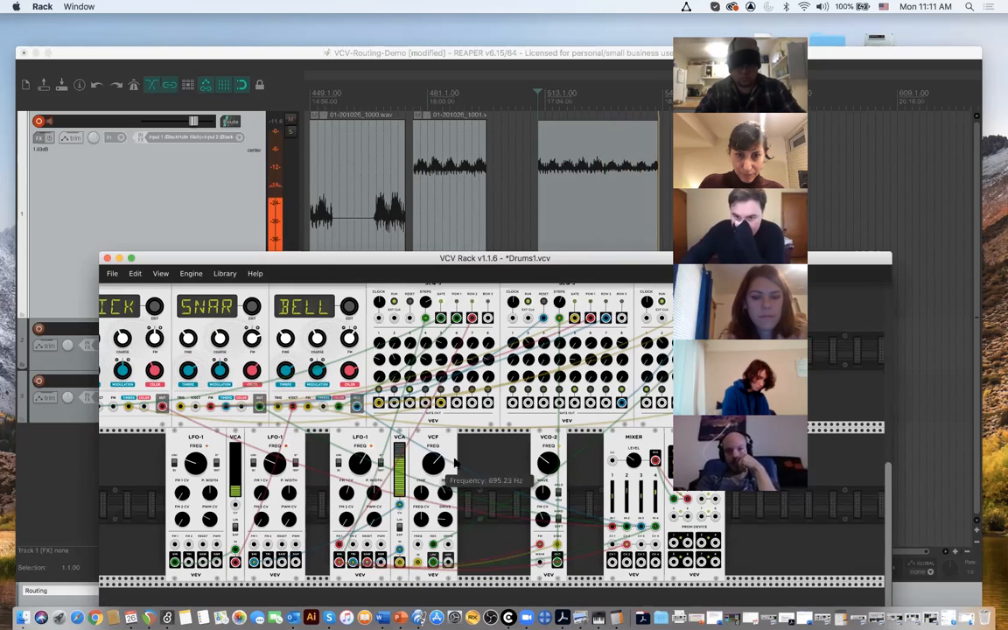
# - Set the second LFO-1's frequency to about 0.47 Hz and the first VCA's level to about 18.65%
pyautogui.moveTo(632, 458)
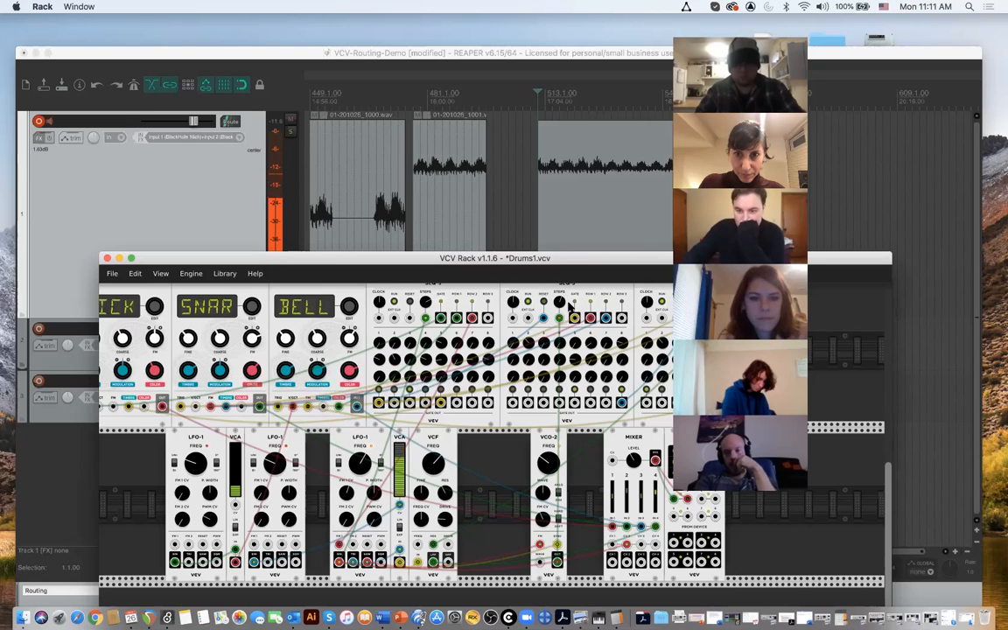
pyautogui.moveTo(559, 302)
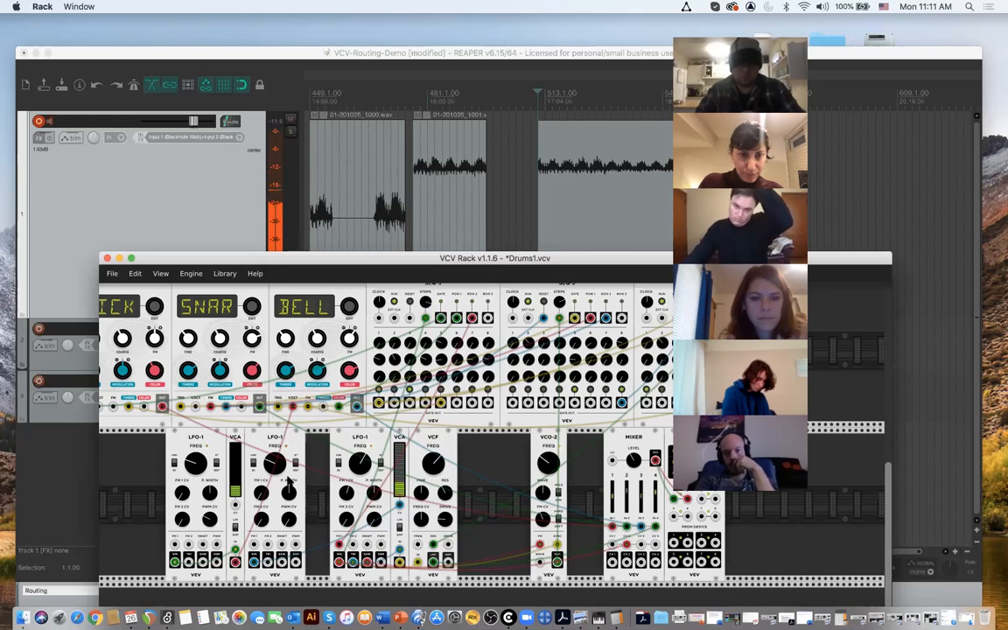
pyautogui.moveTo(274, 464)
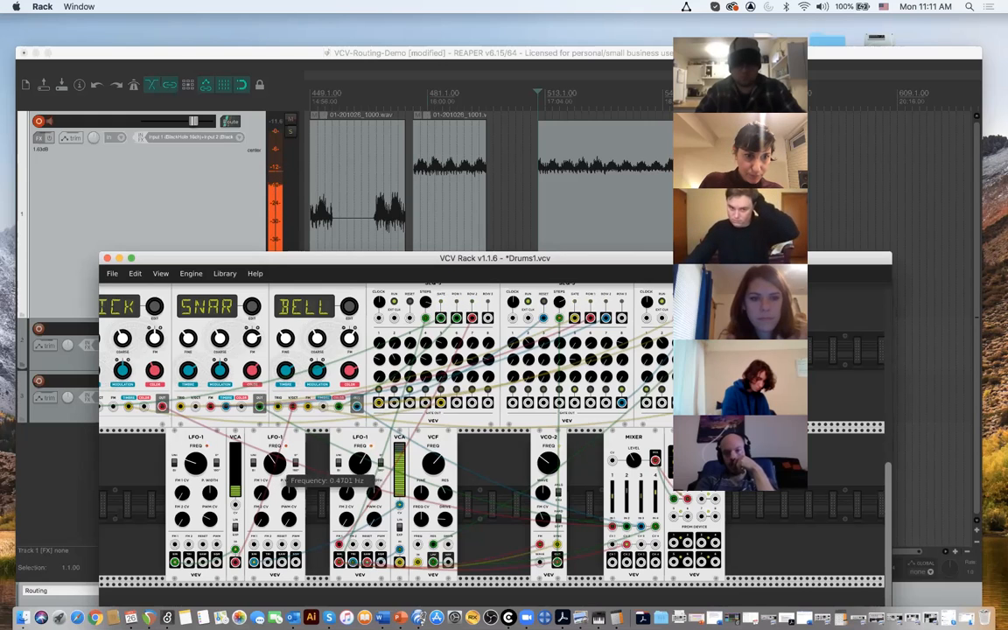
pyautogui.moveTo(235, 492)
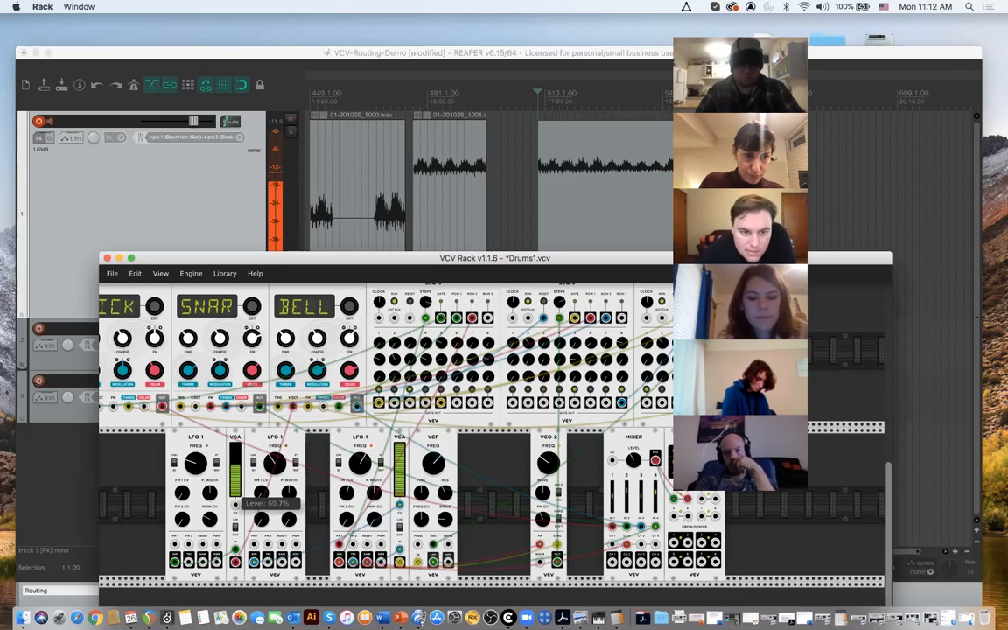
pyautogui.moveTo(235, 460); pyautogui.dragTo(235, 478)
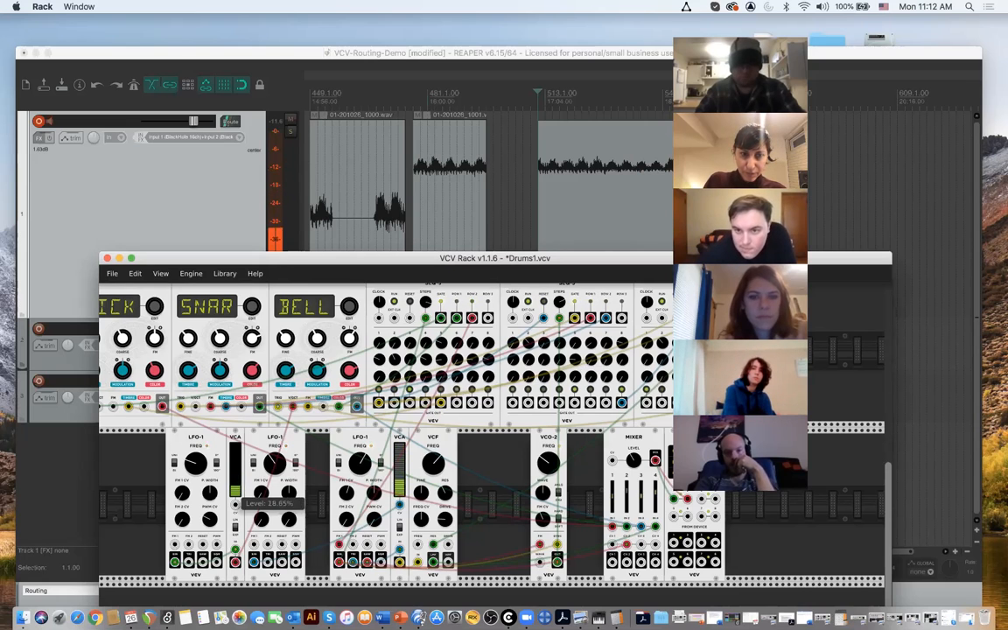
# - Lower the third LFO-1's frequency below about 0.3 Hz and adjust step values on the first and second SEQ-3
pyautogui.moveTo(364, 466); pyautogui.dragTo(364, 465)
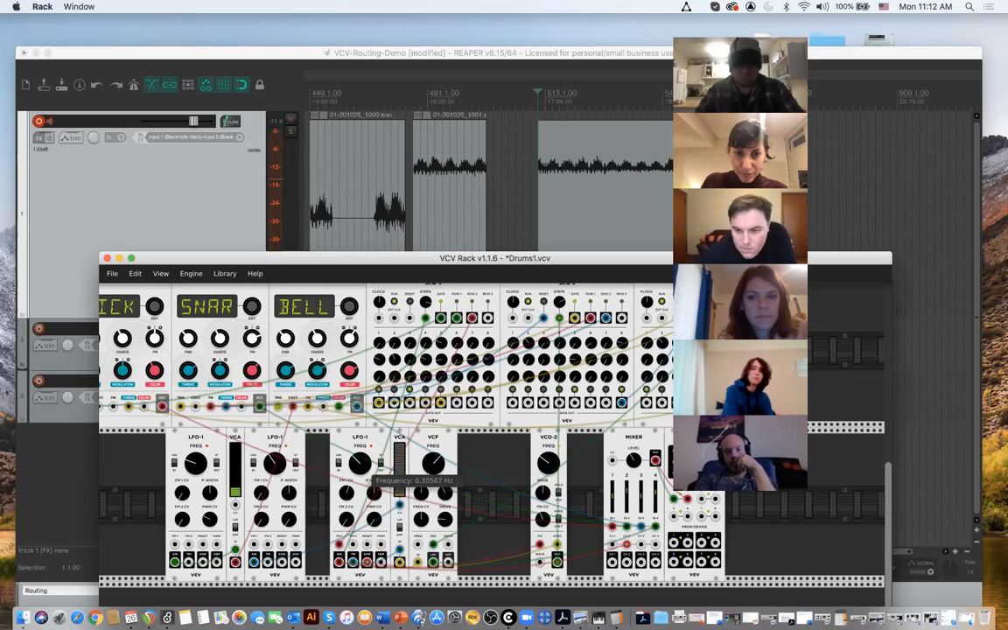
pyautogui.moveTo(361, 464); pyautogui.dragTo(361, 476)
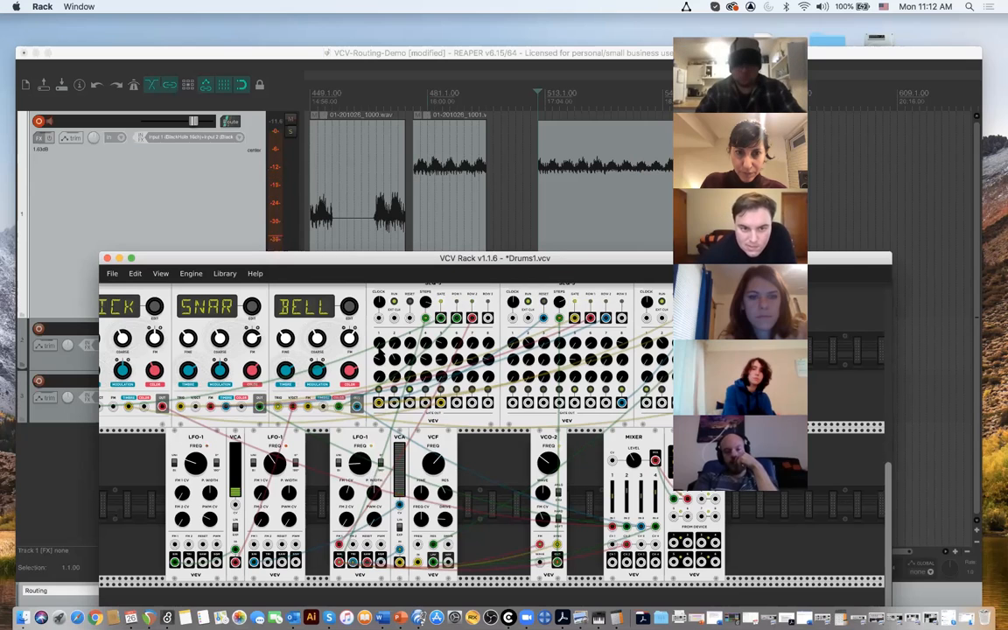
pyautogui.moveTo(395, 359); pyautogui.dragTo(441, 335)
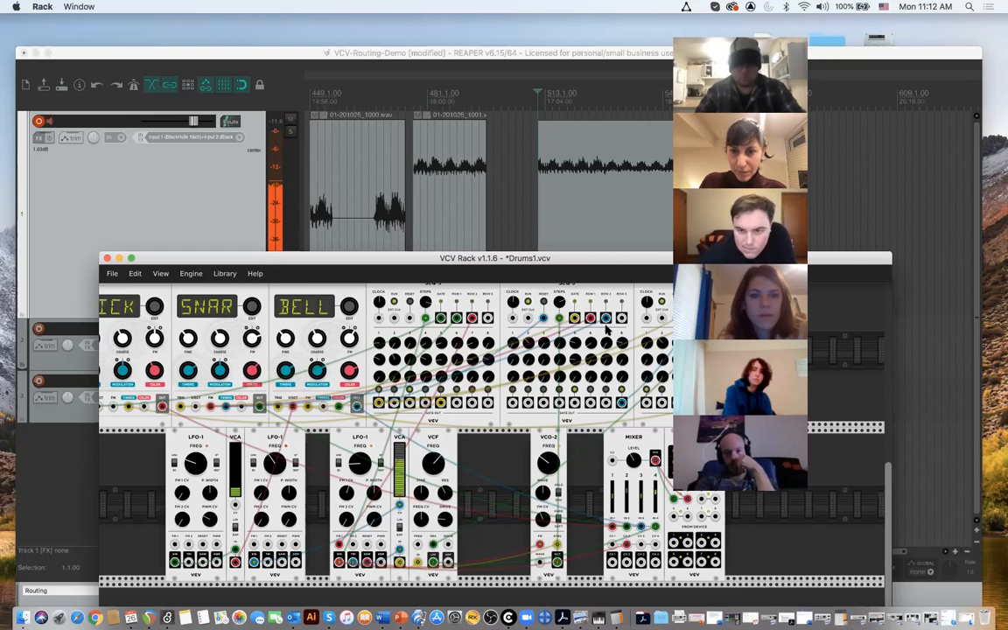
pyautogui.moveTo(605, 343); pyautogui.dragTo(606, 326)
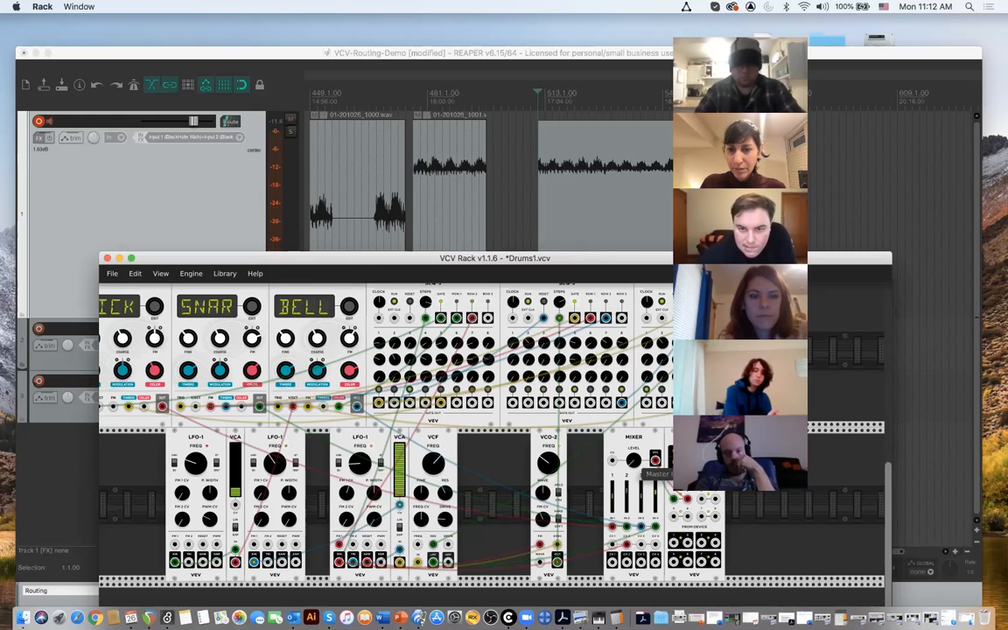
# - Switch to REAPER and stop the recording
pyautogui.click(509, 175)
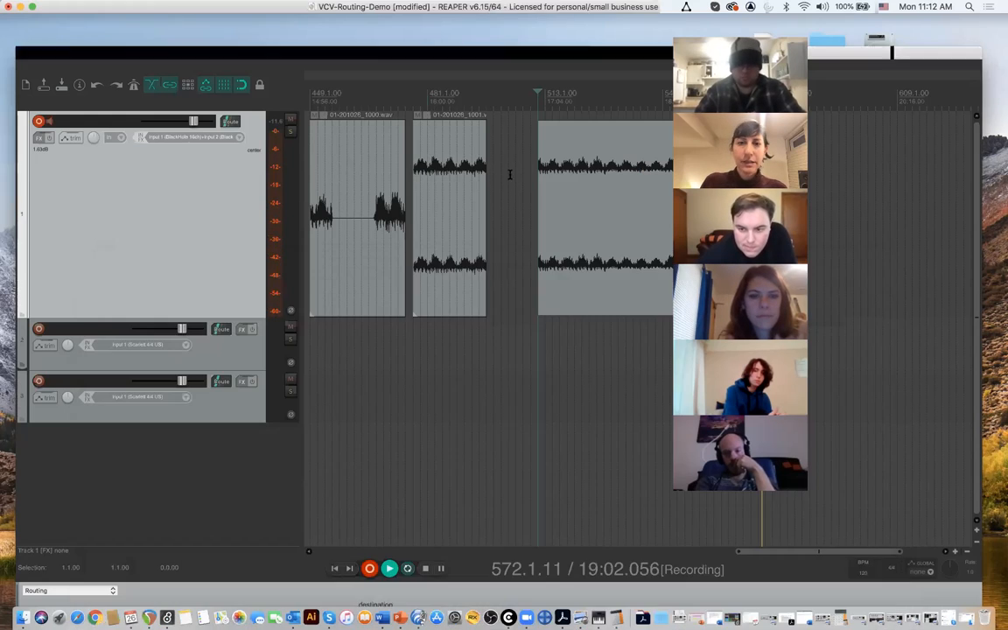
pyautogui.press('space')
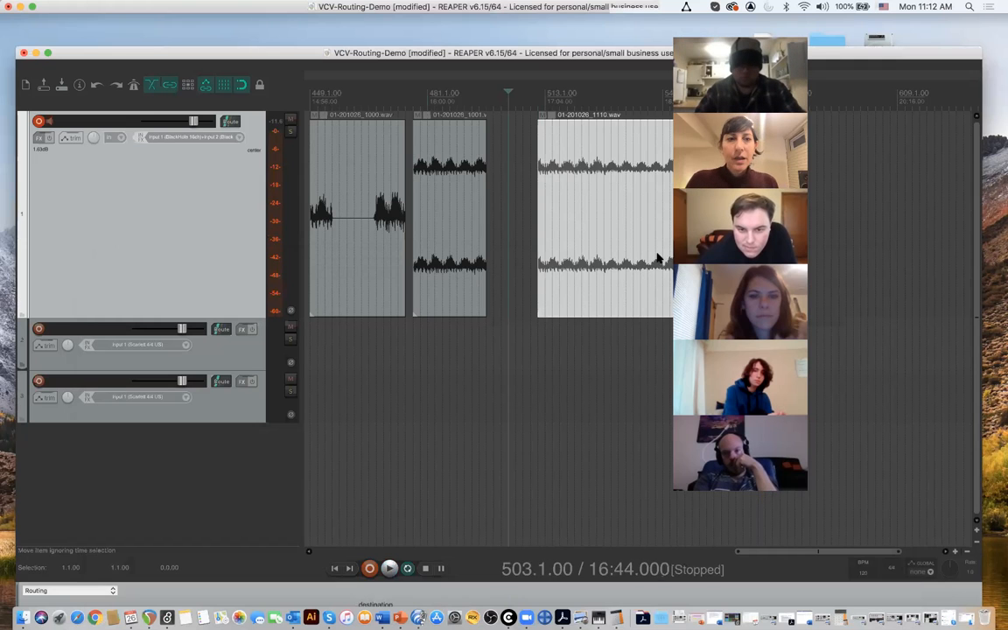
# - Zoom in on the new take on track 1 and play it briefly from 513.1.00
pyautogui.scroll(3, 603, 228)
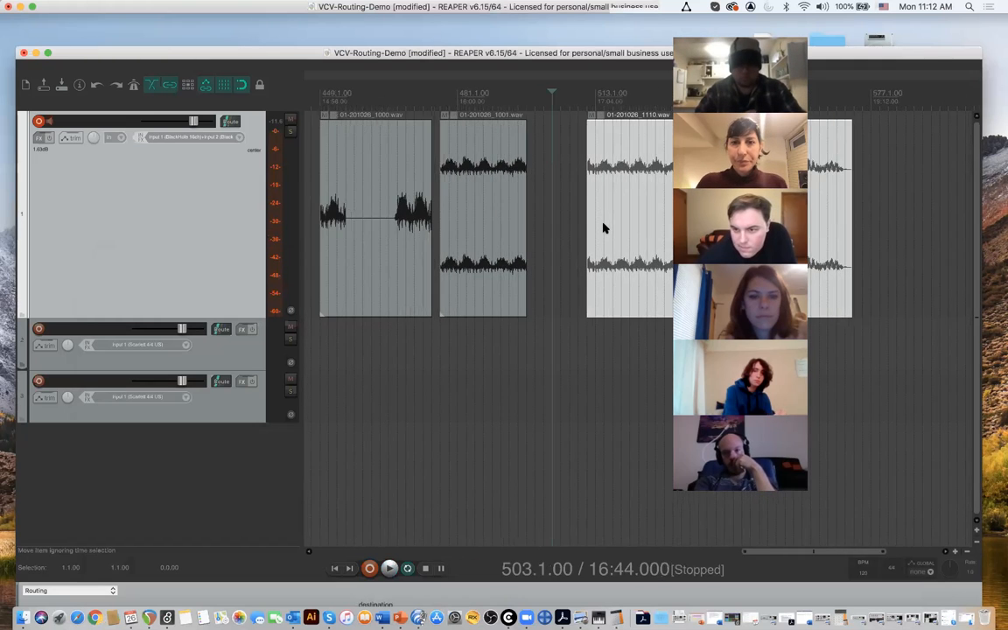
pyautogui.hscroll(3, 582, 228)
pyautogui.click(490, 206)
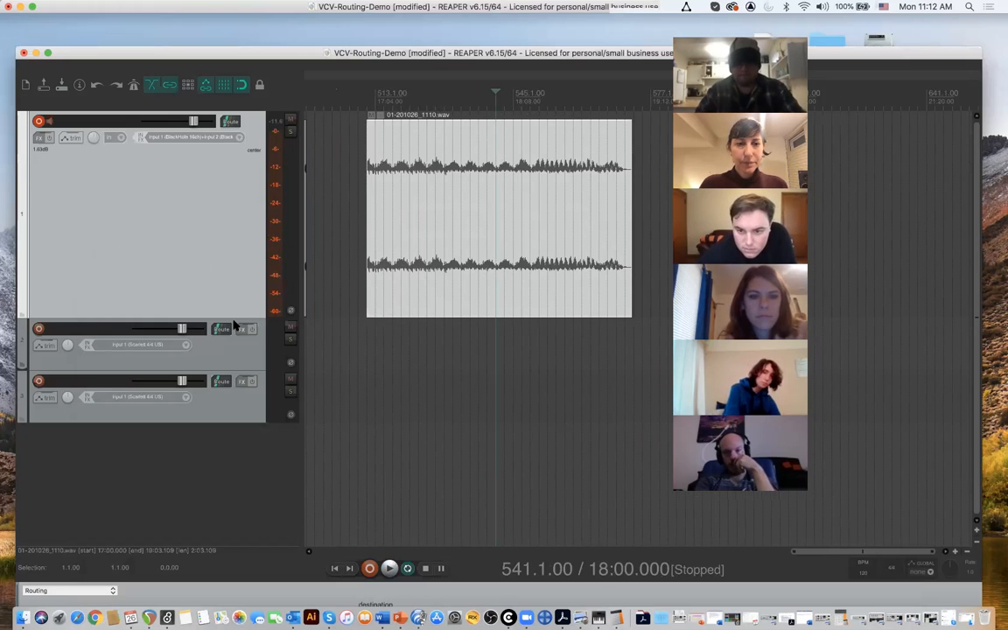
pyautogui.click(372, 101)
pyautogui.press('space')
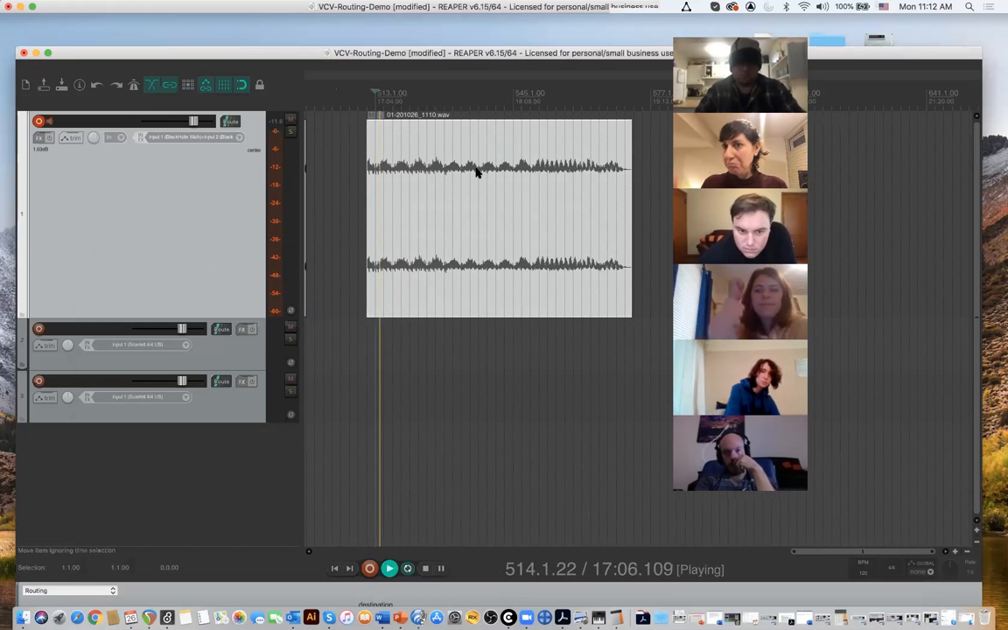
pyautogui.press('space')
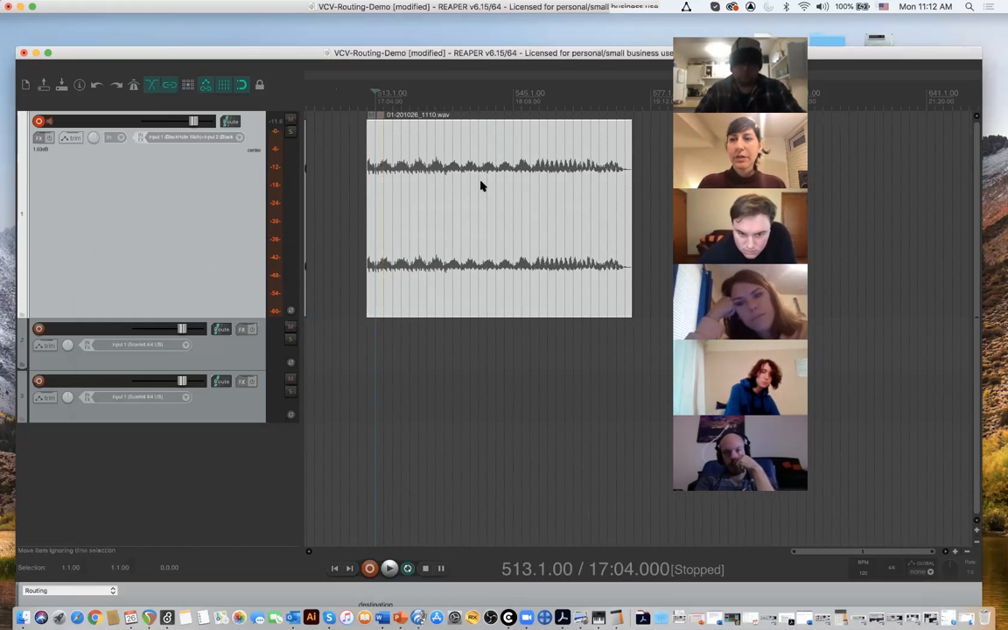
# - Reduce the height of track 1 so its recorded take takes up about half the space
pyautogui.hscroll(3, 502, 180)
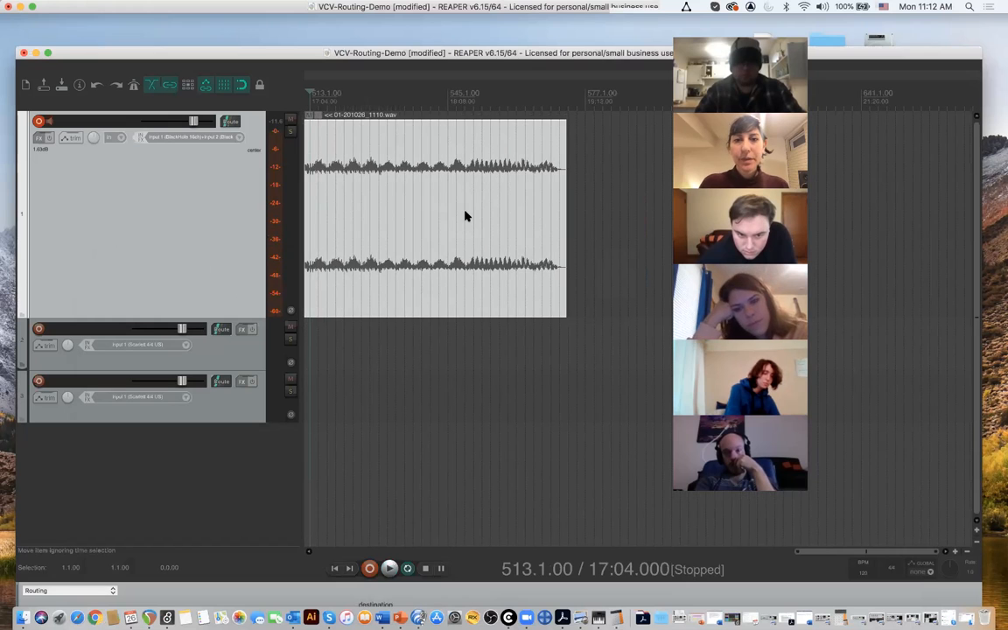
pyautogui.moveTo(258, 319); pyautogui.dragTo(257, 159)
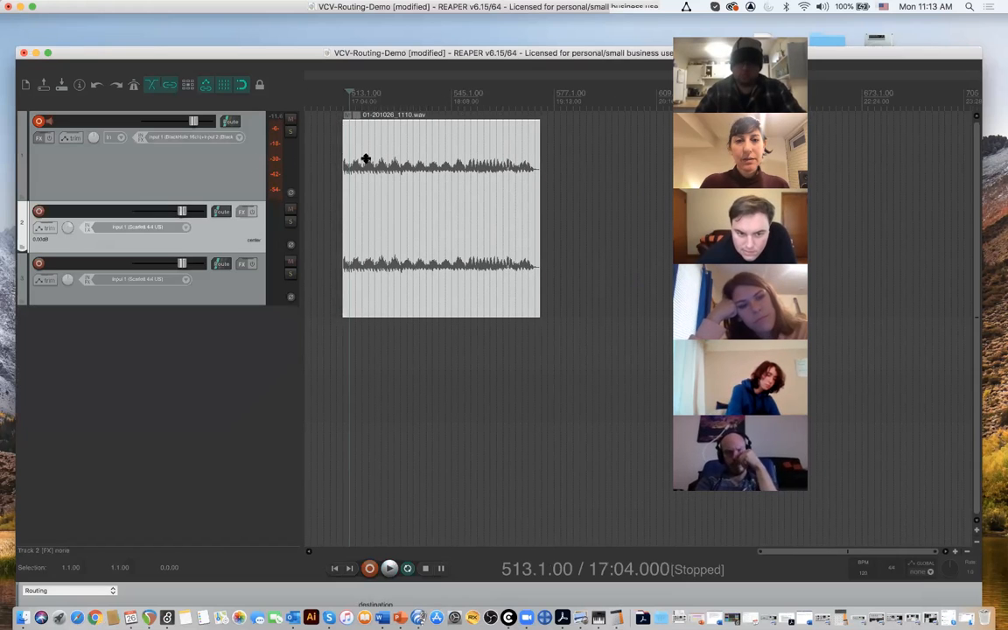
pyautogui.moveTo(346, 273); pyautogui.dragTo(366, 298)
pyautogui.moveTo(253, 268); pyautogui.dragTo(244, 207)
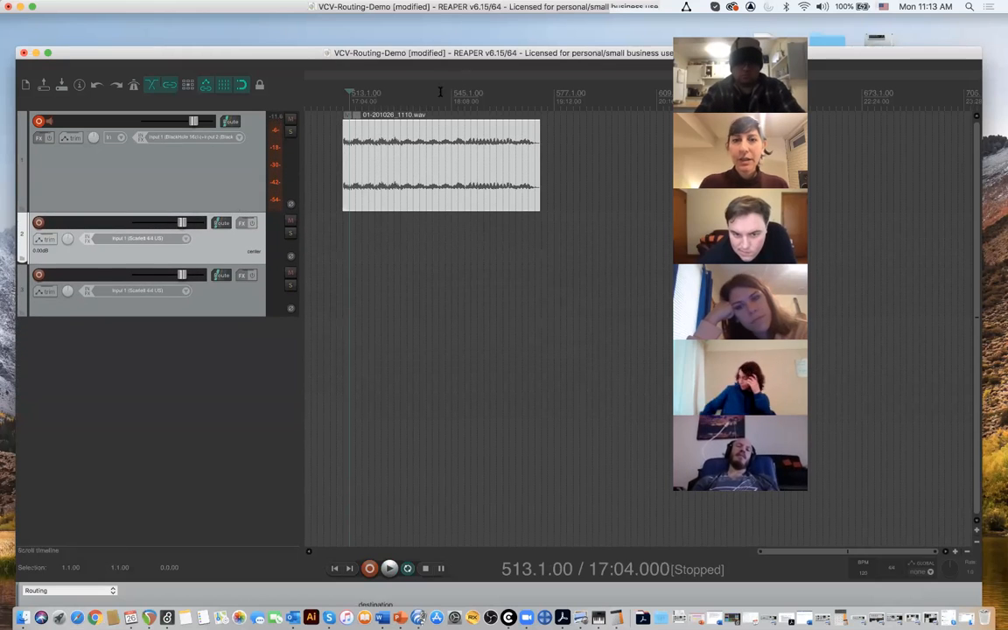
# - Play the recorded take on track 1 briefly from its start and stop playback
pyautogui.click(421, 133)
pyautogui.scroll(3, 408, 142)
pyautogui.scroll(-2, 408, 142)
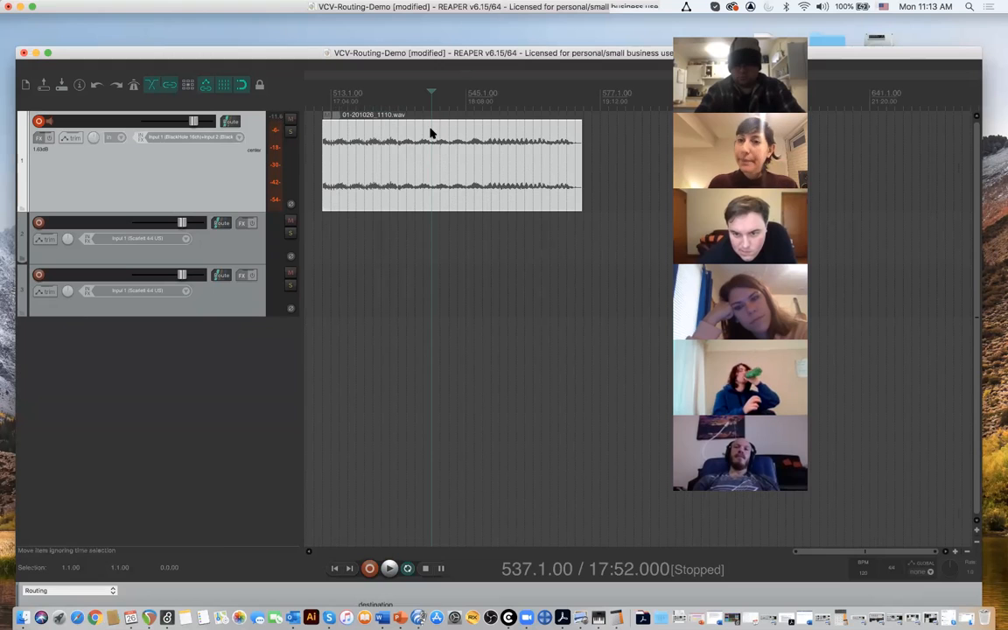
pyautogui.click(324, 99)
pyautogui.press('space')
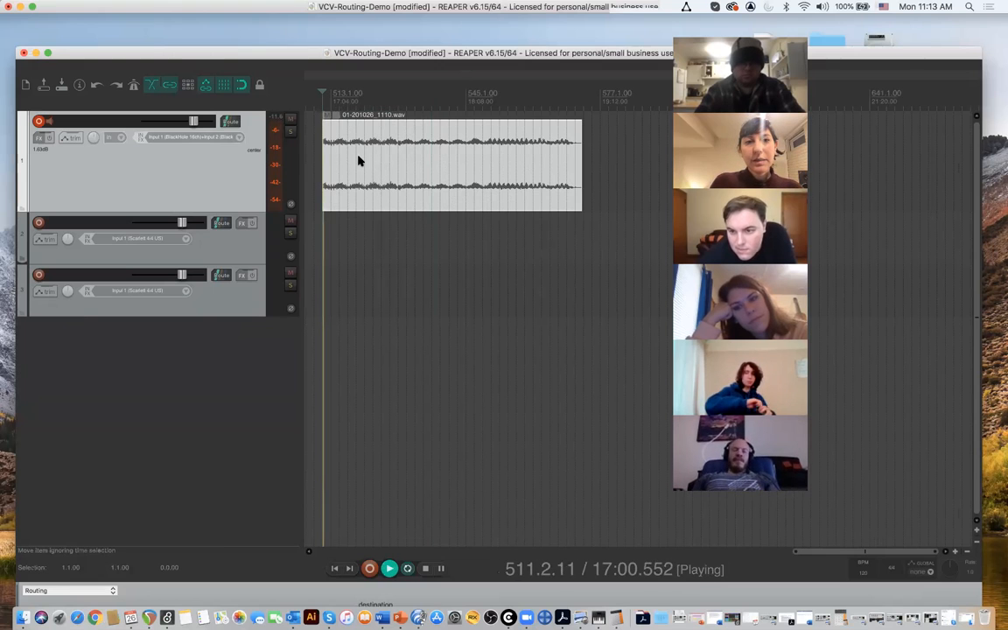
pyautogui.scroll(2, 354, 162)
pyautogui.press('space')
# - Split the recorded take on track 1 at 517.1.00, 526.1.00 and 537.1.00
pyautogui.click(345, 152)
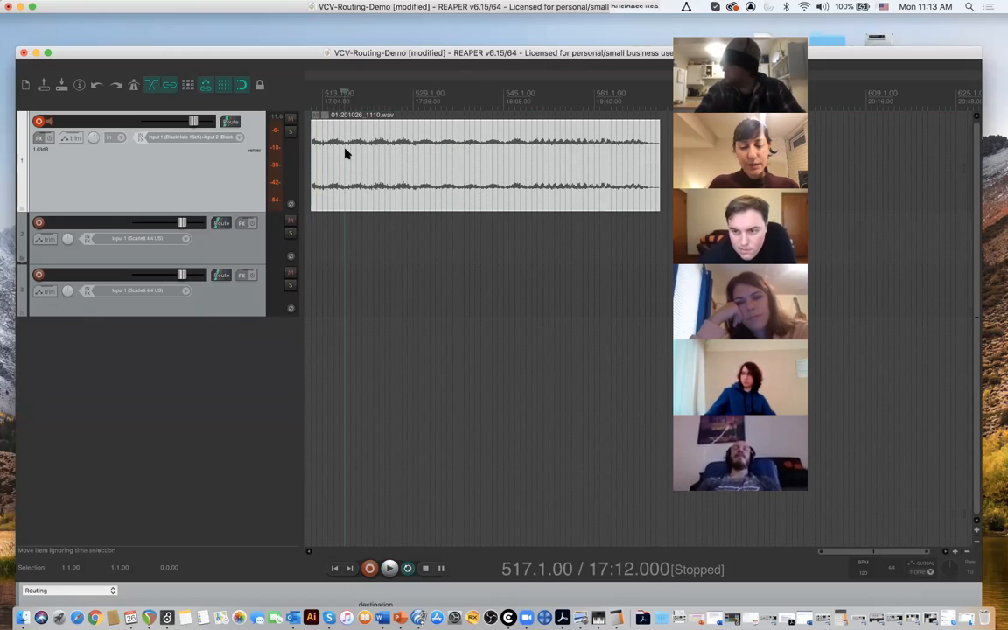
pyautogui.press('s')
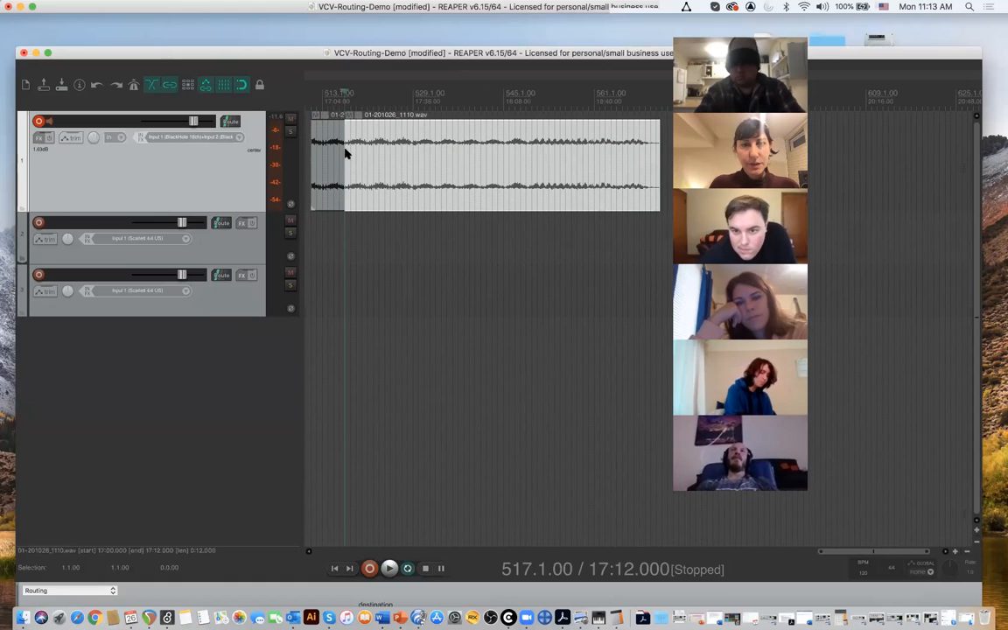
pyautogui.click(394, 104)
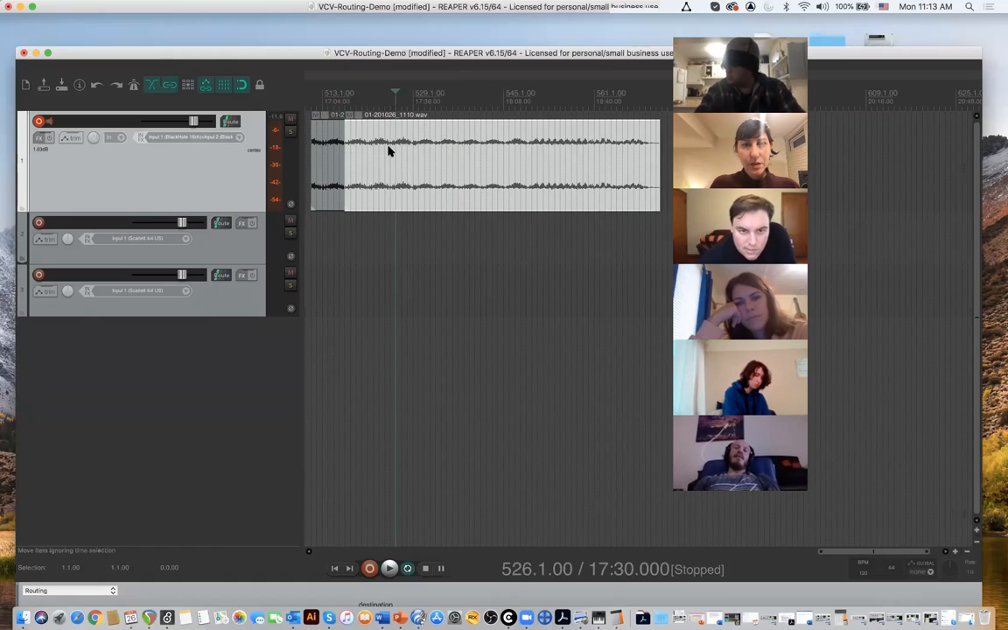
pyautogui.press('s')
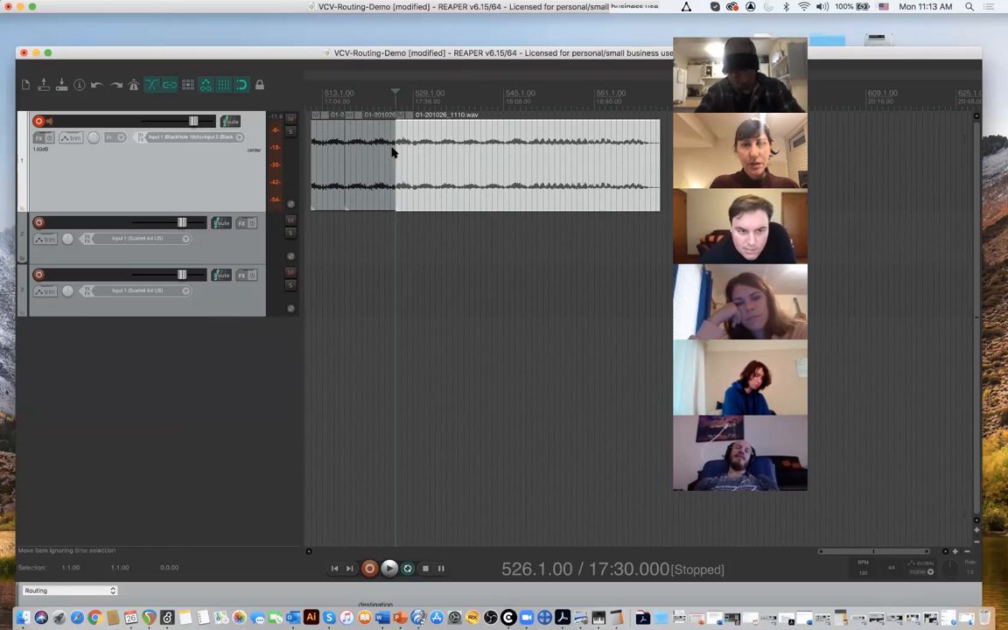
pyautogui.click(458, 151)
pyautogui.press('s')
pyautogui.scroll(-2, 479, 158)
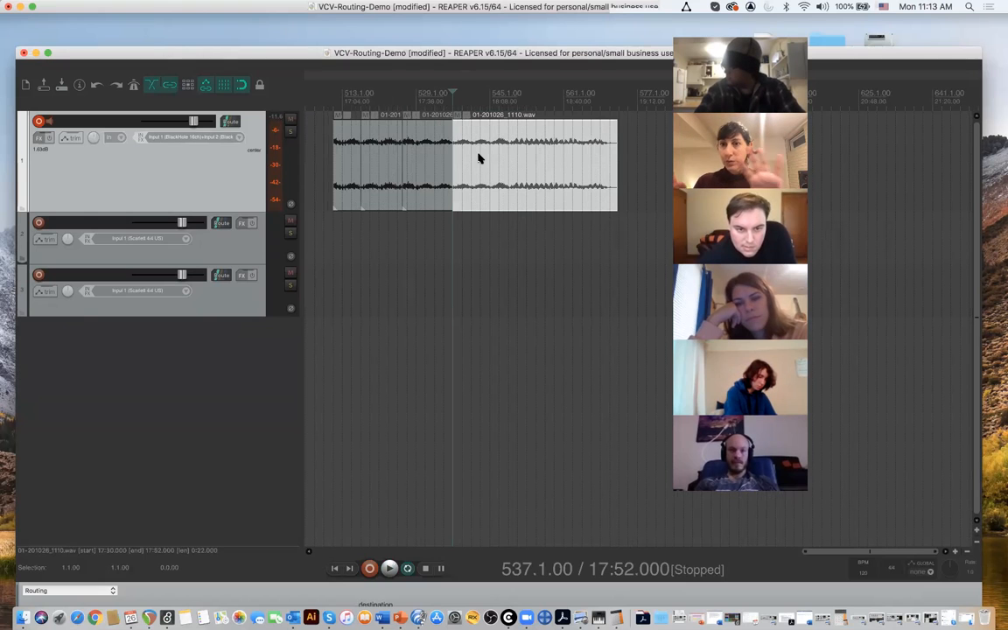
# - Move the section starting at 526.1.00 to track 2 at 511.1.00, and the section starting at 517.1.00 down onto track 3
pyautogui.click(427, 174)
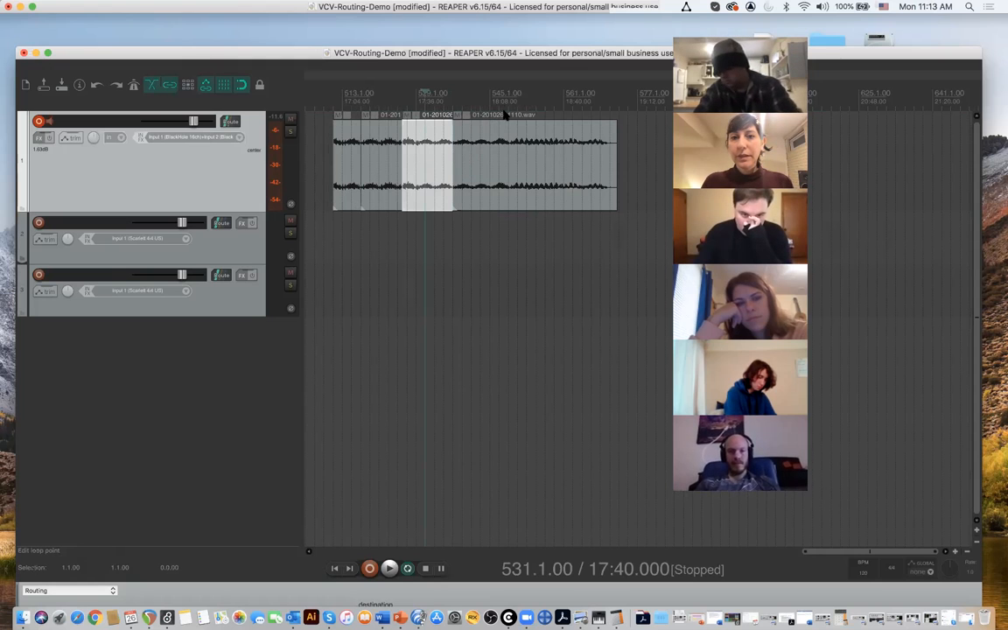
pyautogui.scroll(-1, 499, 112)
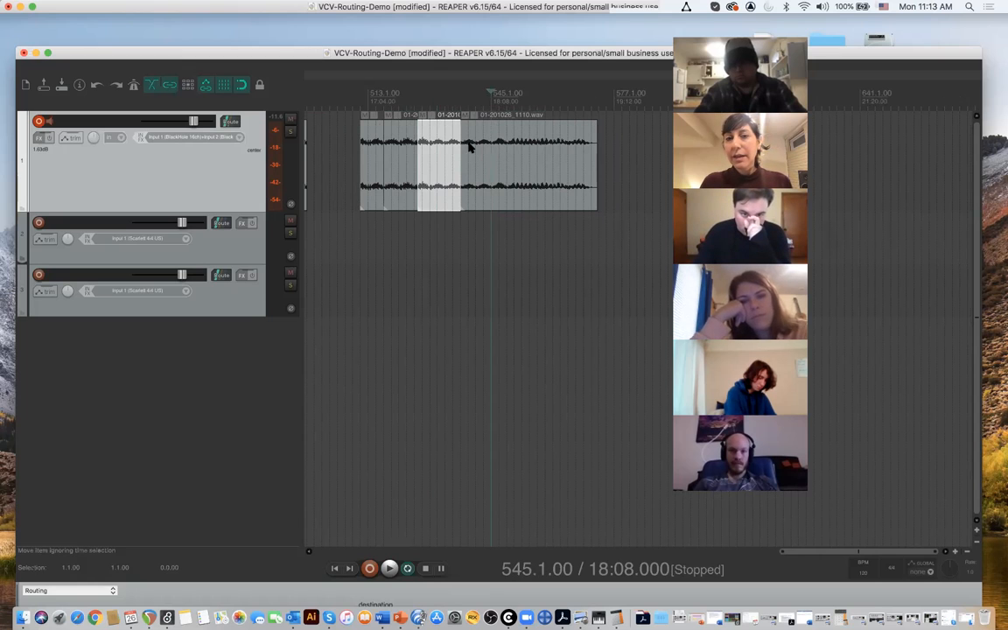
pyautogui.hscroll(1, 545, 169)
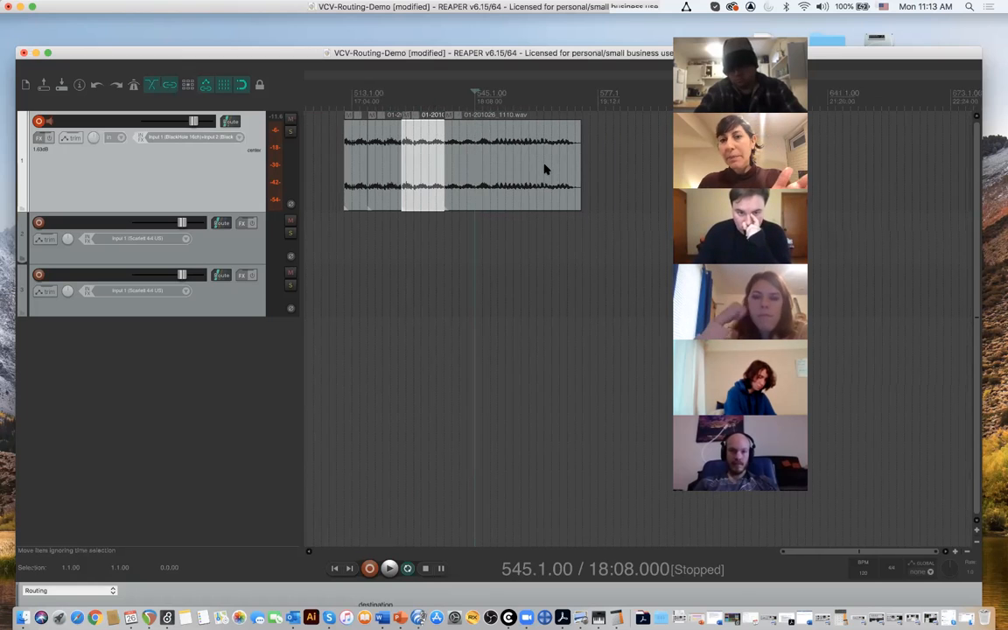
pyautogui.hscroll(2, 544, 169)
pyautogui.hscroll(1, 503, 169)
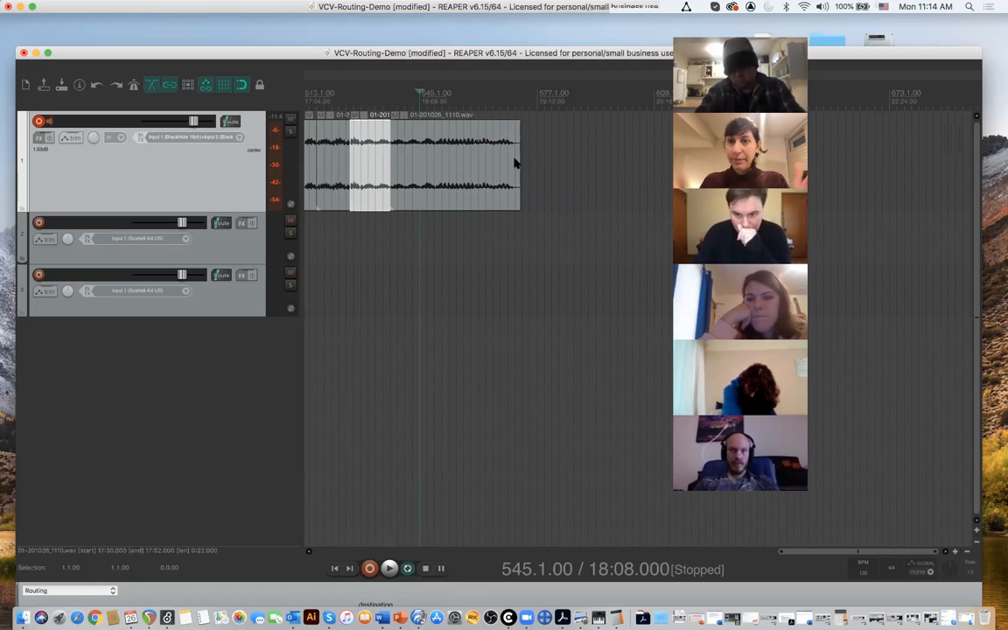
pyautogui.hscroll(3, 516, 162)
pyautogui.hscroll(-5, 515, 162)
pyautogui.moveTo(468, 160); pyautogui.dragTo(411, 248)
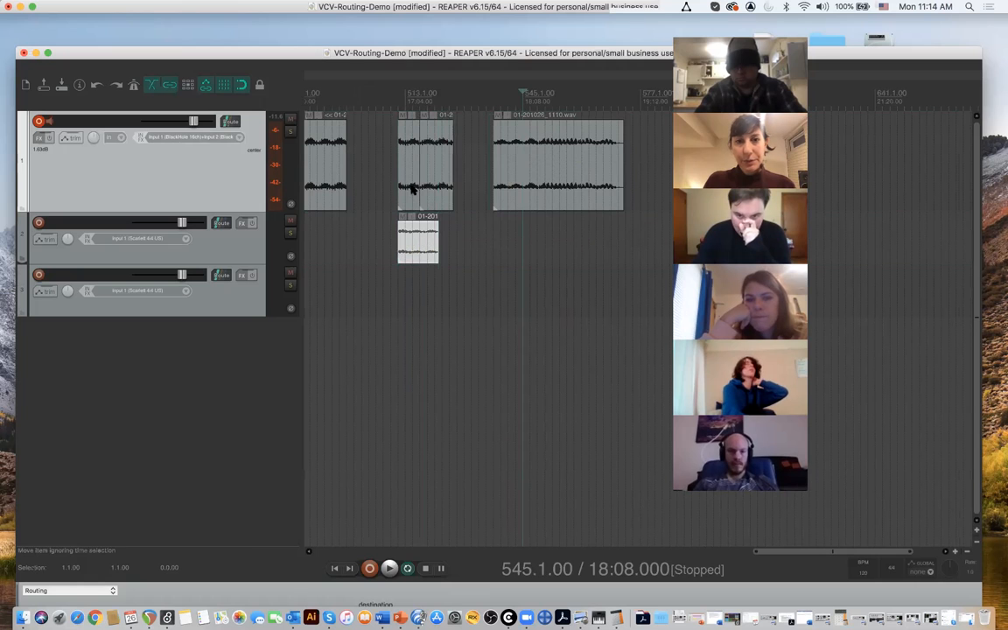
pyautogui.moveTo(442, 179); pyautogui.dragTo(444, 291)
# - Shift the track 3 section to start at 512.1.00, play the layers from 511.1.00 and disarm recording on track 1
pyautogui.click(396, 105)
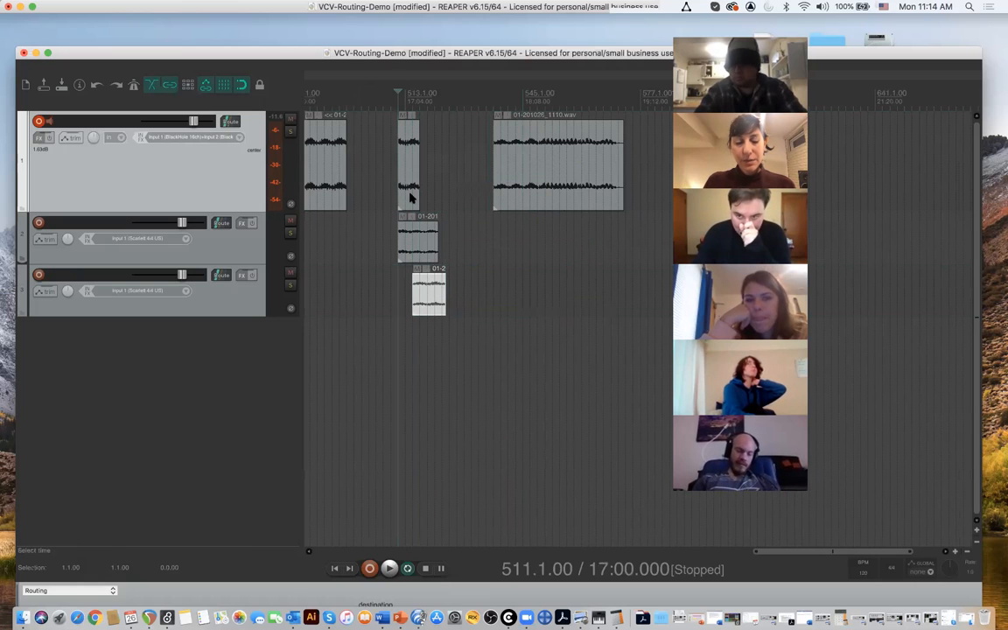
pyautogui.scroll(5, 410, 200)
pyautogui.scroll(2, 409, 199)
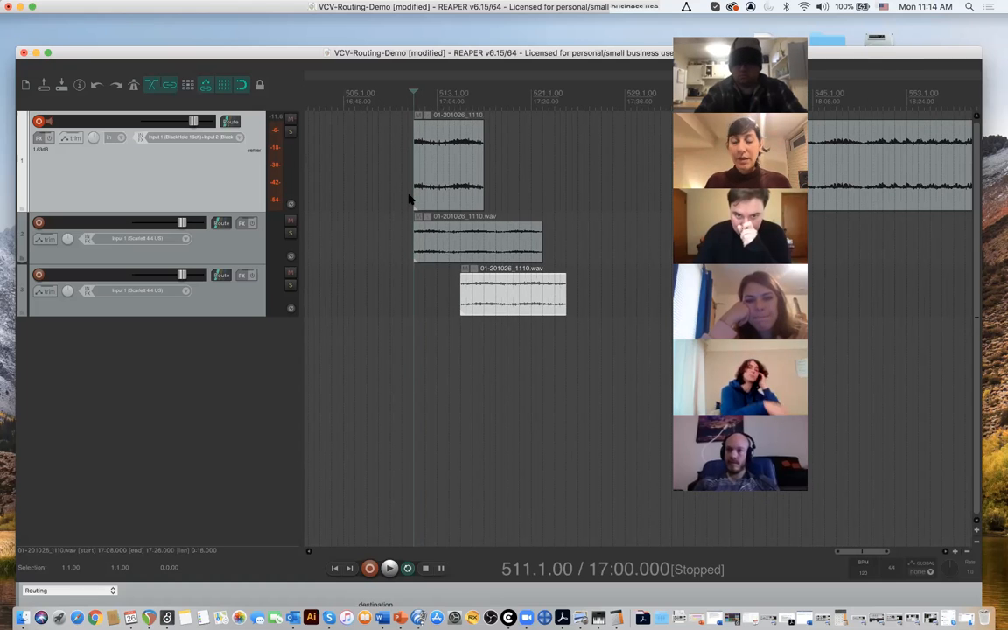
pyautogui.moveTo(489, 291); pyautogui.dragTo(443, 296)
pyautogui.press('space')
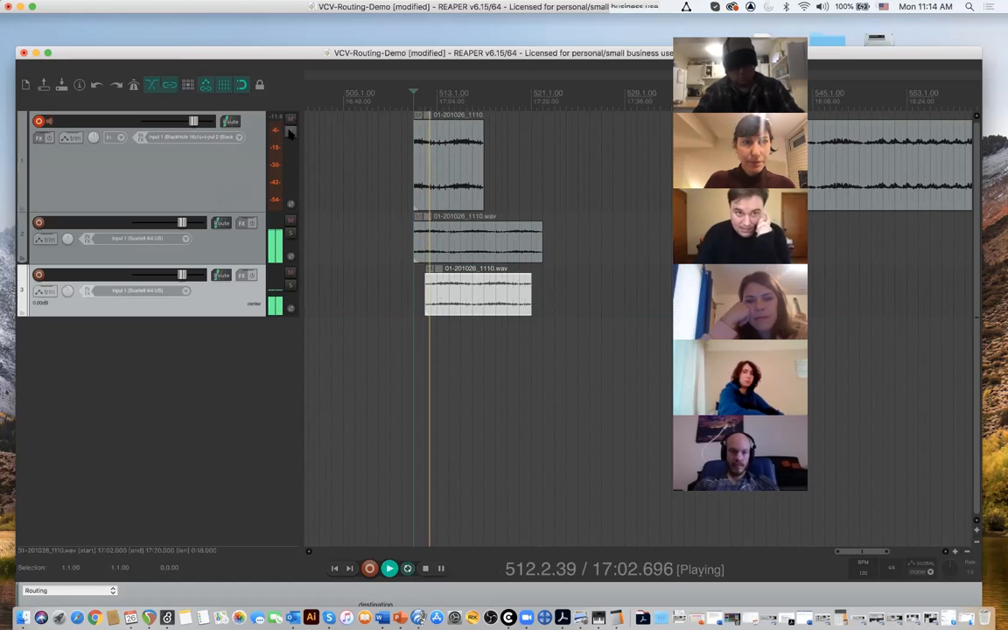
pyautogui.click(39, 122)
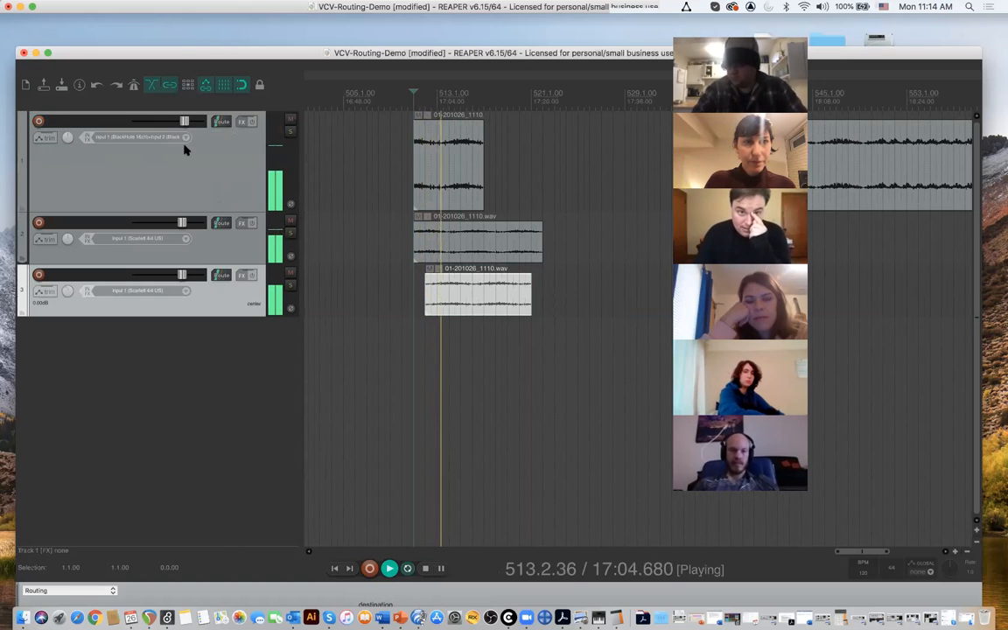
# - During playback, shift the track 2 section to start at 510.1.00 and the track 3 section to 511.1.00, and stop playback
pyautogui.moveTo(474, 238); pyautogui.dragTo(469, 239)
pyautogui.moveTo(454, 292); pyautogui.dragTo(443, 296)
pyautogui.moveTo(473, 252); pyautogui.dragTo(466, 252)
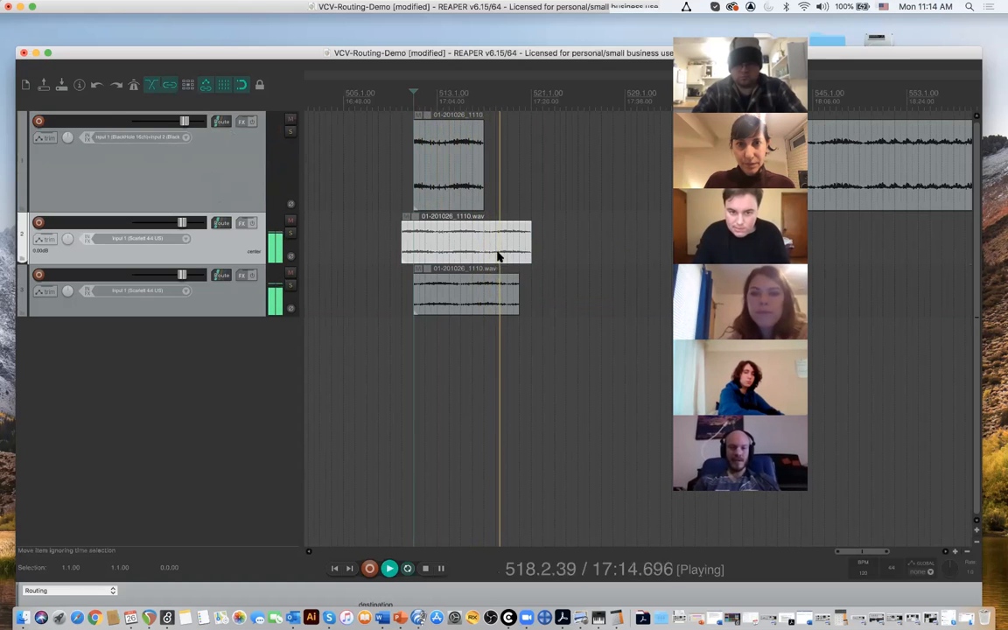
pyautogui.press('space')
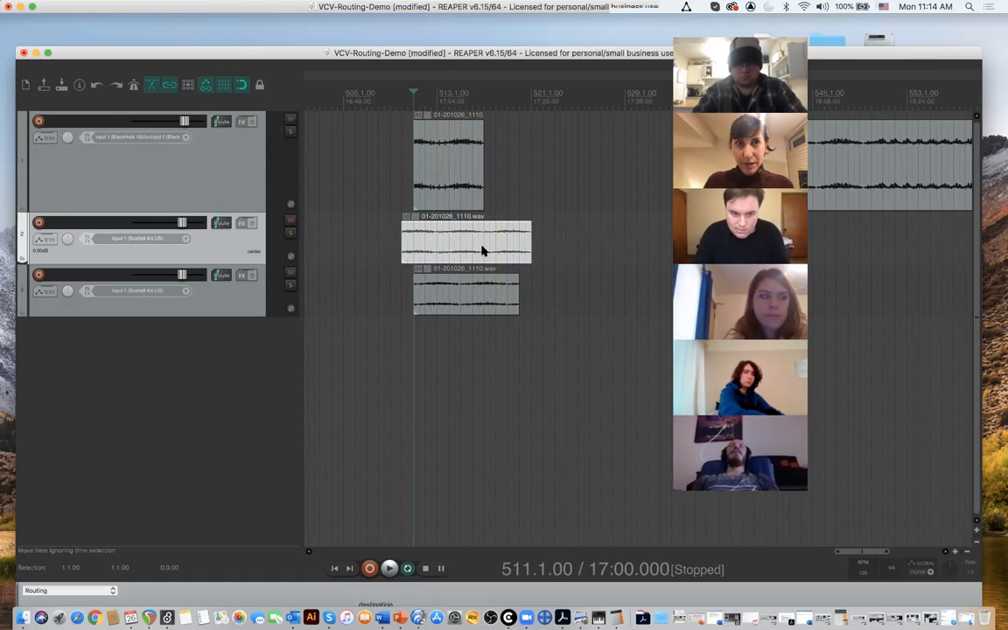
# - Play the last section on track 1 briefly from 560.1.00 and split it at 559.1.00 and 565.1.00
pyautogui.scroll(2, 481, 252)
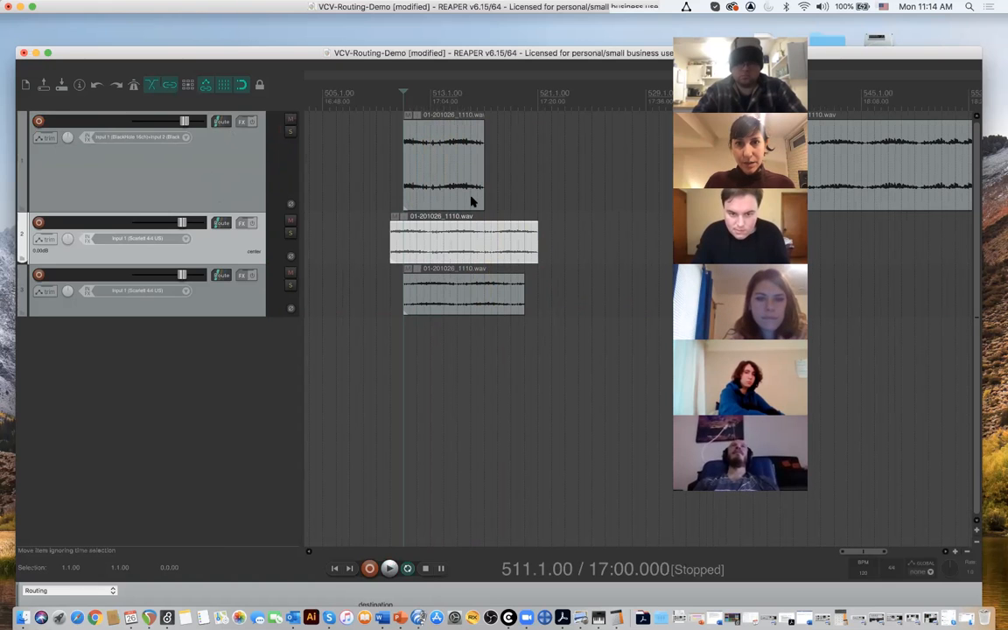
pyautogui.scroll(-3, 470, 202)
pyautogui.hscroll(10, 471, 201)
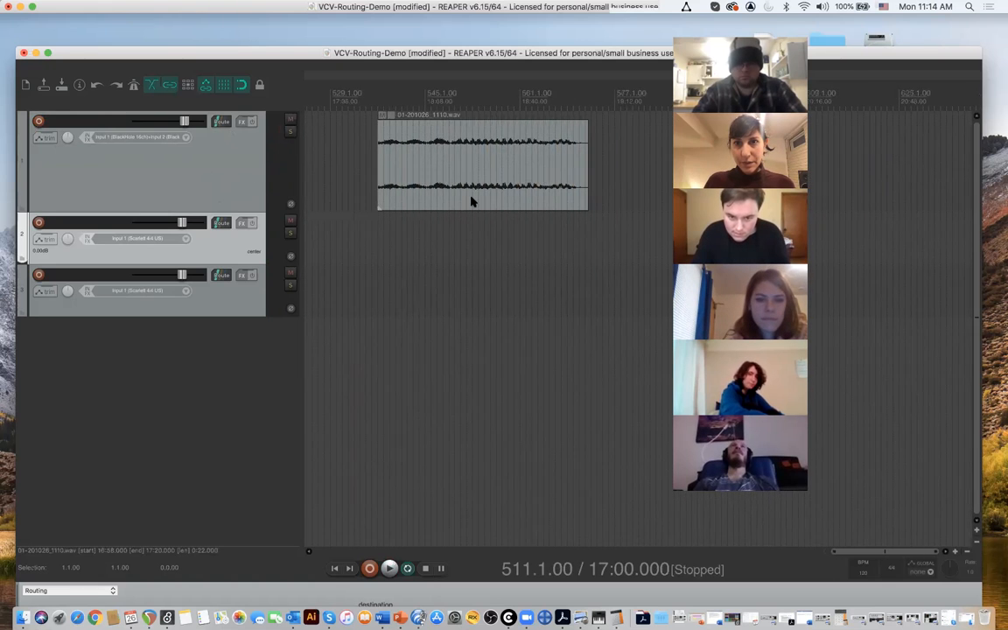
pyautogui.hscroll(1, 471, 201)
pyautogui.click(496, 106)
pyautogui.press('space')
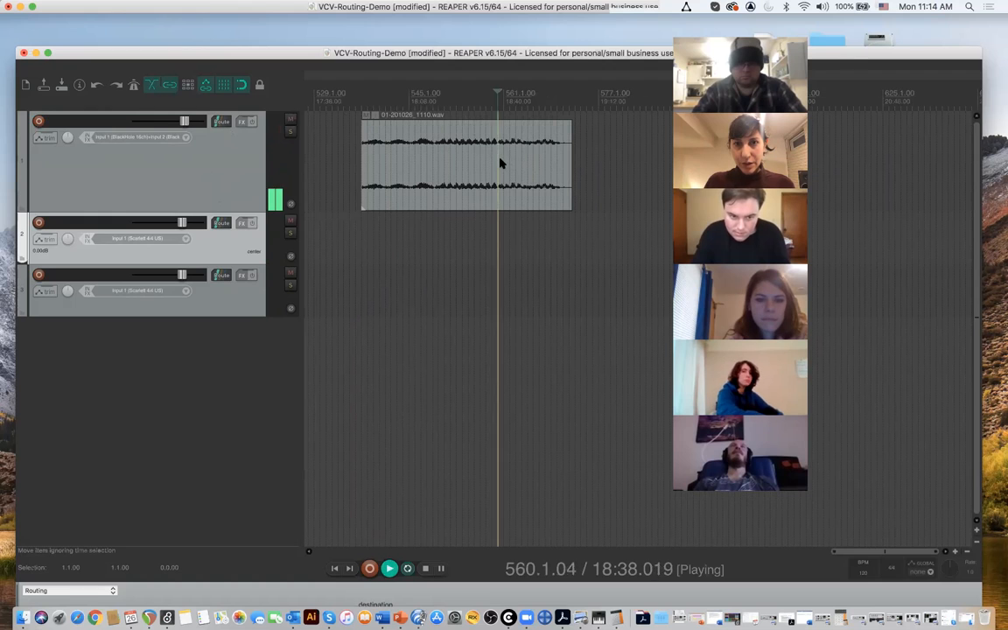
pyautogui.press('space')
pyautogui.click(493, 156)
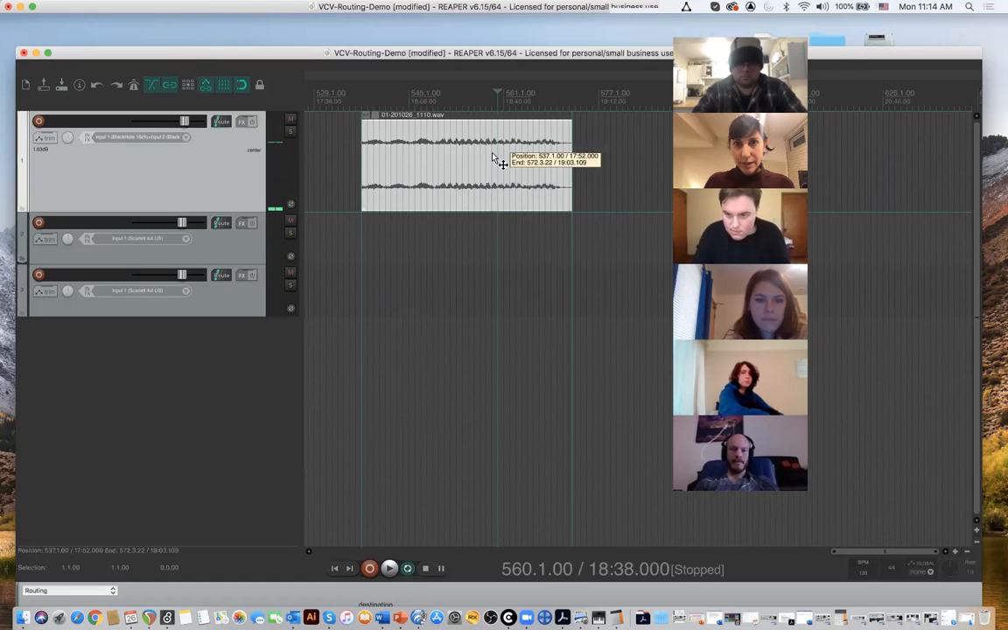
pyautogui.press('s')
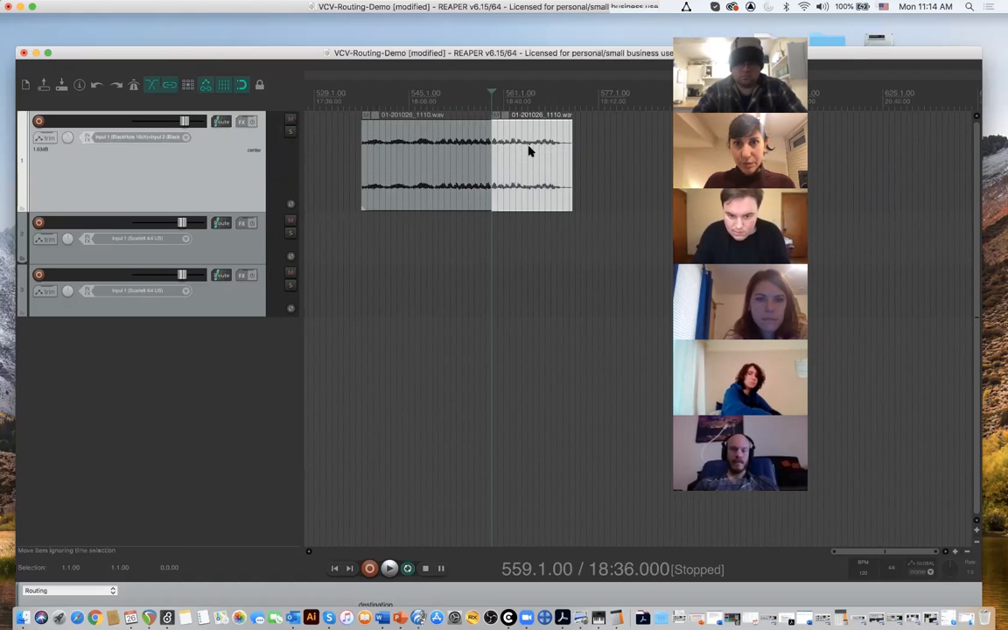
pyautogui.click(527, 153)
pyautogui.press('s')
# - Move the section cut between 559.1.00 and 565.1.00 onto a new track 4, starting at 510.1.00
pyautogui.moveTo(509, 162); pyautogui.dragTo(353, 328)
pyautogui.hscroll(3, 355, 328)
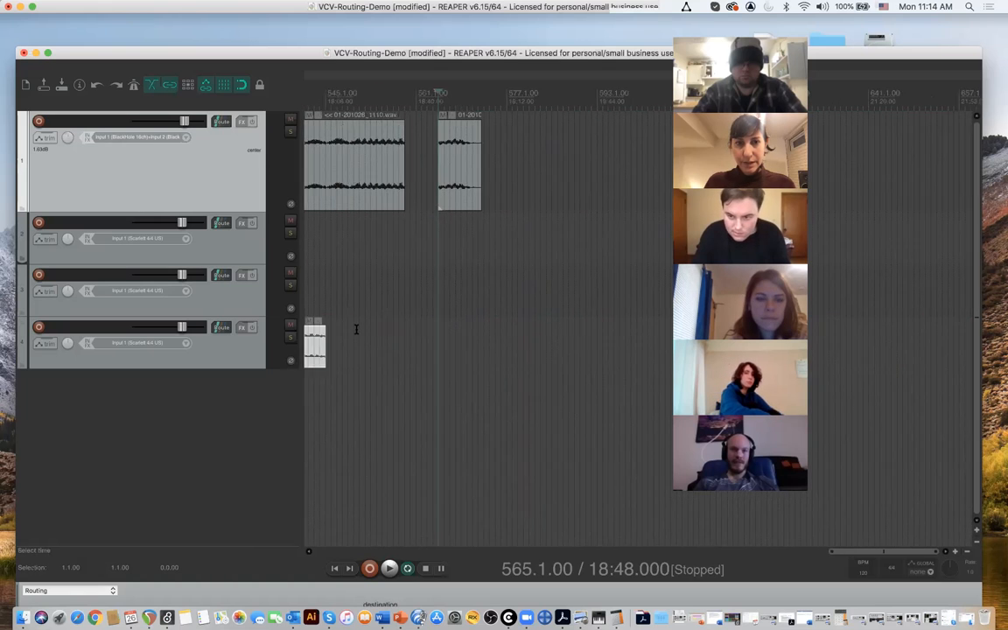
pyautogui.hscroll(-3, 355, 328)
pyautogui.moveTo(620, 341); pyautogui.dragTo(428, 347)
# - Play the four layered tracks together from 510.1.00 and stop playback
pyautogui.click(433, 99)
pyautogui.press('space')
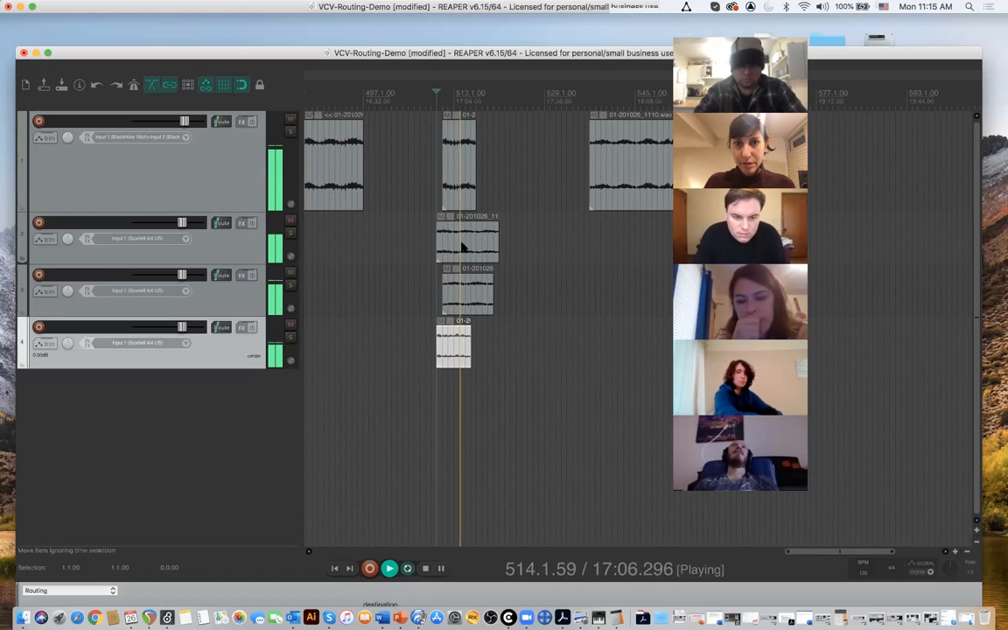
pyautogui.press('space')
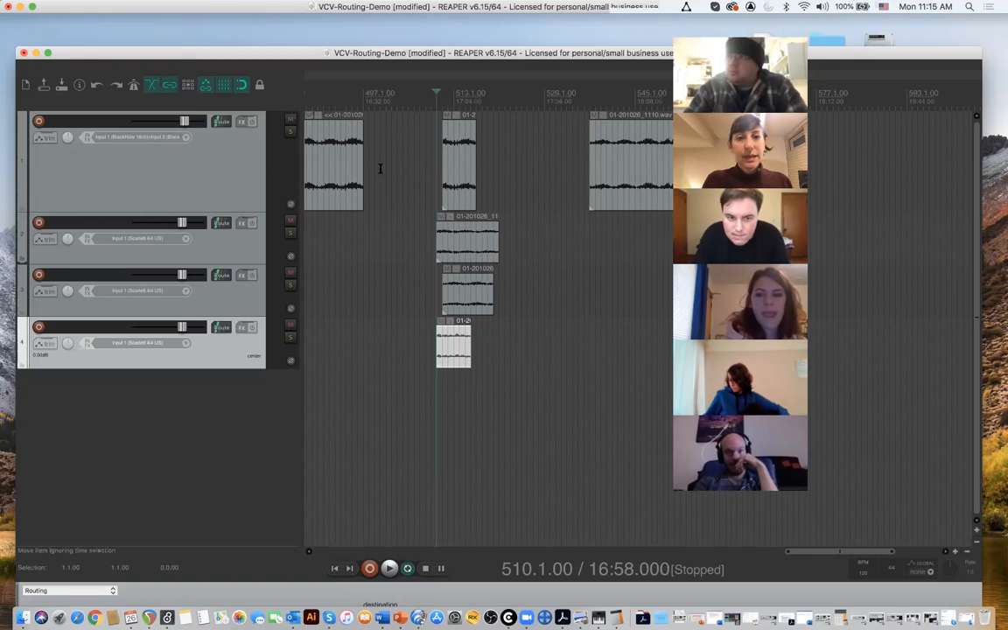
# - Solo track 1, play it from 511.1.00 while lowering its volume fader, and stop playback
pyautogui.click(289, 132)
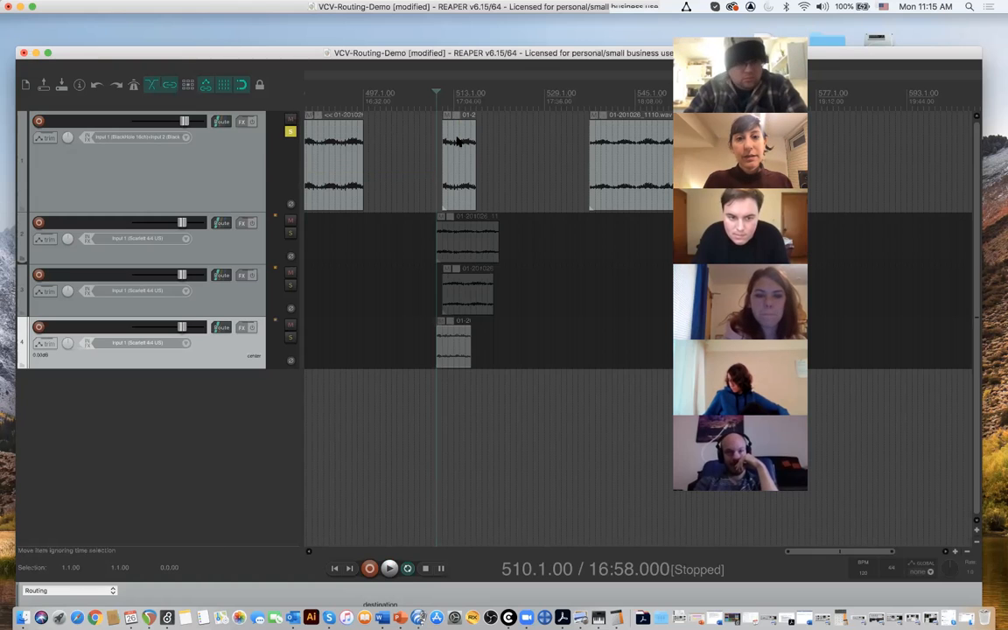
pyautogui.click(446, 102)
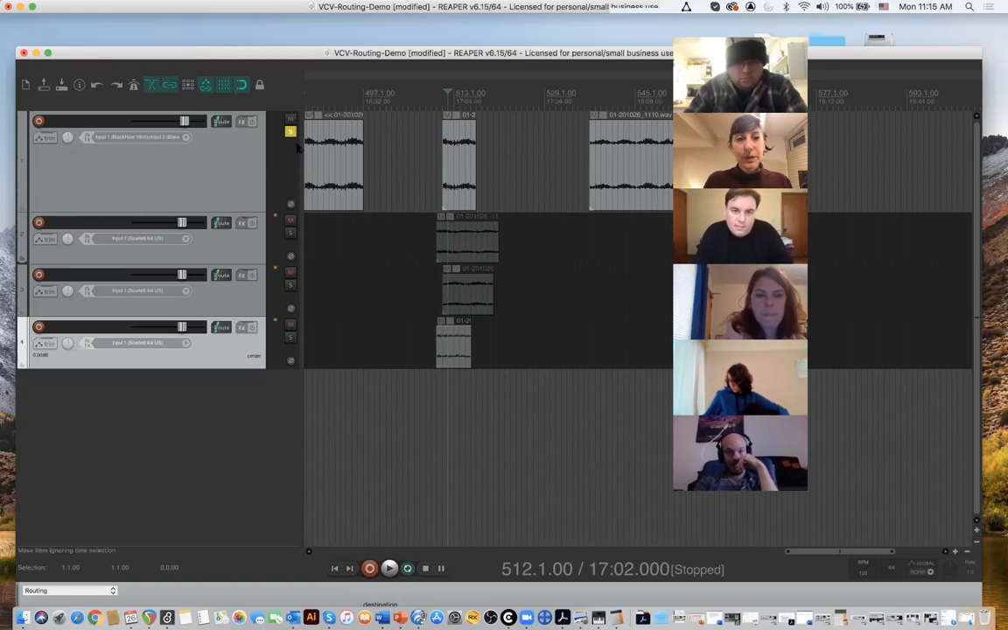
pyautogui.click(442, 103)
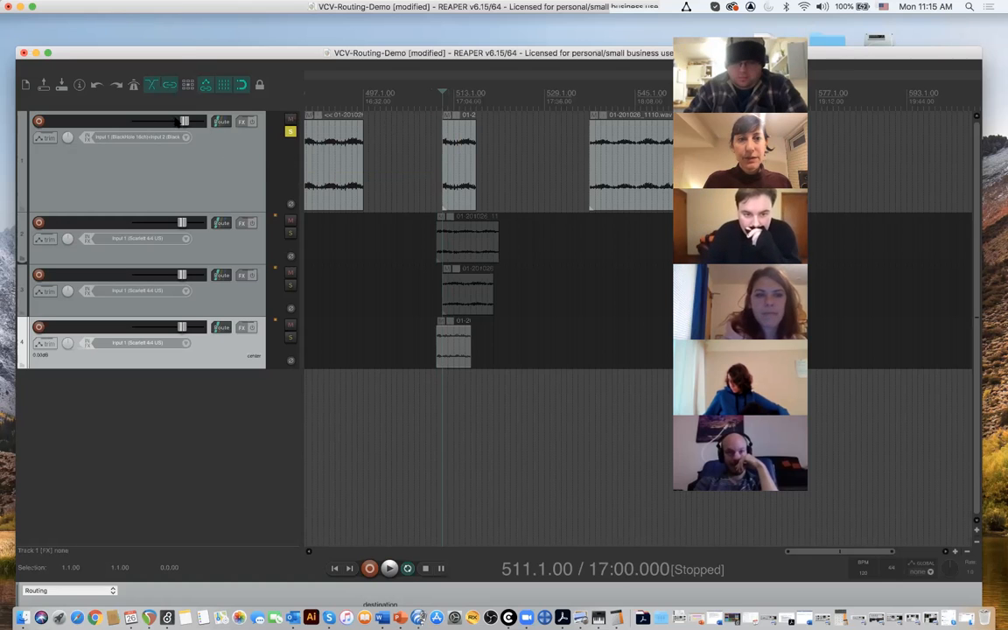
pyautogui.press('space')
pyautogui.moveTo(183, 122); pyautogui.dragTo(134, 129)
pyautogui.press('space')
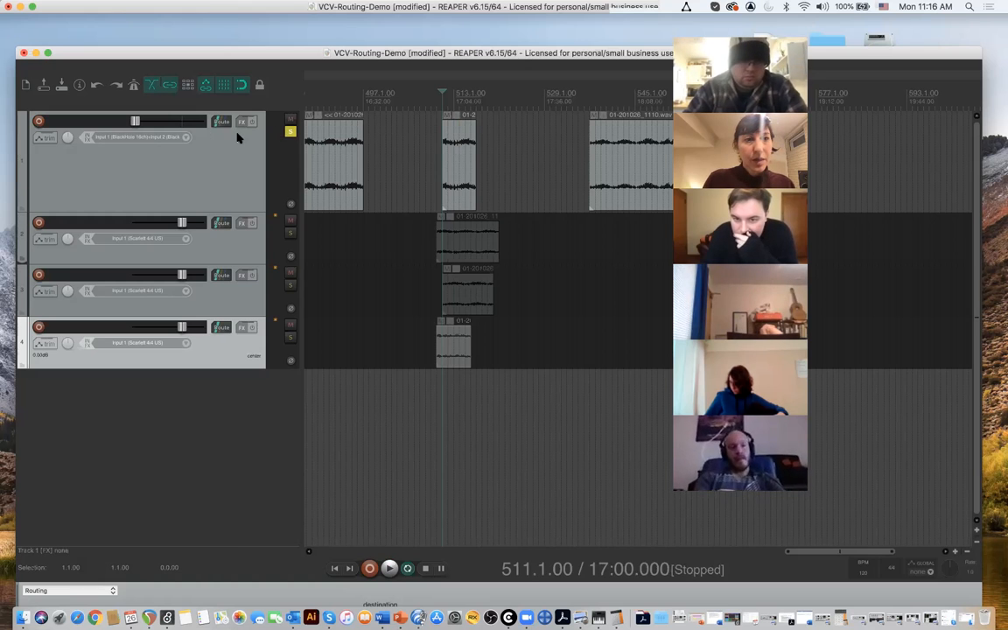
# - Add a Volume (Pre-FX) envelope to track 1, turning the regular Volume envelope on and off again
pyautogui.click(50, 141)
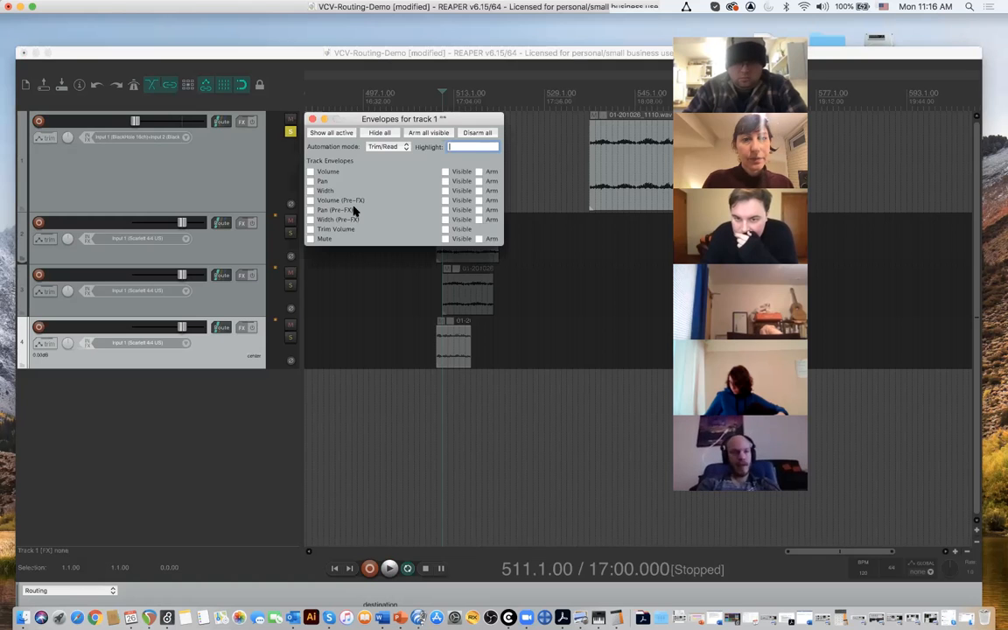
pyautogui.click(312, 172)
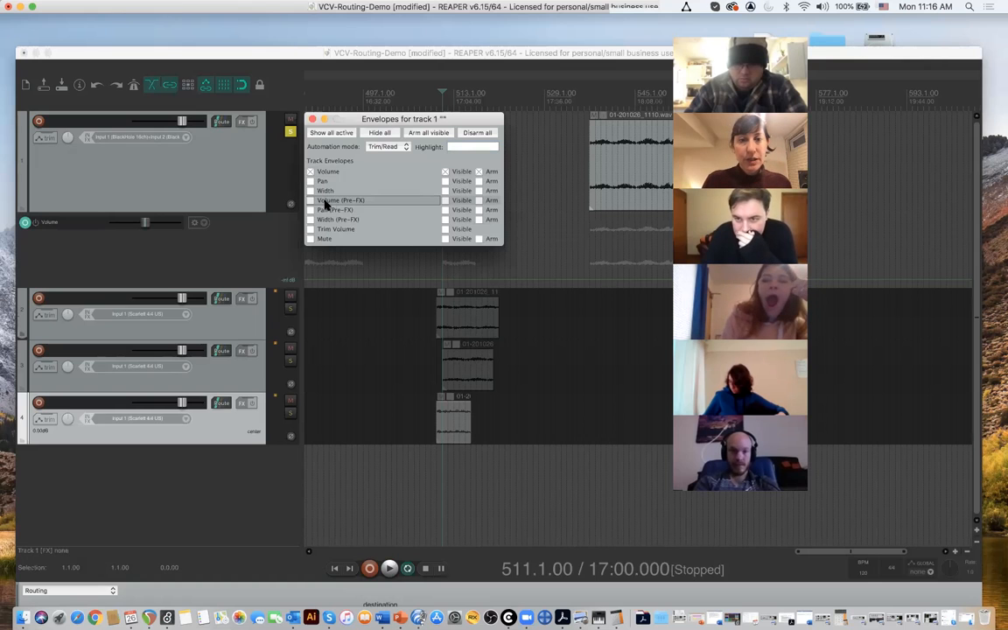
pyautogui.click(311, 201)
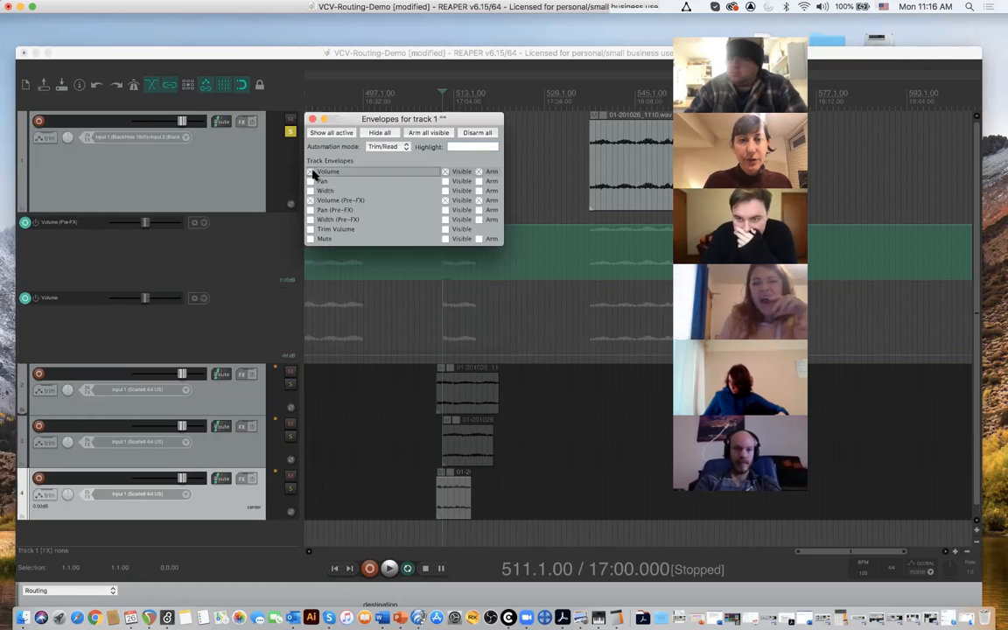
pyautogui.click(311, 172)
pyautogui.click(313, 120)
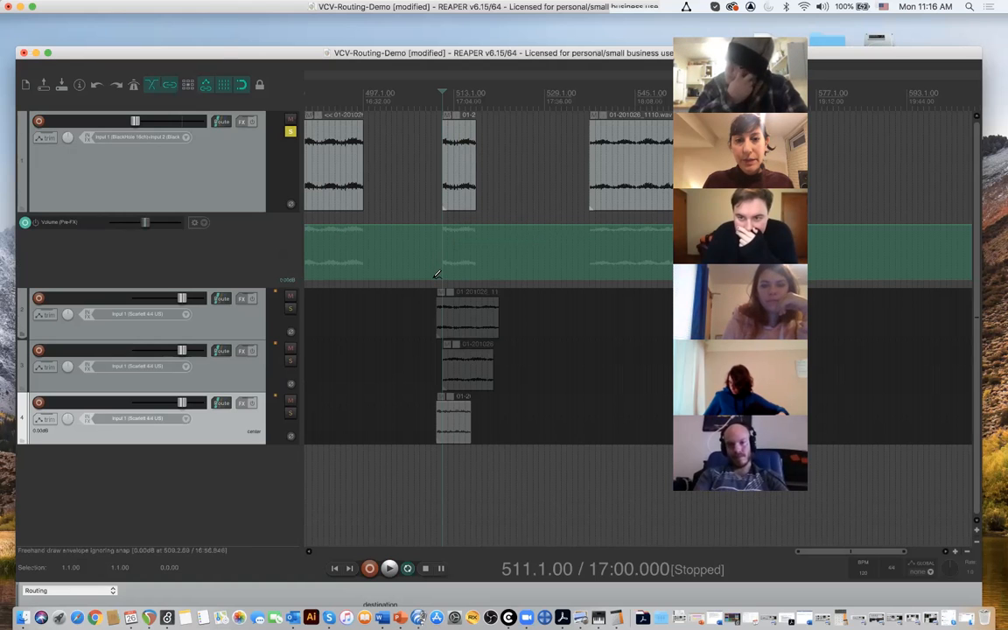
# - Draw a freehand Volume (Pre-FX) curve over track 1's section at 511.1.00, play it, and redraw it with three peaks
pyautogui.moveTo(442, 274)
pyautogui.mouseDown()
pyautogui.moveTo(457, 226)
pyautogui.moveTo(464, 267)
pyautogui.moveTo(469, 232)
pyautogui.moveTo(482, 272)
pyautogui.moveTo(496, 267)
pyautogui.moveTo(496, 226)
pyautogui.mouseUp()
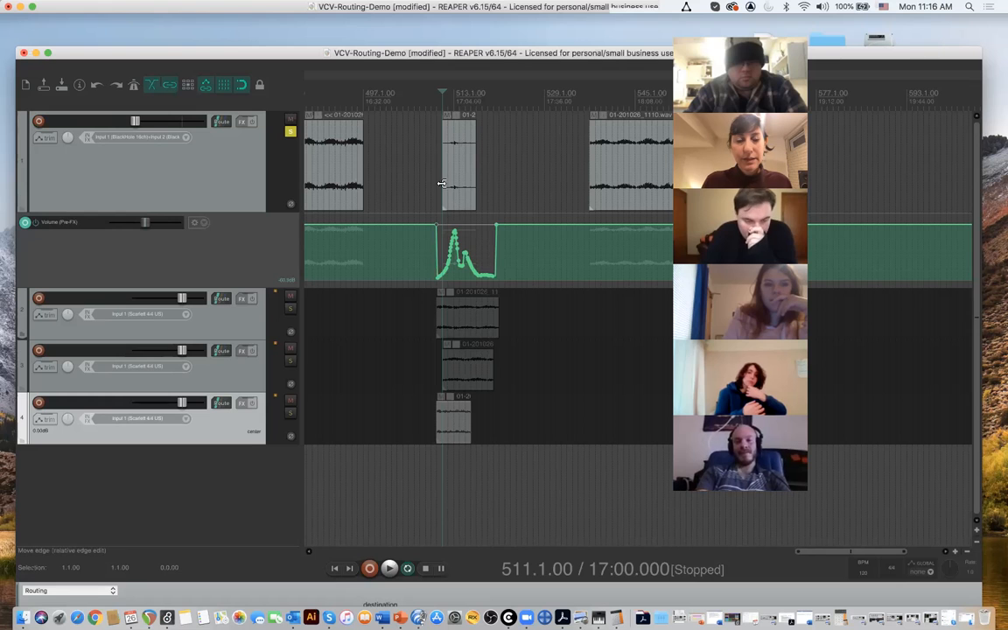
pyautogui.press('space')
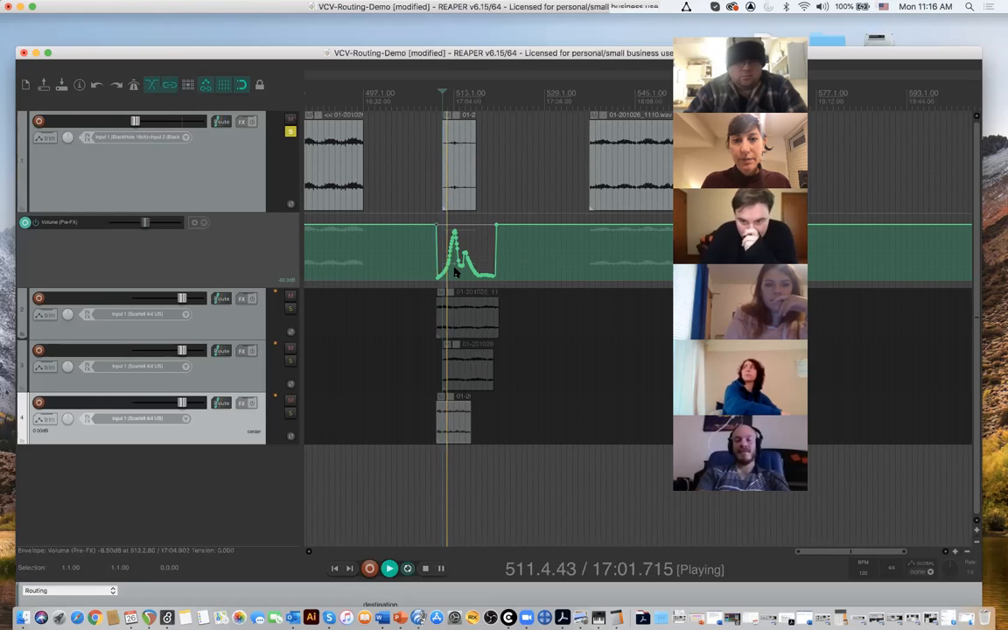
pyautogui.scroll(8, 455, 285)
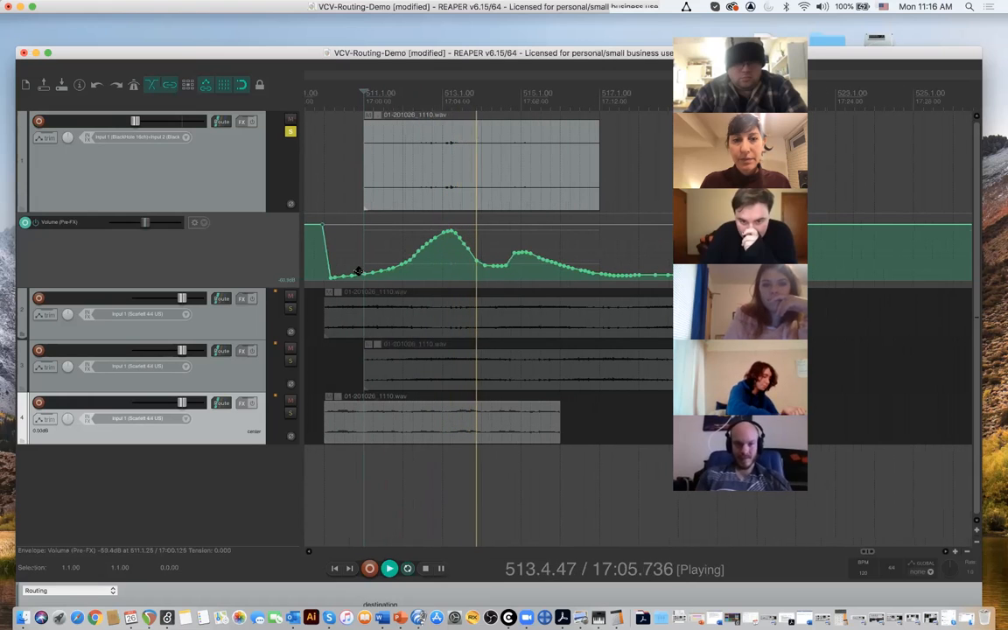
pyautogui.press('space')
pyautogui.moveTo(385, 267)
pyautogui.mouseDown()
pyautogui.moveTo(393, 227)
pyautogui.moveTo(429, 241)
pyautogui.moveTo(447, 224)
pyautogui.moveTo(495, 275)
pyautogui.moveTo(538, 248)
pyautogui.moveTo(560, 277)
pyautogui.moveTo(667, 279)
pyautogui.mouseUp()
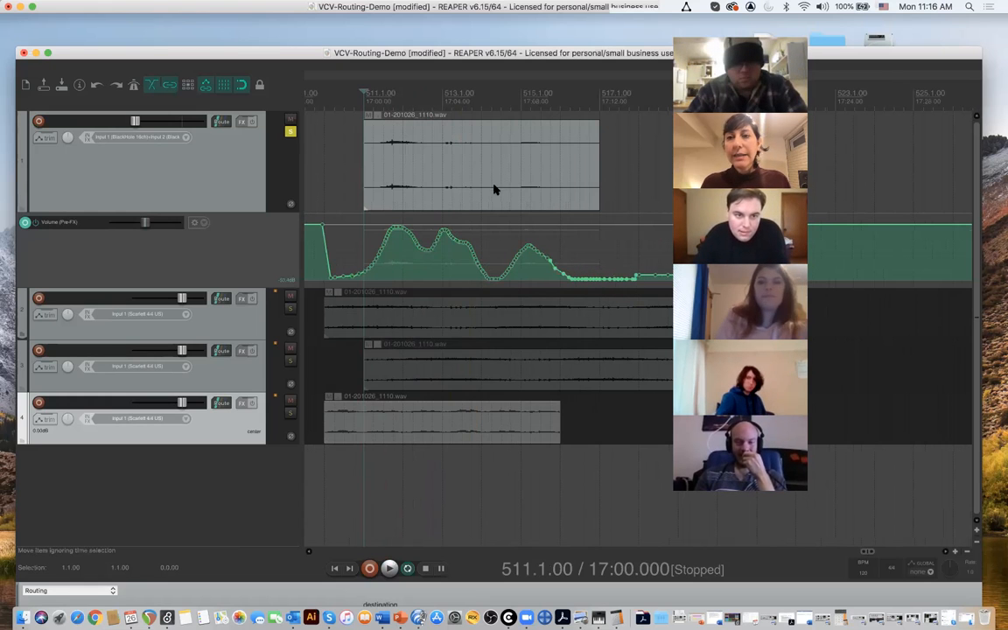
pyautogui.press('space')
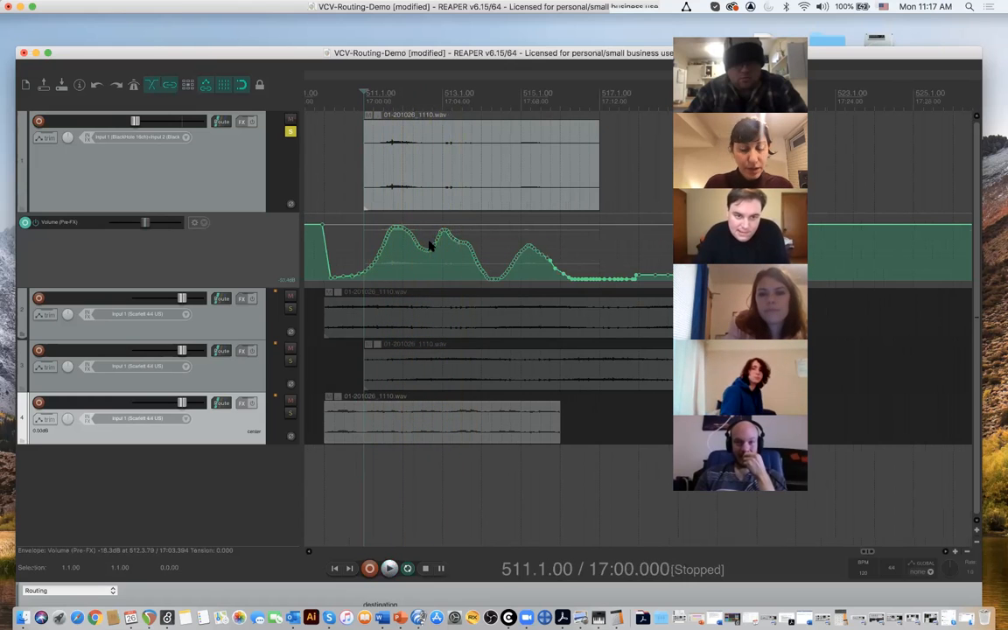
# - Undo the drawn Volume (Pre-FX) curves and the removal of track 1's Volume envelope, and play briefly from 511.1.00
pyautogui.press('super+z')
pyautogui.press('super+z')
pyautogui.press('super+z')
pyautogui.press('super+z')
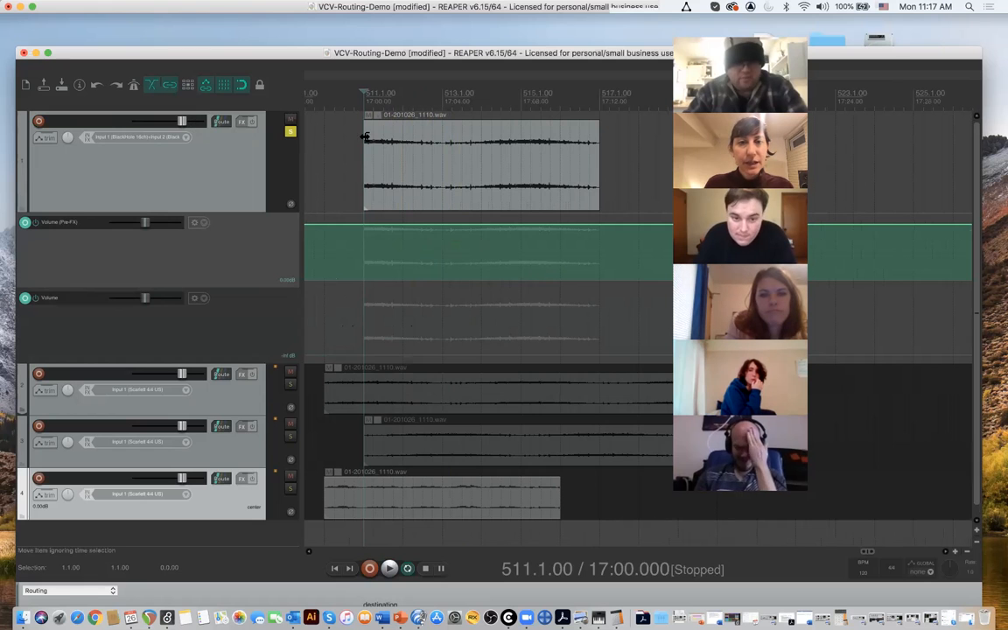
pyautogui.press('space')
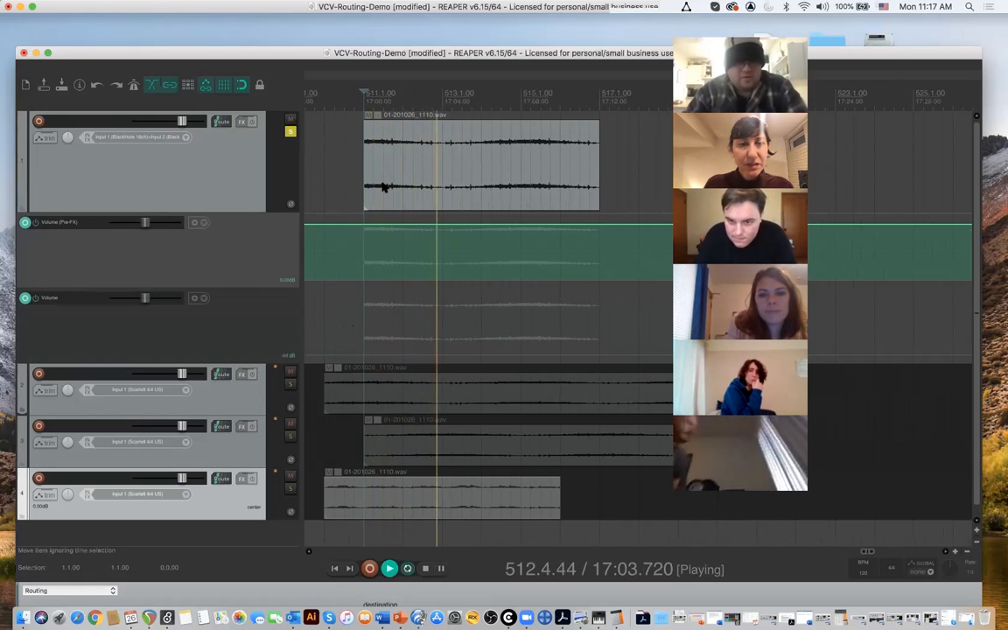
pyautogui.press('space')
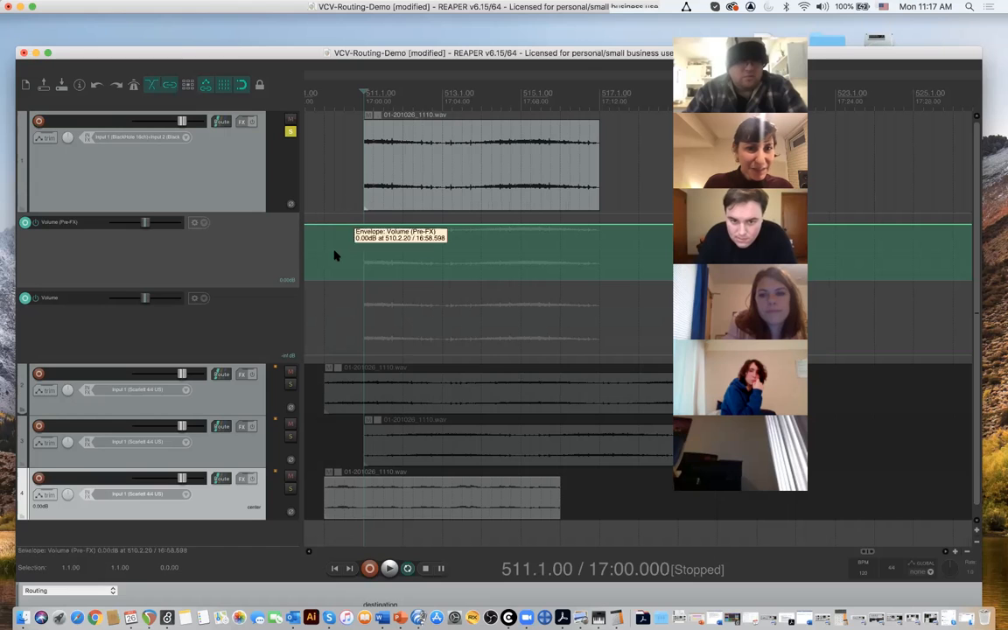
# - Raise track 1's Volume envelope from silence to about 0 dB and hide its lane
pyautogui.click(364, 354)
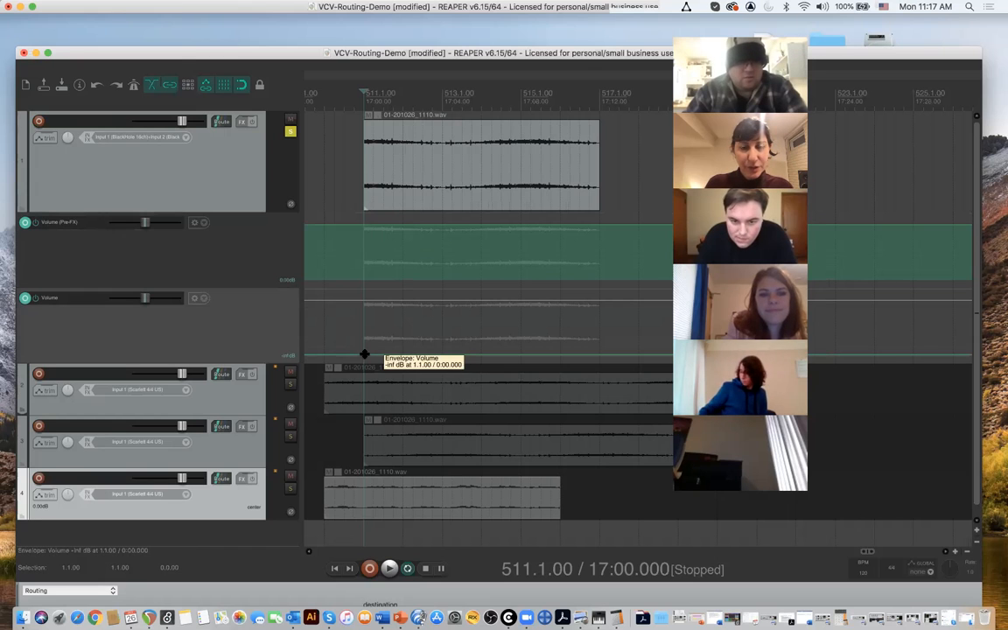
pyautogui.click(364, 355)
pyautogui.hscroll(2, 378, 351)
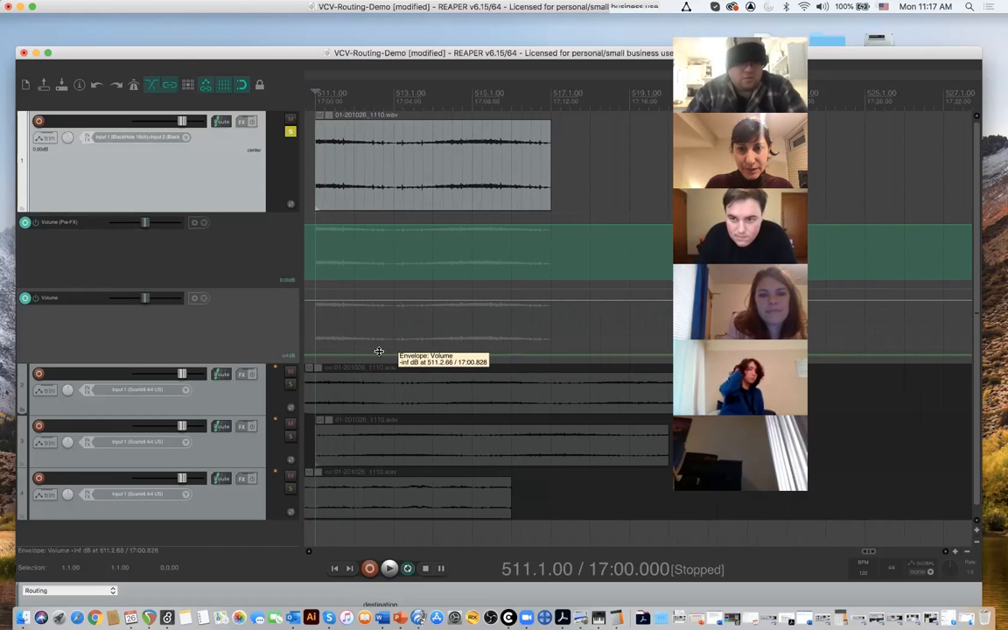
pyautogui.moveTo(379, 354); pyautogui.dragTo(314, 331)
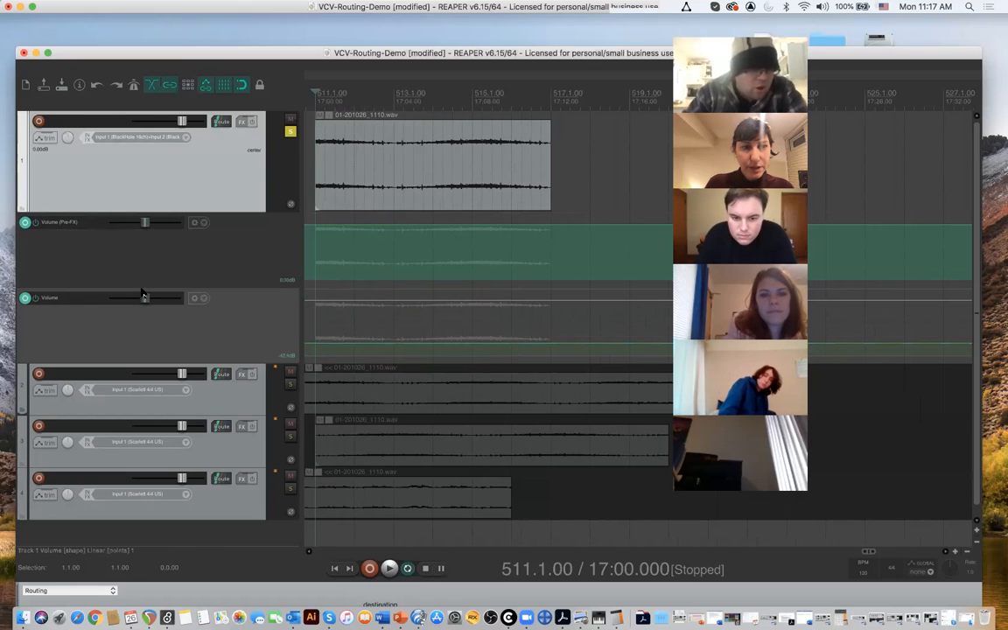
pyautogui.rightClick(363, 353)
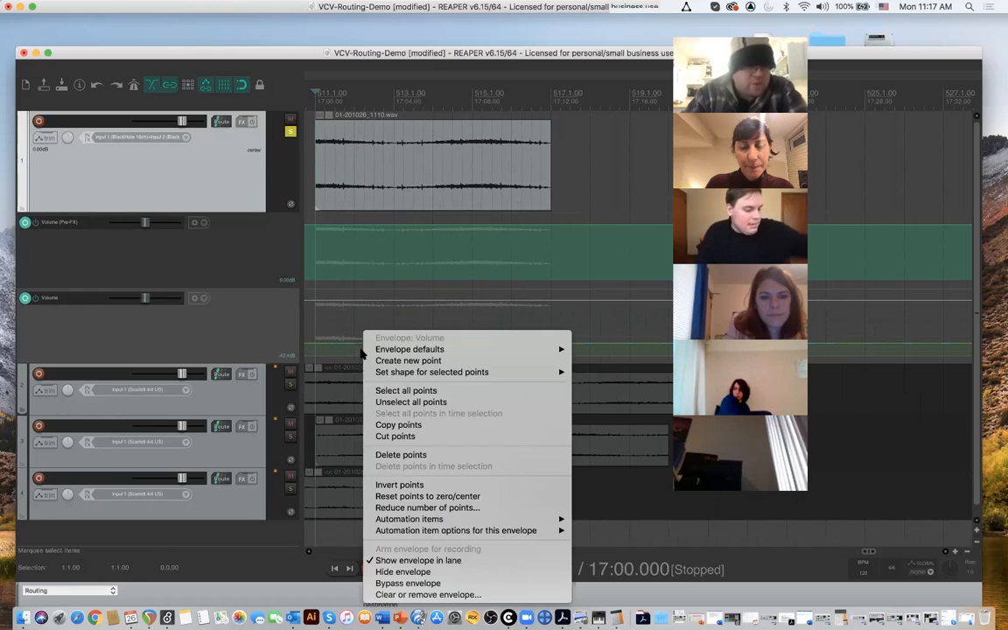
pyautogui.click(282, 358)
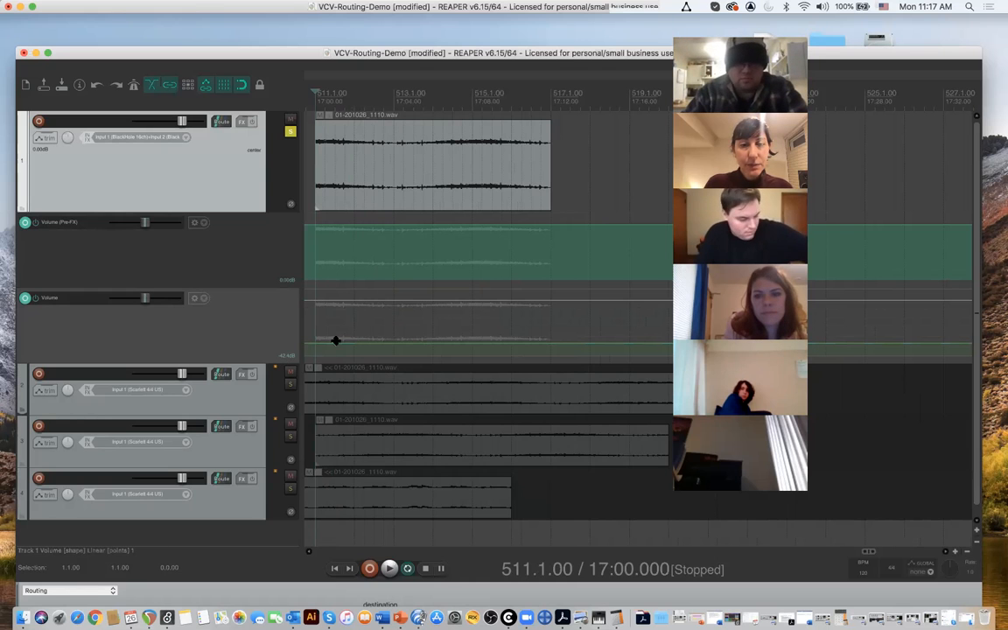
pyautogui.moveTo(337, 342); pyautogui.dragTo(341, 214)
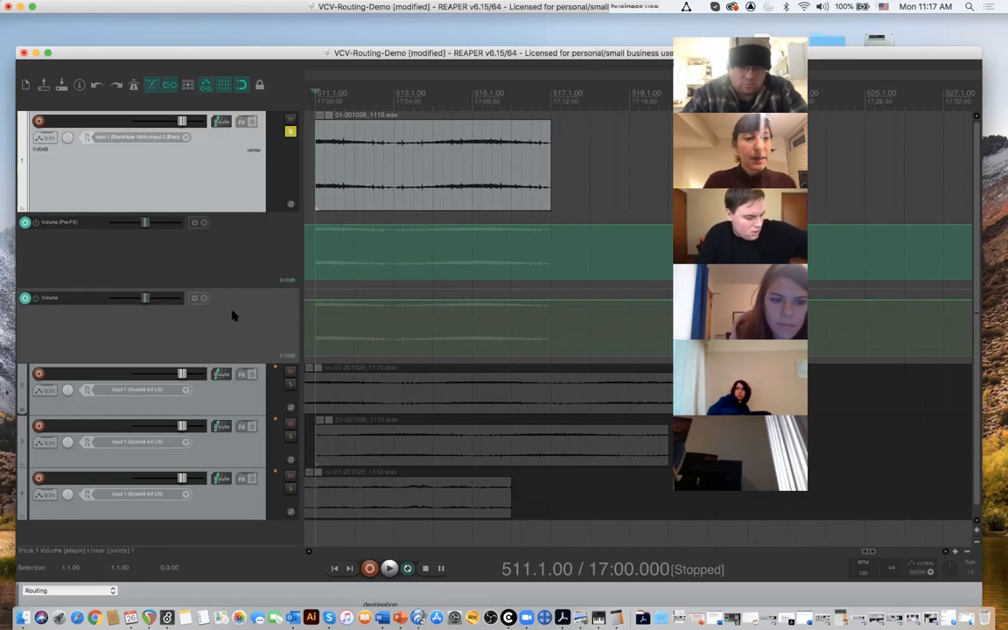
pyautogui.click(204, 300)
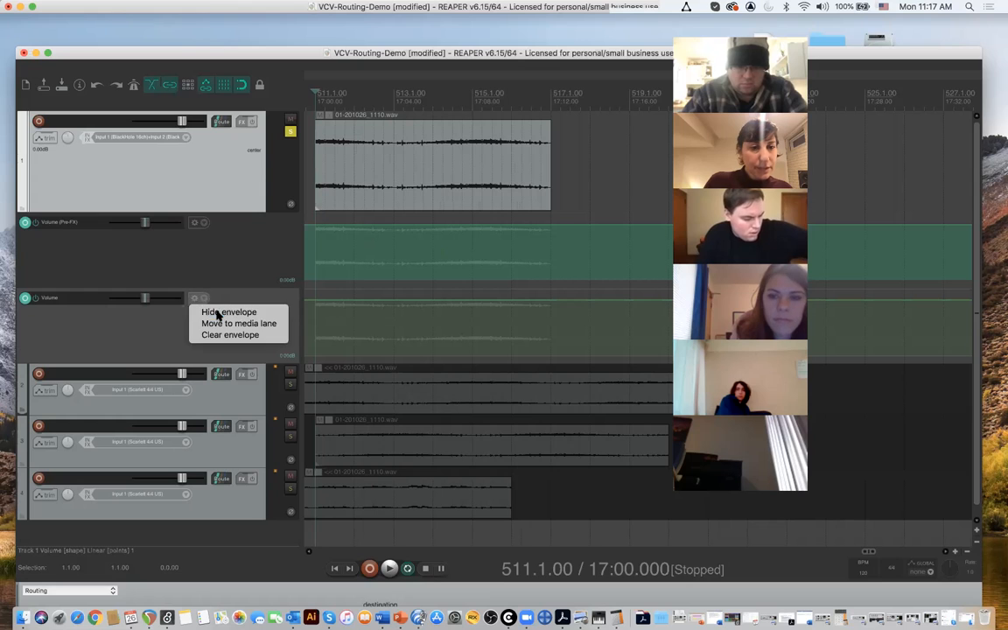
pyautogui.click(220, 313)
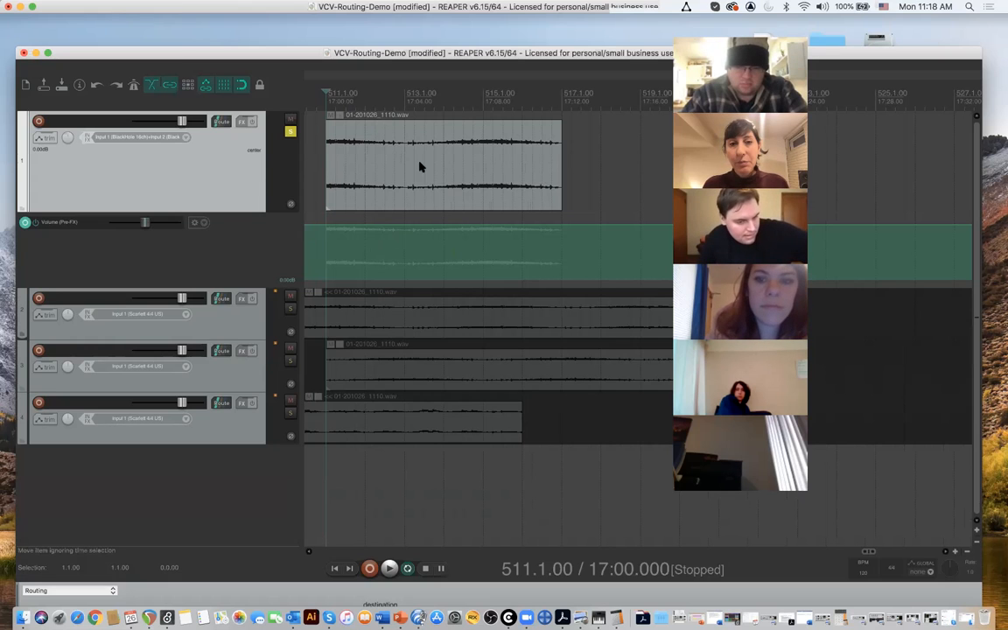
# - Play track 1 from 511.1.00, draw a freehand Volume (Pre-FX) curve with four main peaks over its section, and play it again
pyautogui.press('space')
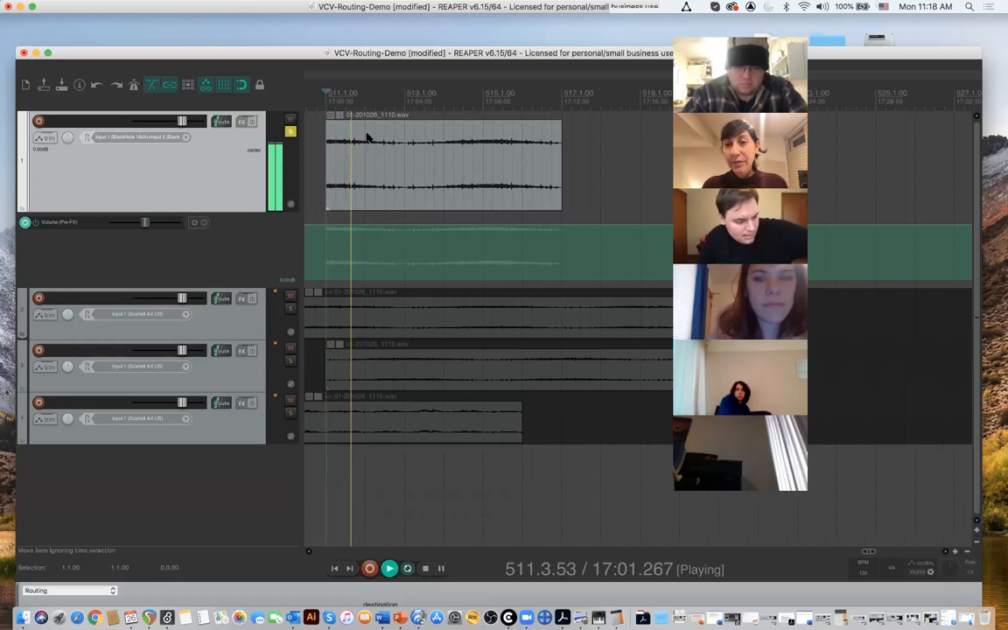
pyautogui.press('space')
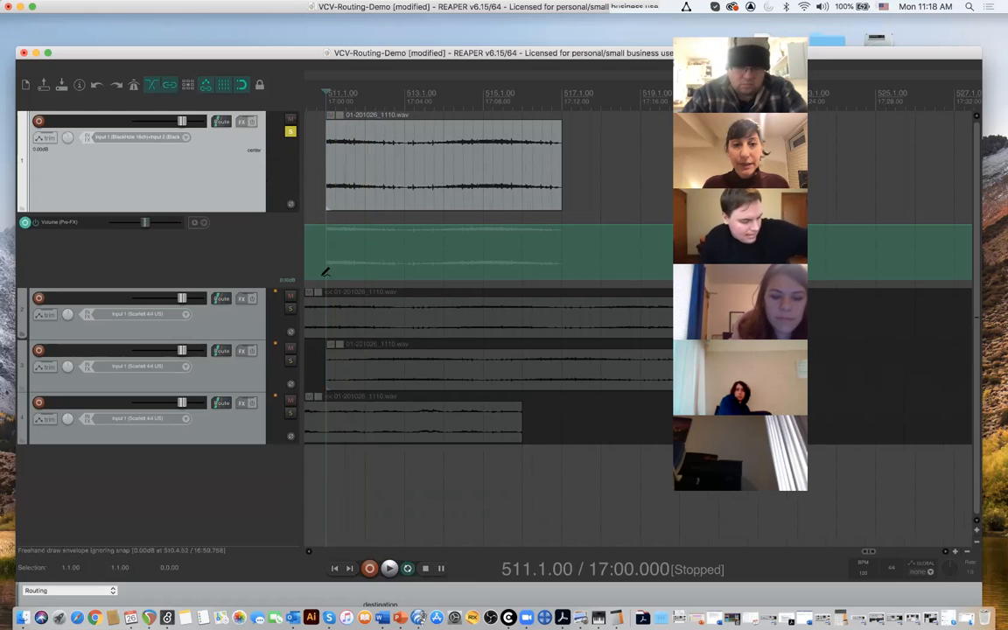
pyautogui.moveTo(326, 274)
pyautogui.mouseDown()
pyautogui.moveTo(347, 225)
pyautogui.moveTo(359, 263)
pyautogui.moveTo(410, 224)
pyautogui.moveTo(430, 246)
pyautogui.moveTo(439, 234)
pyautogui.moveTo(444, 255)
pyautogui.moveTo(462, 227)
pyautogui.moveTo(495, 272)
pyautogui.moveTo(521, 226)
pyautogui.moveTo(541, 270)
pyautogui.moveTo(566, 290)
pyautogui.mouseUp()
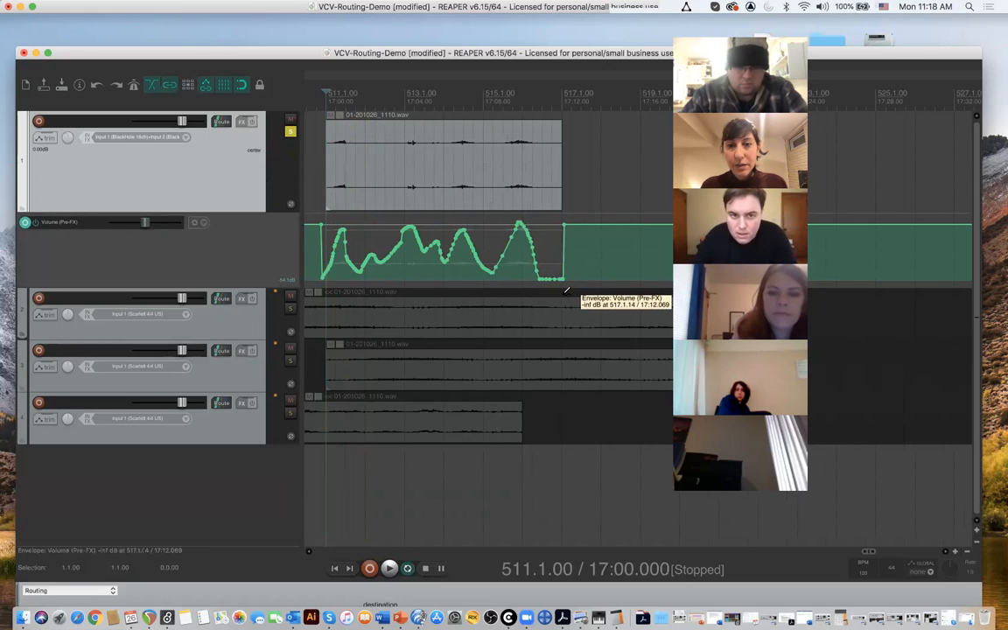
pyautogui.press('space')
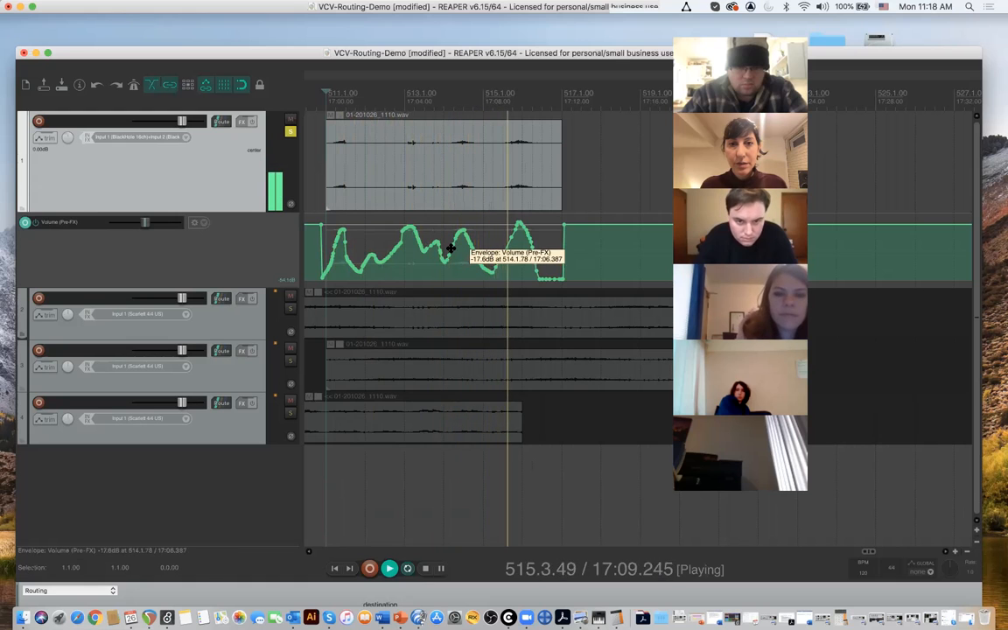
pyautogui.press('space')
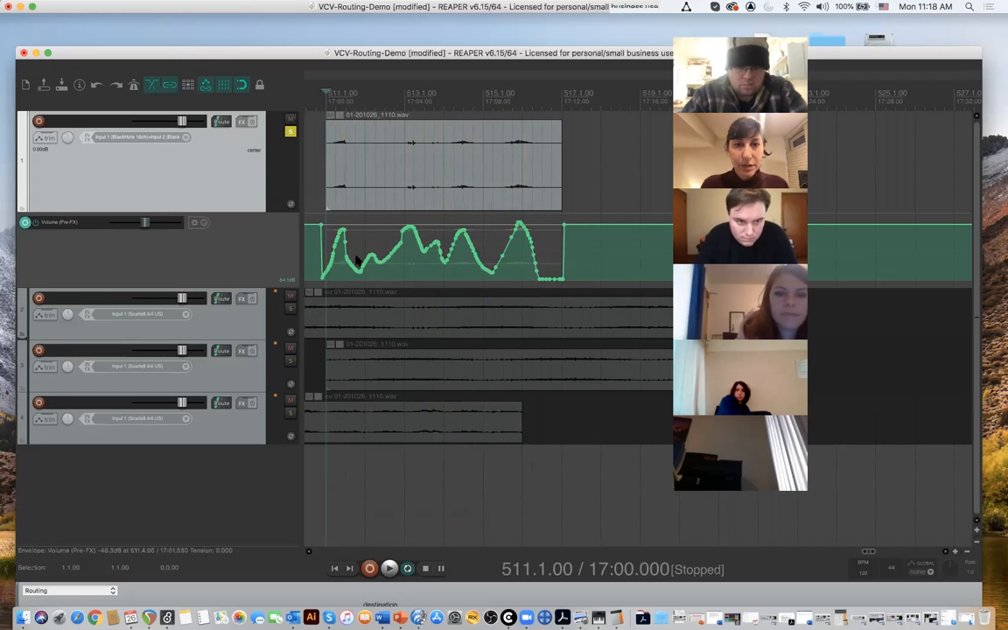
# - Redraw track 1's Volume (Pre-FX) curve with three broader peaks fading out past 517.1.00, and play it from 511.1.00
pyautogui.moveTo(328, 271)
pyautogui.mouseDown()
pyautogui.moveTo(349, 238)
pyautogui.moveTo(322, 273)
pyautogui.moveTo(339, 232)
pyautogui.moveTo(326, 225)
pyautogui.moveTo(422, 270)
pyautogui.moveTo(448, 230)
pyautogui.moveTo(492, 258)
pyautogui.moveTo(506, 234)
pyautogui.moveTo(553, 250)
pyautogui.moveTo(579, 280)
pyautogui.mouseUp()
pyautogui.press('space')
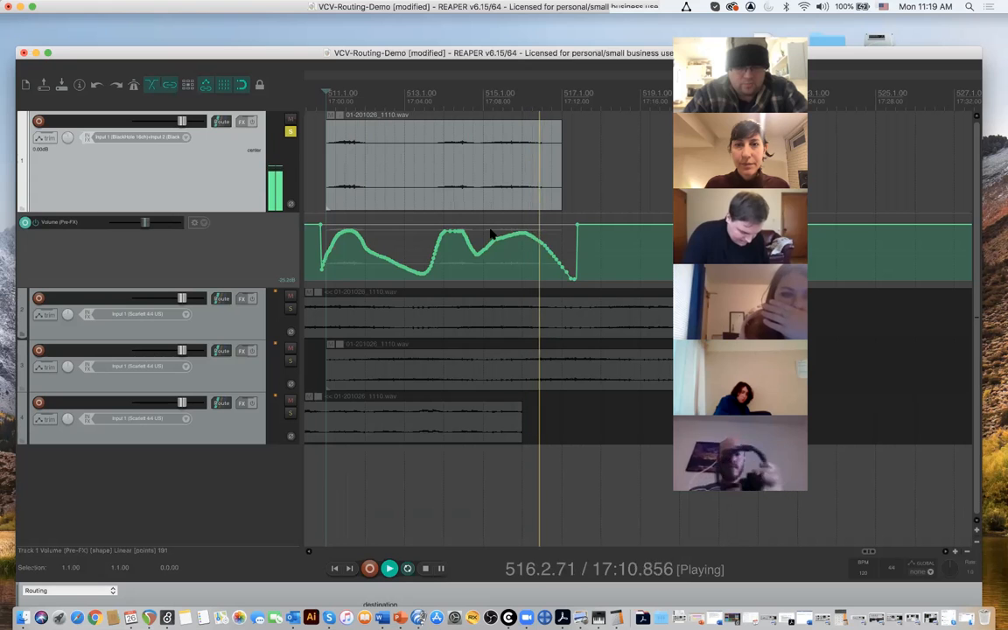
pyautogui.press('space')
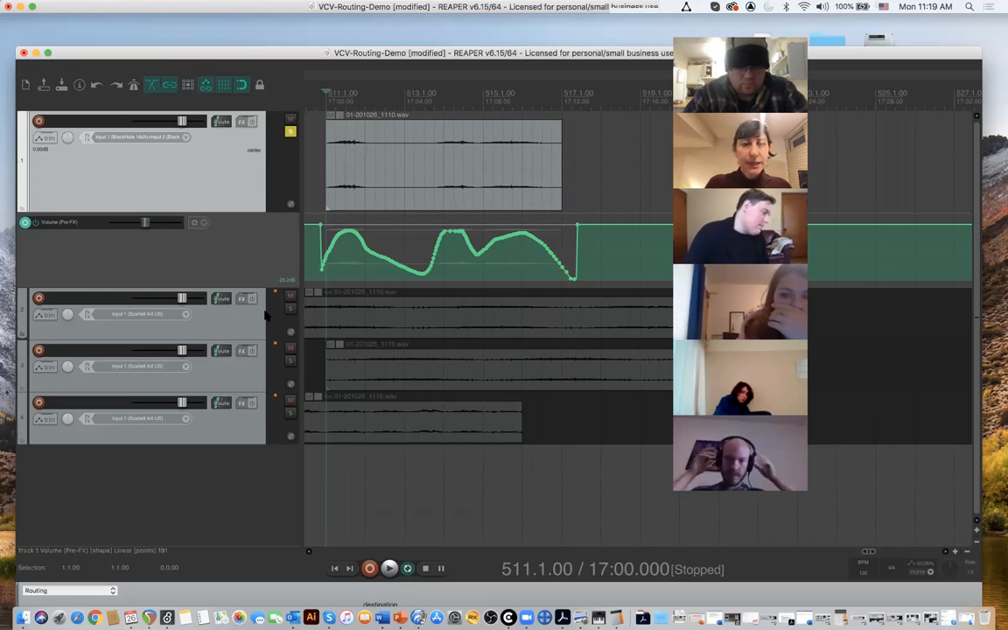
# - Solo track 2 alongside track 1 and add a Volume (Pre-FX) envelope to track 2
pyautogui.click(290, 308)
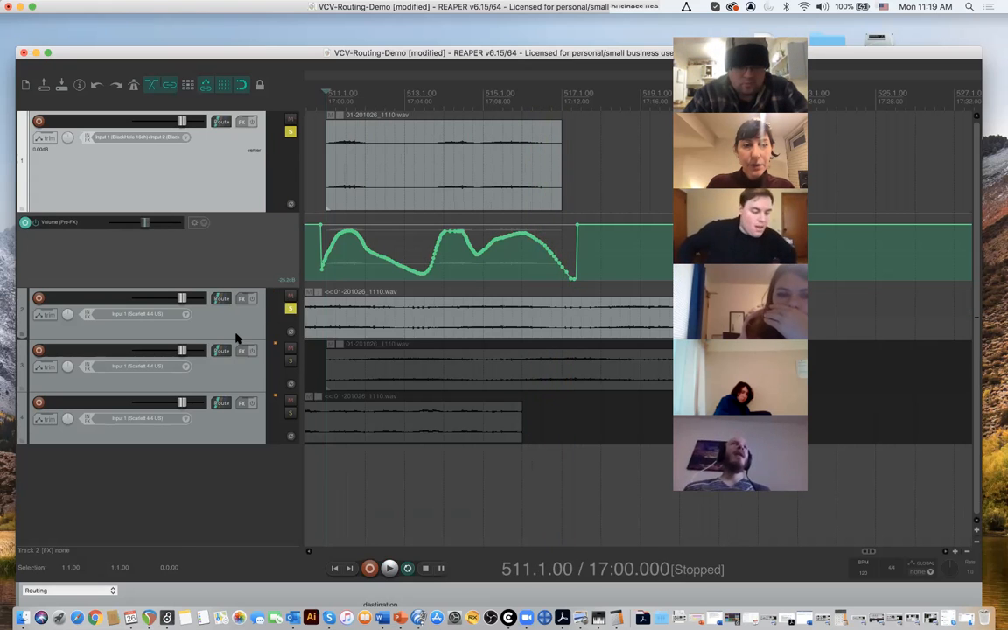
pyautogui.hscroll(-5, 338, 317)
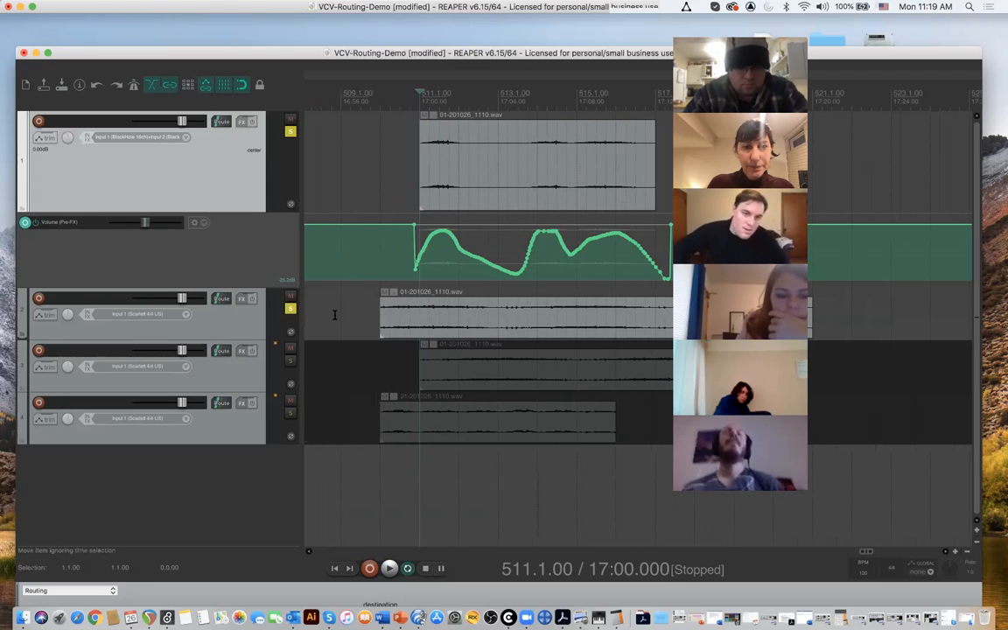
pyautogui.click(39, 315)
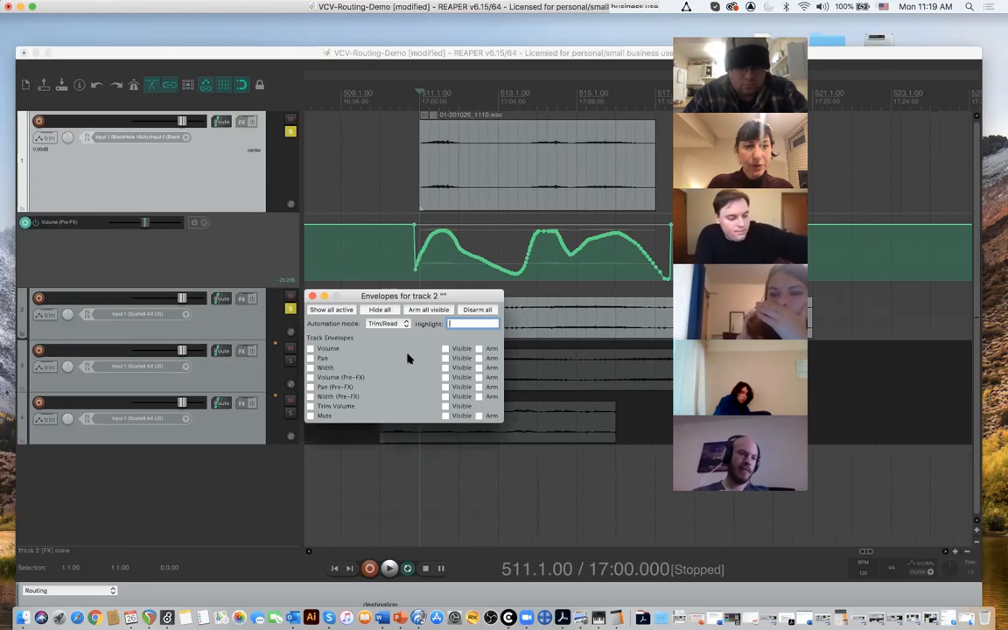
pyautogui.click(320, 377)
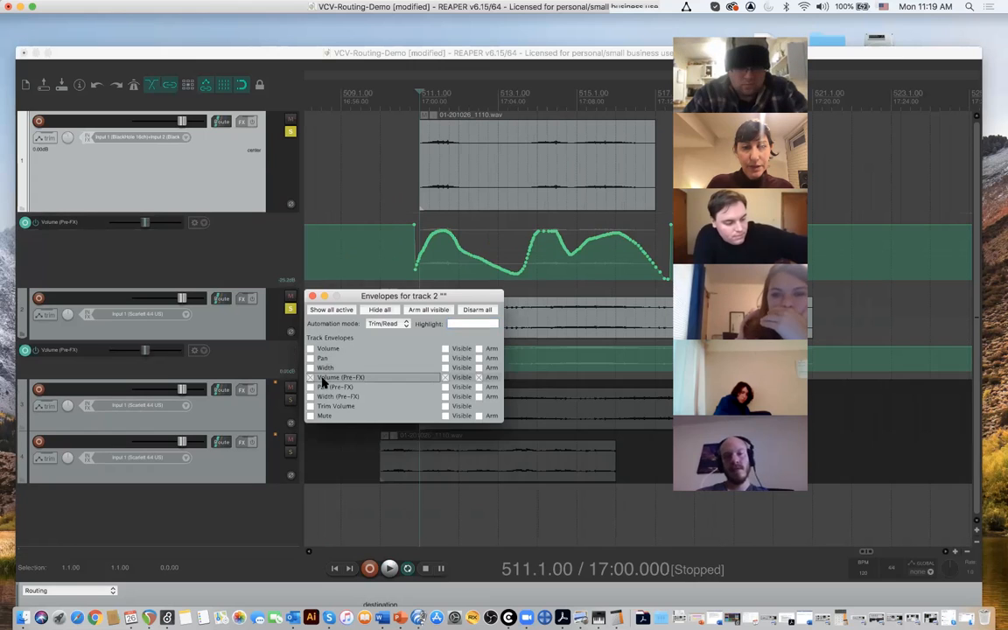
pyautogui.click(311, 297)
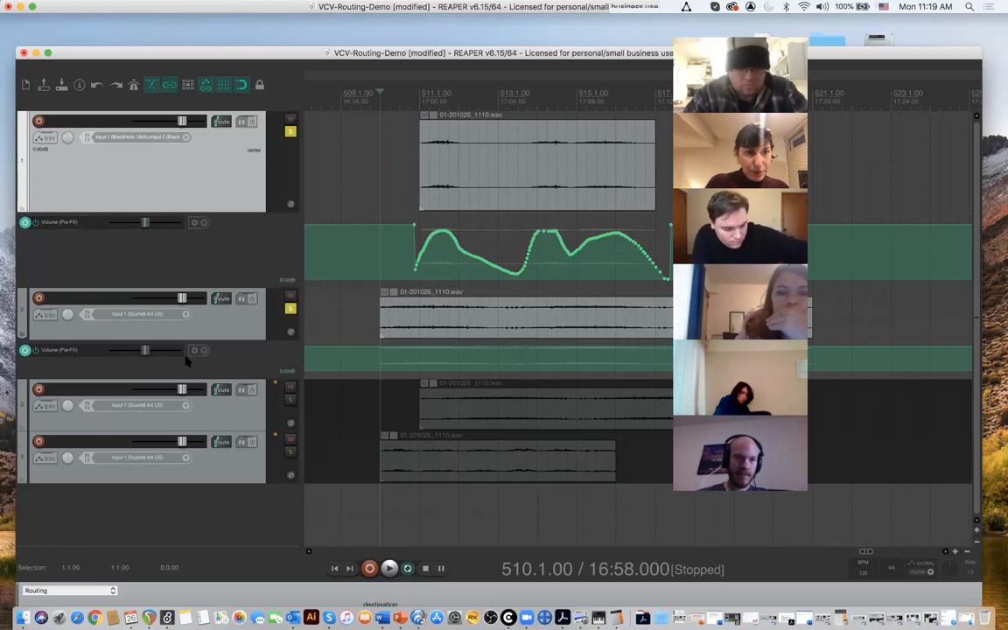
# - Enlarge track 2's Volume (Pre-FX) envelope lane and set the track's automation mode to Touch
pyautogui.moveTo(223, 378); pyautogui.dragTo(251, 440)
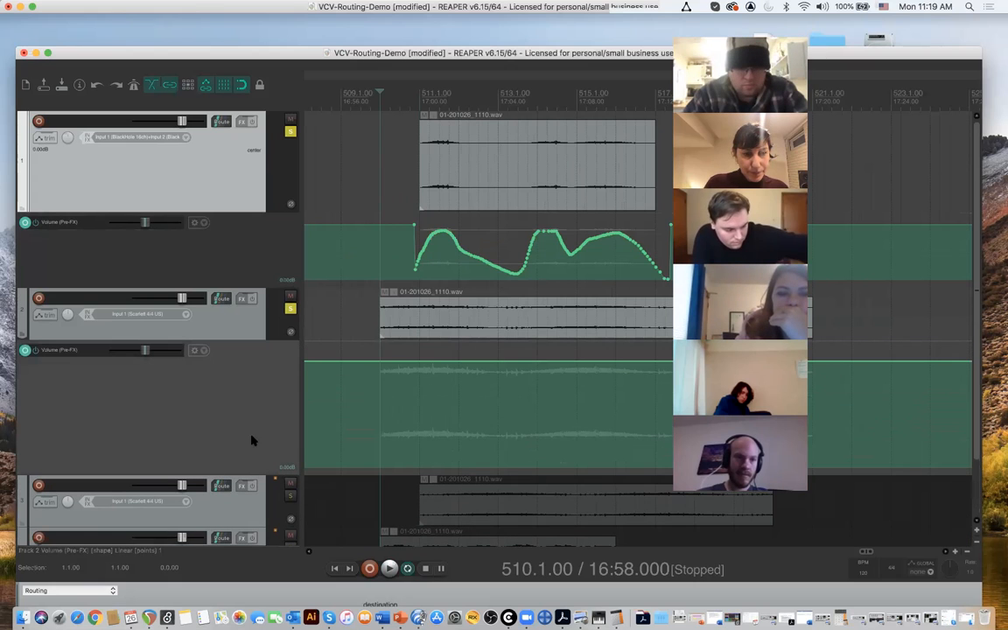
pyautogui.click(205, 352)
pyautogui.click(205, 352)
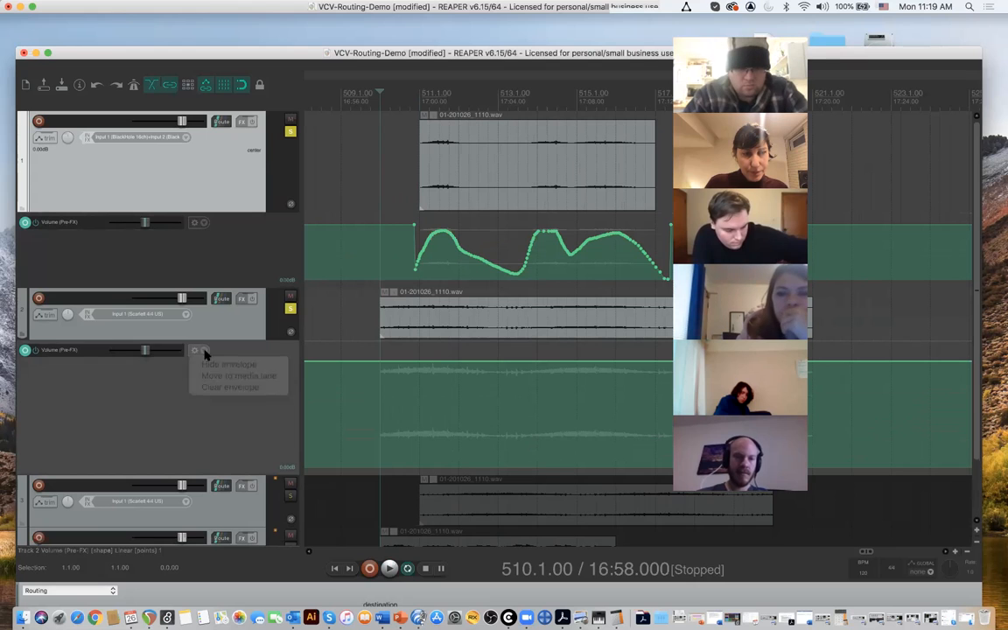
pyautogui.click(43, 316)
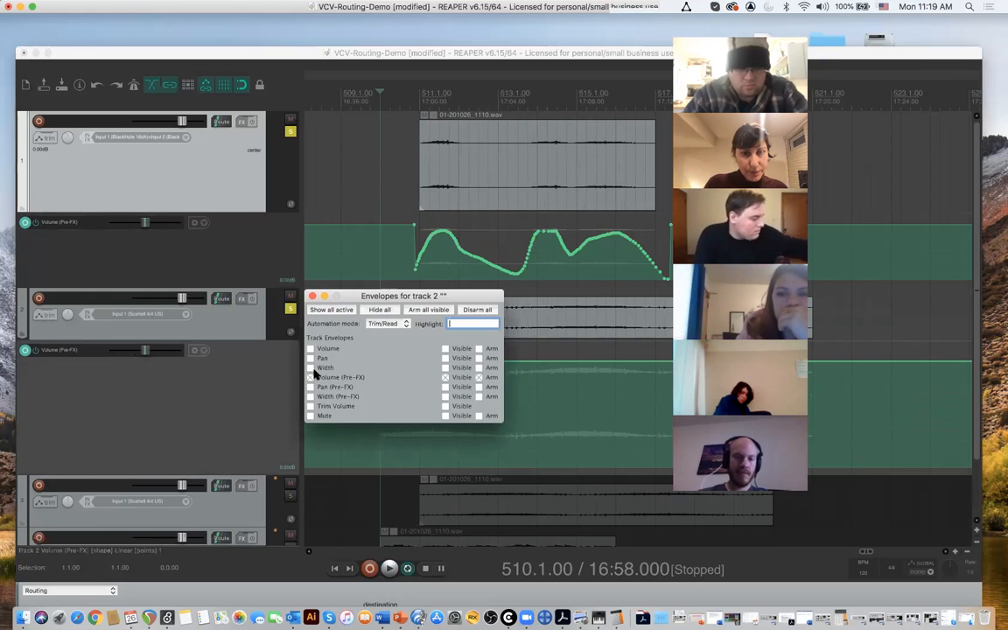
pyautogui.click(400, 325)
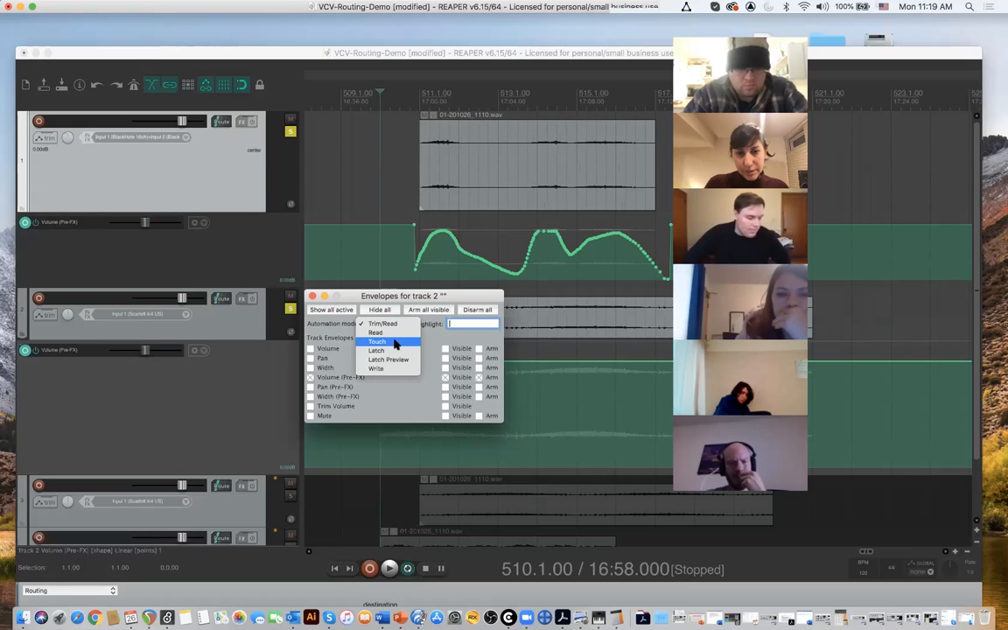
pyautogui.click(394, 344)
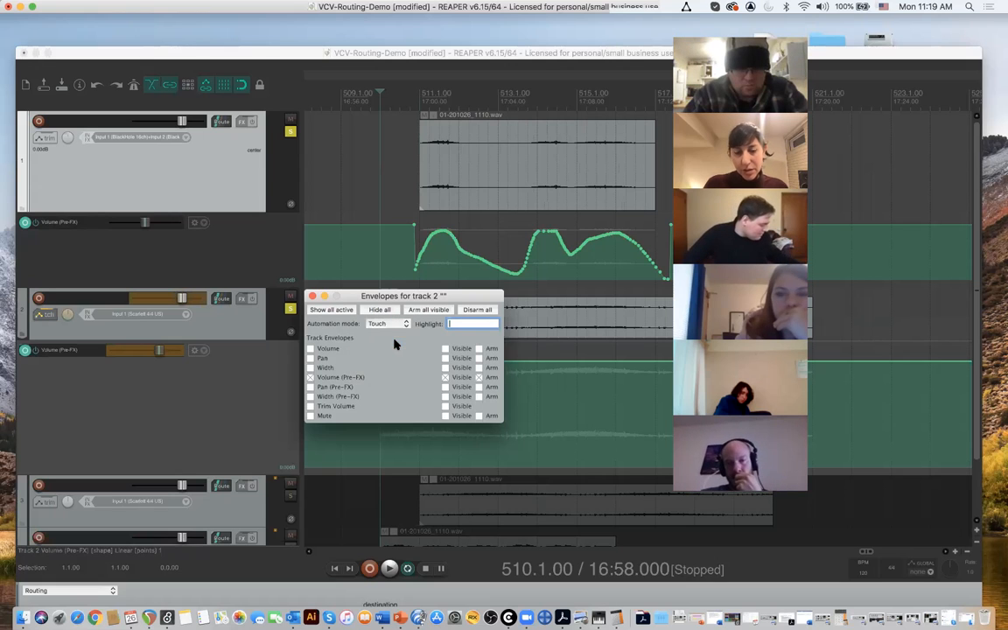
# - Switch track 2's automation mode to Write and back to Touch, and close its envelope settings
pyautogui.click(399, 325)
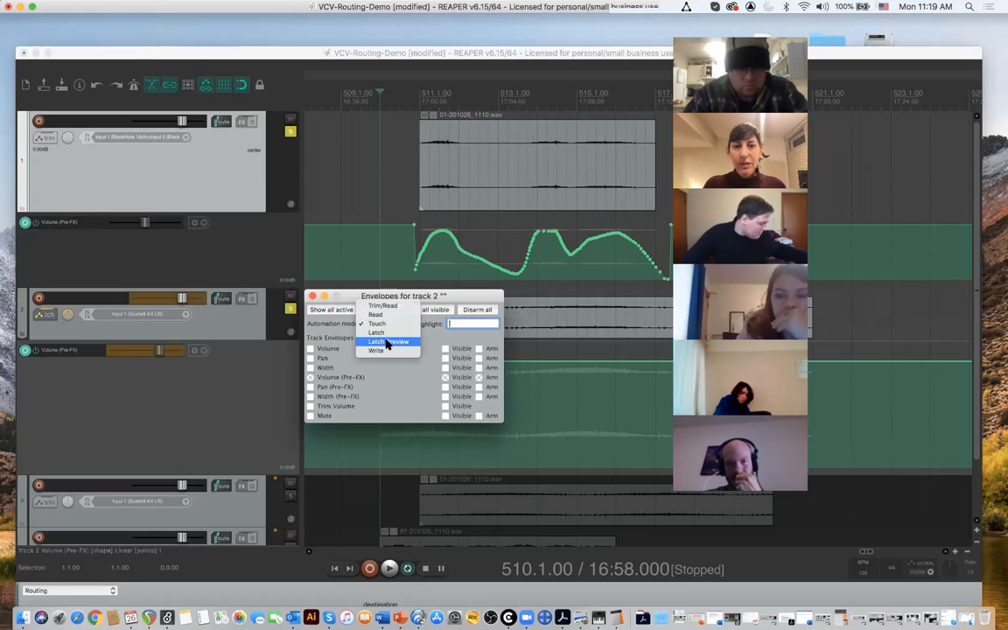
pyautogui.click(387, 352)
pyautogui.click(399, 325)
pyautogui.click(399, 326)
pyautogui.click(399, 325)
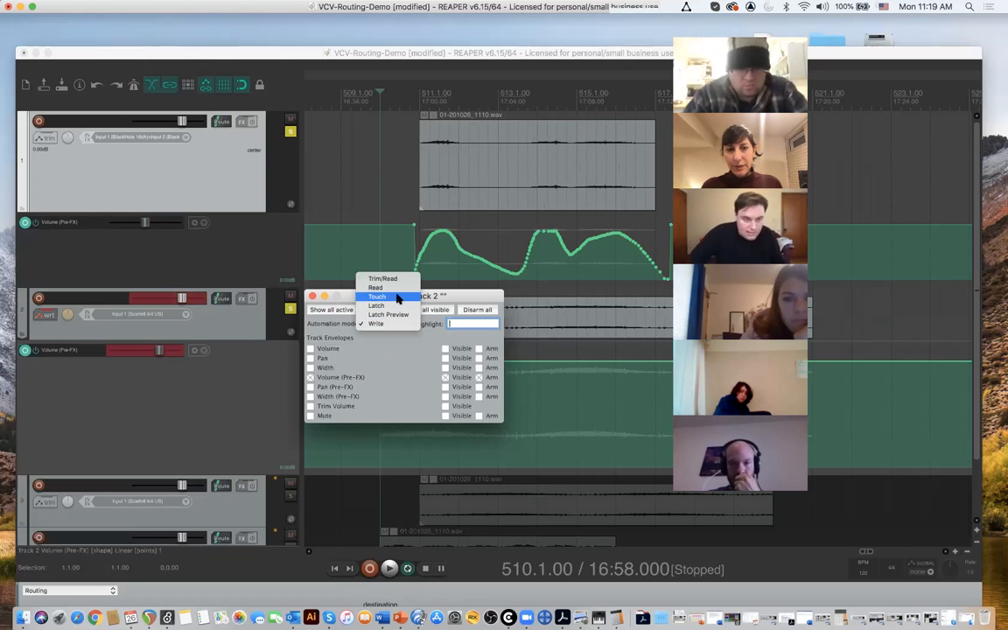
pyautogui.click(396, 298)
pyautogui.click(314, 297)
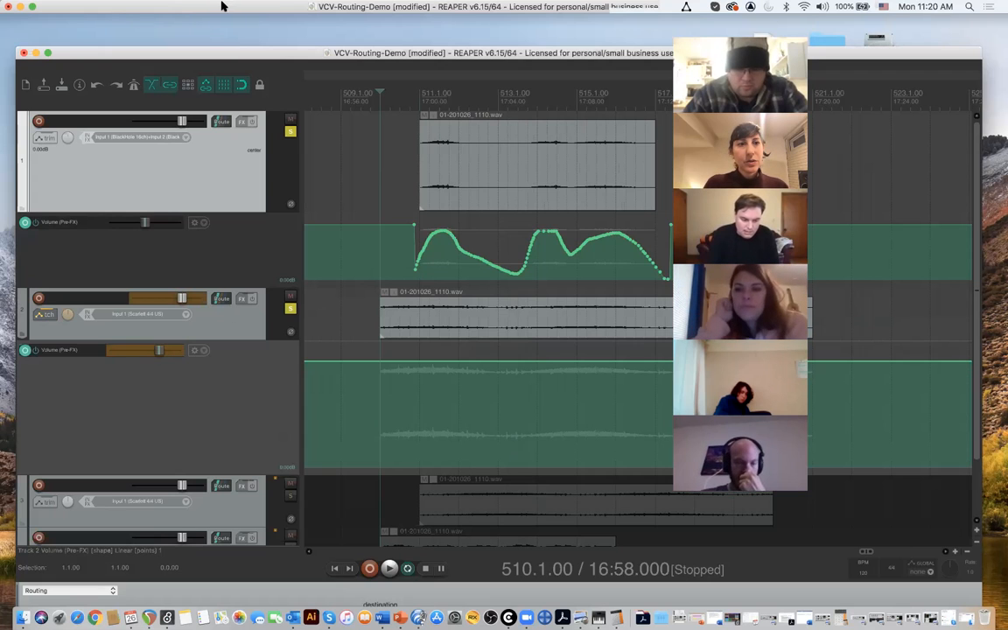
# - Show the Mixer and move the project window up so track 2's mixer fader is within reach
pyautogui.click(133, 7)
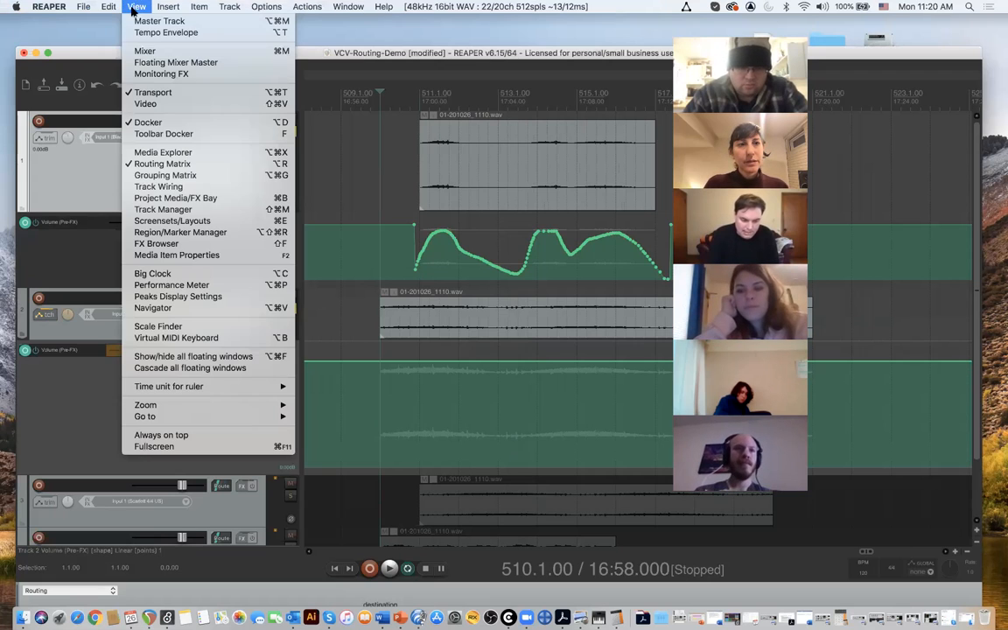
pyautogui.click(147, 51)
pyautogui.moveTo(322, 52); pyautogui.dragTo(308, 7)
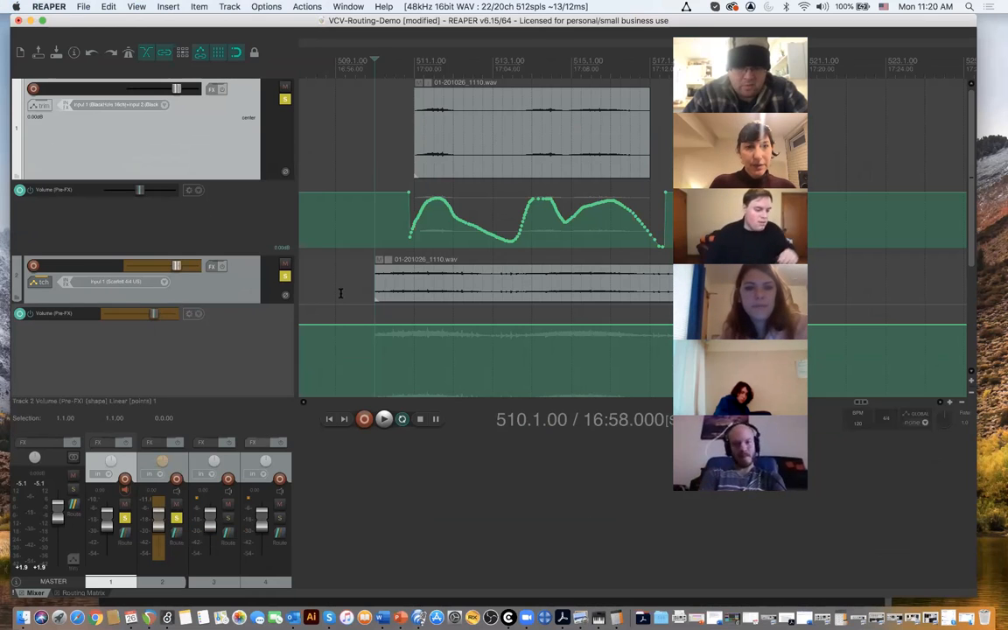
pyautogui.moveTo(160, 524)
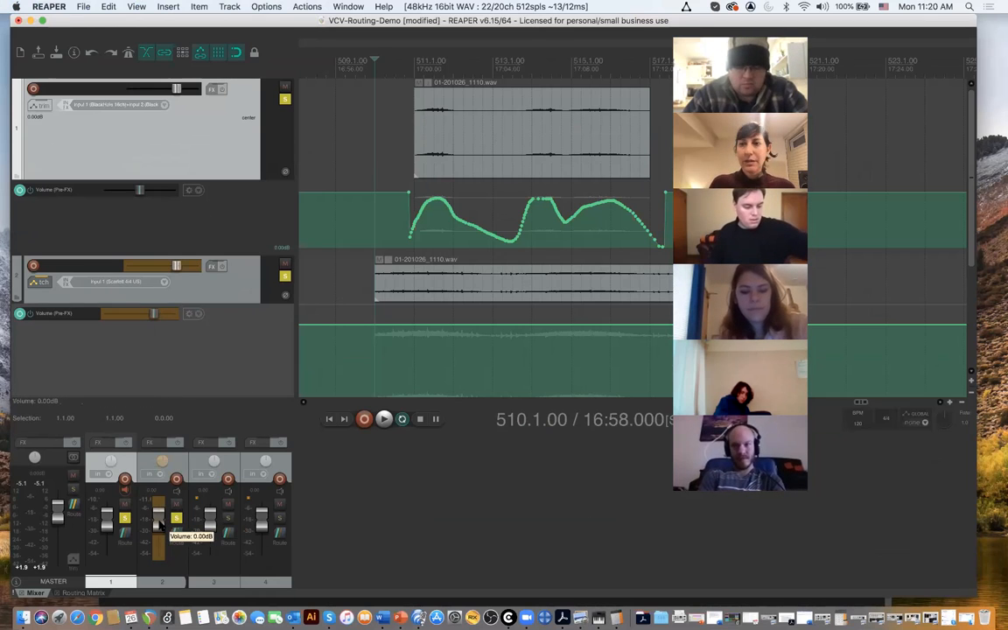
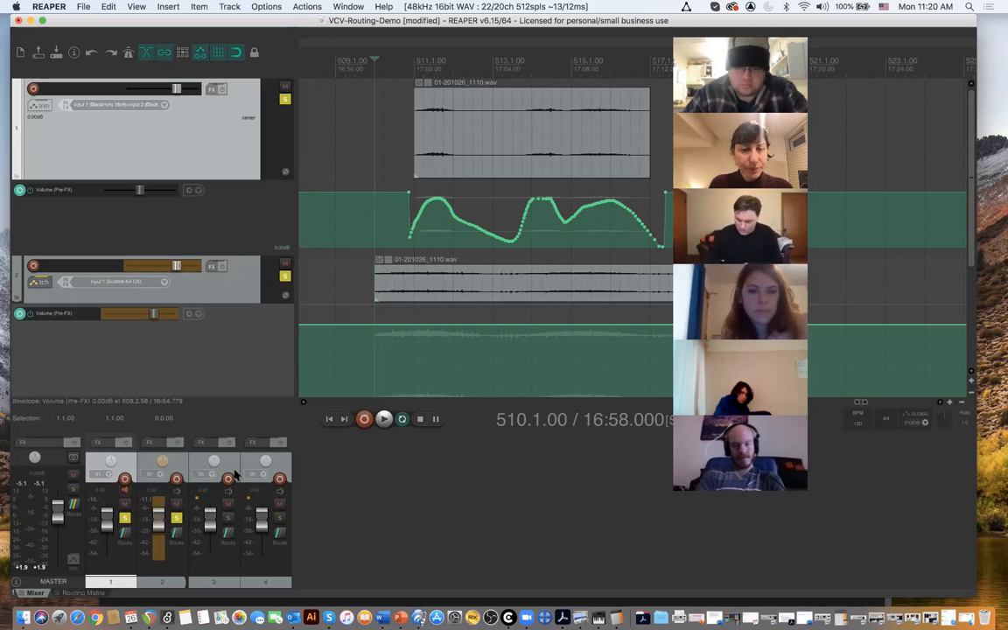
# - Record a first pass of volume automation on track 2 by riding its mixer fader during playback from 510.1.00
pyautogui.press('space')
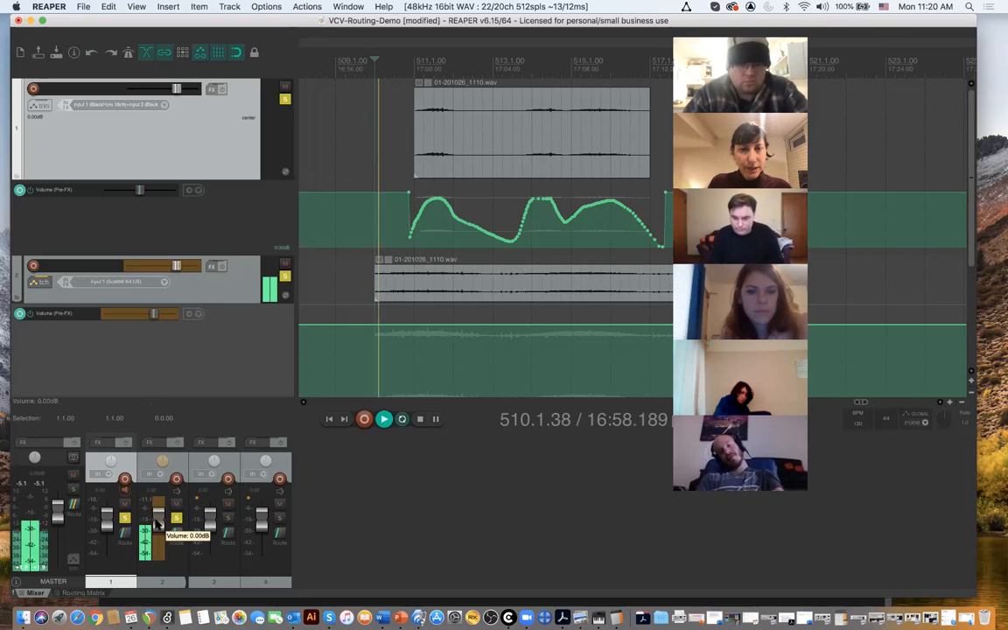
pyautogui.moveTo(157, 523)
pyautogui.mouseDown()
pyautogui.moveTo(160, 544)
pyautogui.moveTo(171, 518)
pyautogui.moveTo(171, 540)
pyautogui.mouseUp()
pyautogui.press('space')
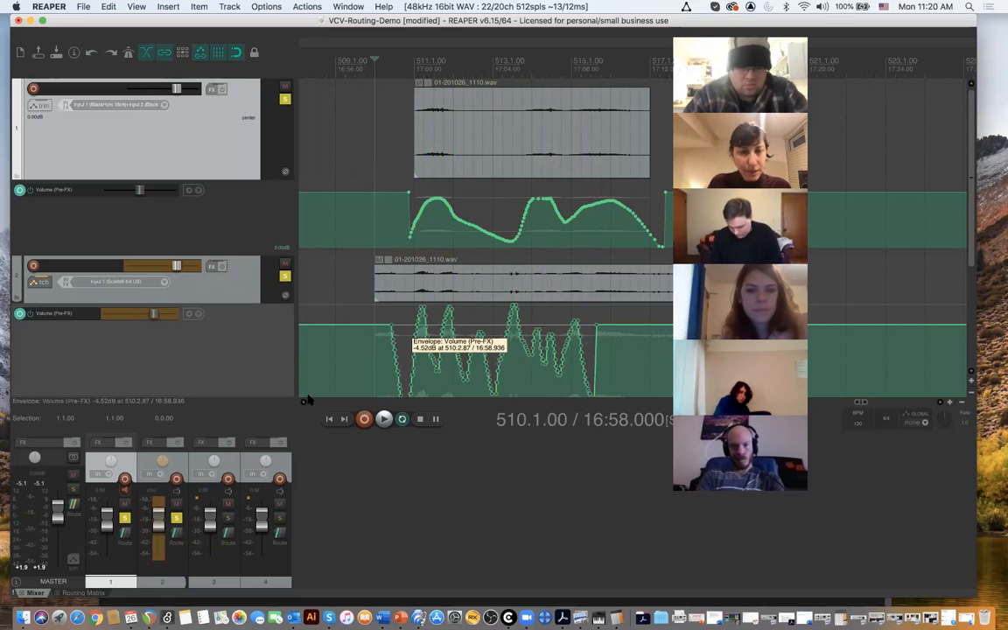
# - Record a new fader pass over track 2's existing Volume (Pre-FX) automation, playing again from 510.1.00
pyautogui.press('space')
pyautogui.moveTo(155, 524)
pyautogui.mouseDown()
pyautogui.moveTo(165, 544)
pyautogui.moveTo(163, 528)
pyautogui.moveTo(180, 545)
pyautogui.moveTo(229, 534)
pyautogui.moveTo(246, 546)
pyautogui.moveTo(255, 518)
pyautogui.moveTo(274, 550)
pyautogui.moveTo(280, 526)
pyautogui.moveTo(308, 552)
pyautogui.mouseUp()
pyautogui.press('space')
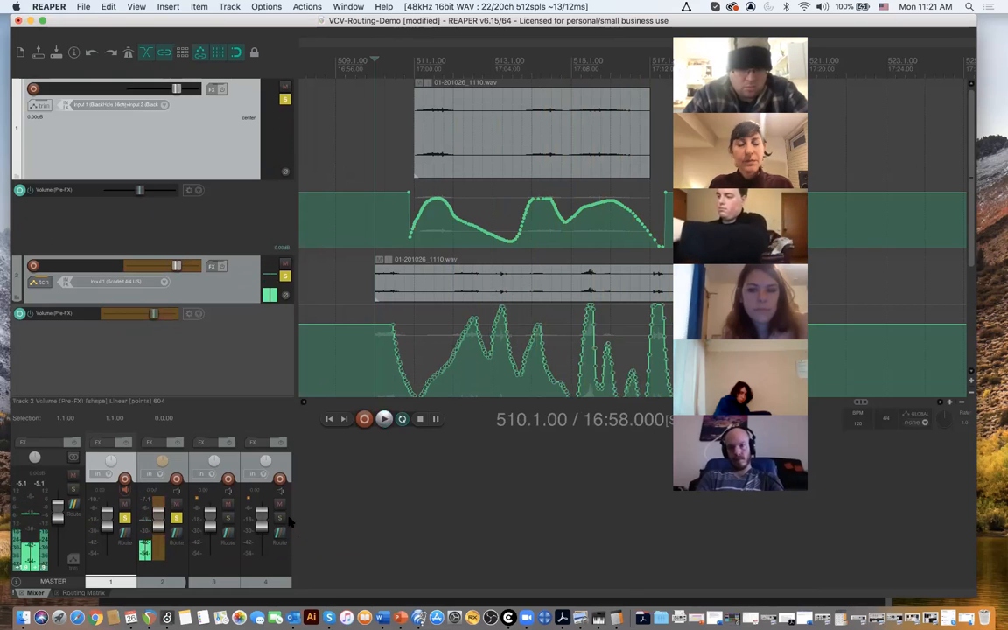
# - Redraw the tallest peaks of track 2's Volume (Pre-FX) envelope around measures 513 and 515 as lower, rounded curves
pyautogui.scroll(3, 423, 343)
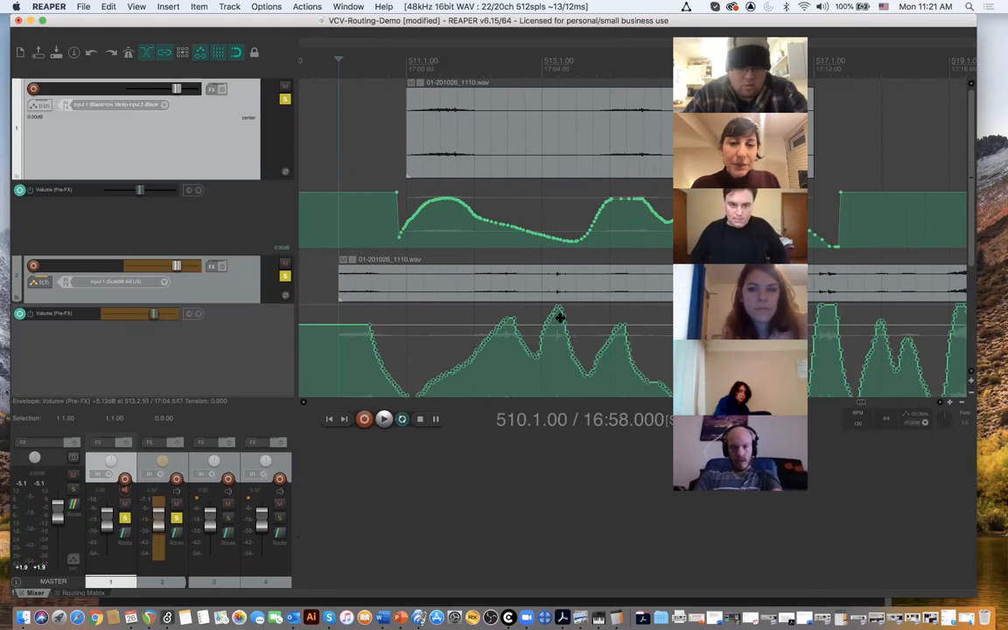
pyautogui.hscroll(-3, 561, 317)
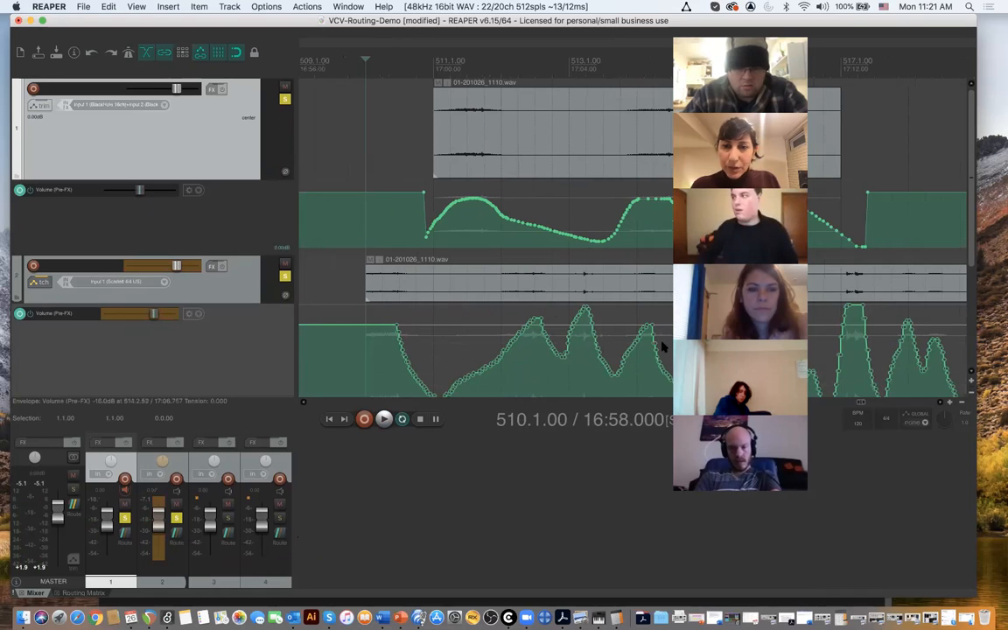
pyautogui.hscroll(-2, 662, 346)
pyautogui.hscroll(5, 663, 333)
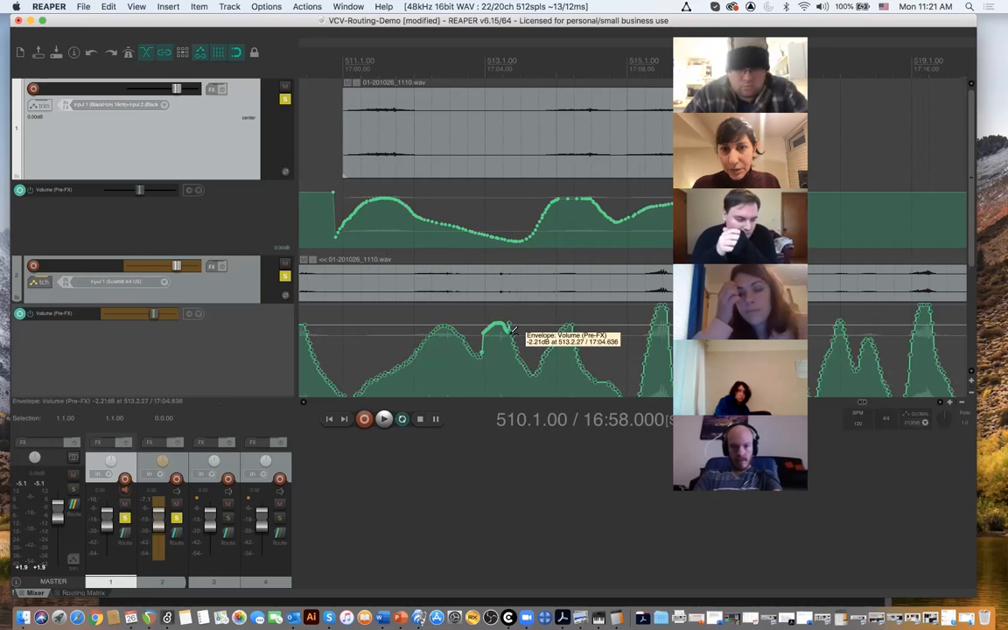
pyautogui.hscroll(-3, 525, 326)
pyautogui.hscroll(3, 525, 326)
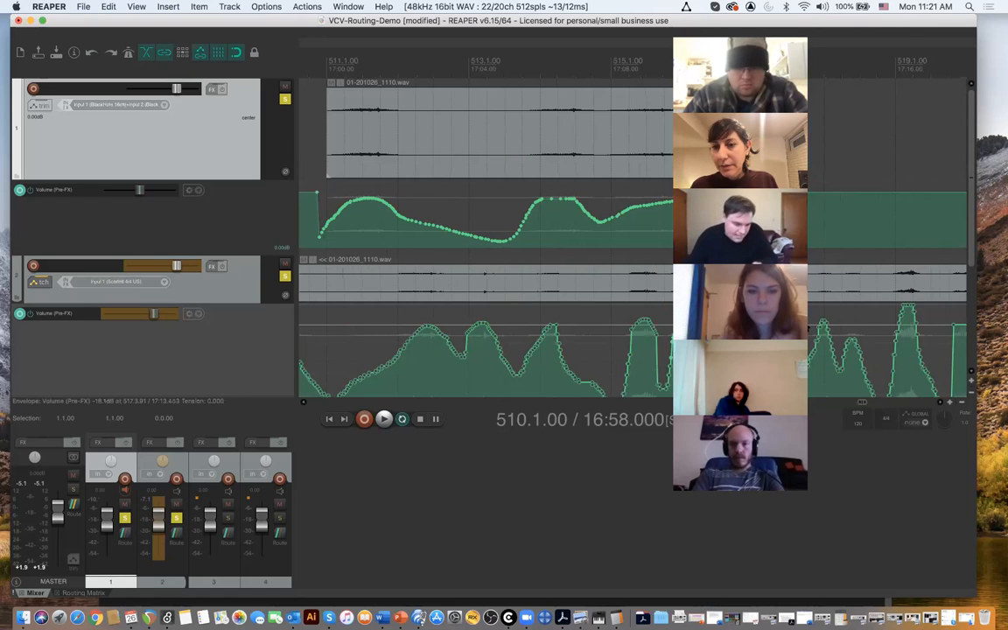
# - Make track 2 taller, unsolo track 1 and place the edit cursor at 511.2.00
pyautogui.moveTo(277, 302); pyautogui.dragTo(277, 359)
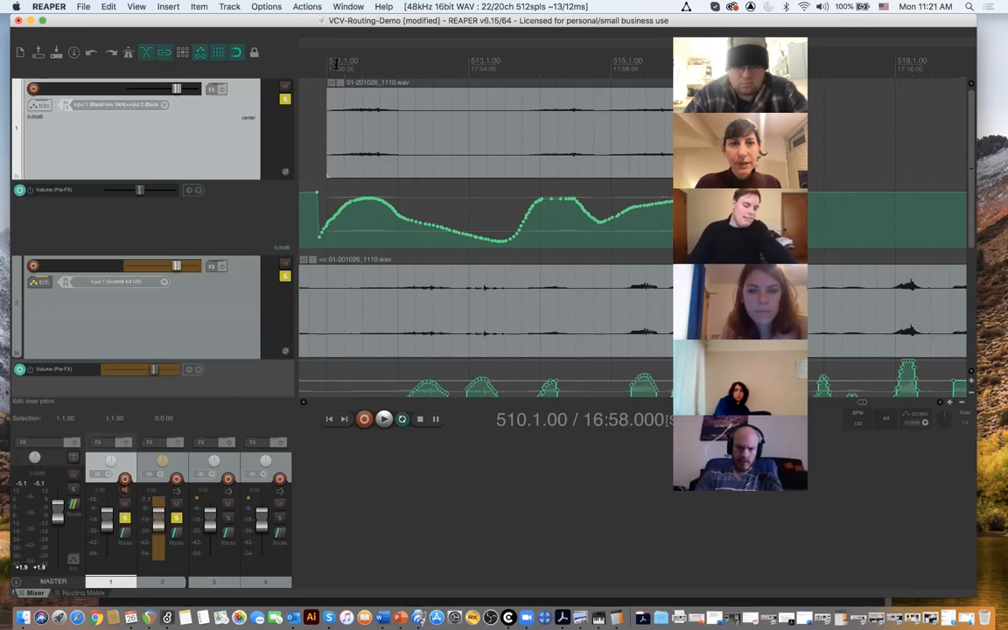
pyautogui.click(285, 99)
pyautogui.click(350, 76)
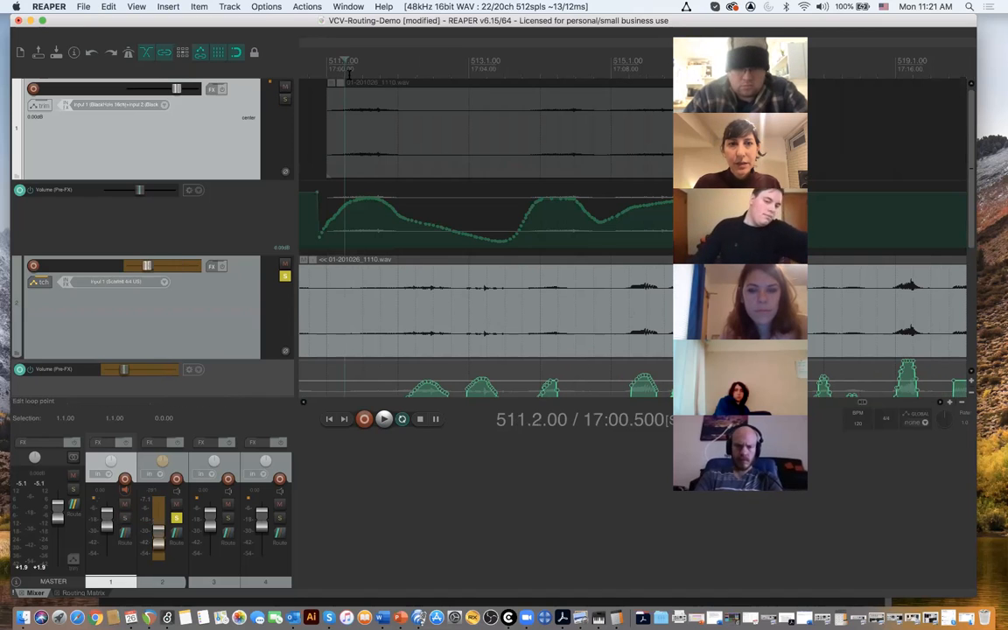
# - Play track 2 from the edit cursor and redraw its volume envelope peaks around measures 516 and 517 as smooth arches
pyautogui.press('space')
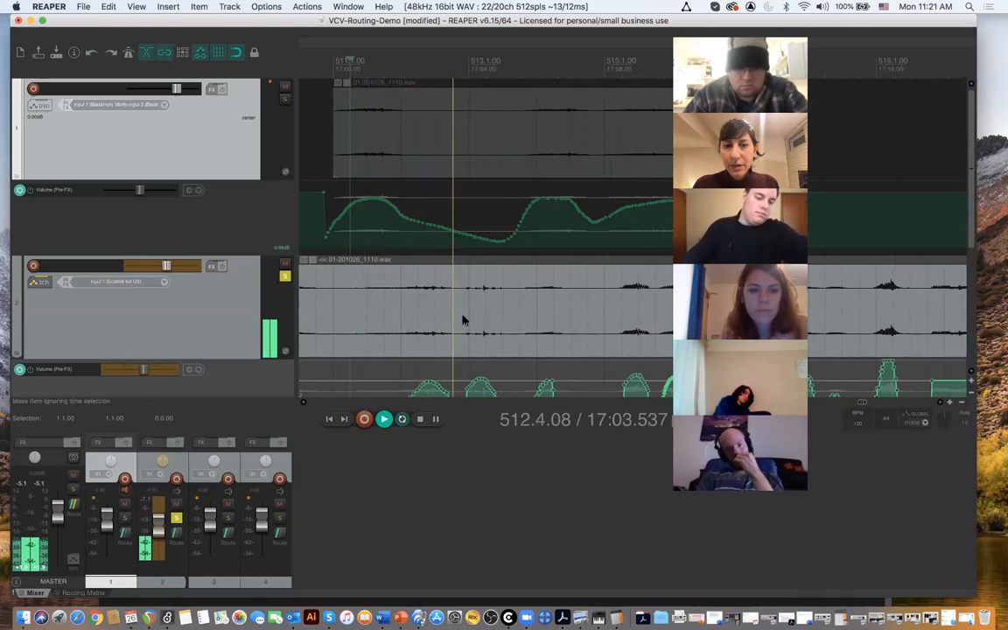
pyautogui.scroll(-3, 463, 319)
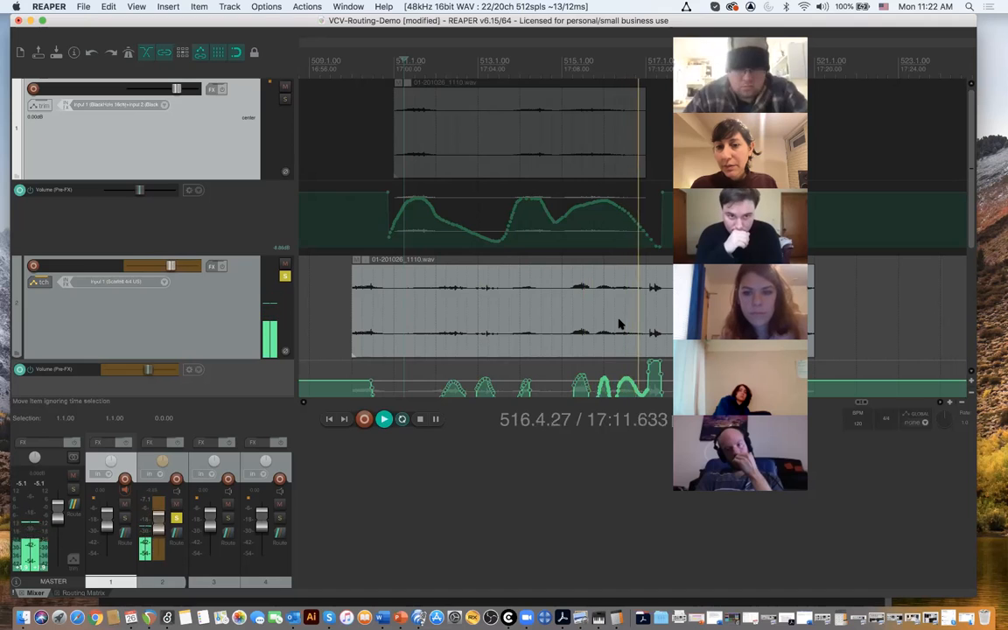
pyautogui.press('space')
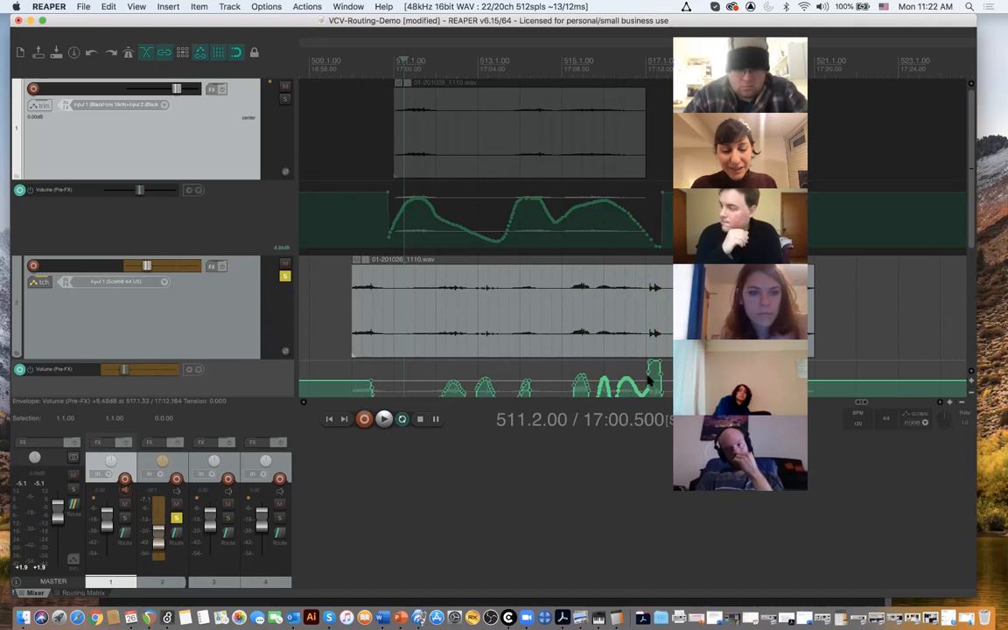
pyautogui.moveTo(646, 385)
pyautogui.mouseDown()
pyautogui.moveTo(655, 366)
pyautogui.moveTo(662, 387)
pyautogui.mouseUp()
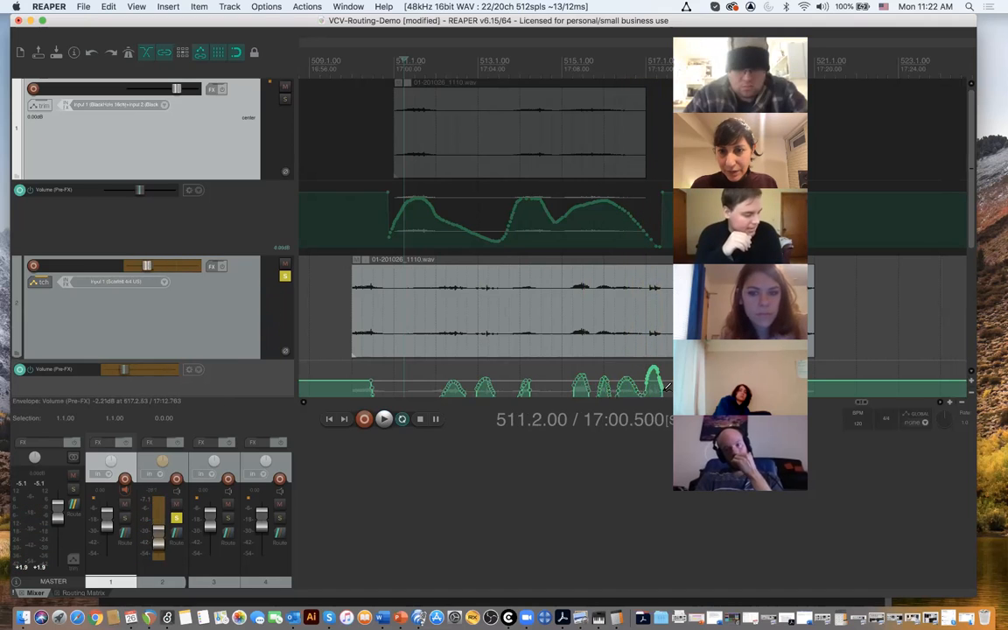
# - Select track 2's audio item and play it from 517.1.00 to check the redrawn envelope
pyautogui.click(642, 309)
pyautogui.press('space')
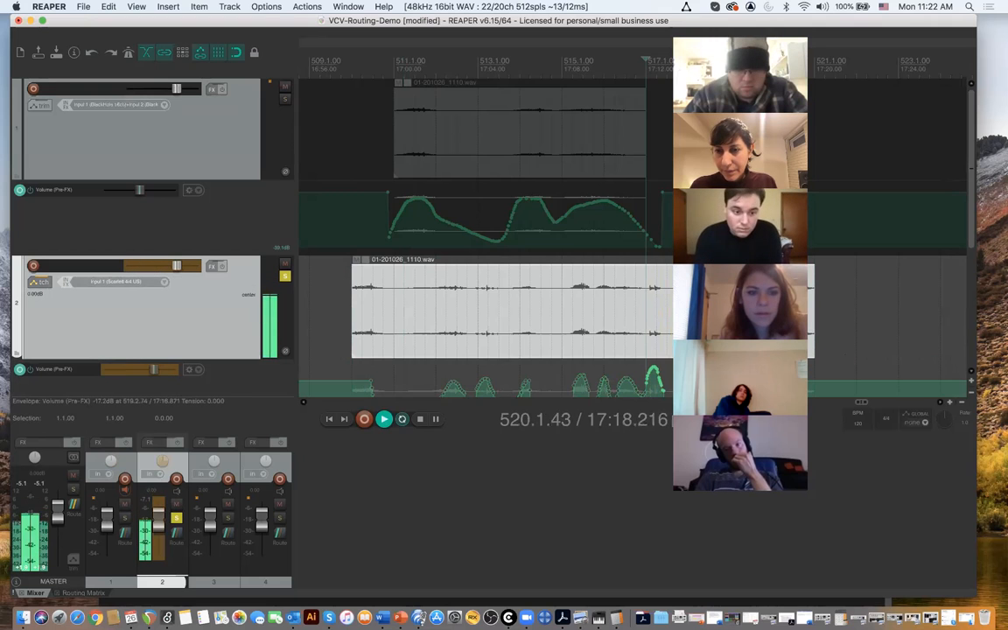
pyautogui.press('space')
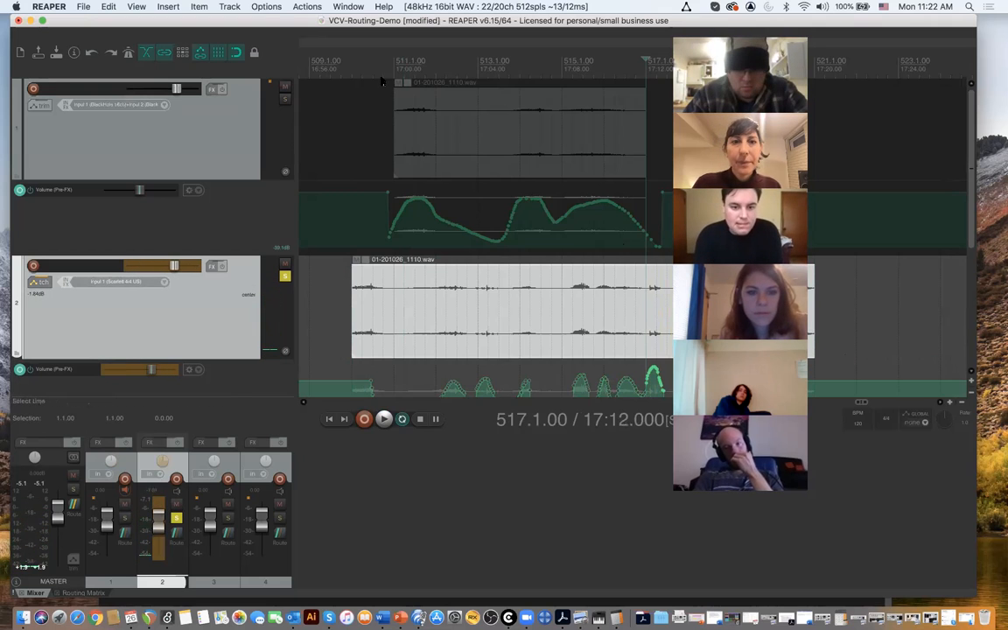
# - Place the edit cursor at 510.4.00 and move the video strip and project window apart to uncover more of the timeline
pyautogui.click(383, 68)
pyautogui.moveTo(735, 26); pyautogui.dragTo(858, 20)
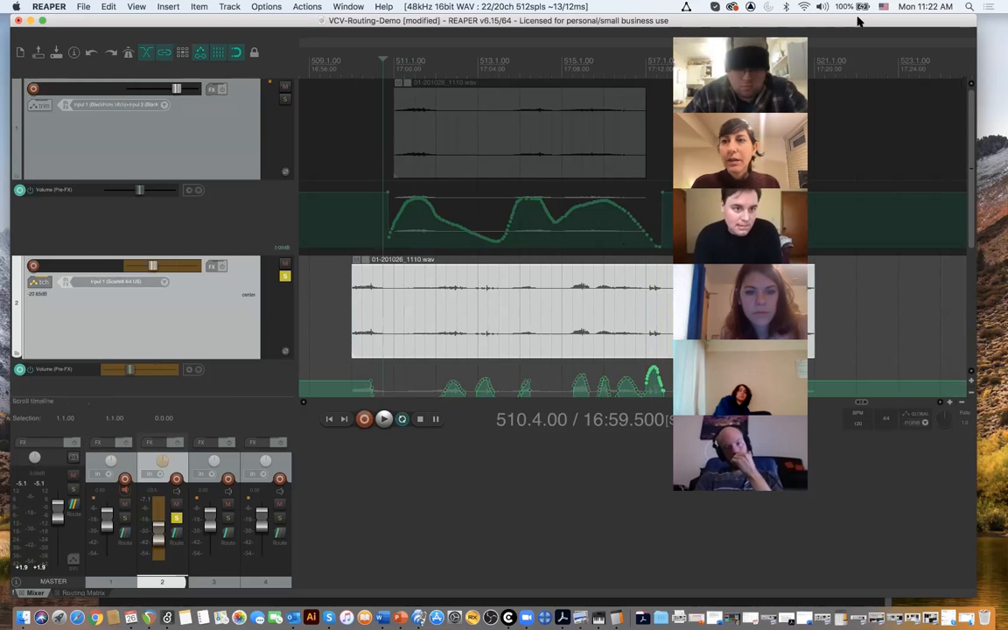
pyautogui.moveTo(646, 26); pyautogui.dragTo(576, 25)
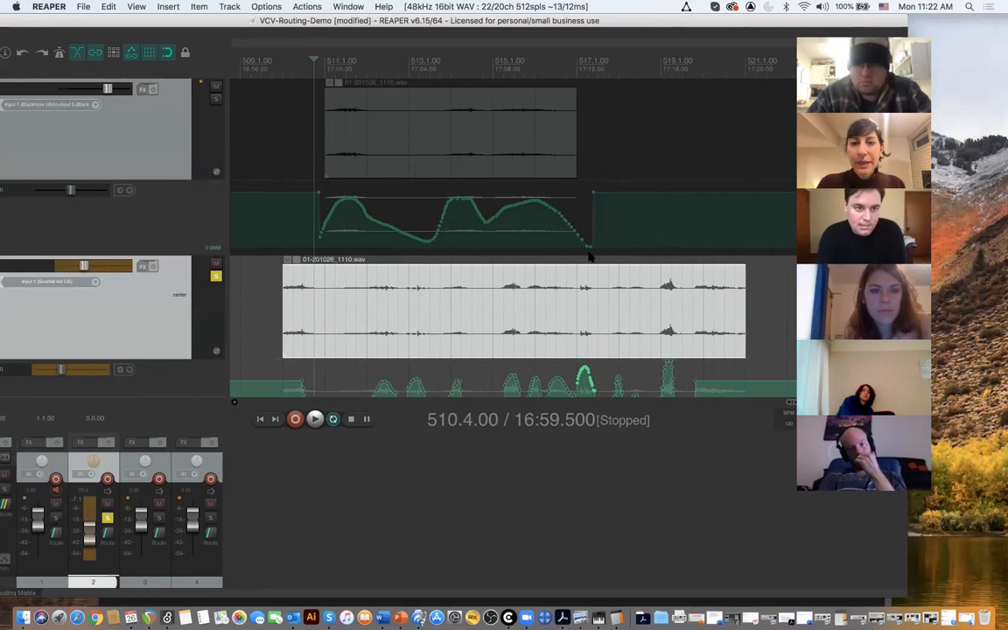
# - Select track 3 and solo it alongside track 2
pyautogui.scroll(-3, 564, 263)
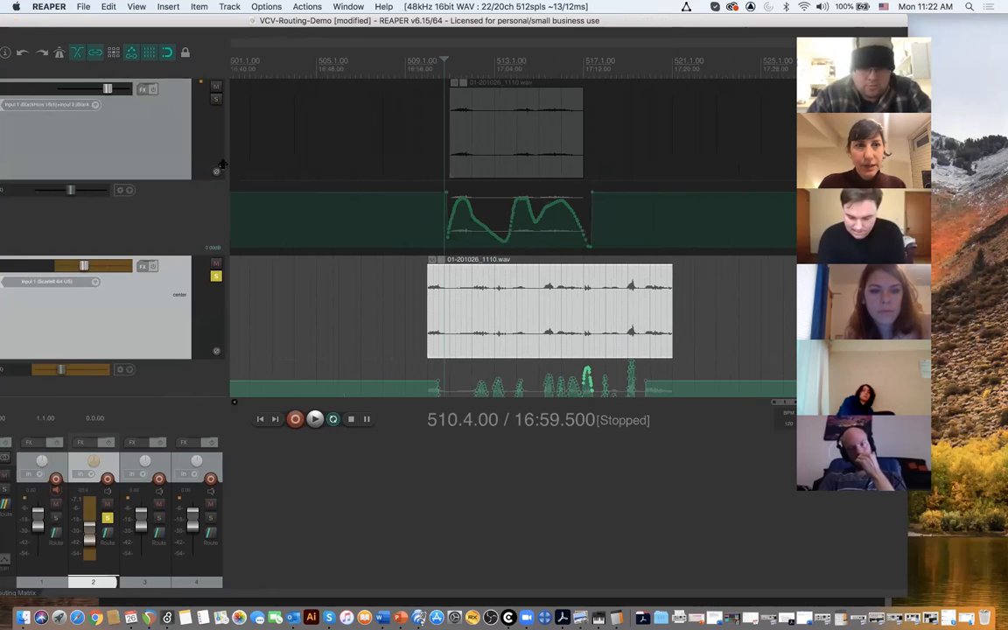
pyautogui.scroll(-5, 187, 237)
pyautogui.moveTo(457, 281); pyautogui.dragTo(449, 299)
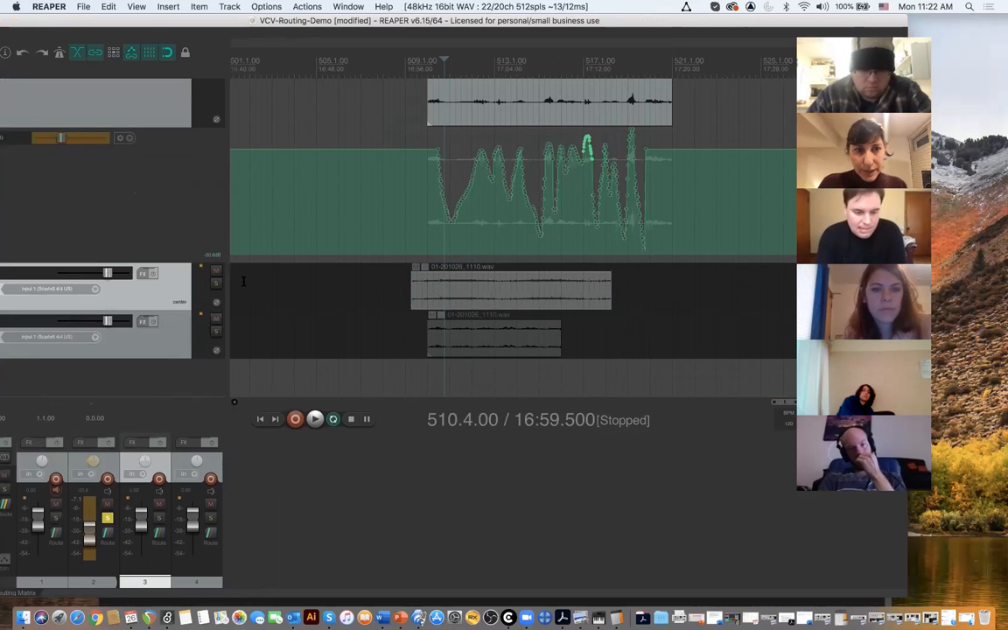
pyautogui.scroll(3, 175, 193)
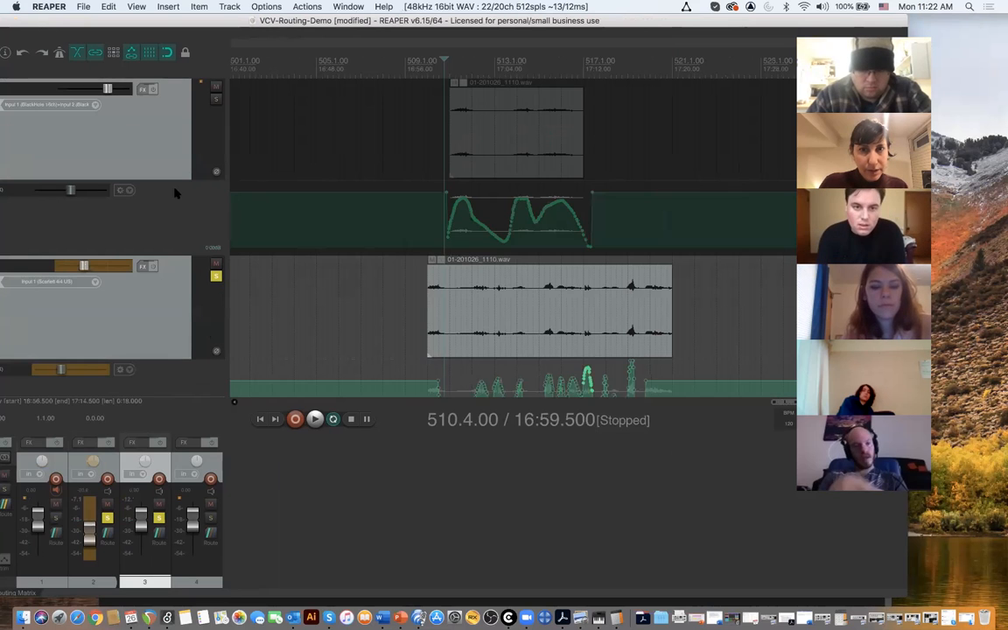
# - Reduce the height of track 2 and of the Volume (Pre-FX) envelope lanes on tracks 1 and 2
pyautogui.moveTo(186, 254); pyautogui.dragTo(185, 210)
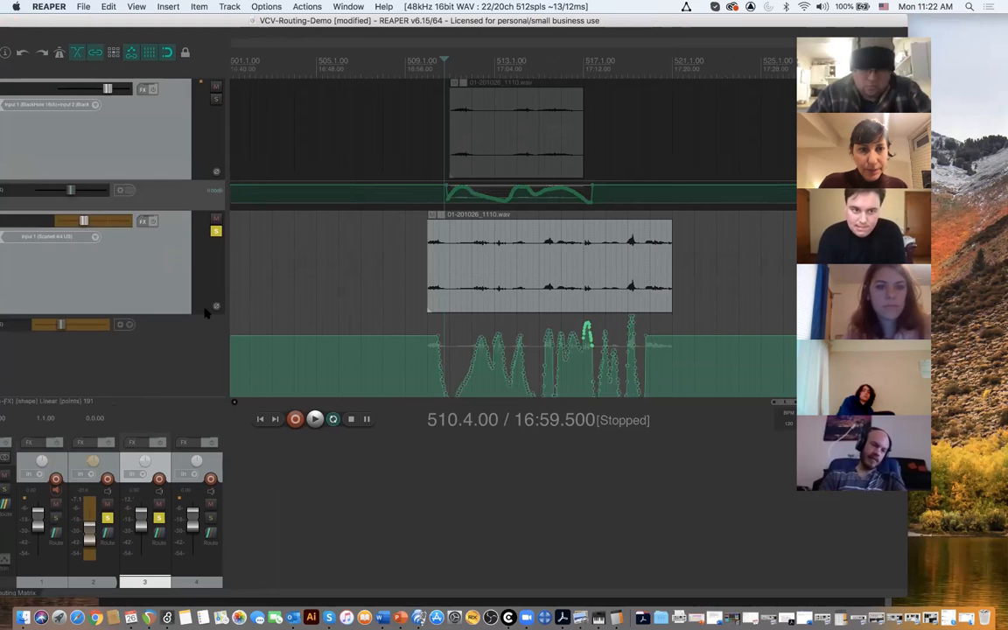
pyautogui.moveTo(205, 317); pyautogui.dragTo(175, 248)
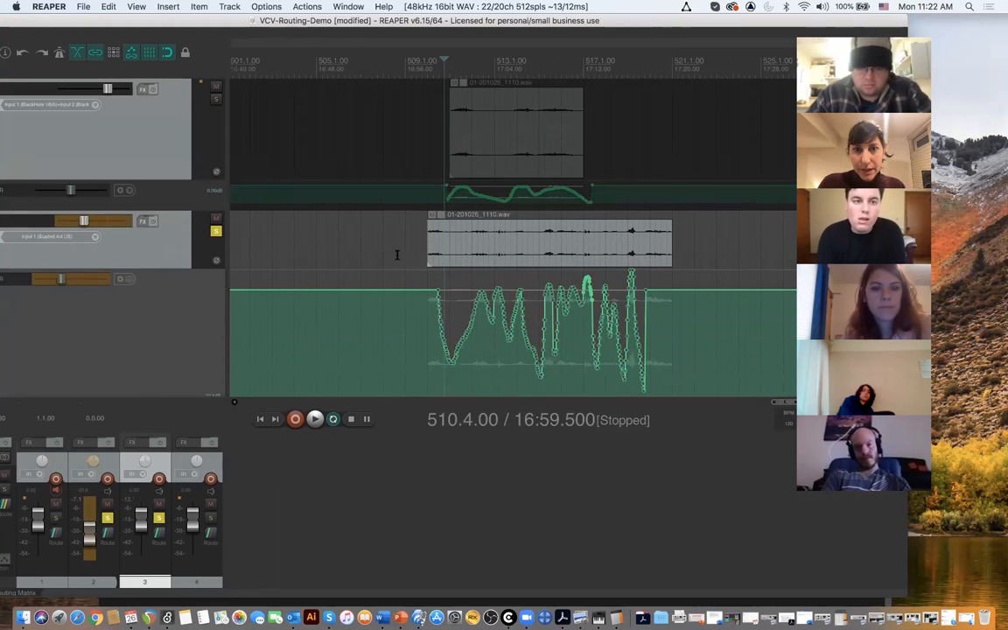
pyautogui.scroll(-4, 169, 329)
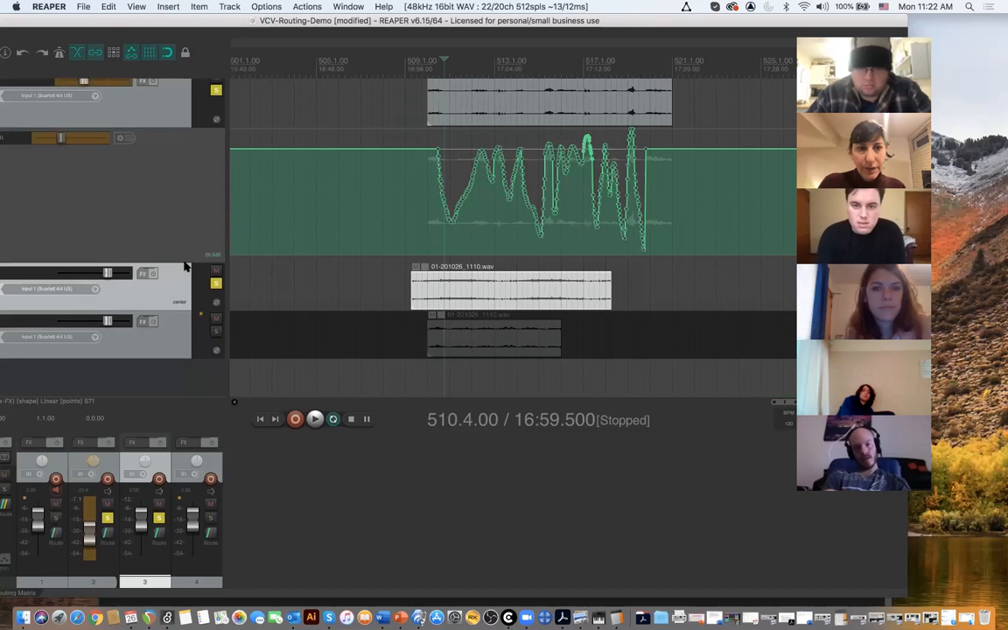
pyautogui.moveTo(185, 261); pyautogui.dragTo(185, 177)
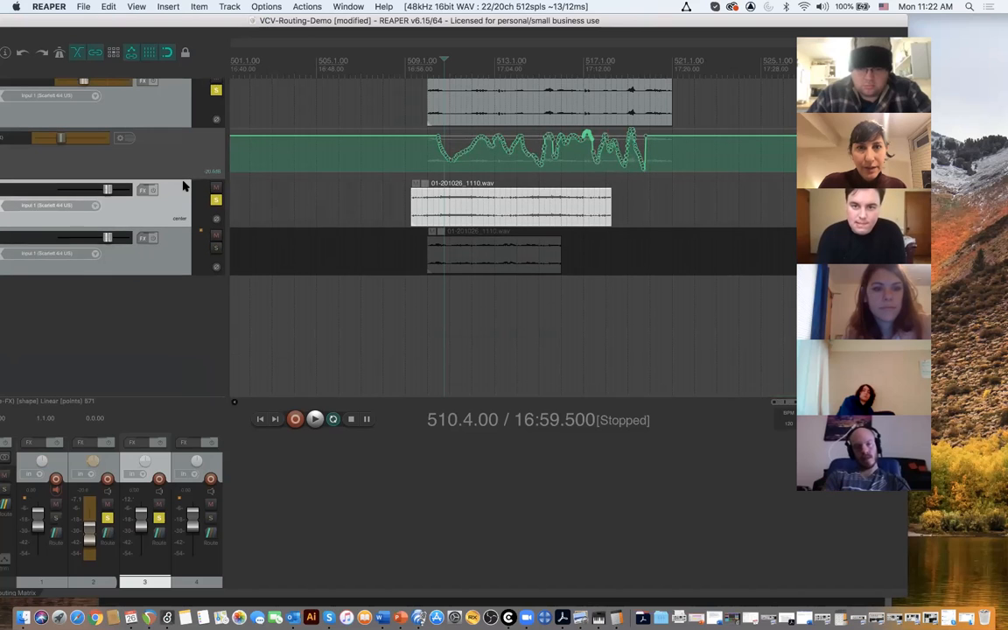
pyautogui.scroll(4, 184, 189)
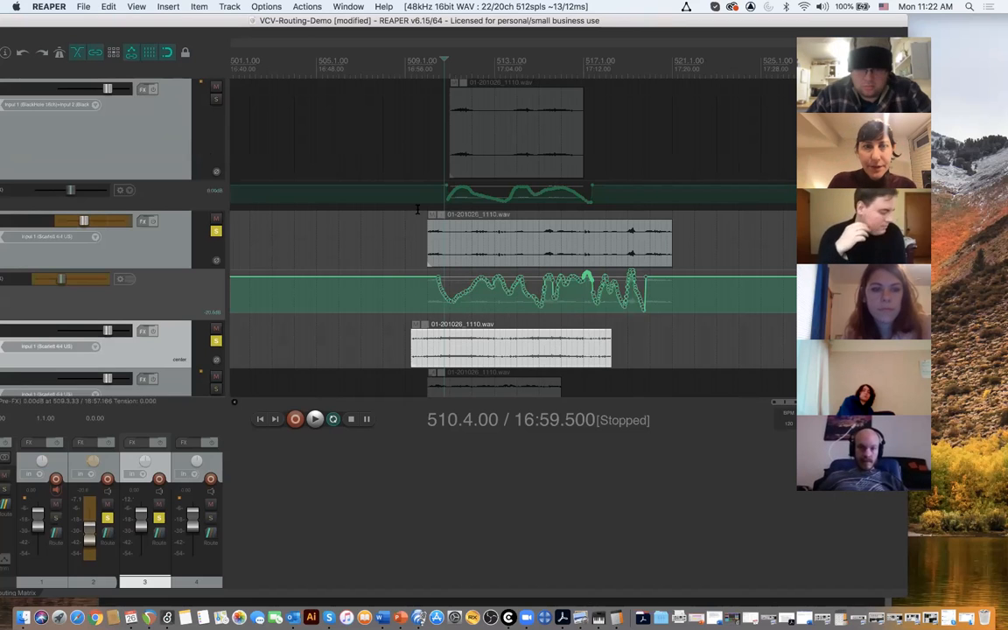
# - Place the edit cursor at 509.3.00 and unsolo track 2 so that only track 3 is soloed
pyautogui.click(418, 69)
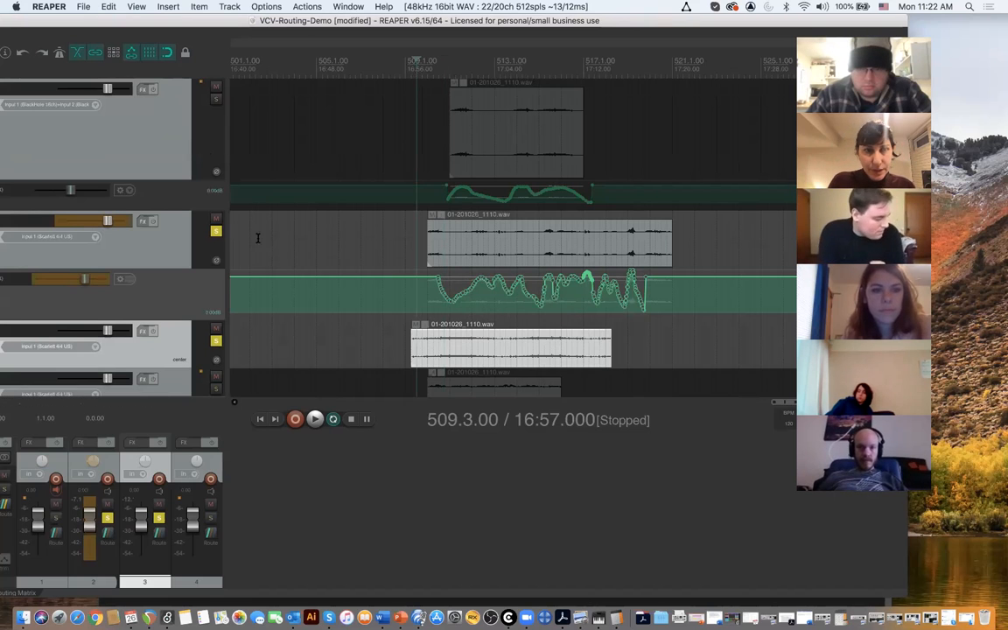
pyautogui.click(216, 232)
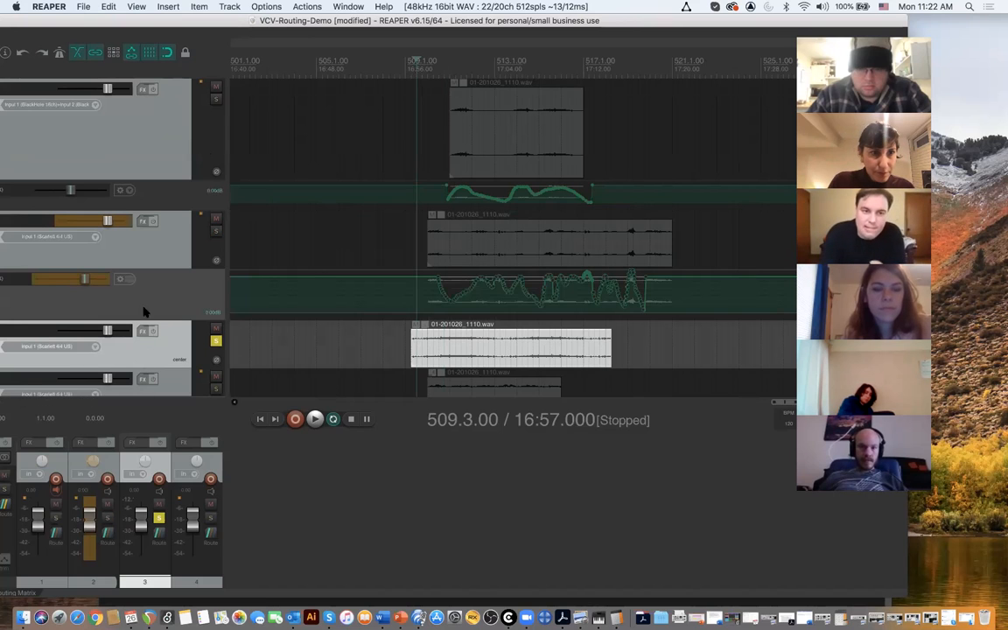
pyautogui.click(131, 280)
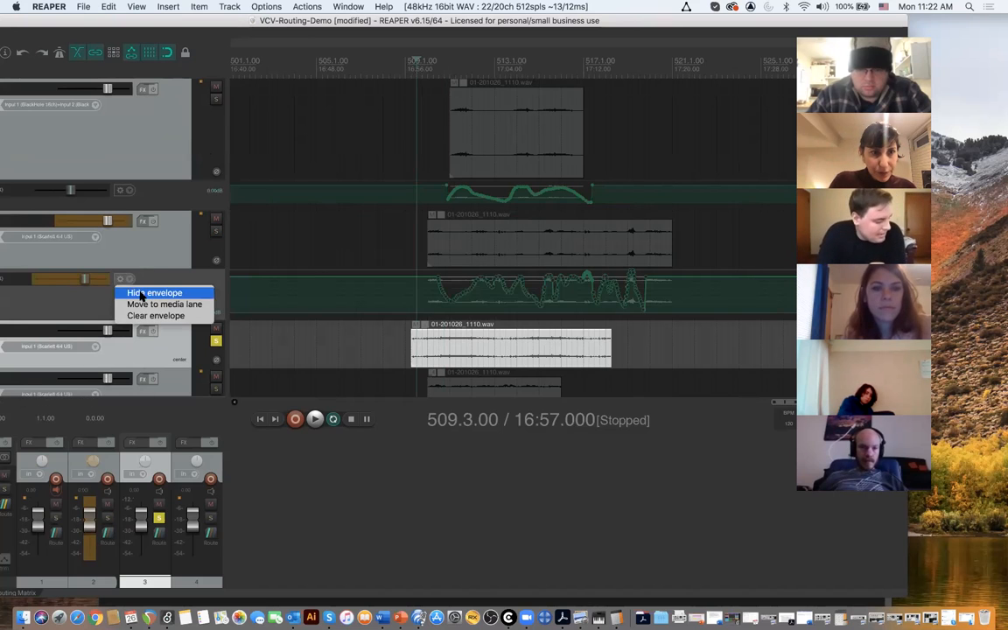
pyautogui.click(136, 265)
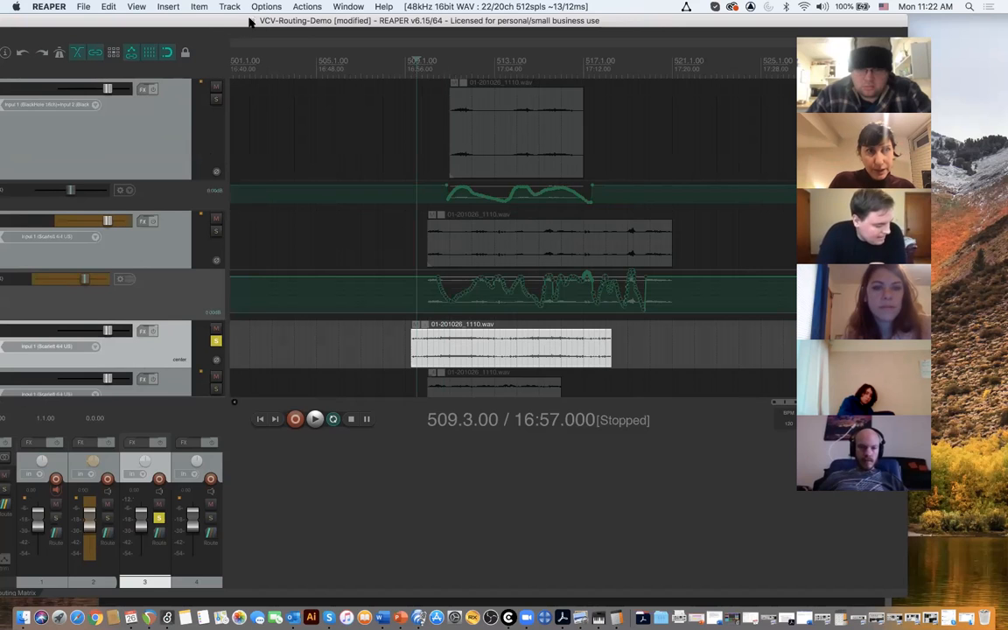
# - Move the project window to reveal the track controls, and set track 2's automation mode to Trim/Read in its envelope settings
pyautogui.moveTo(250, 22); pyautogui.dragTo(360, 22)
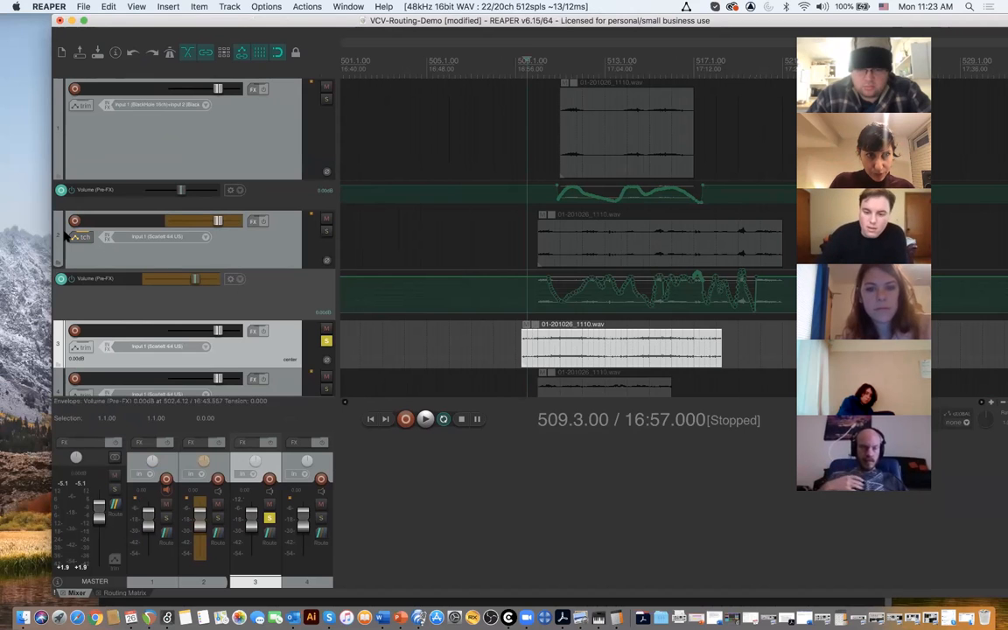
pyautogui.click(96, 243)
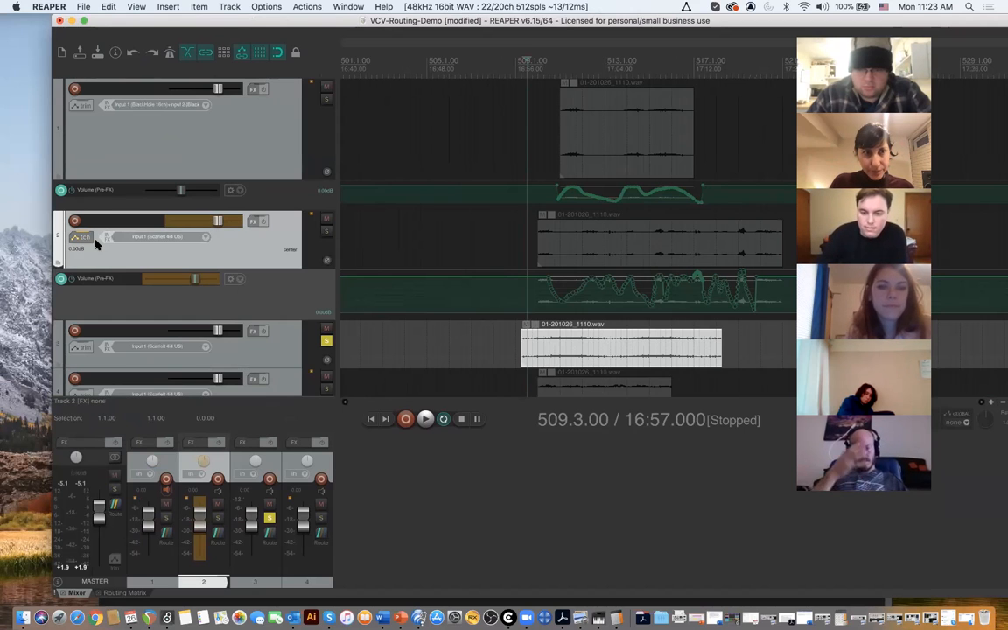
pyautogui.click(85, 238)
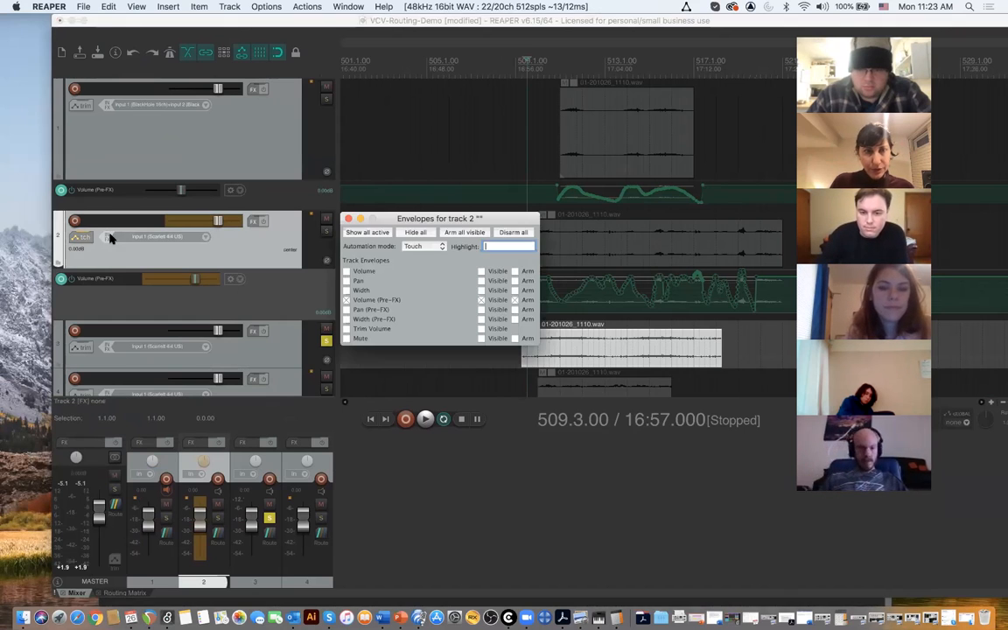
pyautogui.click(421, 249)
pyautogui.click(421, 229)
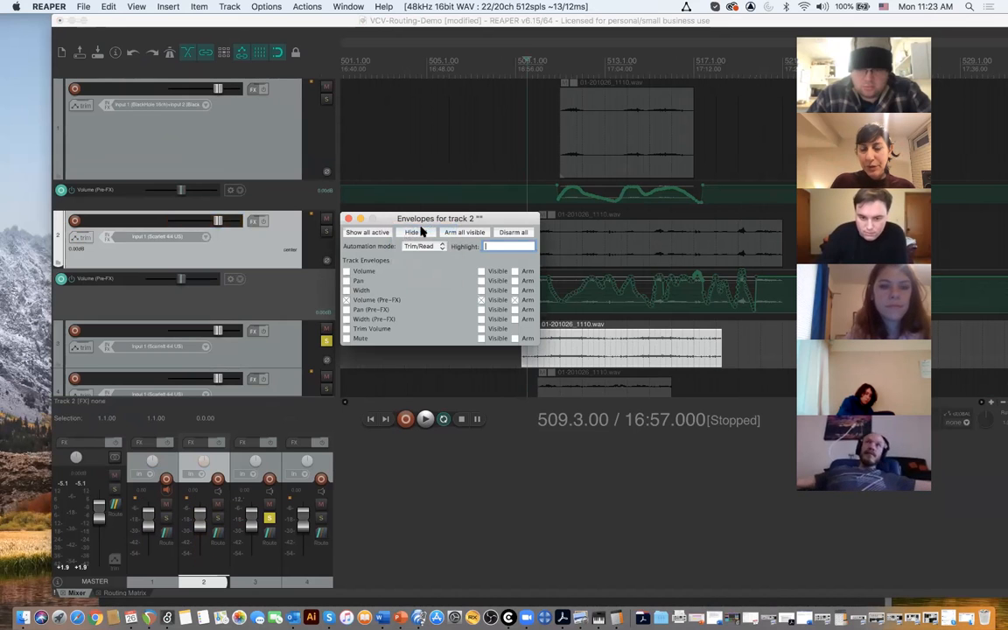
pyautogui.click(349, 218)
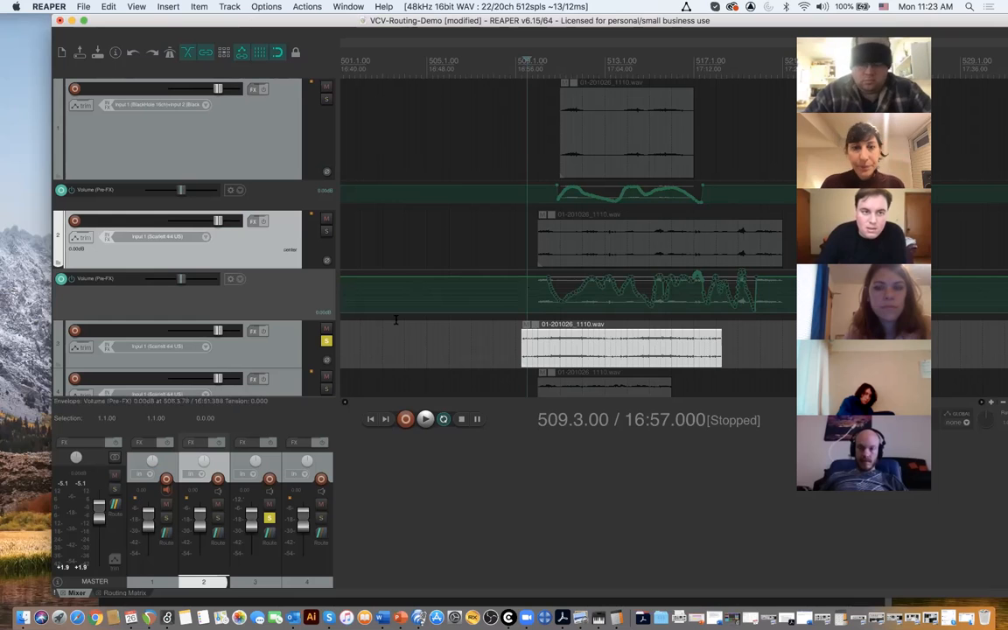
pyautogui.scroll(-1, 287, 345)
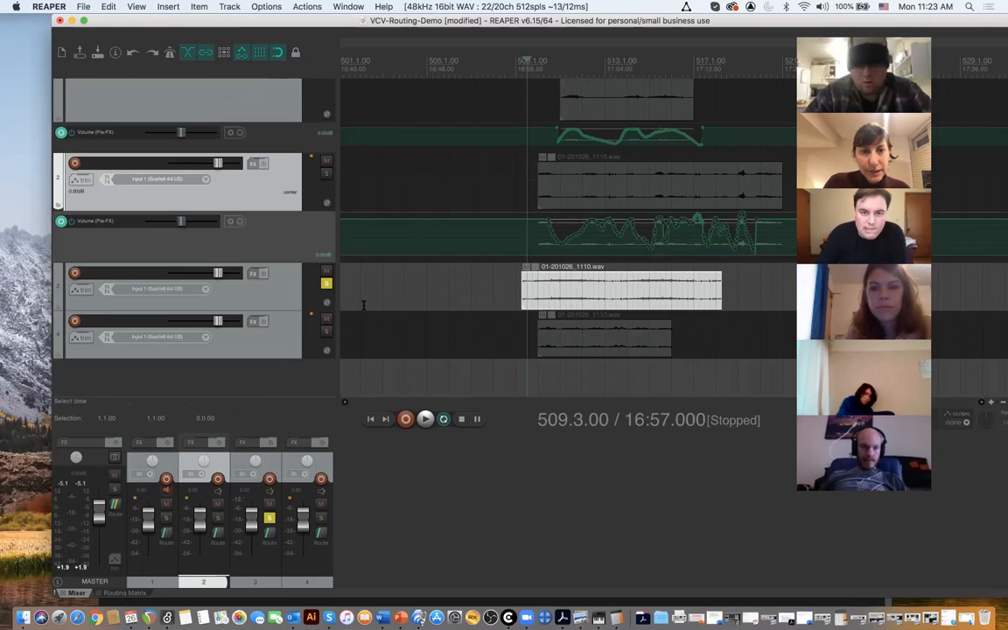
# - Audition the soloed track 3 with short playbacks
pyautogui.press('space')
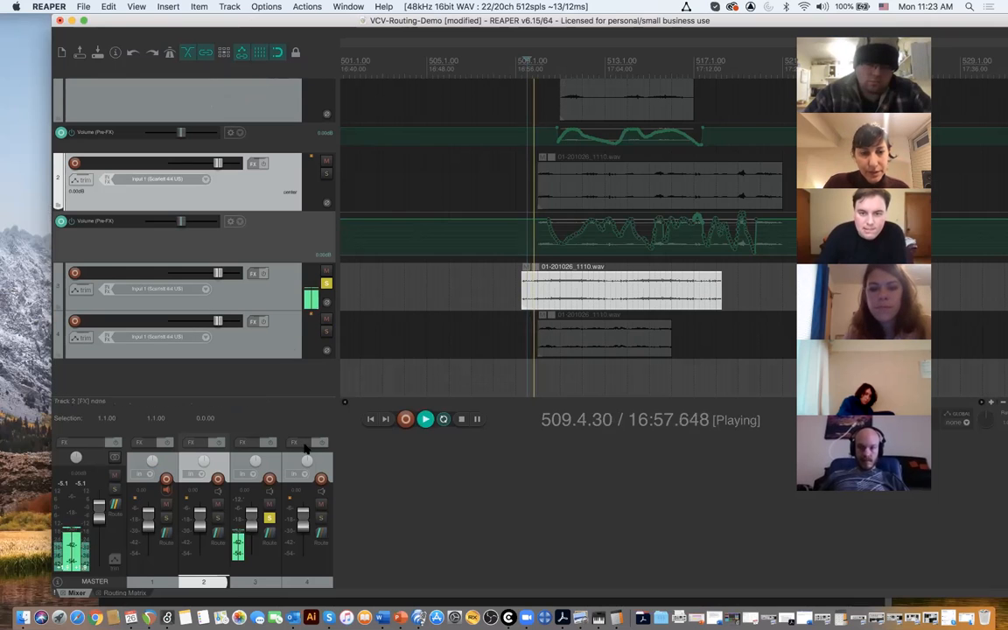
pyautogui.press('space')
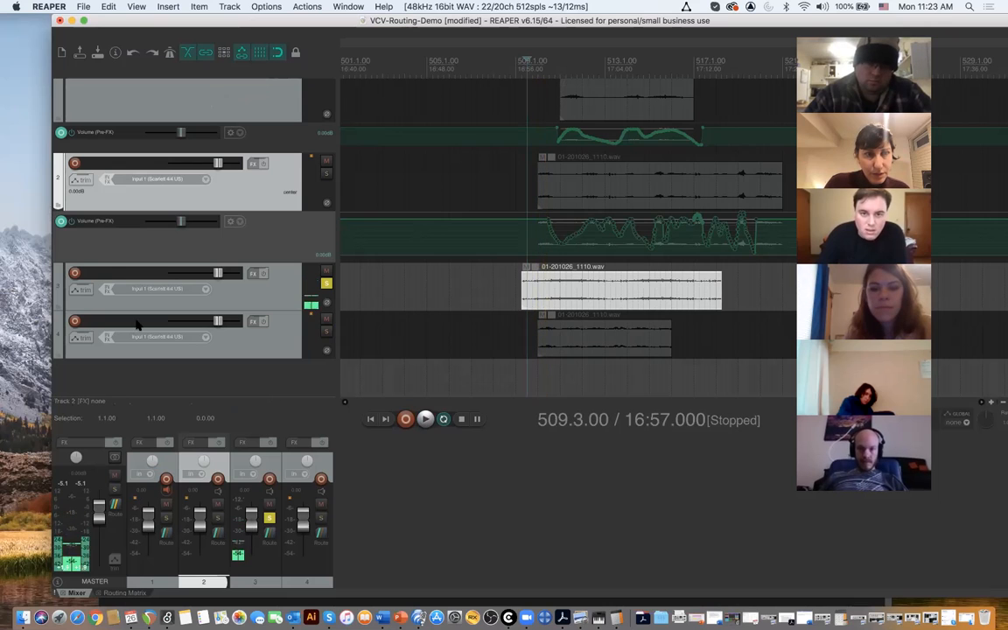
pyautogui.click(80, 290)
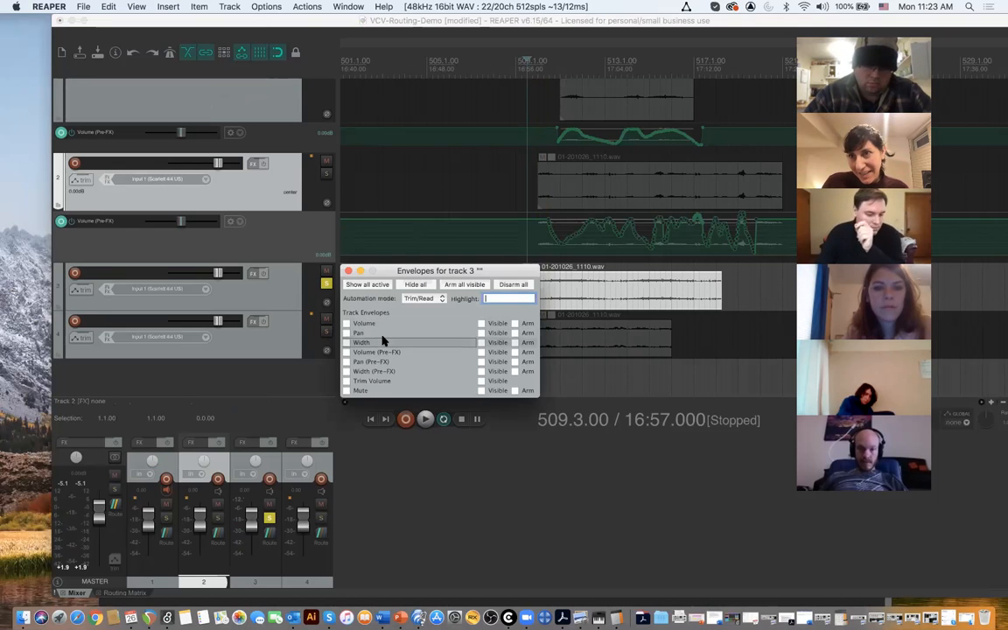
pyautogui.click(434, 190)
pyautogui.press('space')
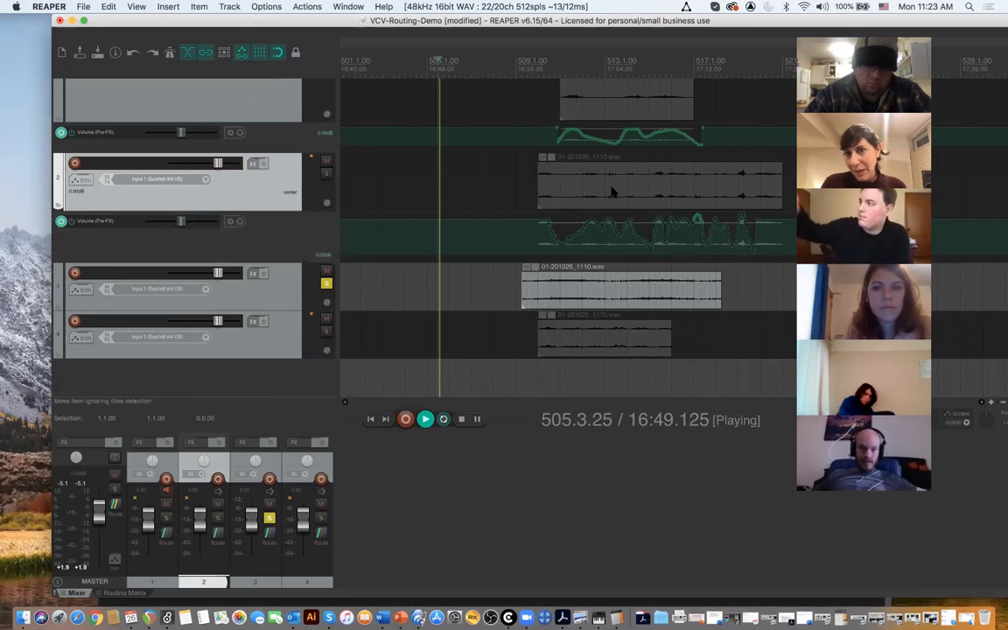
pyautogui.press('space')
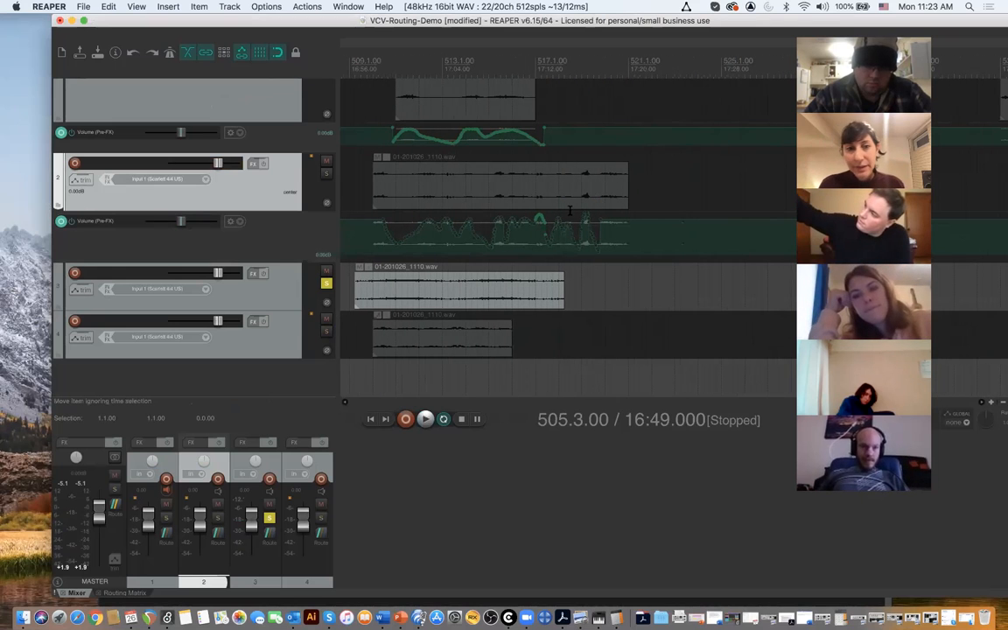
# - Enable the Volume (Pre-FX) envelope on track 3 and close its envelope settings
pyautogui.hscroll(-1, 394, 305)
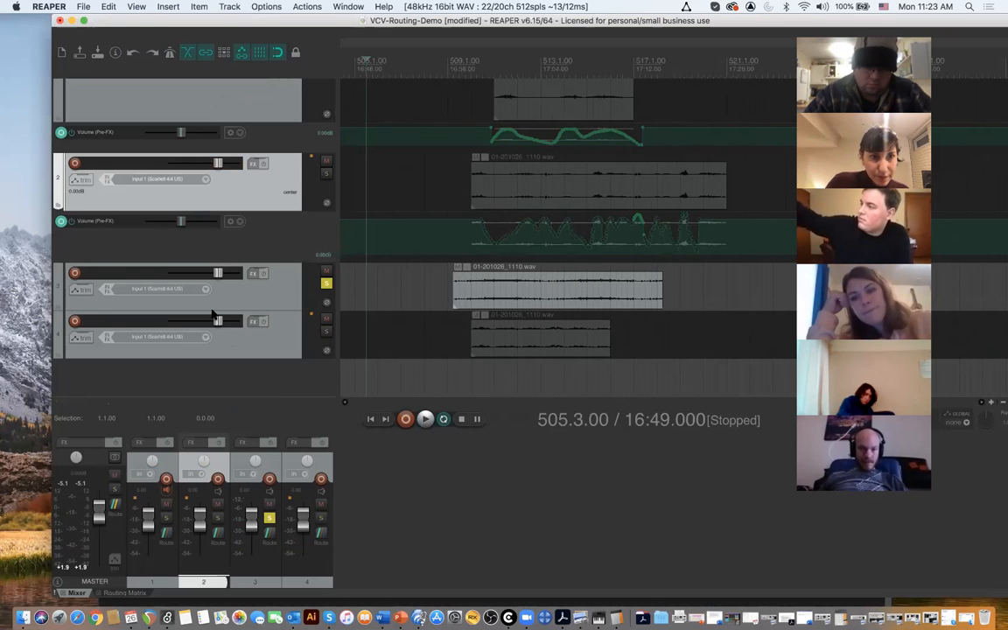
pyautogui.click(77, 291)
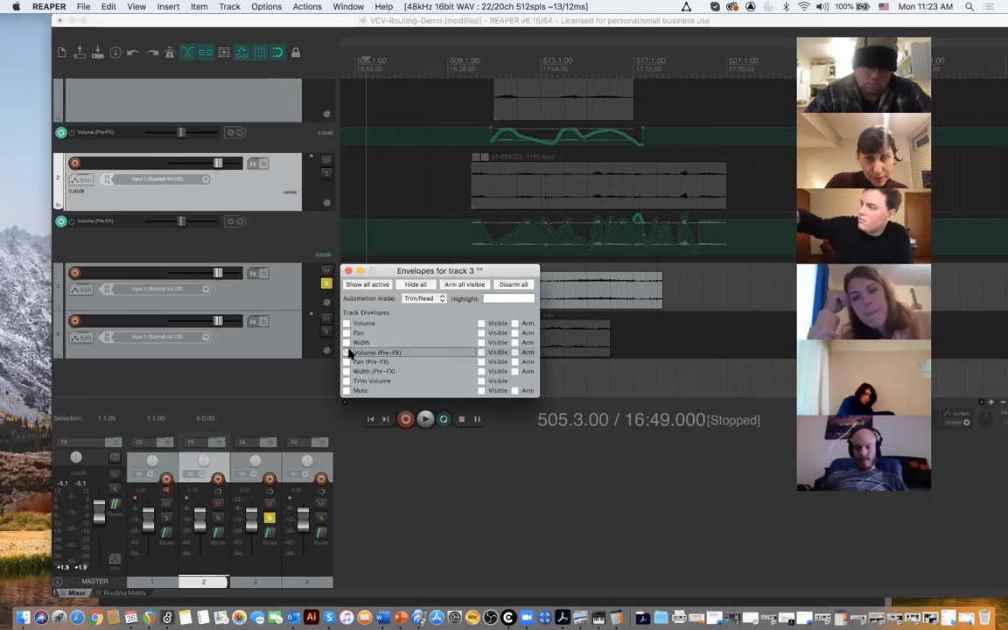
pyautogui.click(349, 352)
pyautogui.click(347, 270)
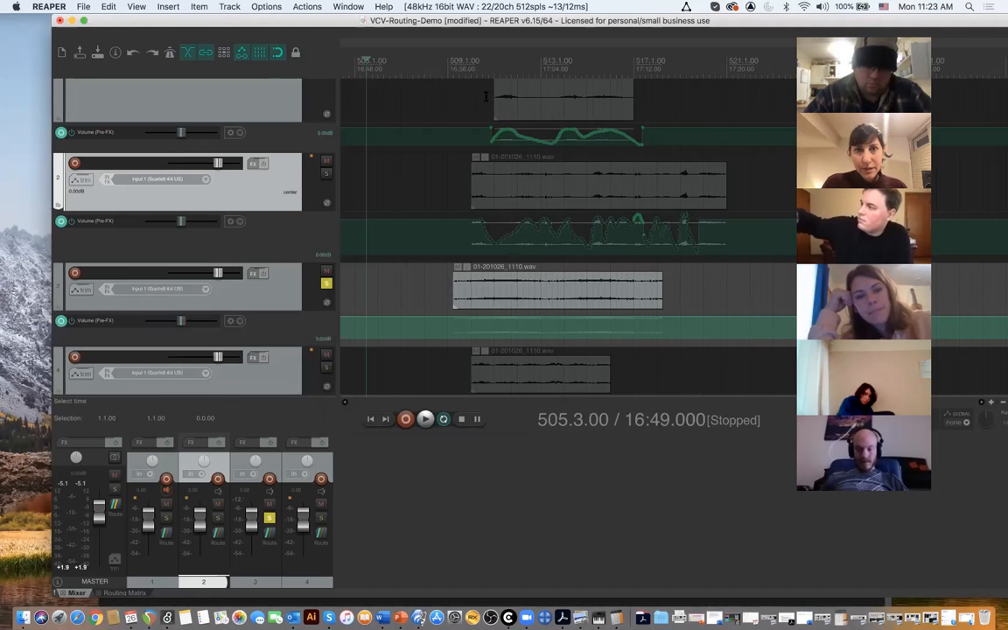
# - Place the edit cursor at 509.2.00, where track 3's clip starts, and briefly play back from there
pyautogui.click(451, 72)
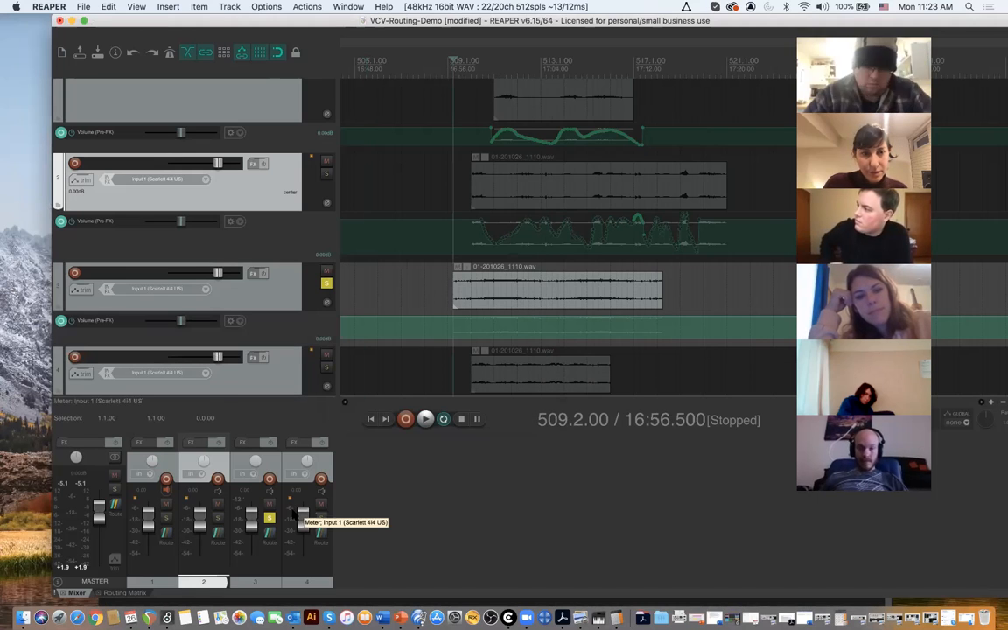
pyautogui.press('space')
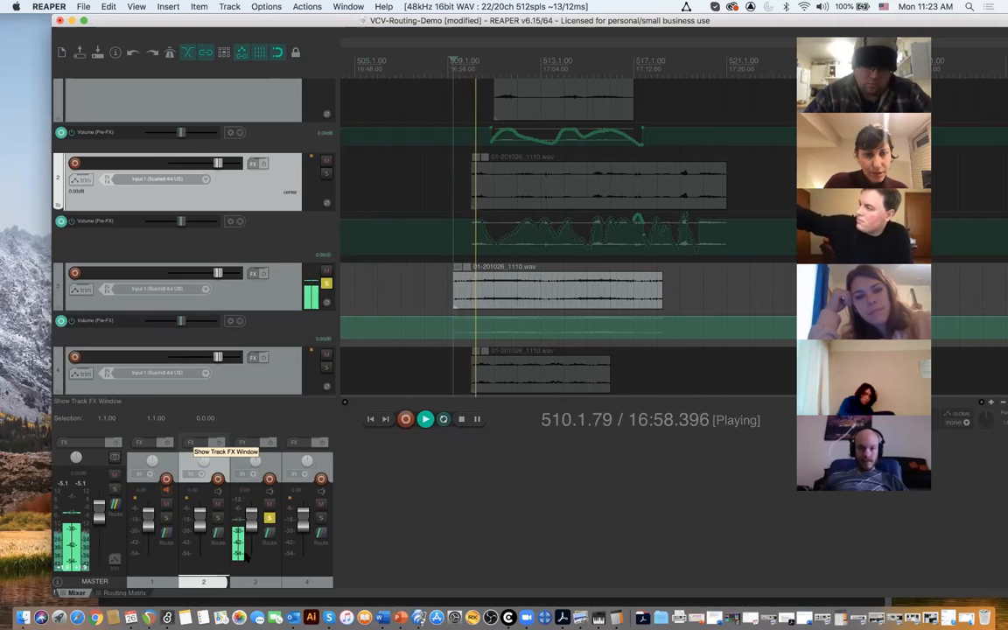
pyautogui.press('space')
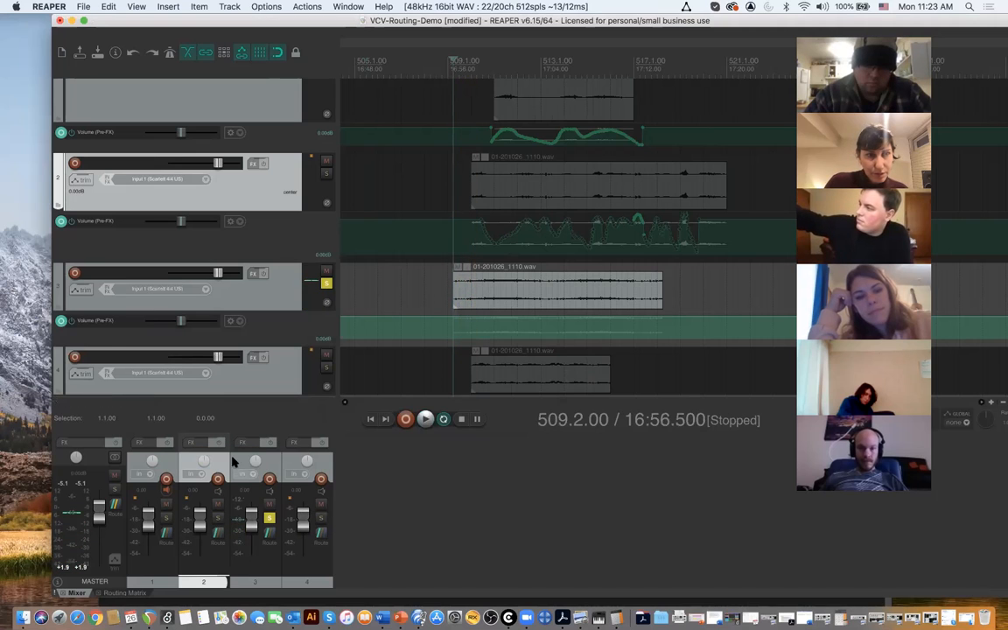
# - Set track 3's automation mode to Touch in its envelope settings and close them
pyautogui.click(79, 290)
pyautogui.click(438, 300)
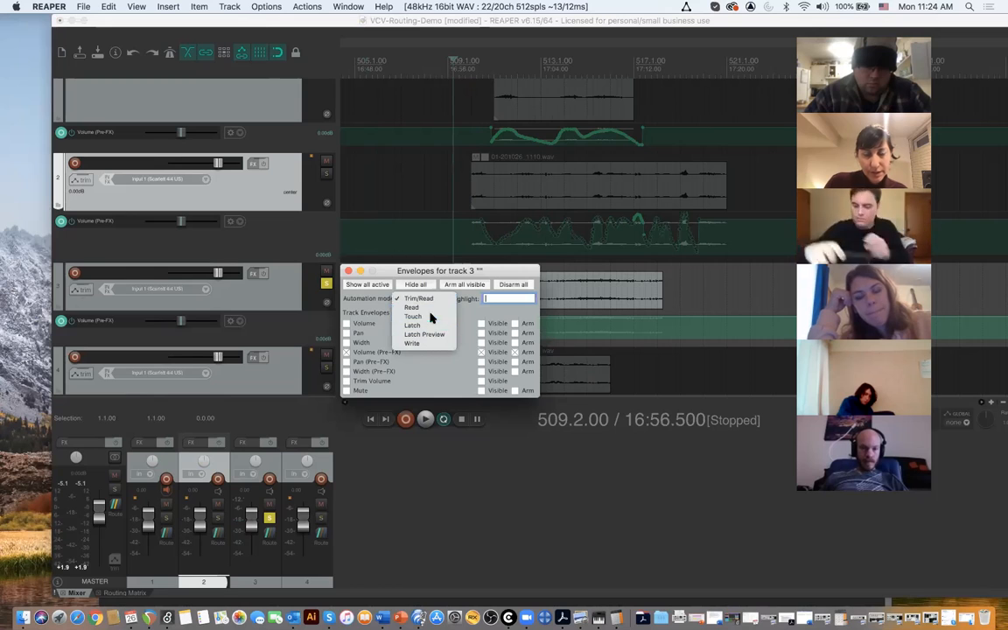
pyautogui.click(430, 316)
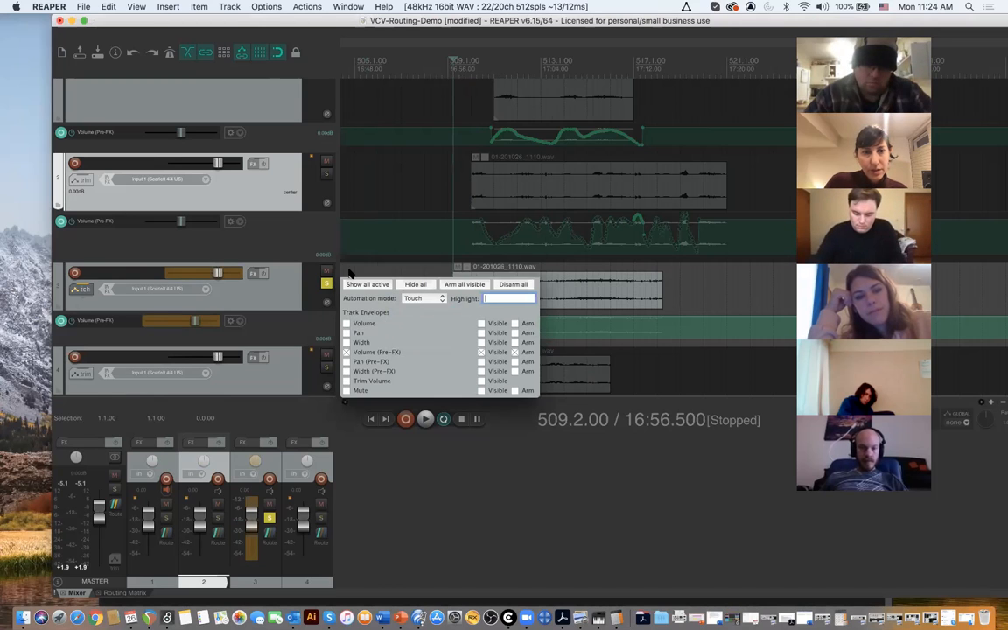
pyautogui.click(349, 274)
# - Play from 509.2.00 and record a first pass of volume automation on track 3 by moving its mixer fader
pyautogui.press('space')
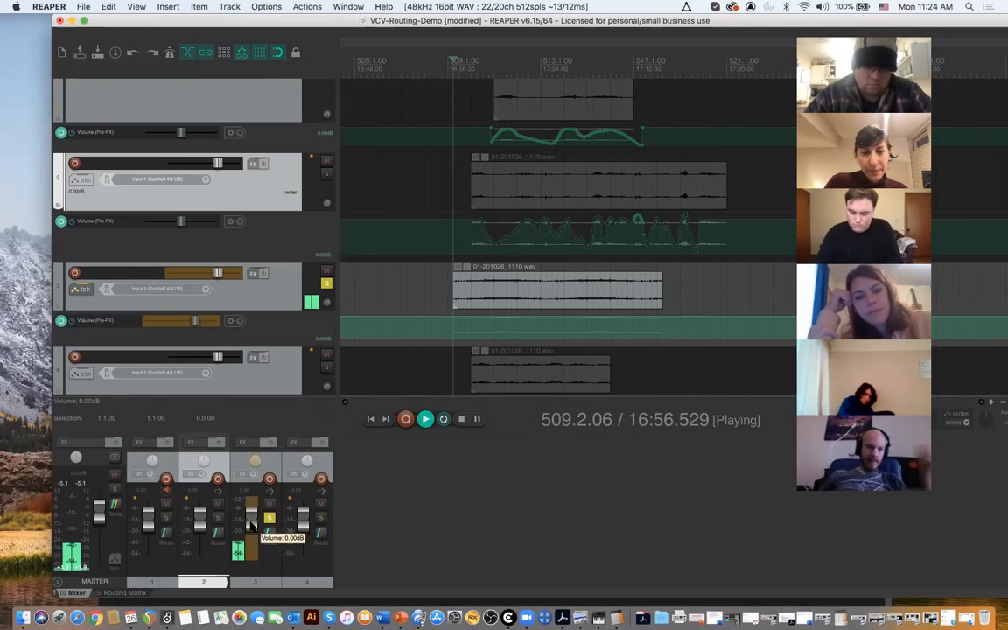
pyautogui.moveTo(252, 525)
pyautogui.mouseDown()
pyautogui.moveTo(251, 541)
pyautogui.moveTo(255, 522)
pyautogui.moveTo(263, 537)
pyautogui.moveTo(269, 589)
pyautogui.moveTo(280, 588)
pyautogui.moveTo(276, 565)
pyautogui.moveTo(274, 596)
pyautogui.mouseUp()
pyautogui.press('space')
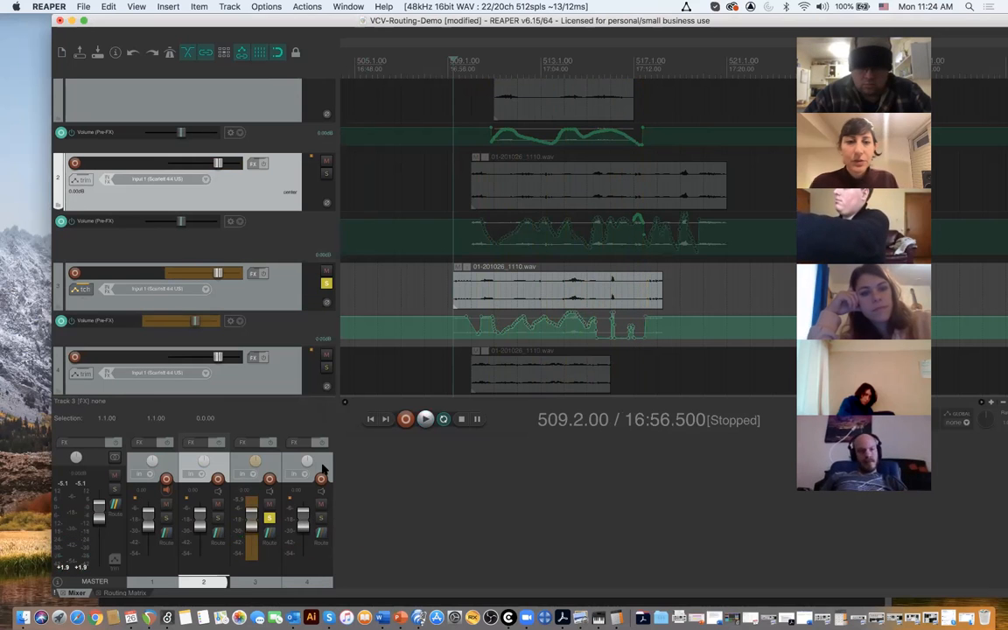
# - Reduce the height of track 4 and clear the track selection
pyautogui.moveTo(328, 396)
pyautogui.mouseDown()
pyautogui.moveTo(323, 324)
pyautogui.moveTo(326, 382)
pyautogui.mouseUp()
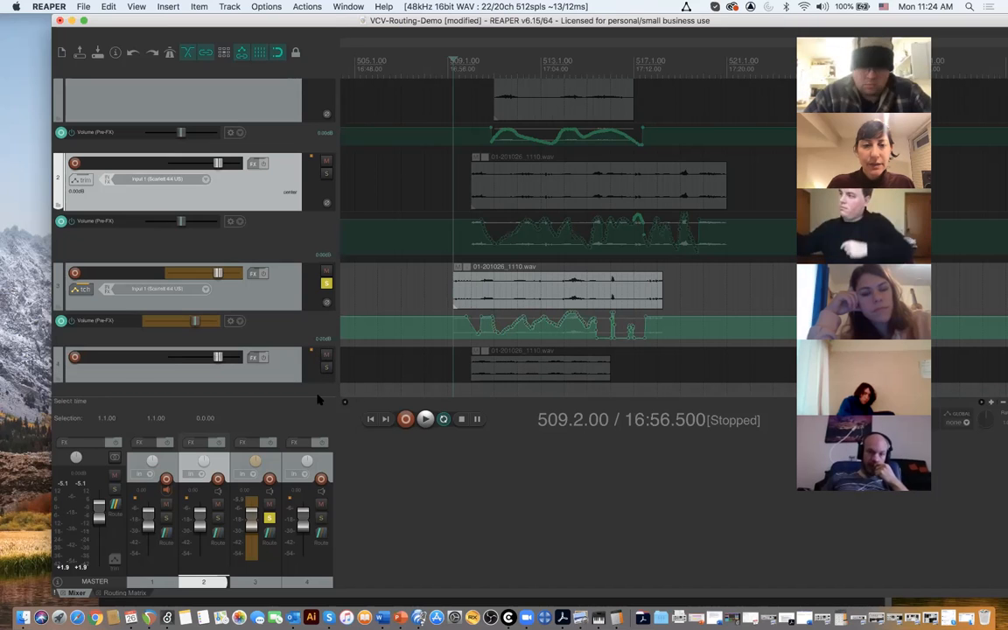
pyautogui.click(319, 397)
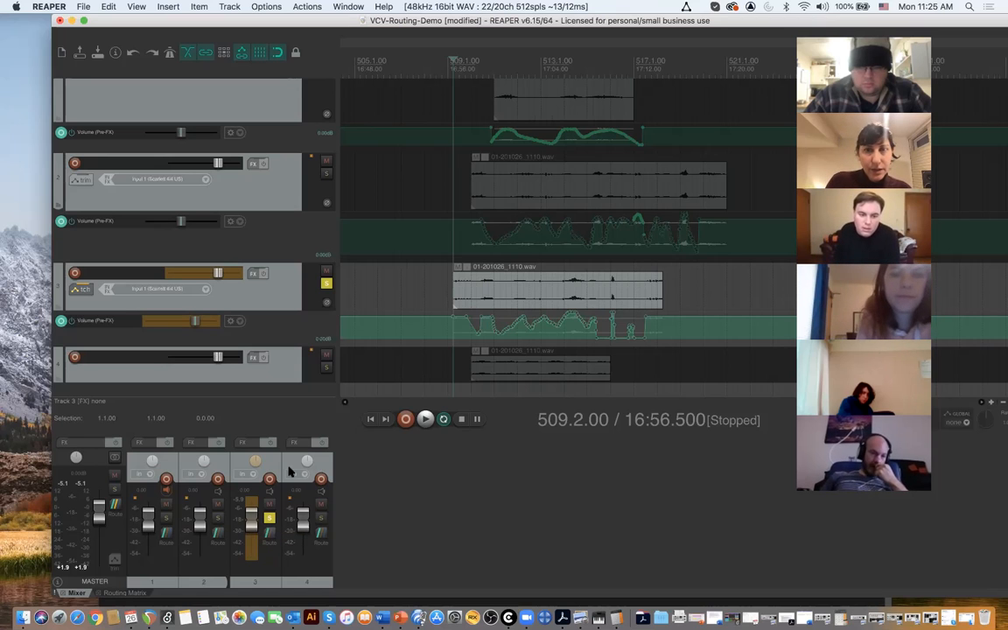
# - Play from 508.4.00 and record volume automation over track 3's clip, moving its fader abruptly between silence and short peaks
pyautogui.click(440, 106)
pyautogui.press('space')
pyautogui.moveTo(251, 510); pyautogui.dragTo(252, 584)
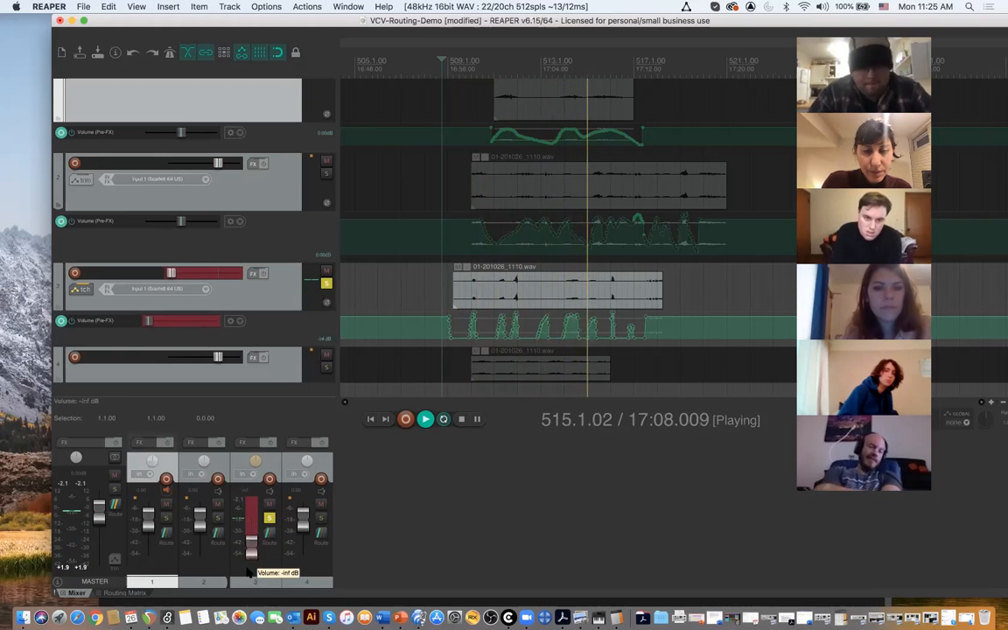
pyautogui.moveTo(249, 553)
pyautogui.mouseDown()
pyautogui.moveTo(254, 504)
pyautogui.moveTo(259, 547)
pyautogui.mouseUp()
pyautogui.press('space')
pyautogui.click(262, 542)
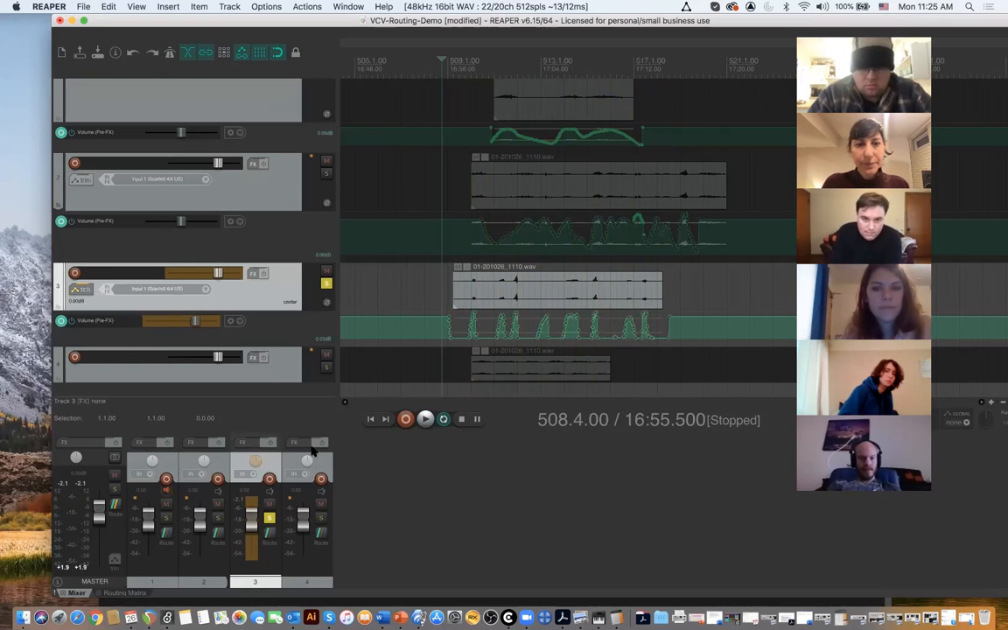
# - Play back soloed track 3 from 508.4.00 and examine its recorded volume envelope at closer zoom
pyautogui.press('space')
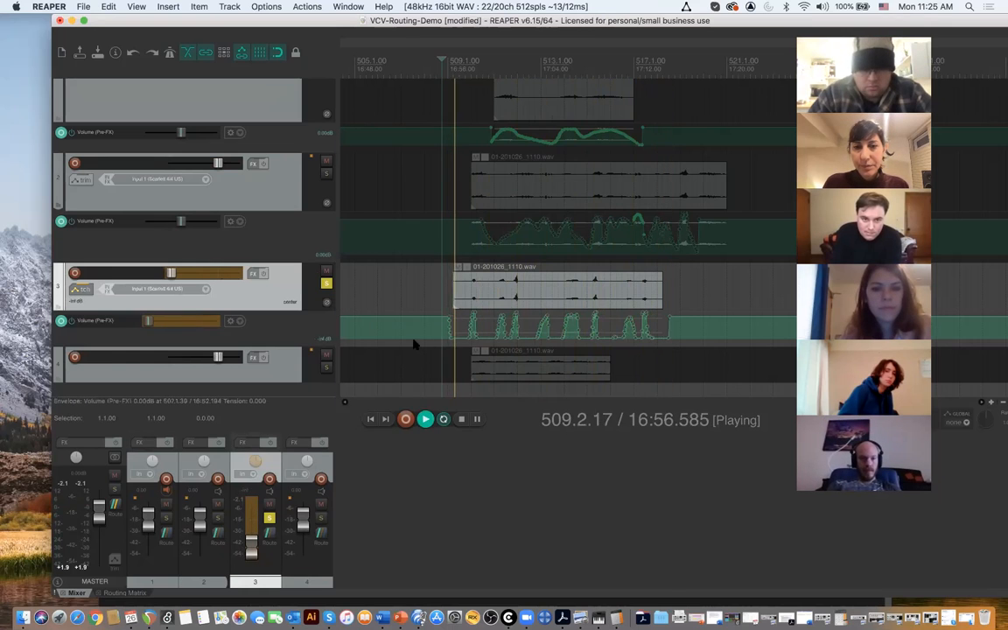
pyautogui.scroll(4, 481, 308)
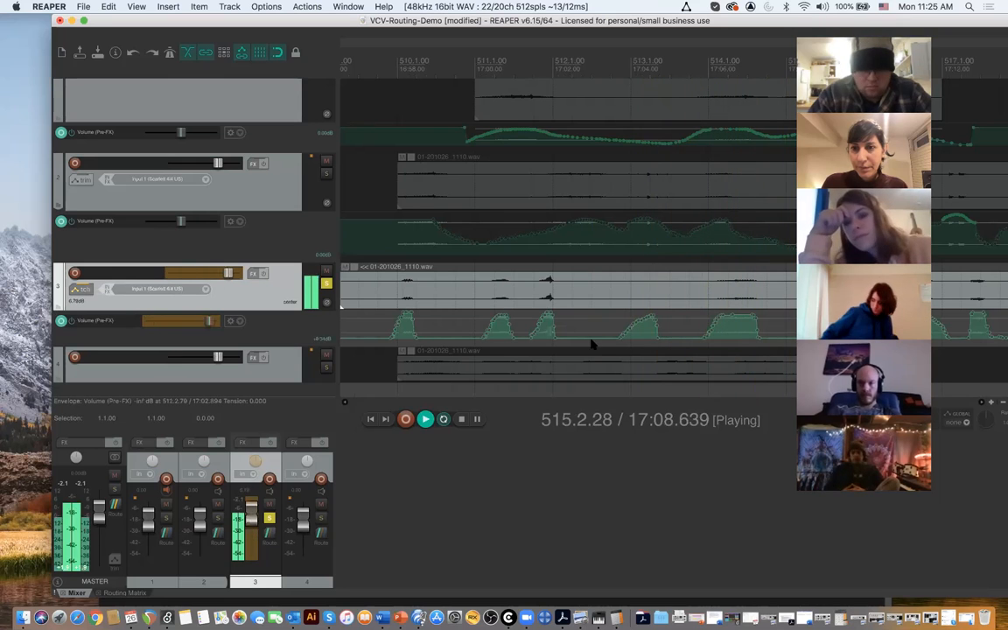
pyautogui.press('space')
pyautogui.scroll(-4, 575, 307)
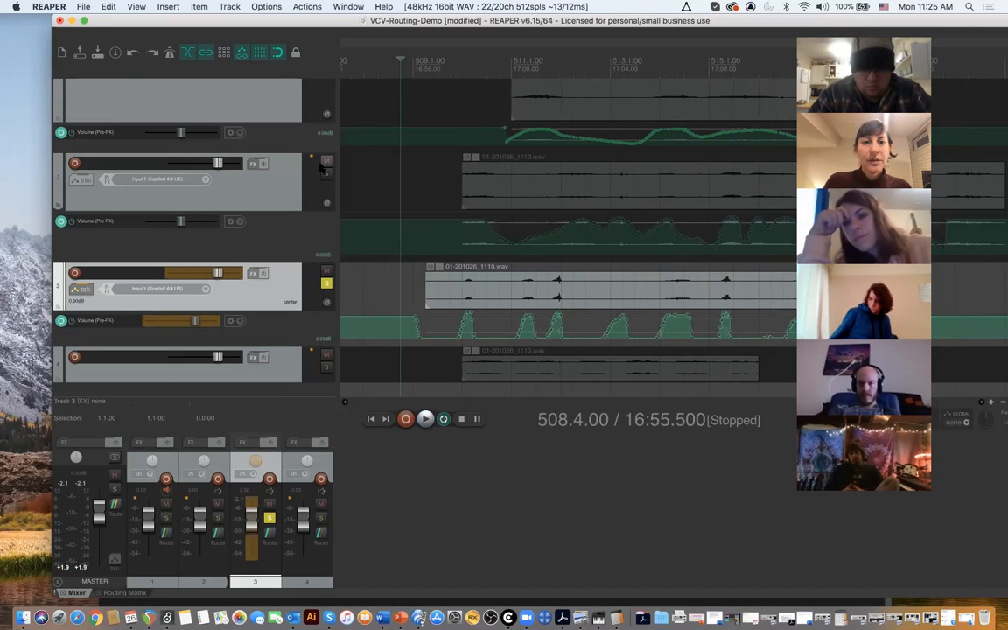
# - Solo tracks 1 and 2 alongside track 3 and play the three automated tracks together from 508.4.00
pyautogui.scroll(2, 328, 210)
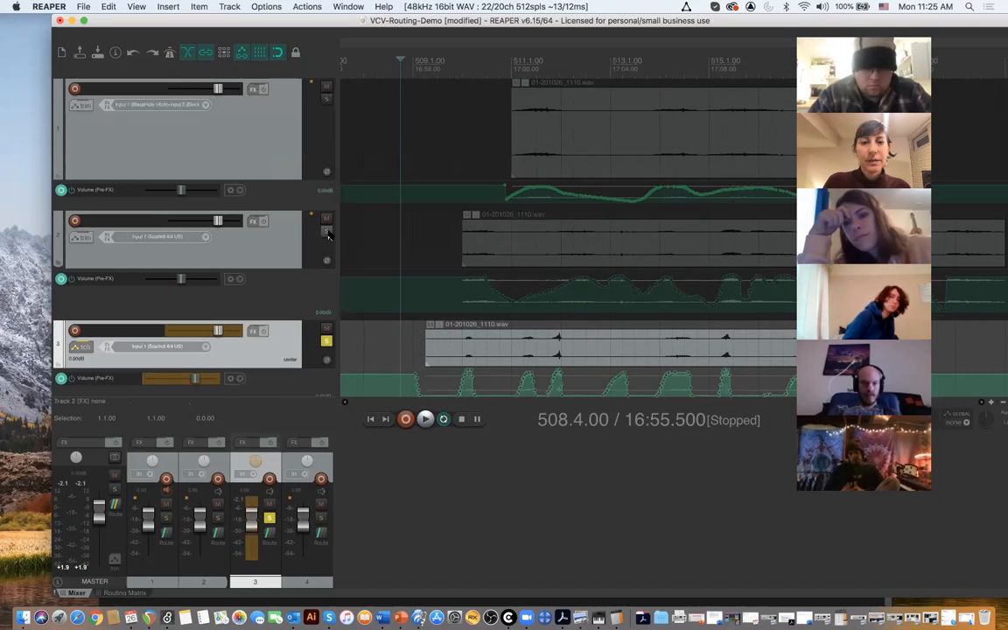
pyautogui.click(328, 232)
pyautogui.click(327, 99)
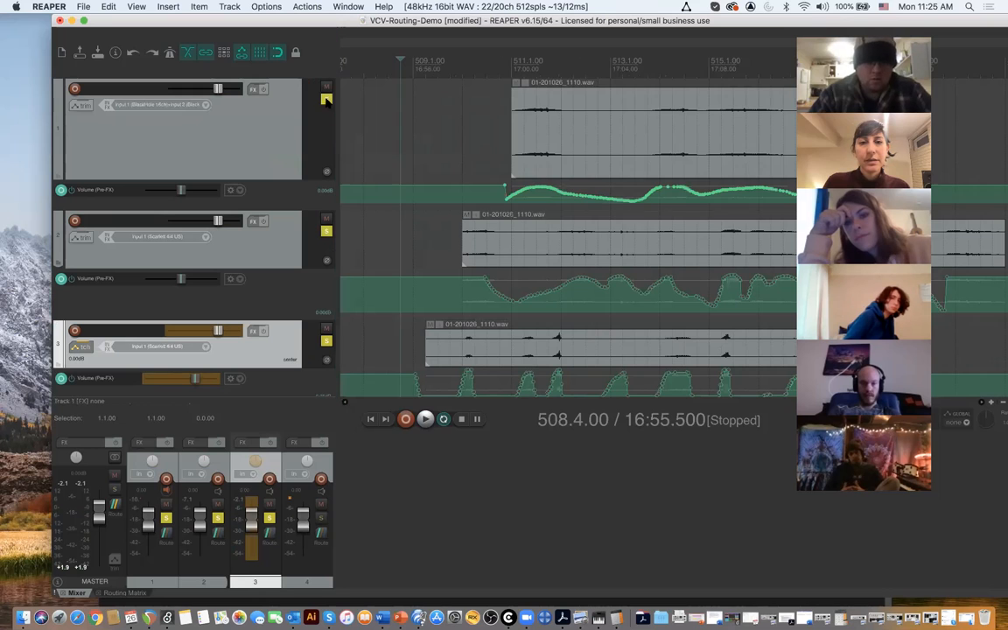
pyautogui.press('space')
pyautogui.scroll(-3, 274, 292)
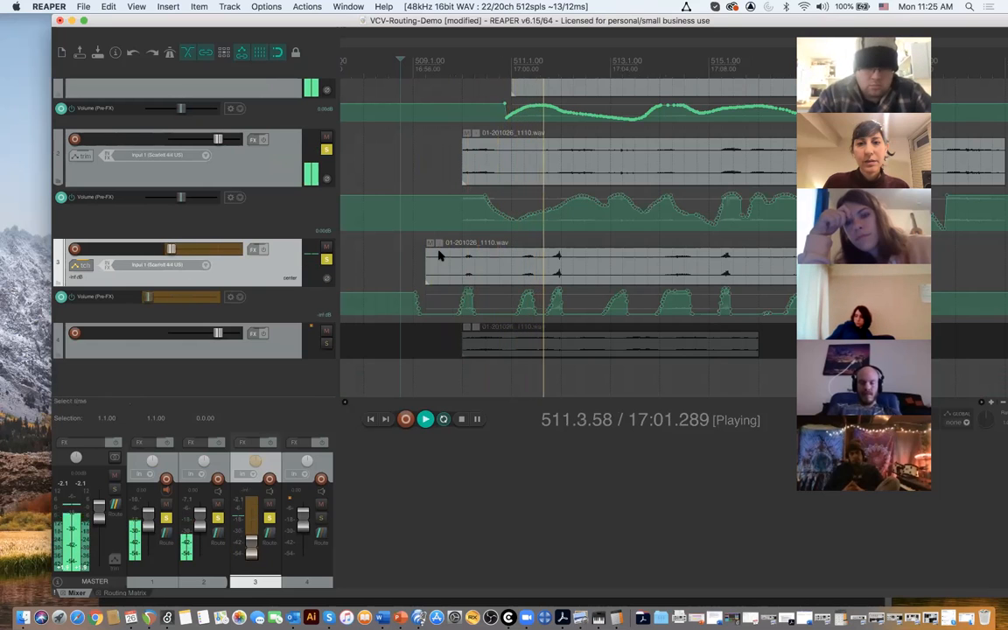
pyautogui.scroll(3, 394, 236)
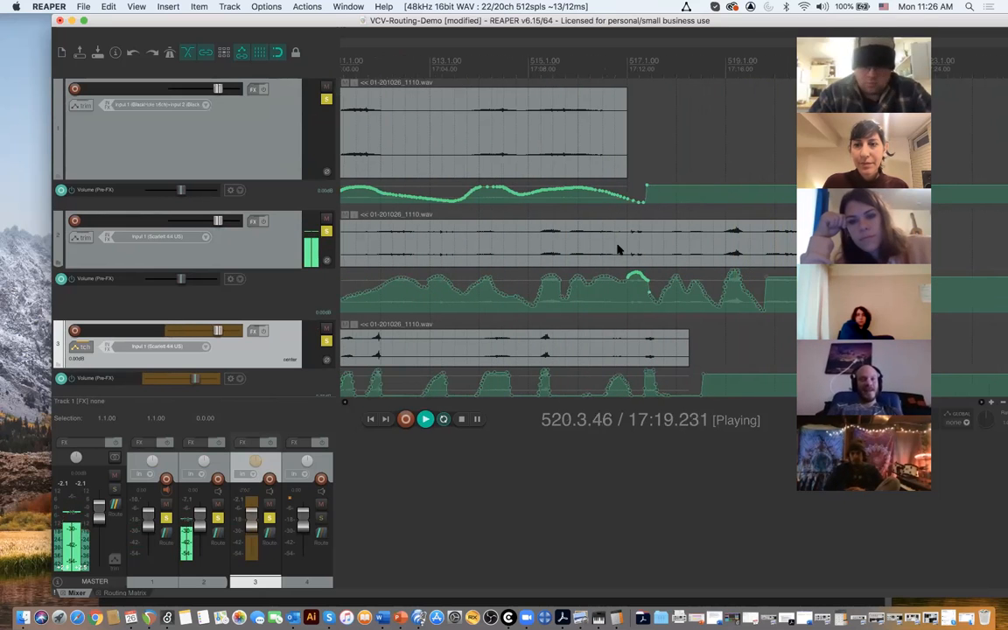
pyautogui.press('space')
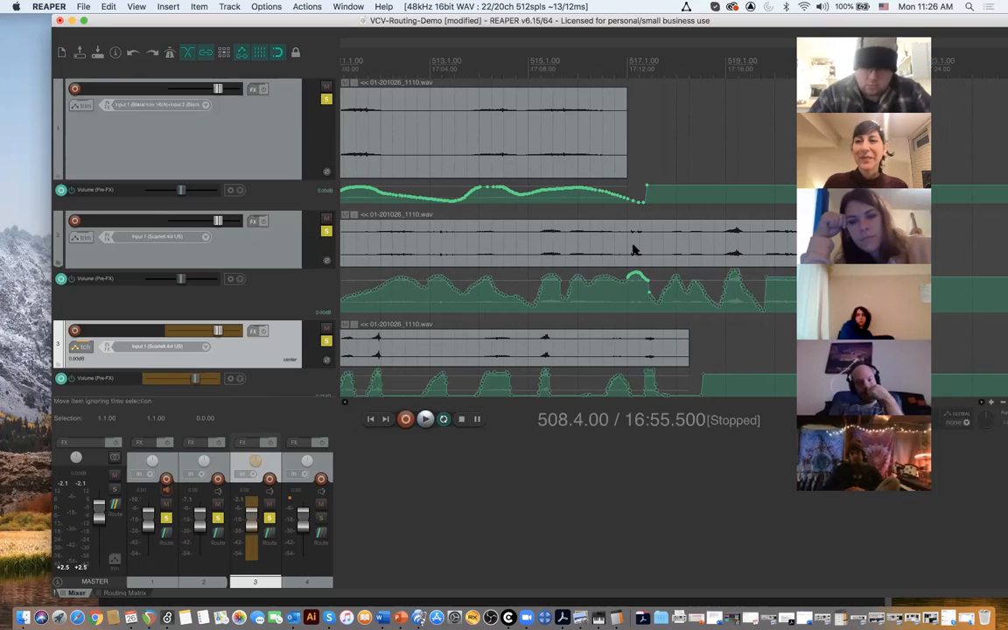
# - Move track 4's clip so that it starts at 509.1.00
pyautogui.scroll(-2, 255, 315)
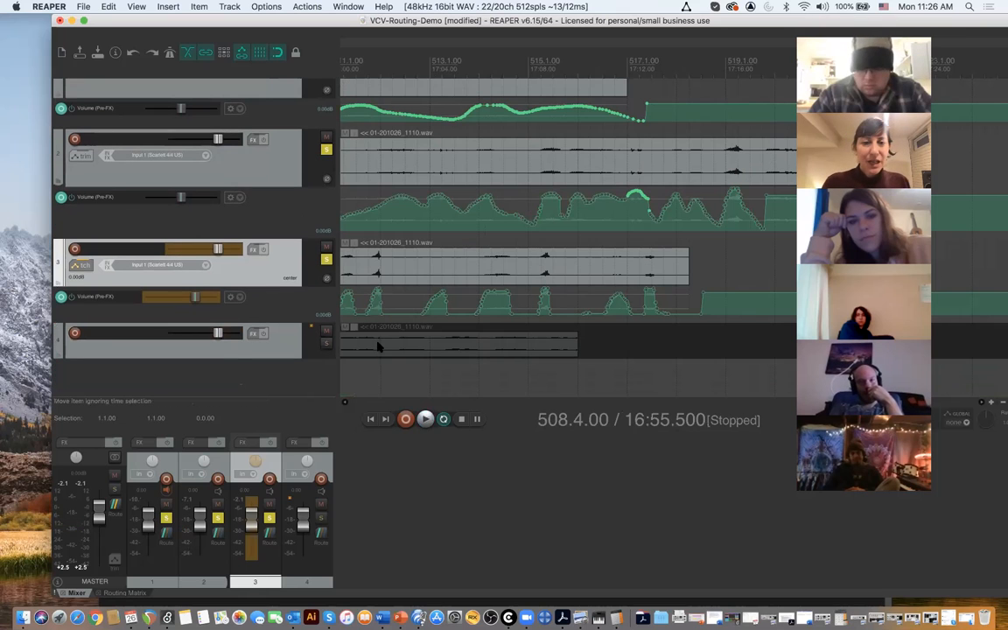
pyautogui.moveTo(376, 352); pyautogui.dragTo(448, 357)
pyautogui.hscroll(3, 440, 349)
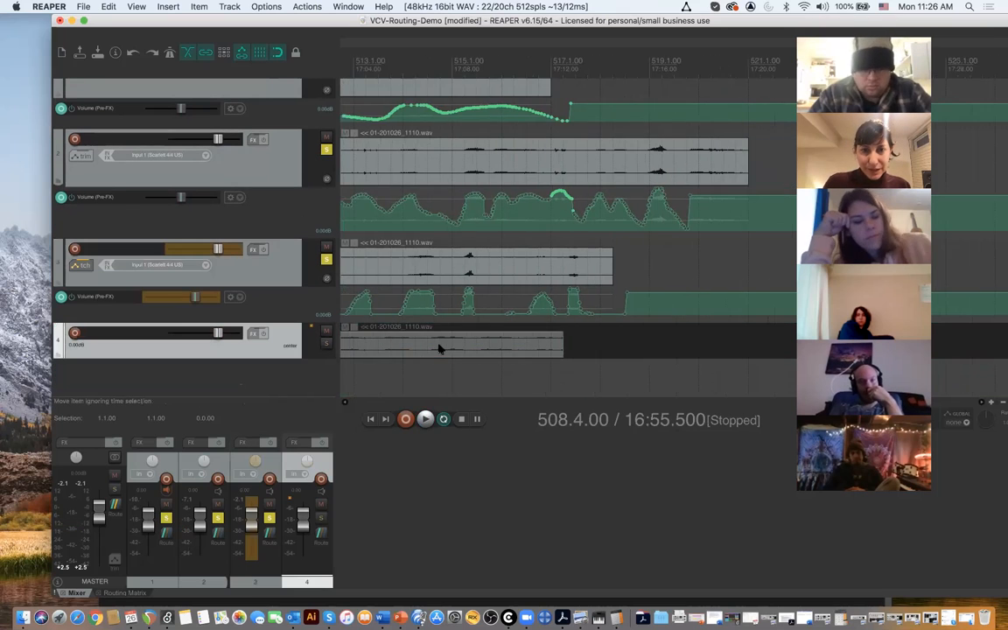
pyautogui.hscroll(-8, 441, 350)
pyautogui.moveTo(529, 349); pyautogui.dragTo(417, 349)
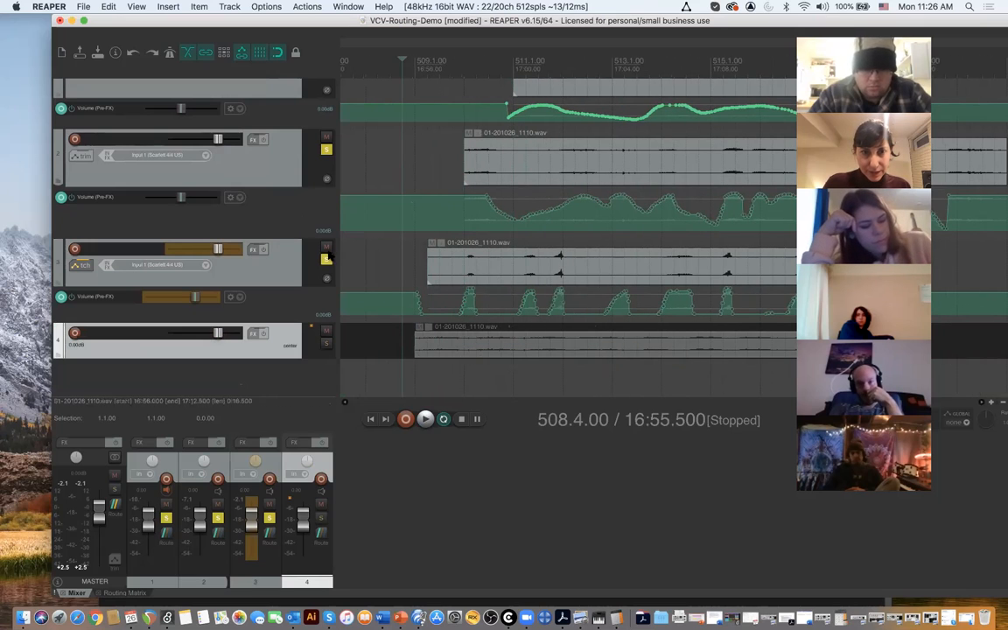
# - Unsolo tracks 1, 2 and 3, solo track 4, and play it back from 508.4.00
pyautogui.click(326, 149)
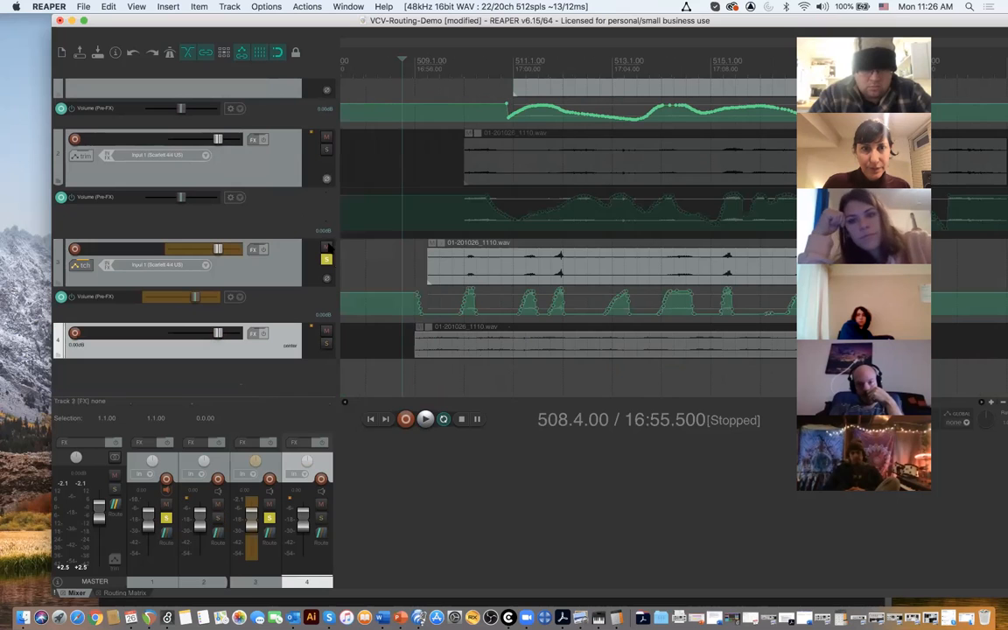
pyautogui.click(326, 260)
pyautogui.scroll(2, 331, 261)
pyautogui.click(326, 99)
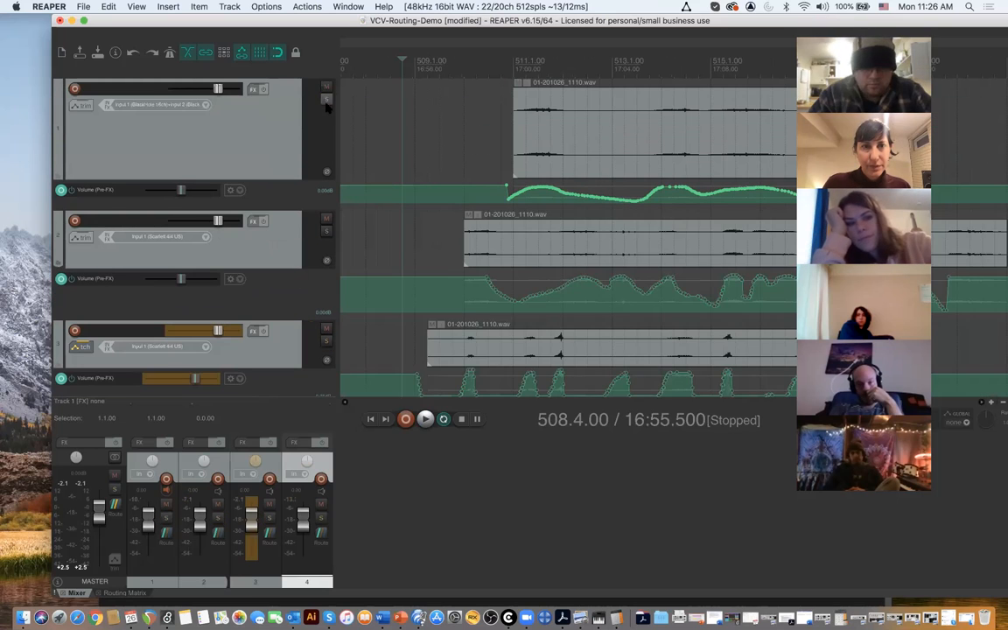
pyautogui.scroll(-2, 289, 294)
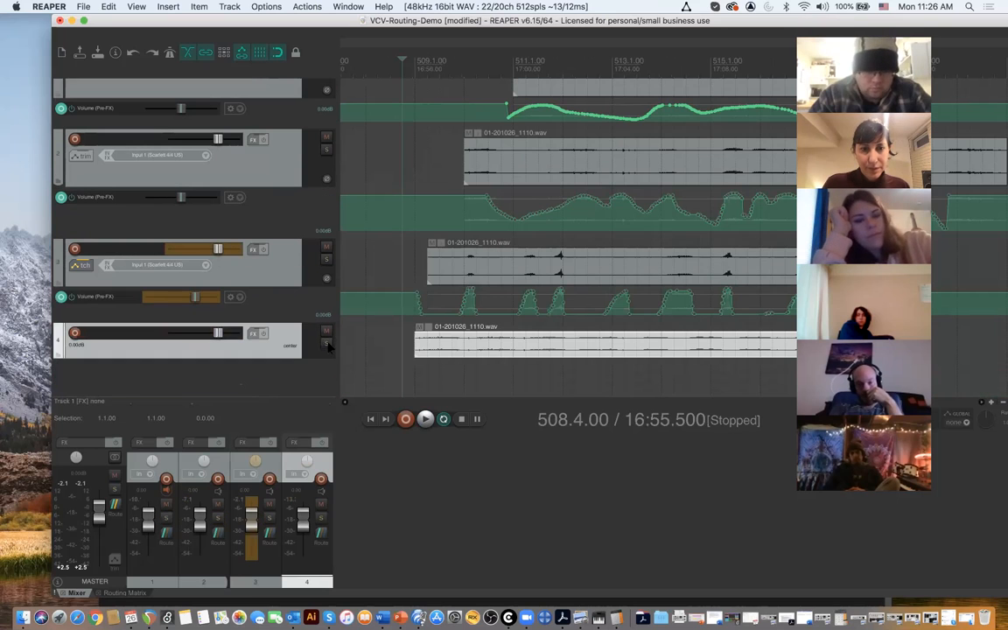
pyautogui.click(327, 343)
pyautogui.press('space')
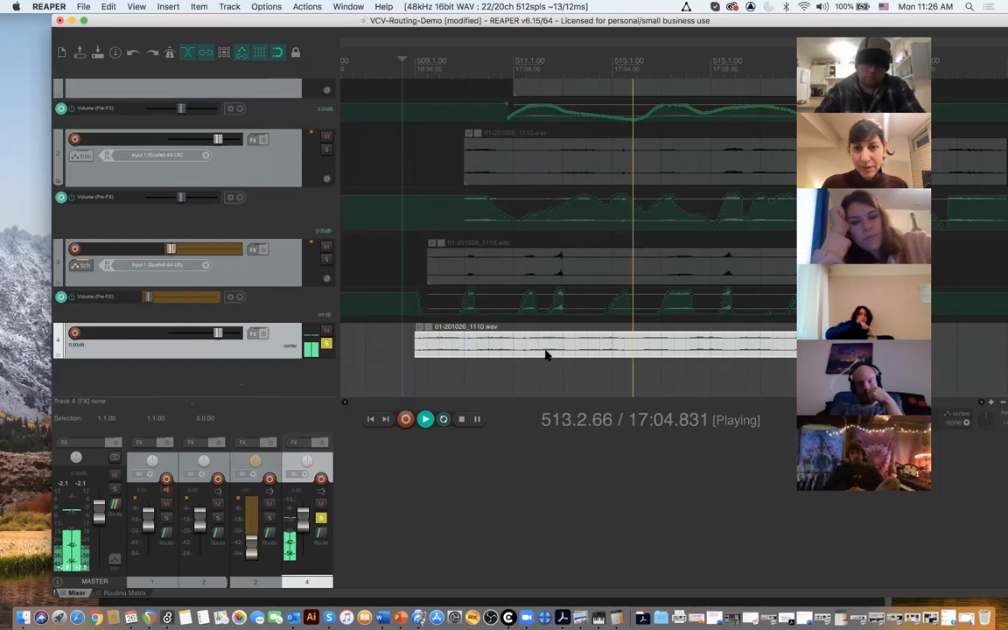
pyautogui.press('space')
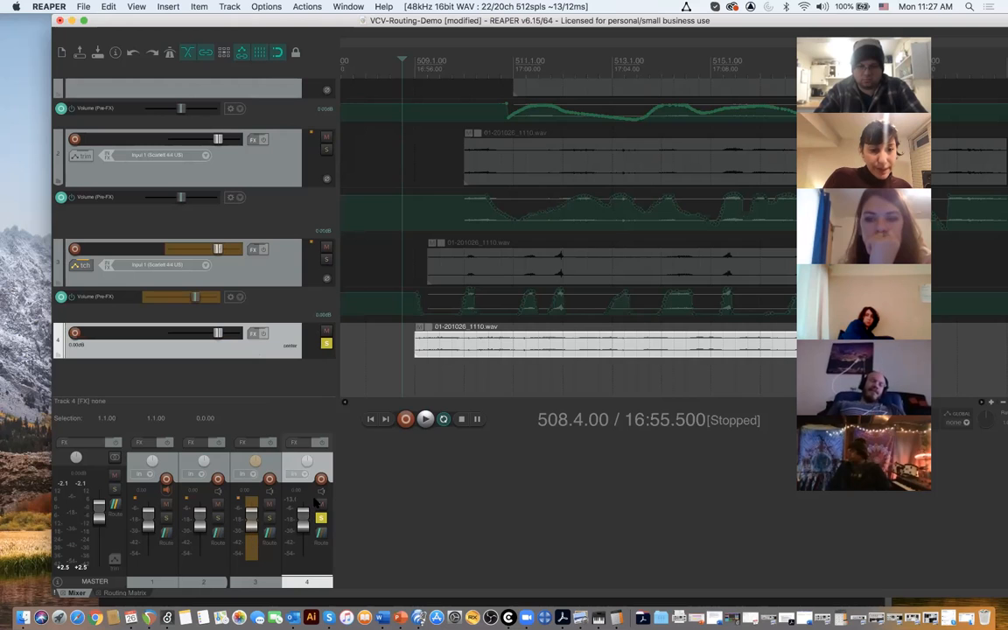
# - Set track 3's automation mode back to Trim/Read and close its envelope settings
pyautogui.click(81, 265)
pyautogui.click(420, 279)
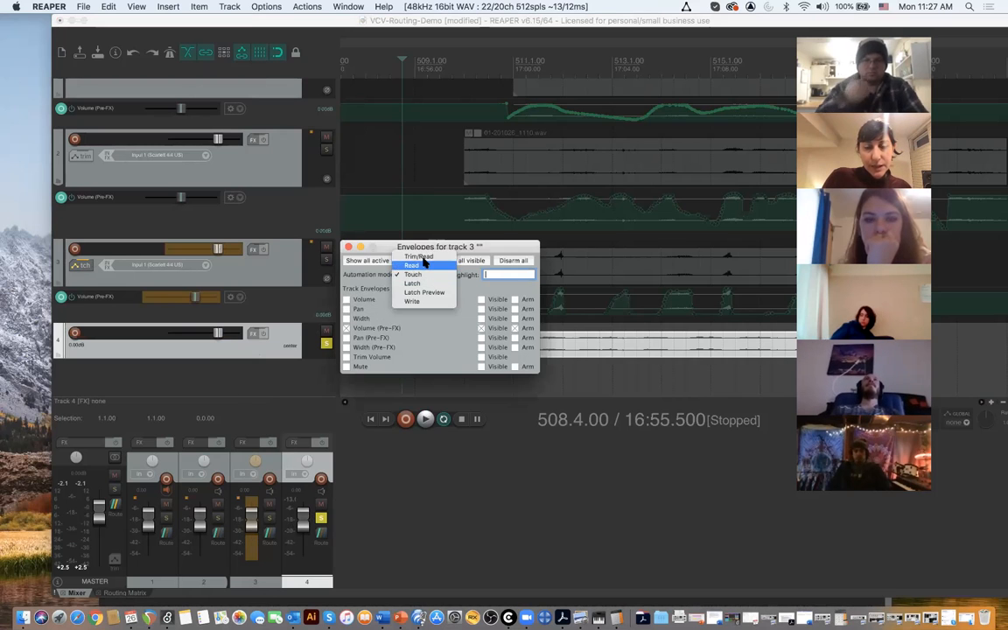
pyautogui.click(403, 230)
pyautogui.click(348, 247)
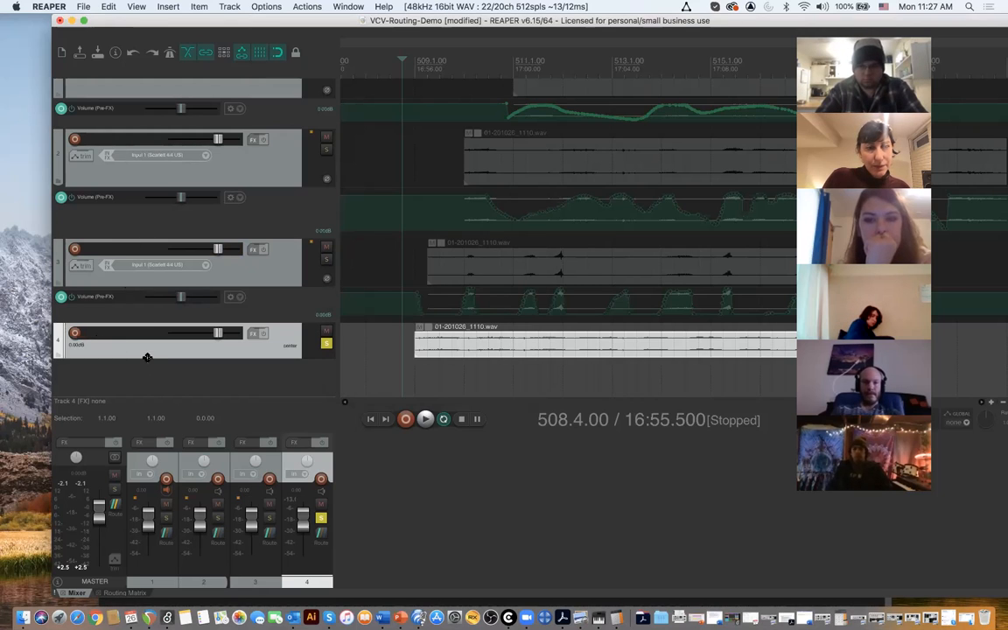
# - Enable the Pan (Pre-FX) envelope on track 4 and set the track's automation mode to Touch
pyautogui.moveTo(147, 362); pyautogui.dragTo(151, 374)
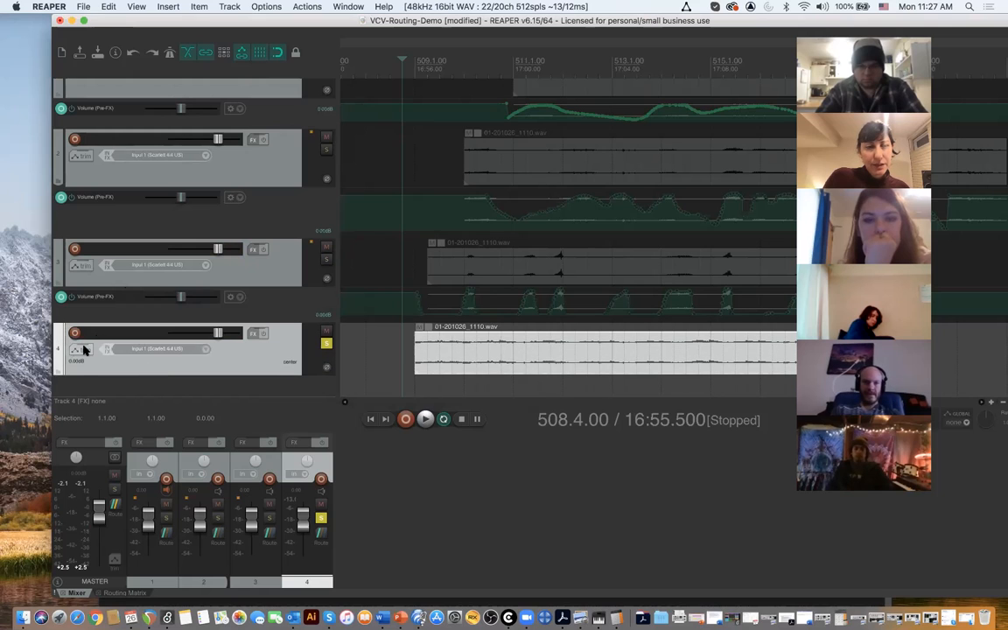
pyautogui.click(83, 350)
pyautogui.moveTo(429, 334); pyautogui.dragTo(443, 262)
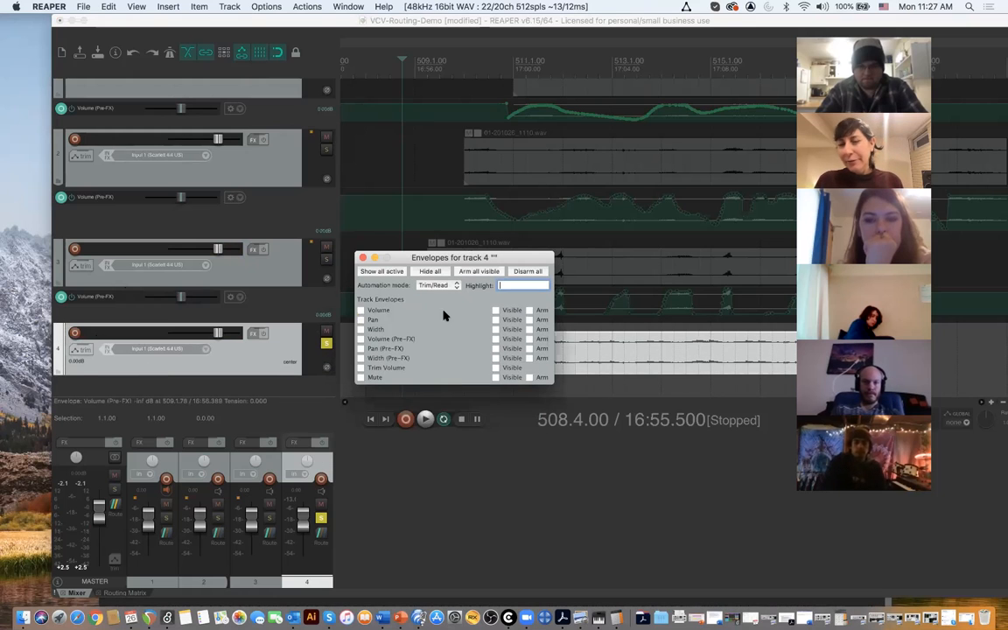
pyautogui.click(361, 349)
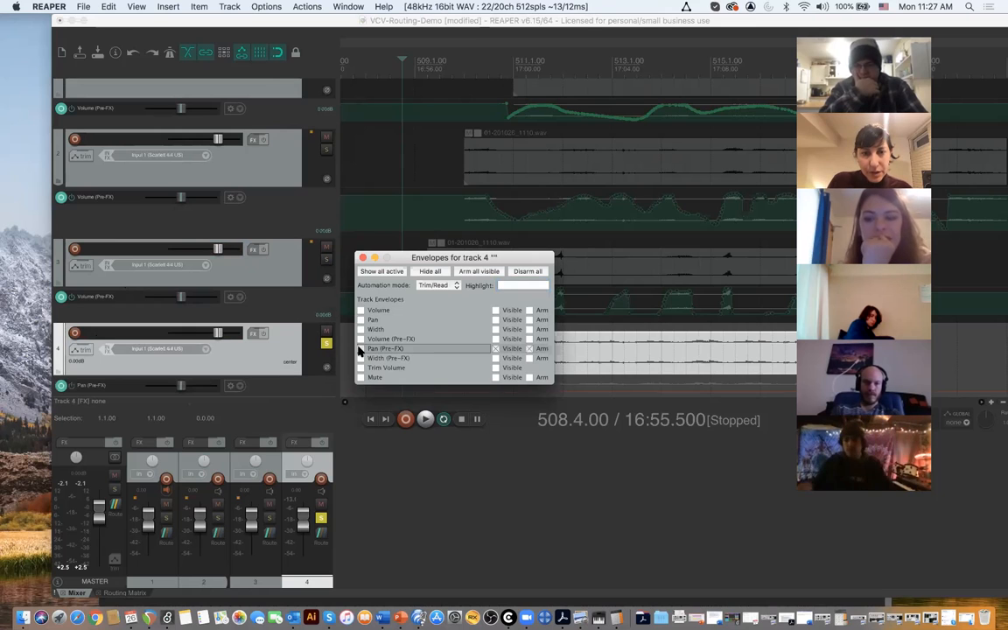
pyautogui.click(439, 286)
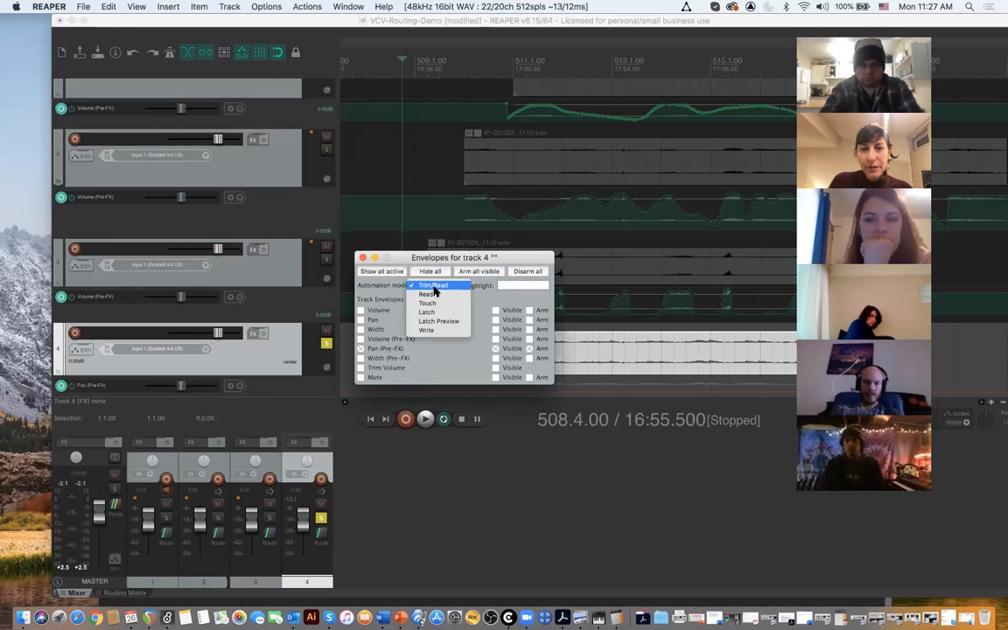
pyautogui.click(442, 306)
pyautogui.click(364, 257)
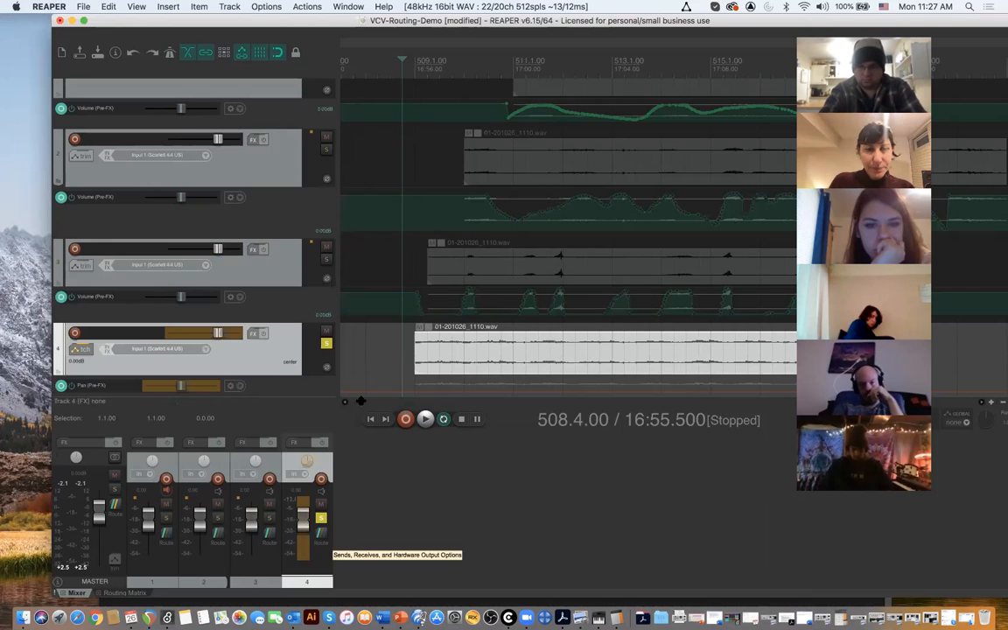
# - Play from 508.4.00 and record track 4's volume automation by riding its fader down to -inf dB, ending with a reset to 0.00 dB
pyautogui.press('space')
pyautogui.moveTo(303, 512); pyautogui.dragTo(305, 565)
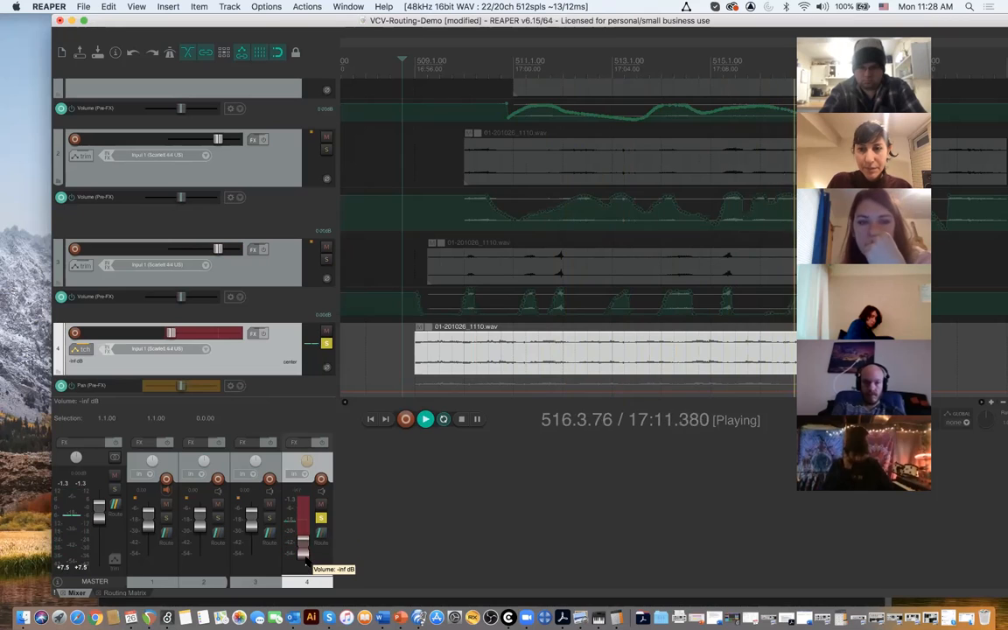
pyautogui.doubleClick(305, 562)
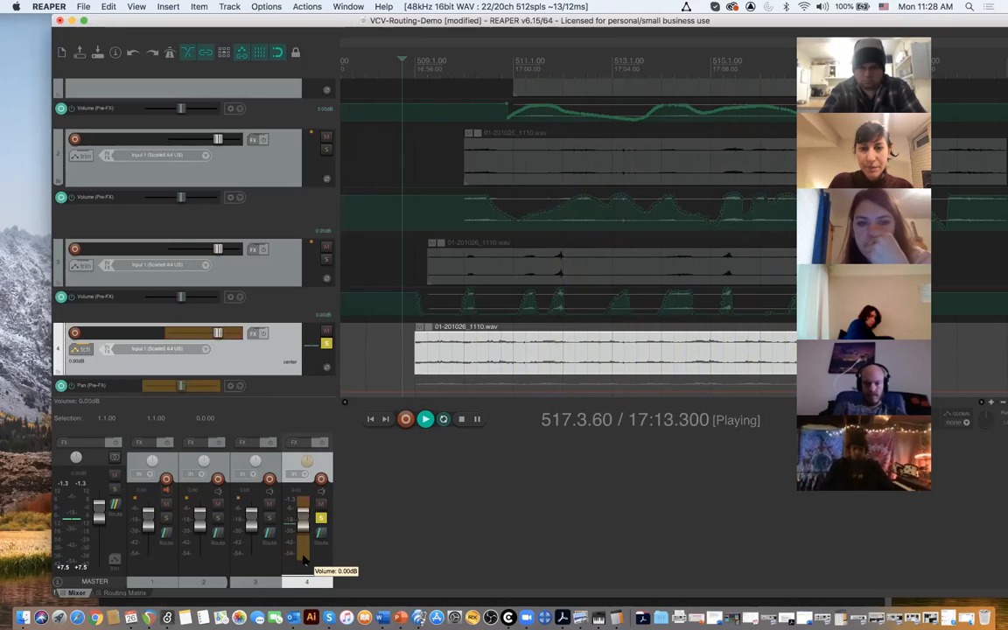
pyautogui.press('space')
# - Examine the volume envelope recorded beneath track 4's clip, both up close and alongside the other tracks
pyautogui.click(477, 363)
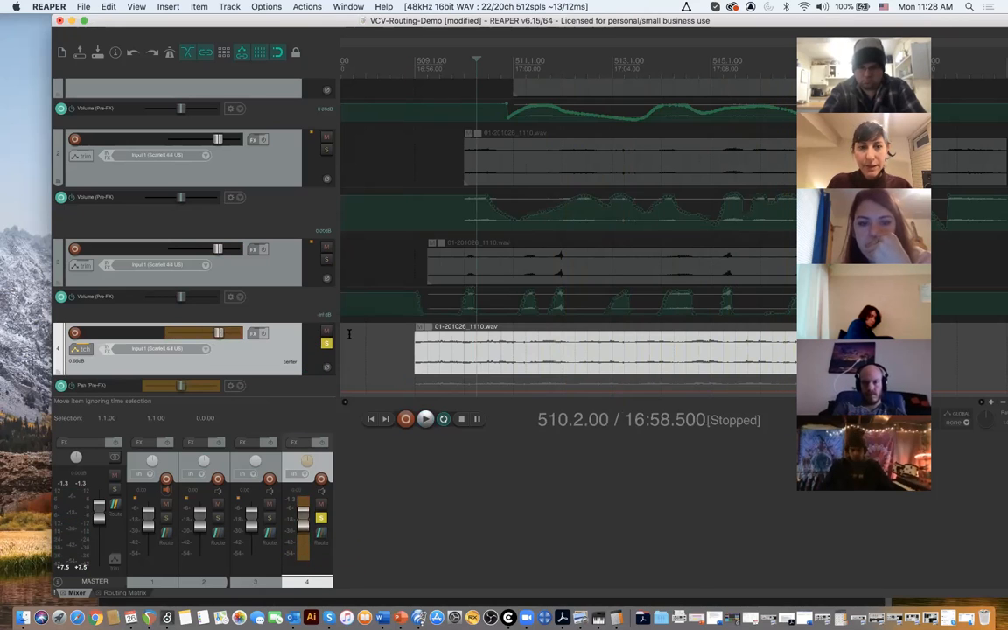
pyautogui.scroll(-3, 465, 214)
pyautogui.click(468, 248)
pyautogui.moveTo(467, 248); pyautogui.dragTo(467, 339)
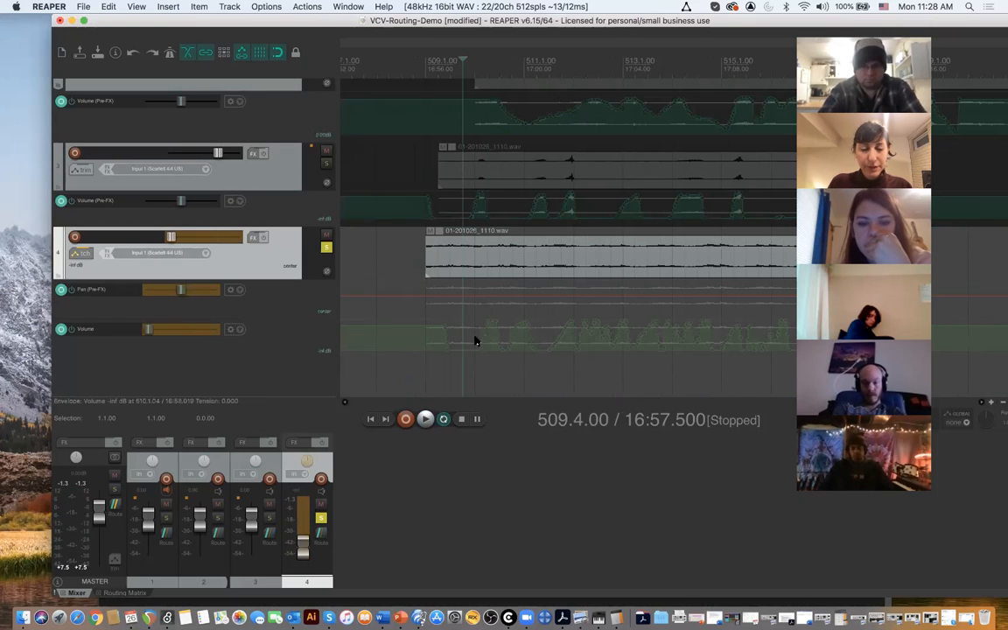
pyautogui.scroll(-2, 491, 279)
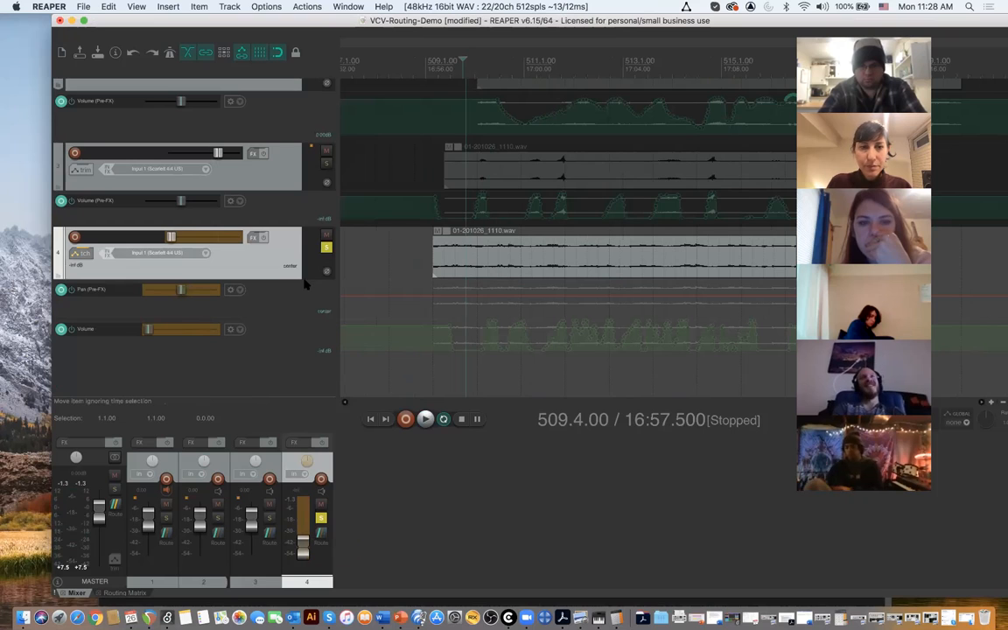
pyautogui.scroll(-2, 567, 252)
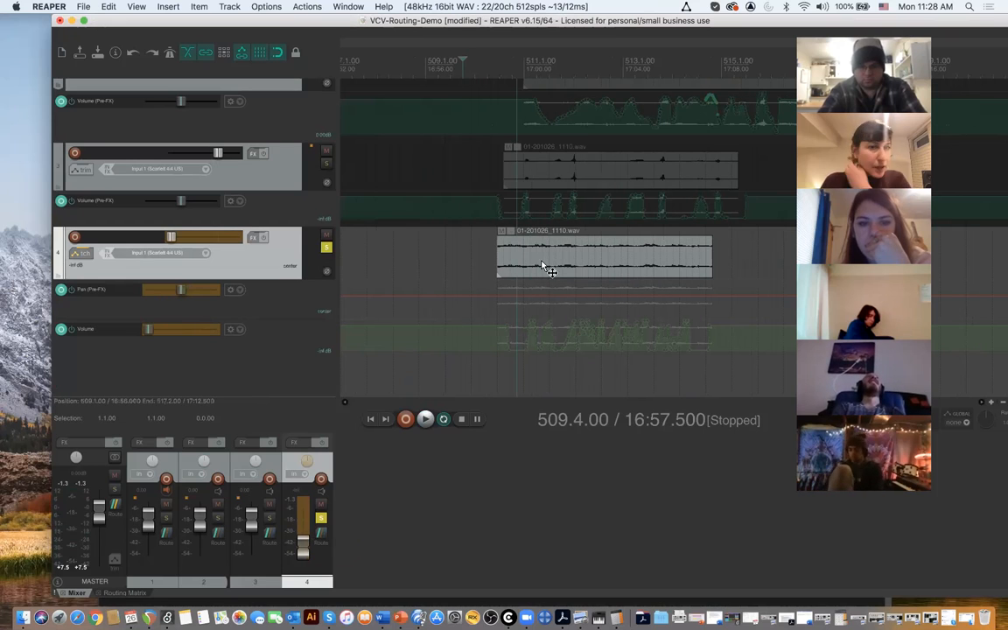
pyautogui.click(545, 268)
pyautogui.scroll(3, 281, 289)
pyautogui.scroll(-3, 281, 289)
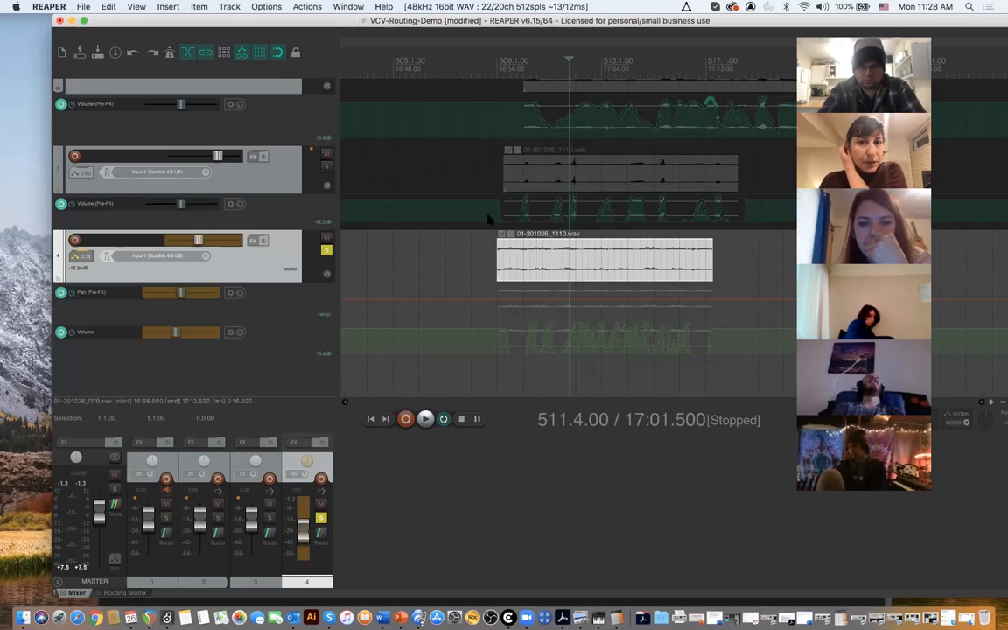
# - Unsolo track 4 and play all four automated tracks together from 508.2.00 past the end of track 4's clip
pyautogui.click(328, 251)
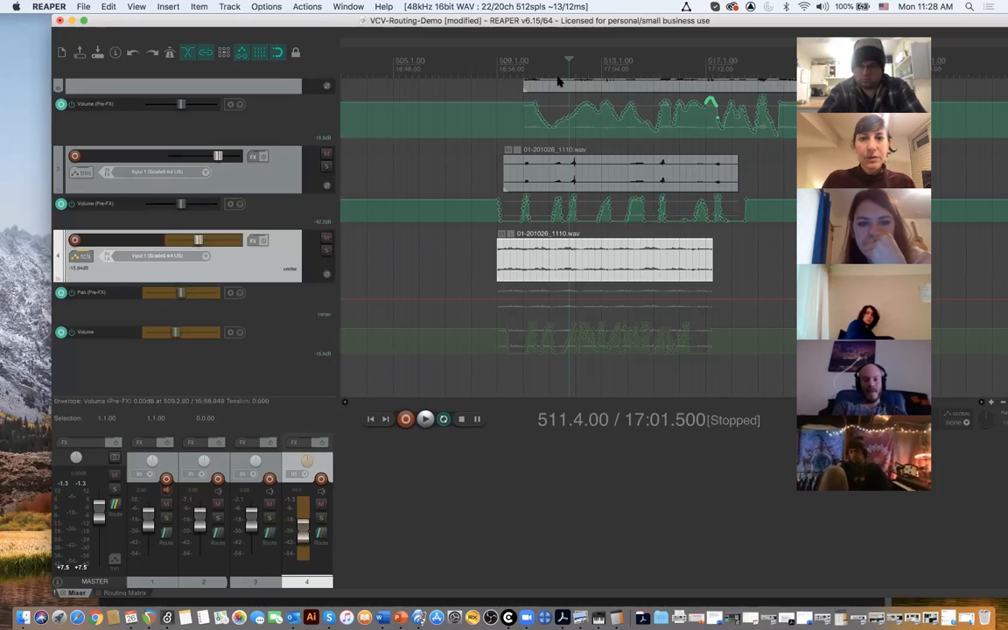
pyautogui.click(478, 65)
pyautogui.press('space')
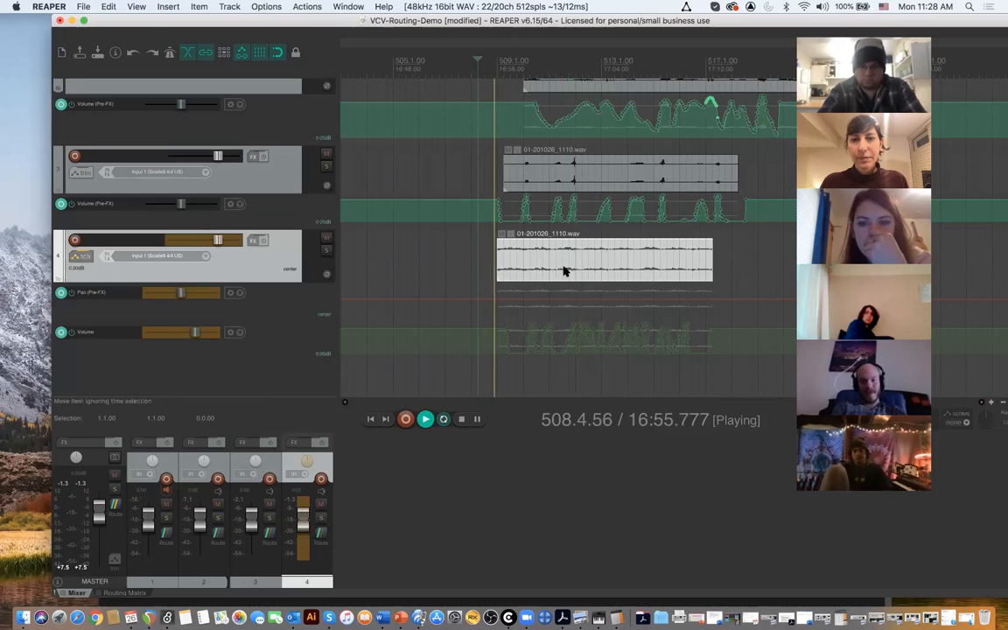
pyautogui.scroll(3, 295, 254)
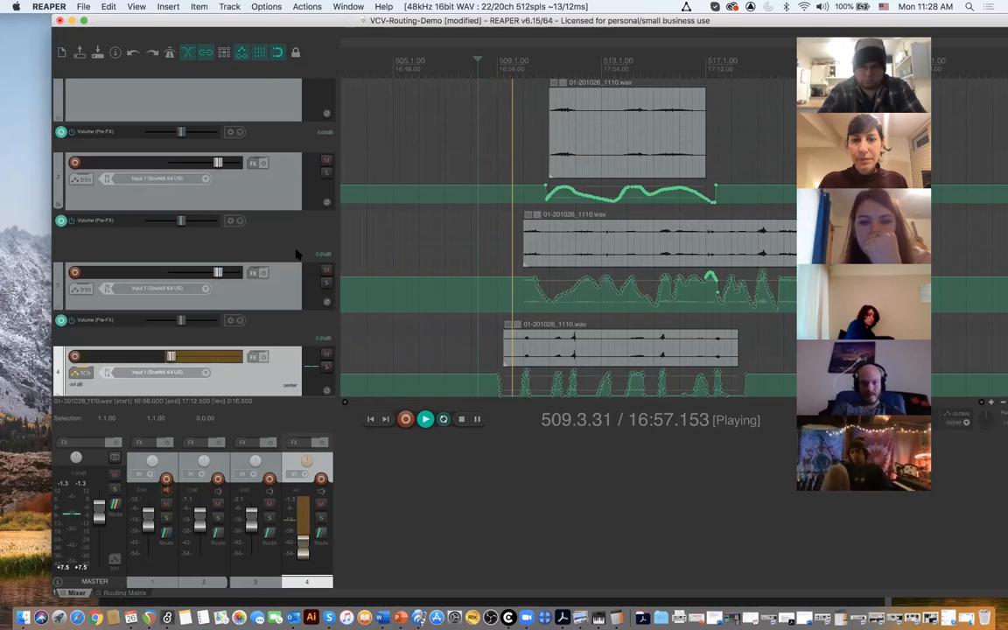
pyautogui.scroll(-2, 295, 254)
pyautogui.scroll(-2, 373, 243)
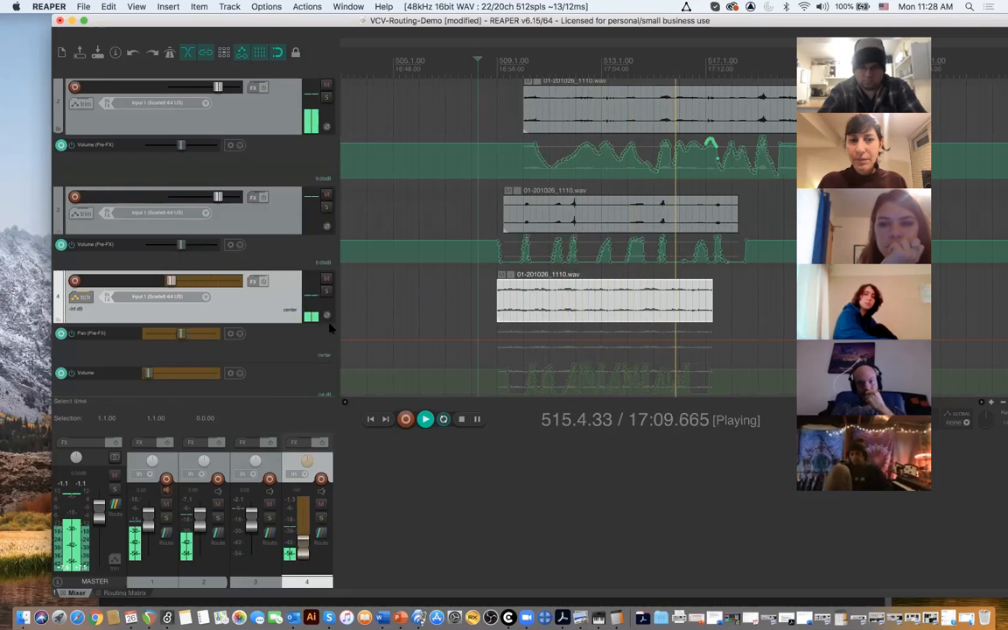
pyautogui.scroll(-2, 324, 333)
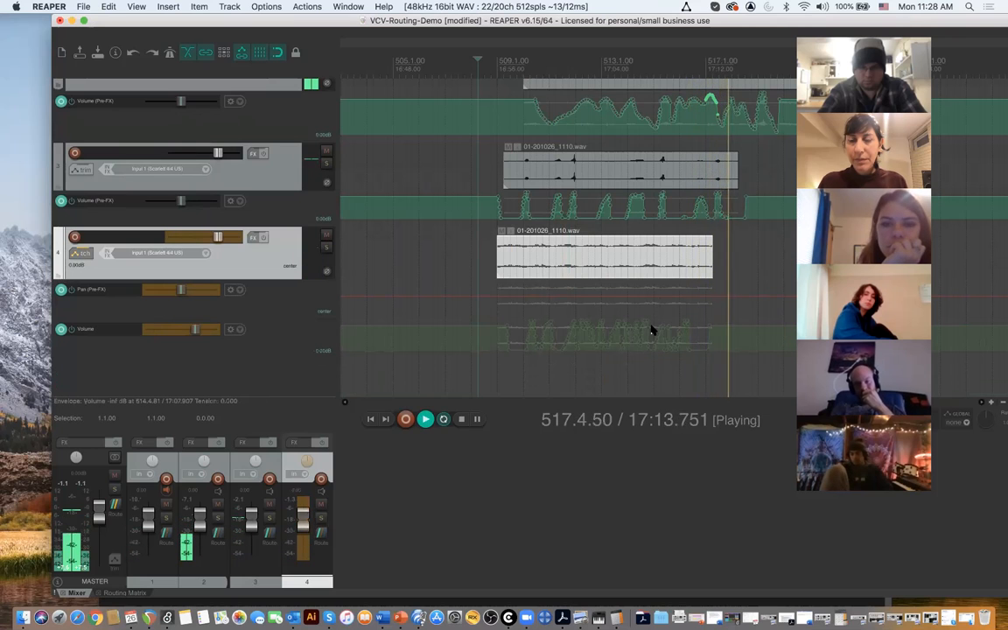
pyautogui.press('space')
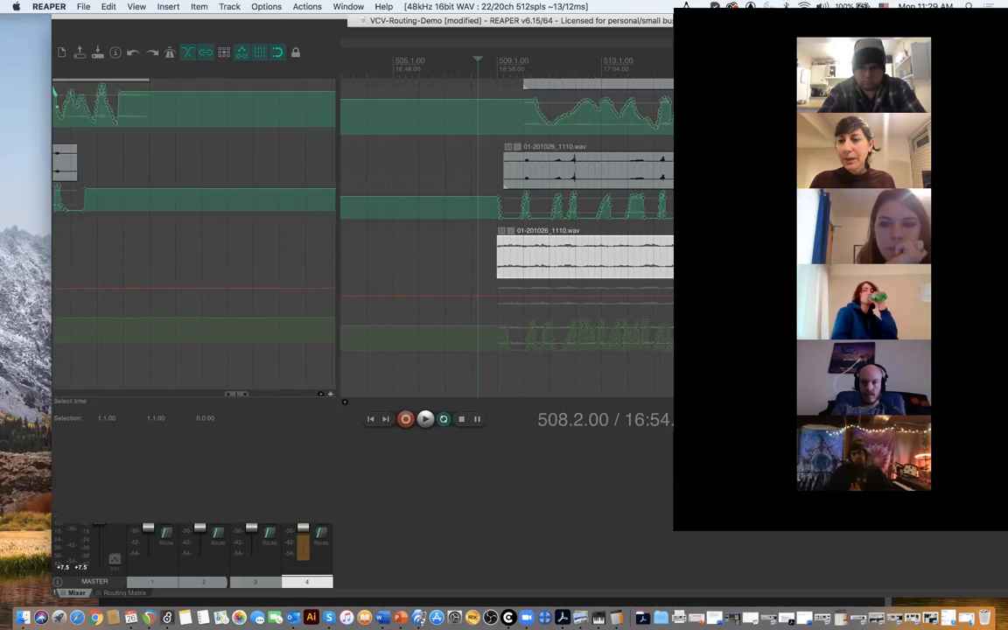
pyautogui.moveTo(903, 32); pyautogui.dragTo(527, 33)
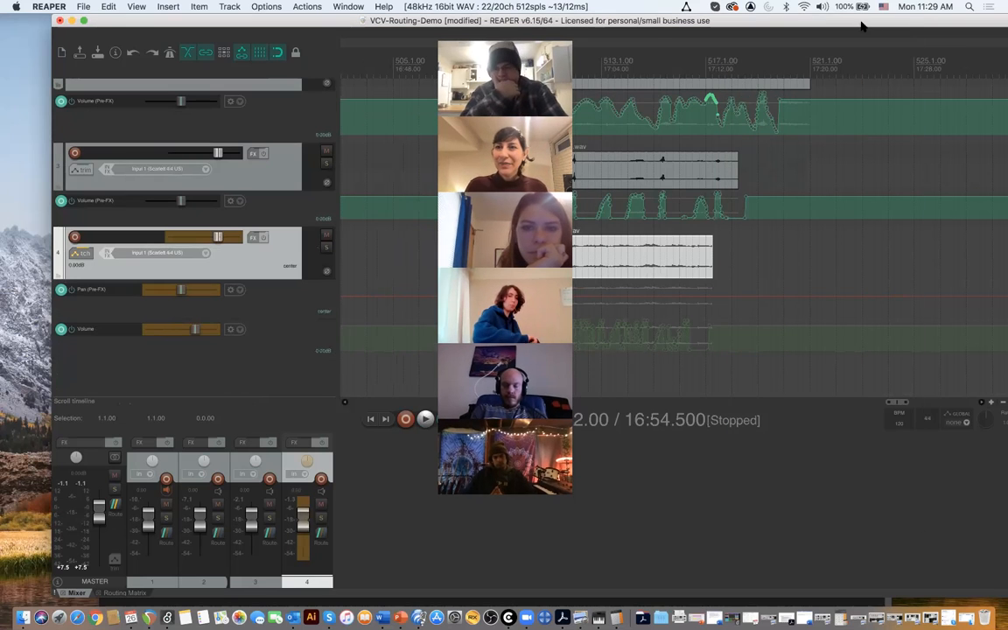
pyautogui.moveTo(862, 24); pyautogui.dragTo(638, 21)
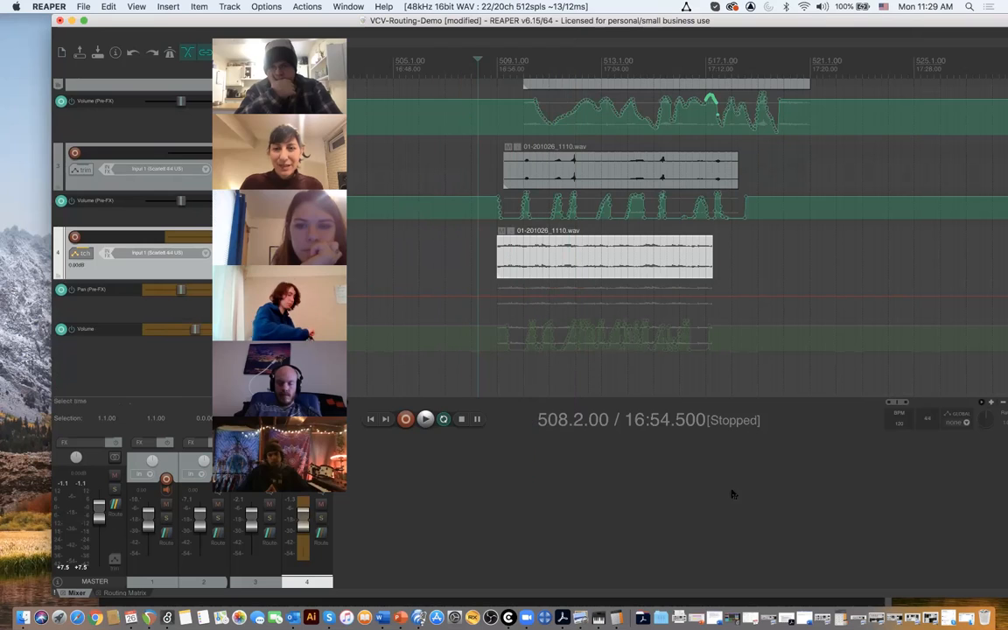